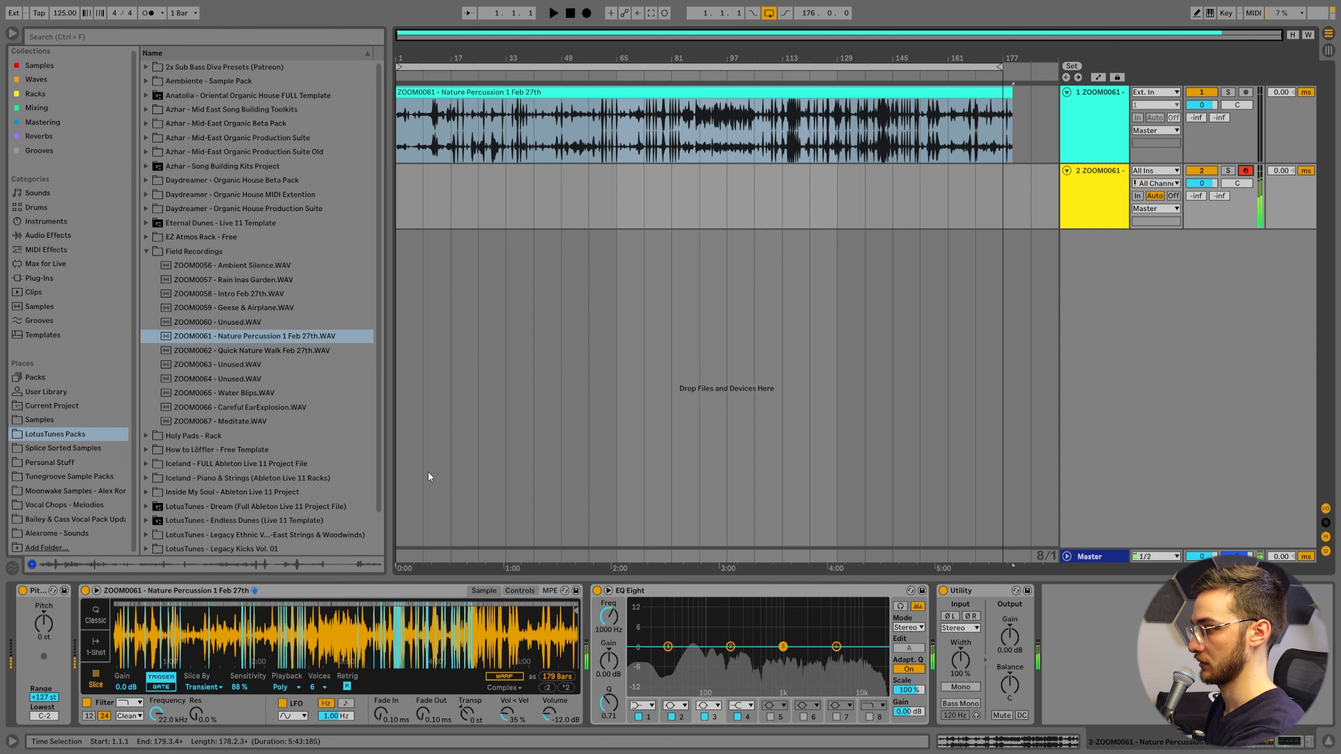
Record a MIDI performance of the sliced Nature Percussion sampler on track 2, starting at bar 1
left_click(553, 264)
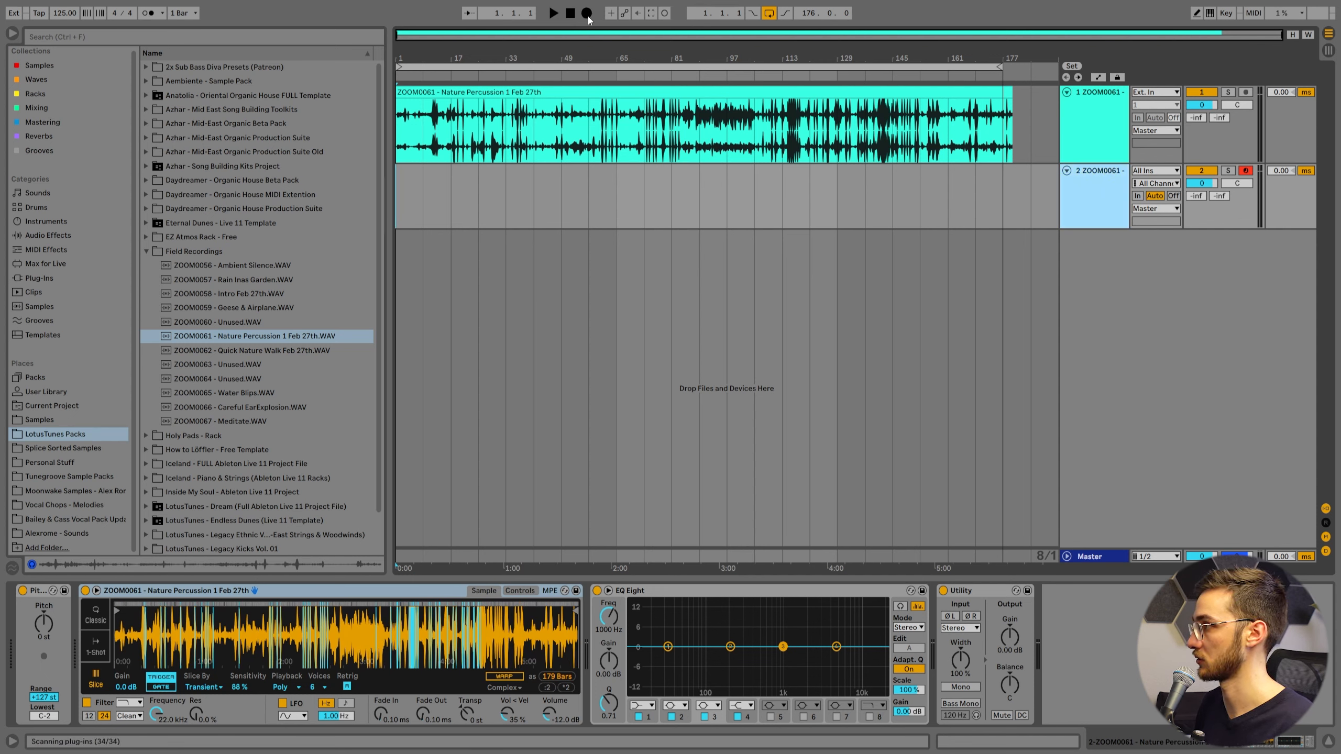
left_click(409, 190)
left_click(588, 13)
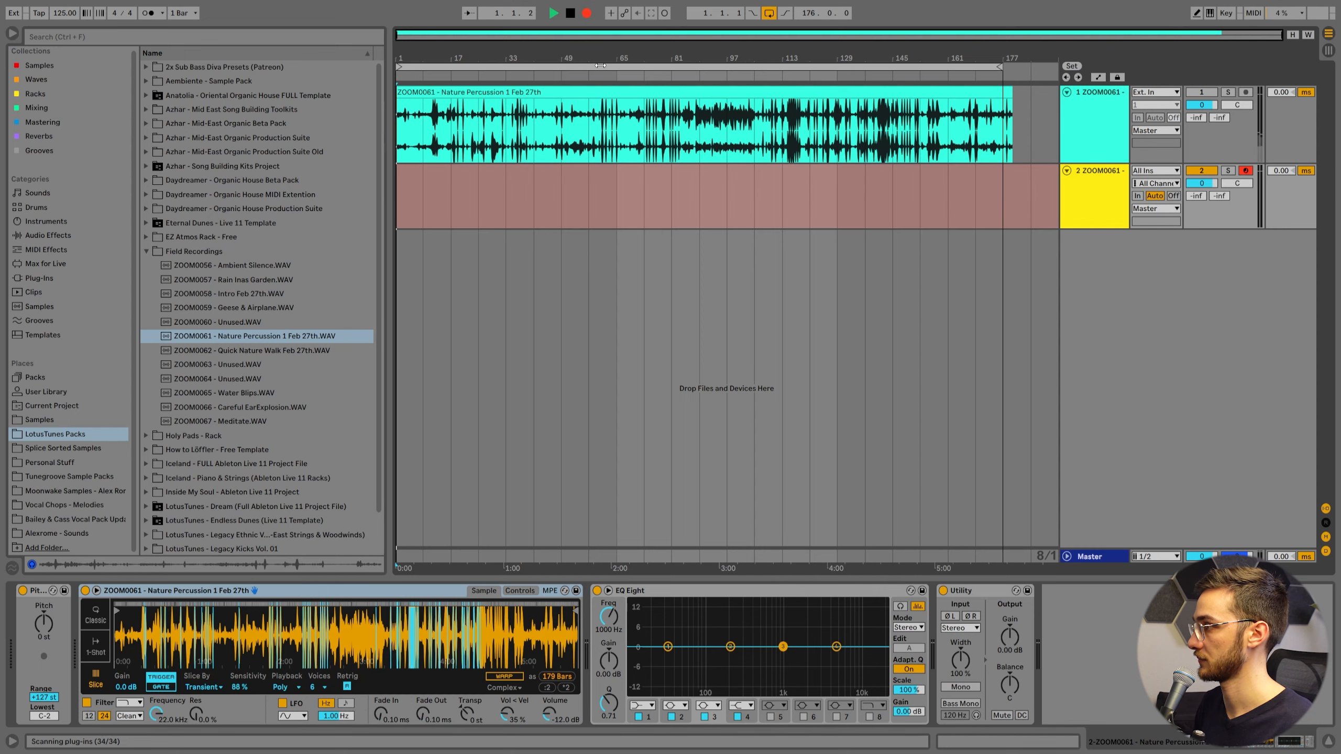
left_click_drag(467, 58, 472, 77)
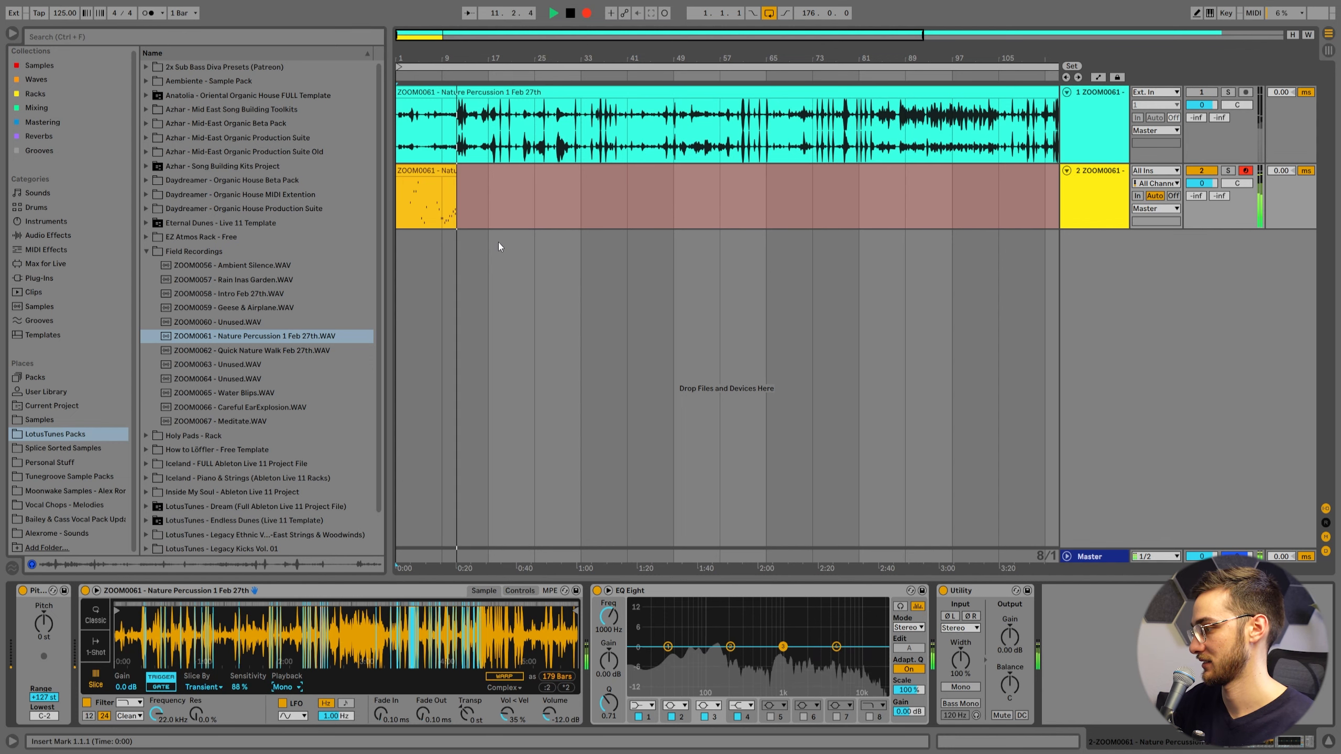
key("space")
left_click(465, 194)
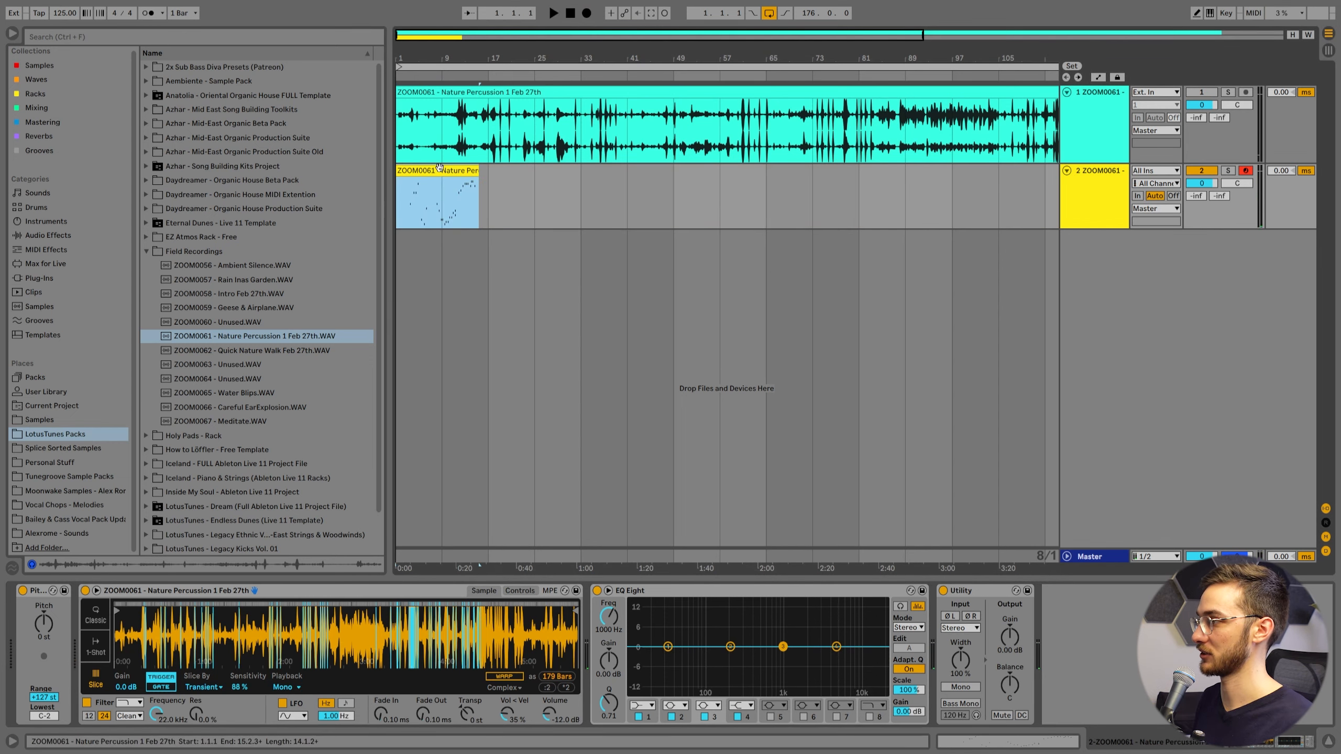
Split the recorded MIDI clip on track 2 at bar 9
left_click_drag(432, 62, 449, 87)
left_click(476, 196)
key("ctrl+e")
left_click(488, 174)
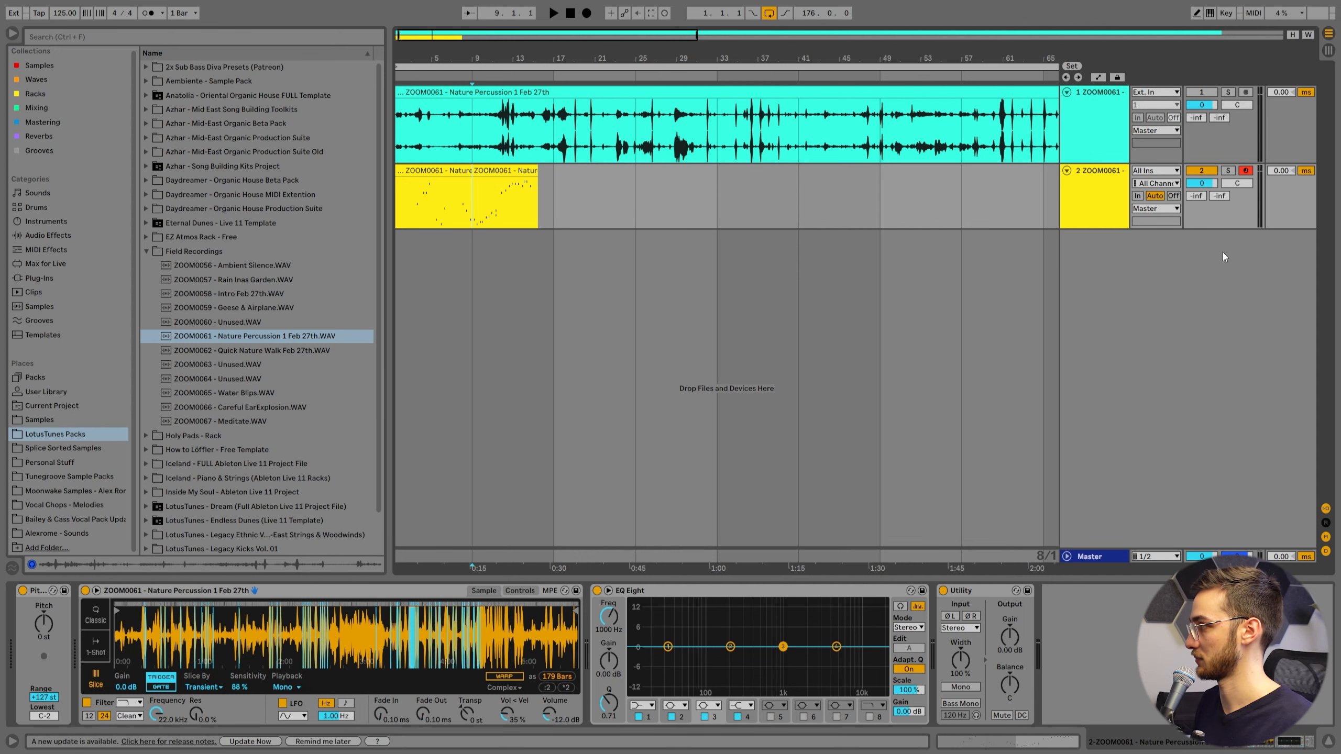
Add an audio track below the sampler track and set its input to Resampling
left_click(1109, 205)
key("ctrl+t")
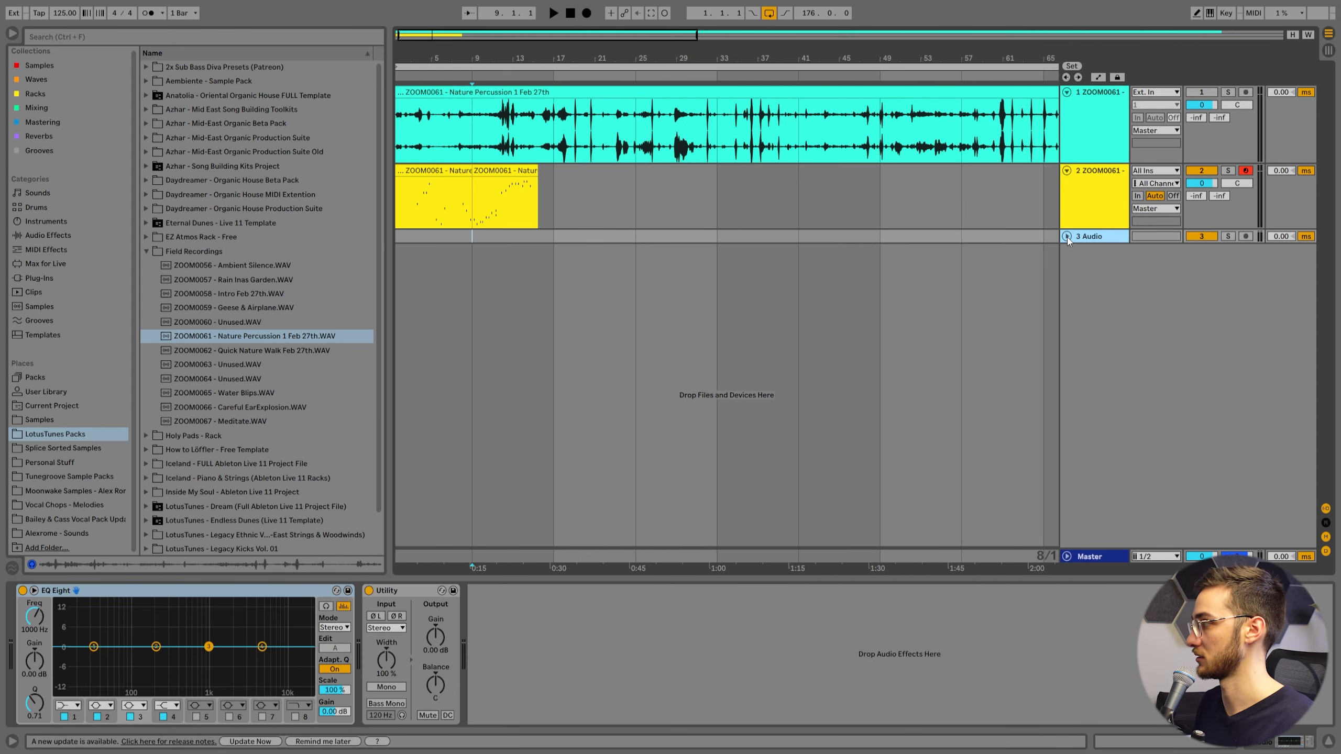
left_click(1066, 236)
left_click(1160, 238)
left_click(1157, 272)
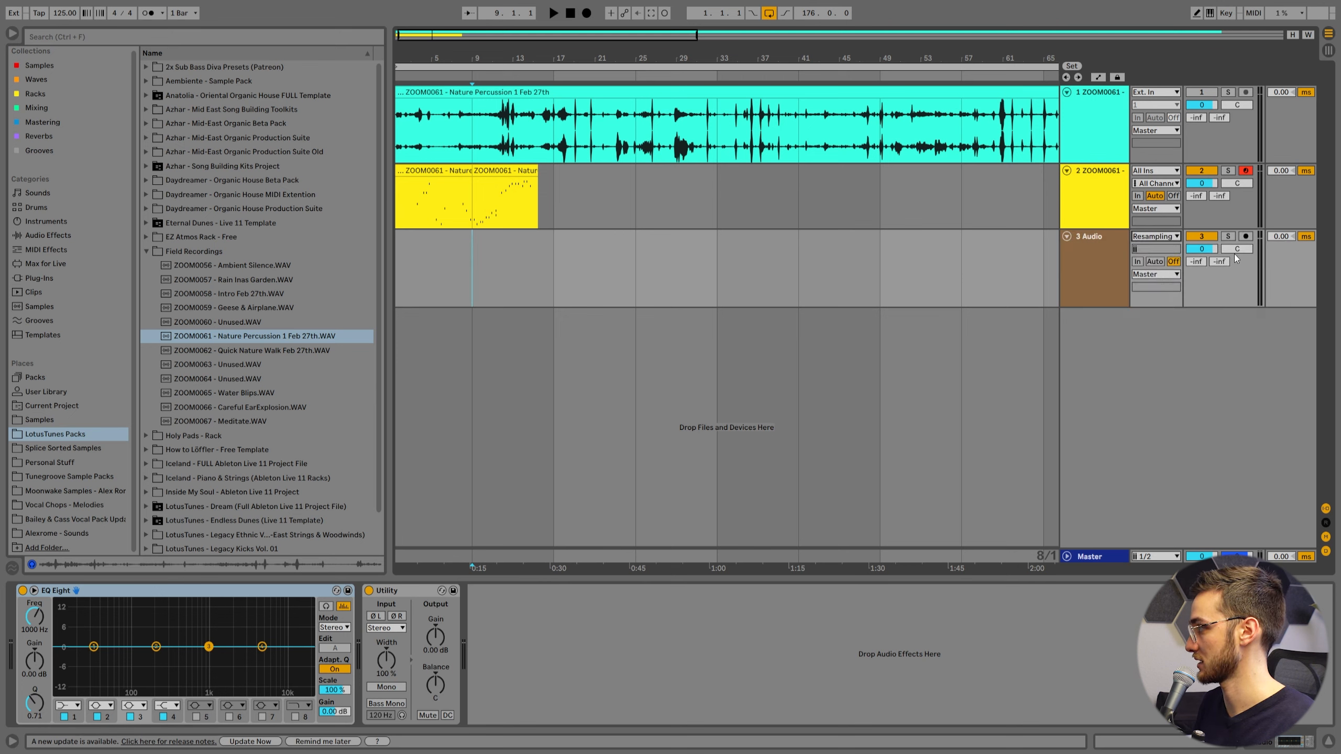
Record the sampler's output onto the resampling track, starting at bar 9
left_click(586, 15)
key("plus")
key("plus")
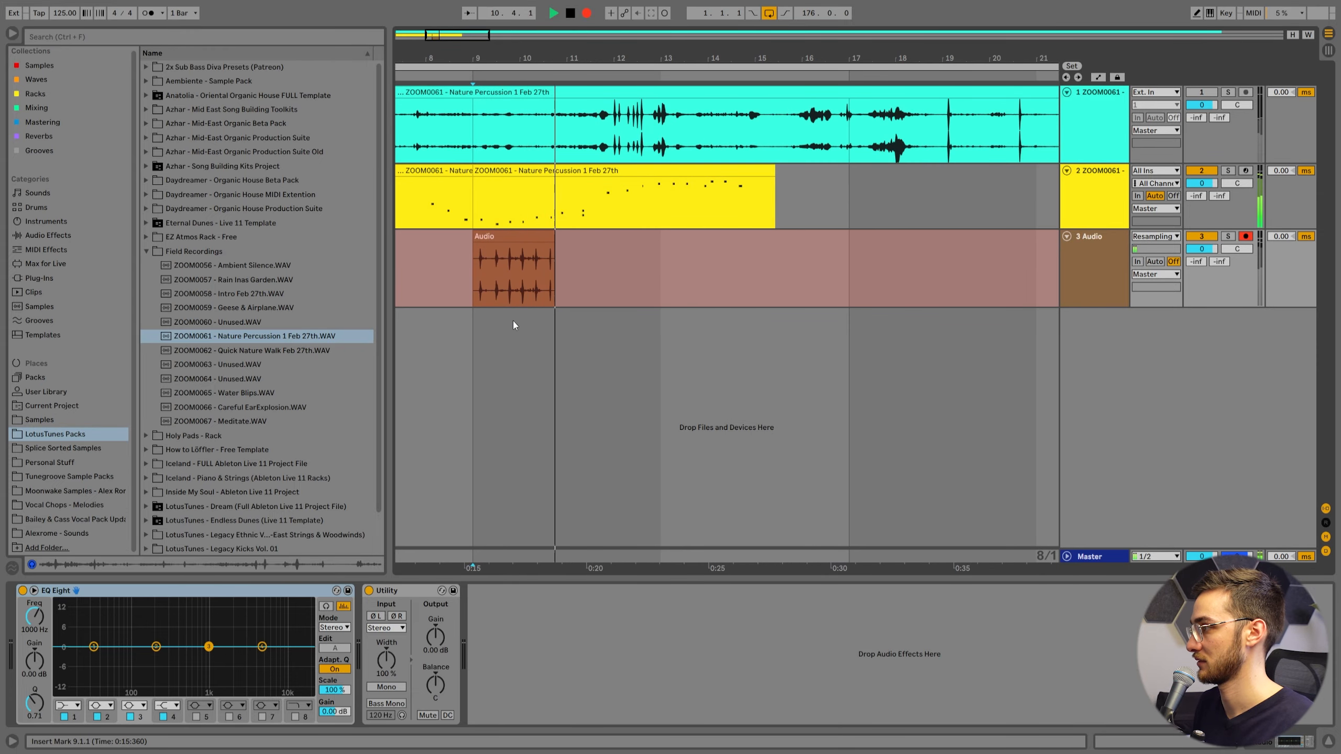
left_click(510, 275)
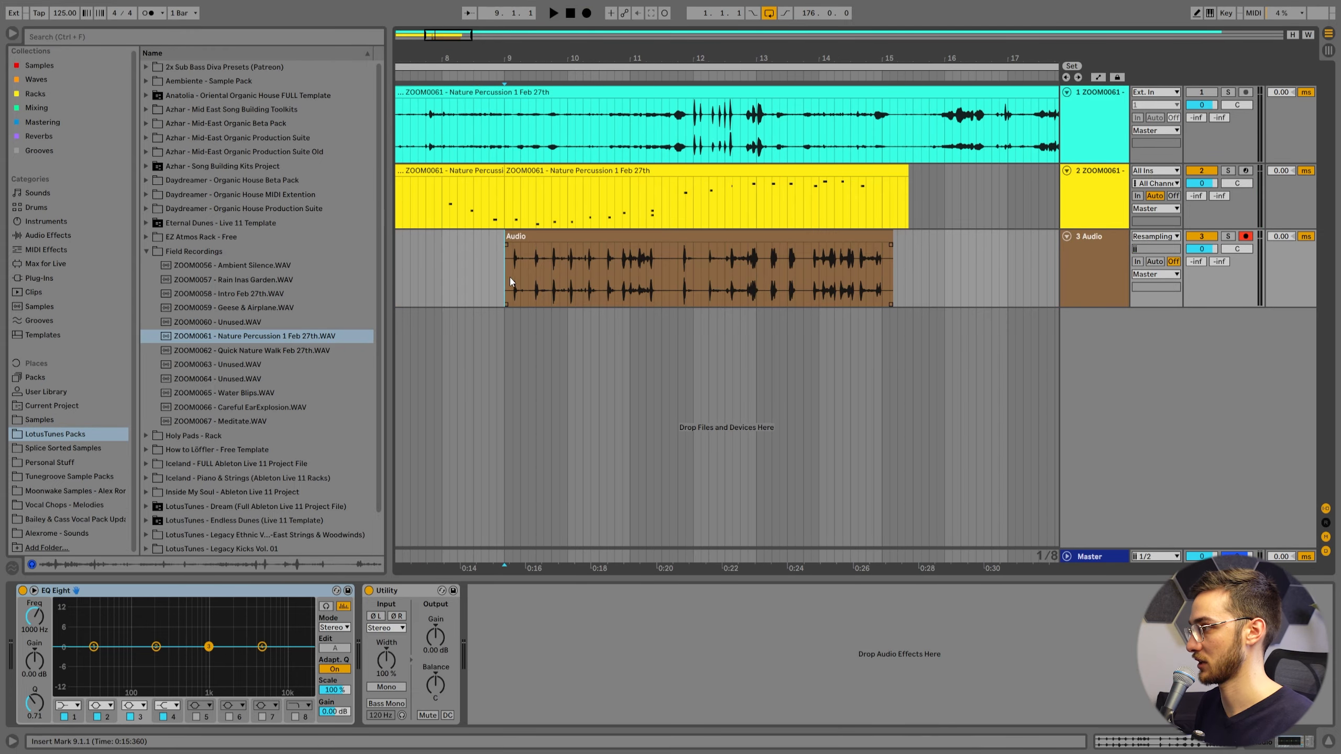
Split the resampled audio just before and after its first percussive hit to isolate it as a separate clip
key("z")
right_click(507, 271)
left_click(591, 514)
scroll(516, 269, "up", 5)
left_click(559, 268)
left_click(536, 262)
key("ctrl+e")
left_click(711, 280)
key("ctrl+e")
left_click(634, 237)
Solo the resampling track and listen to the isolated hit and the rest of the recorded audio
left_click(1227, 236)
key("space")
key("space")
key("space")
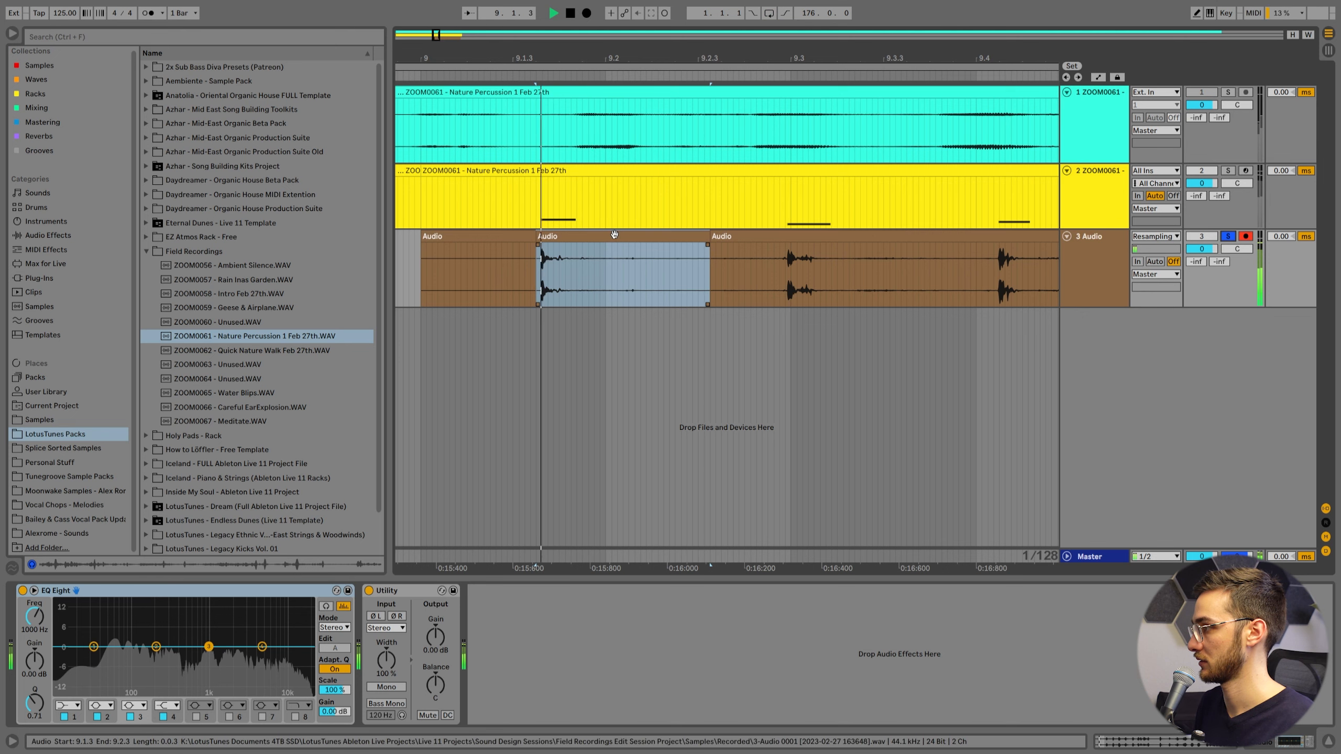
left_click_drag(657, 58, 579, 32)
left_click(563, 255)
left_click(562, 237)
key("ctrl+space")
left_click(611, 257)
key("space")
key("space")
key("space")
key("space")
key("space")
left_click(666, 301)
key("space")
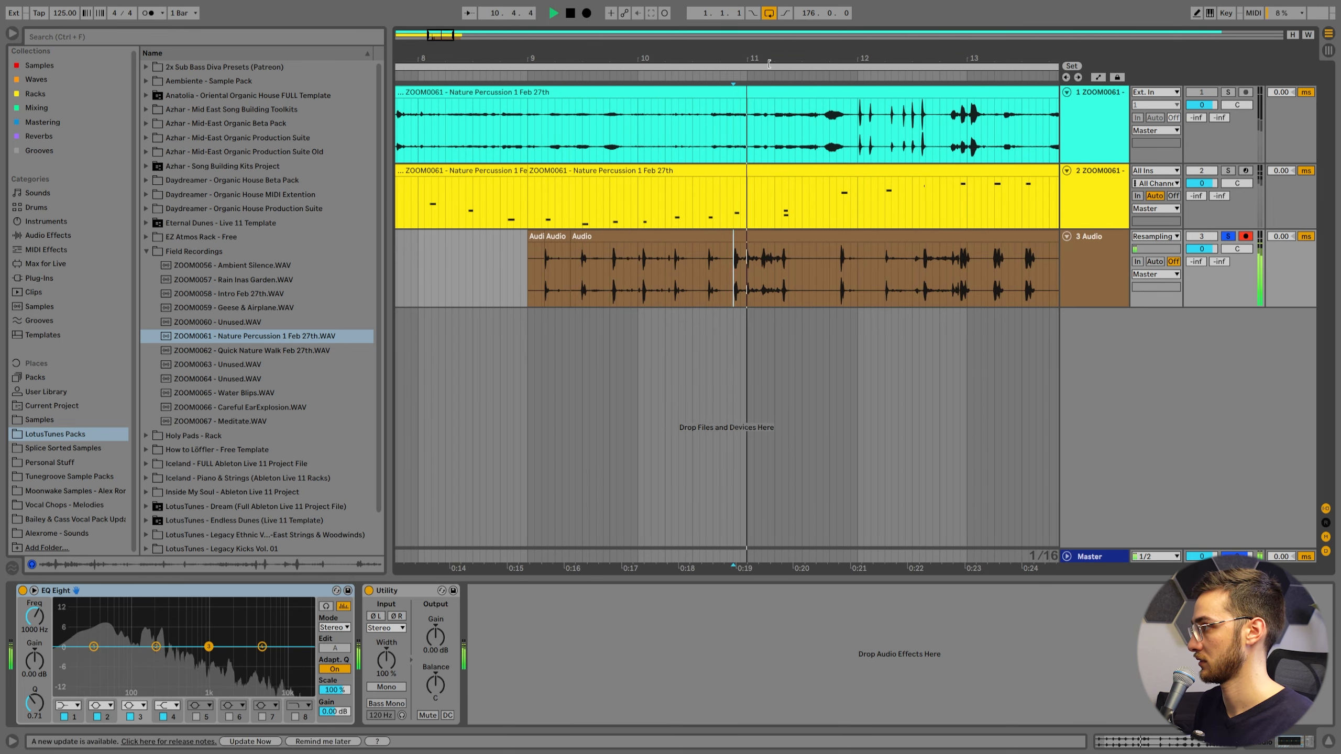
Separate the hit at 10.4.3 into its own clip and audition the resampled audio from 11.2.2
left_click_drag(763, 58, 720, 193)
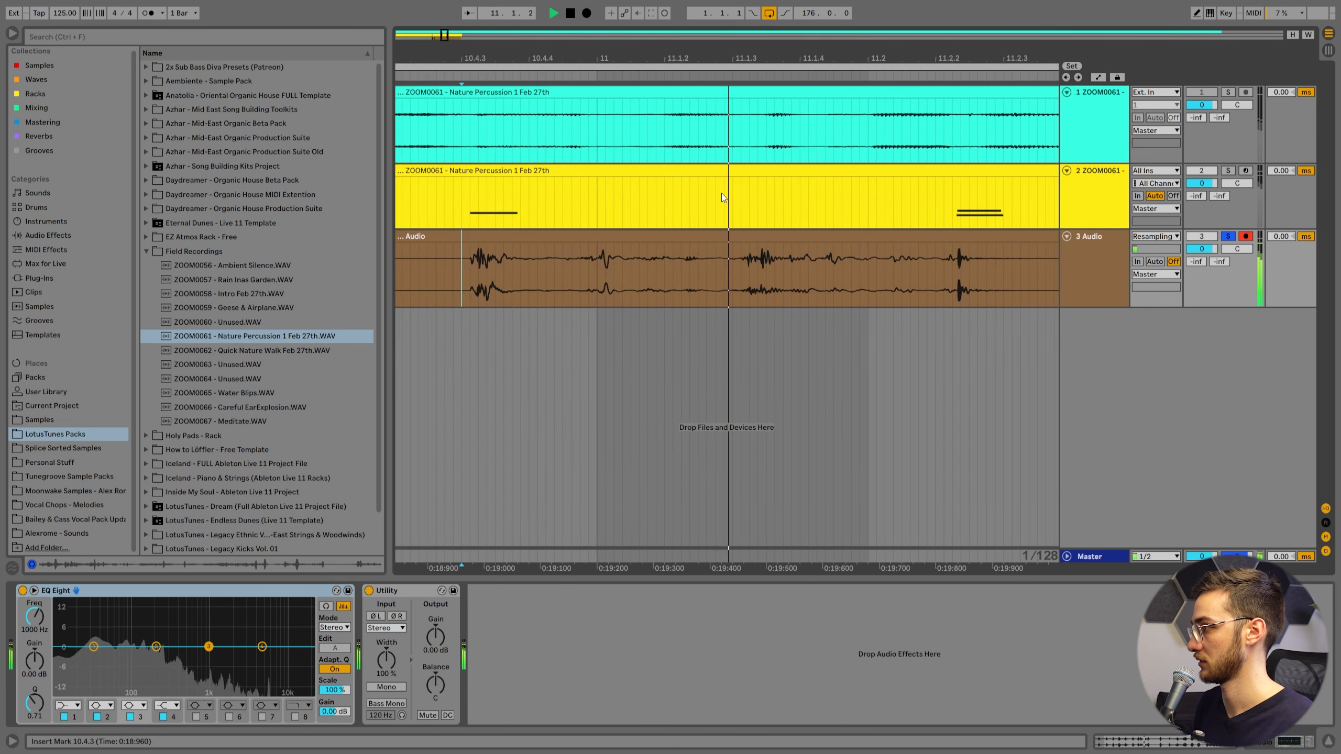
left_click_drag(465, 275, 599, 270)
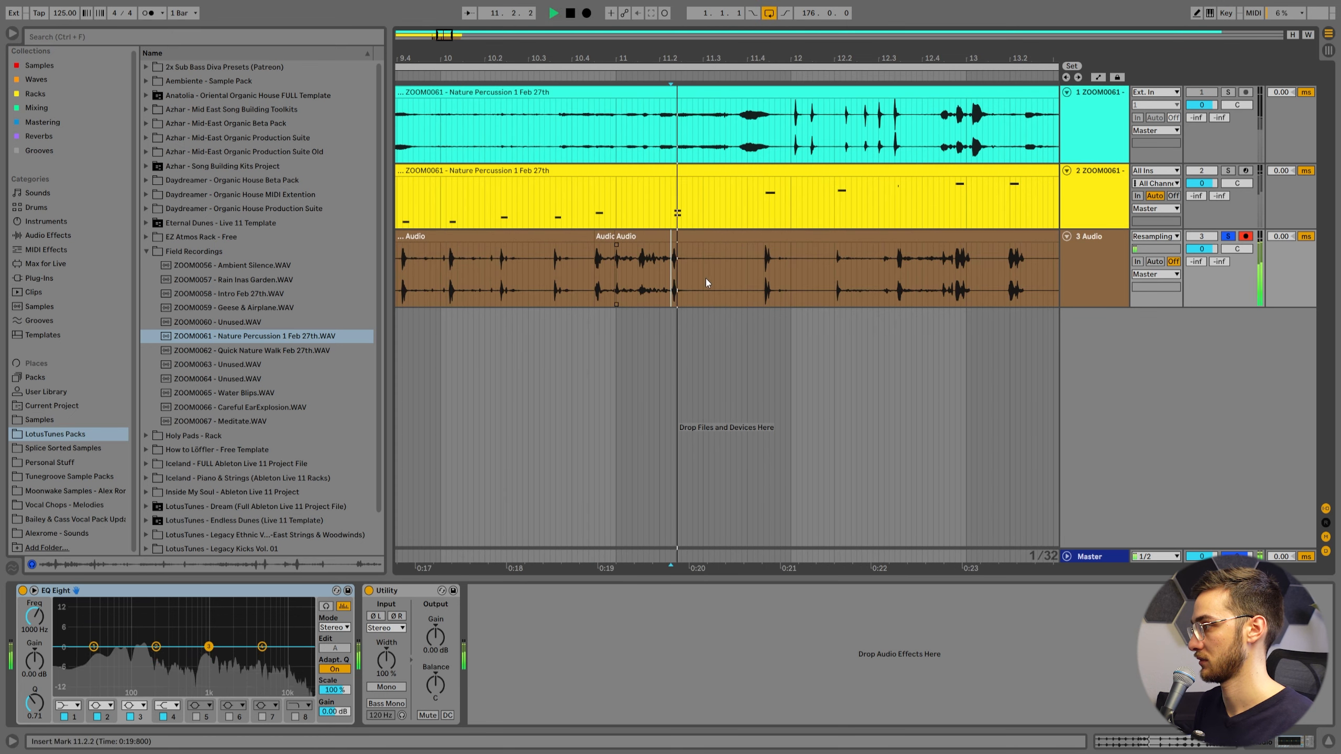
key("space")
key("space")
key("space")
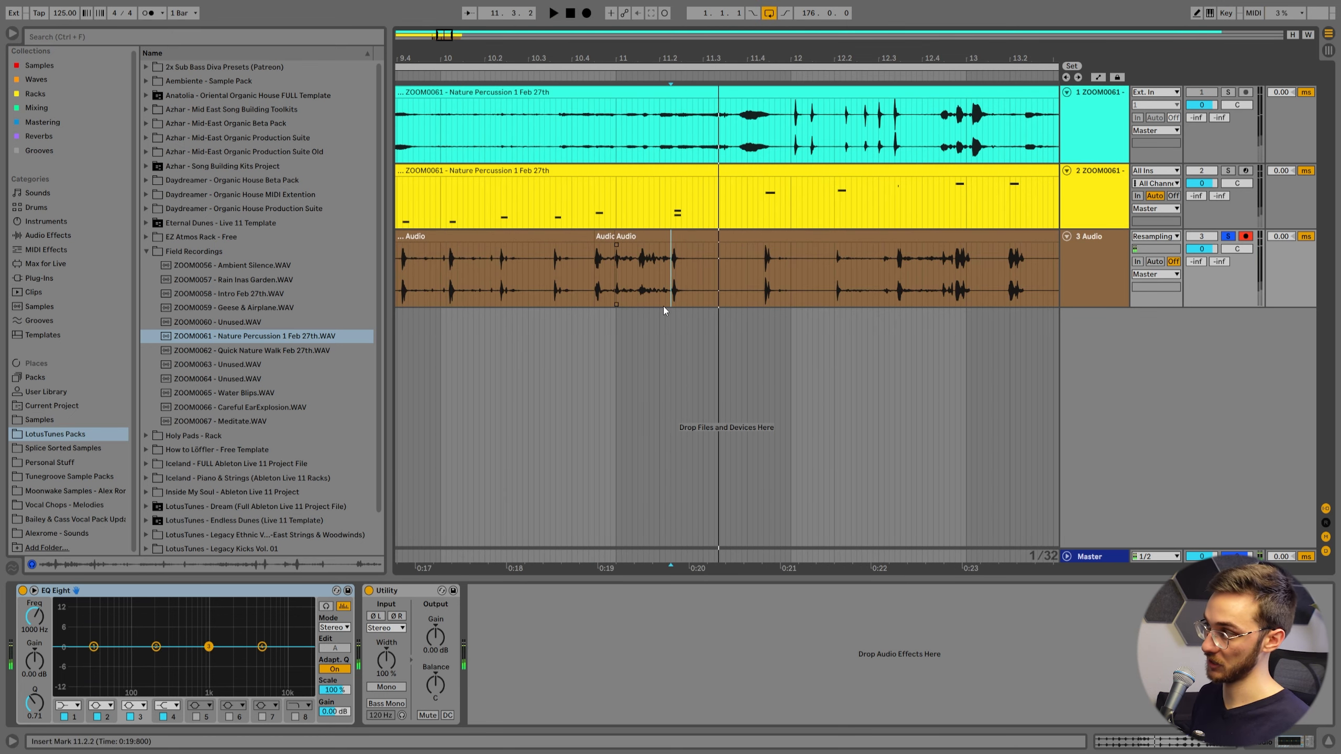
key("space")
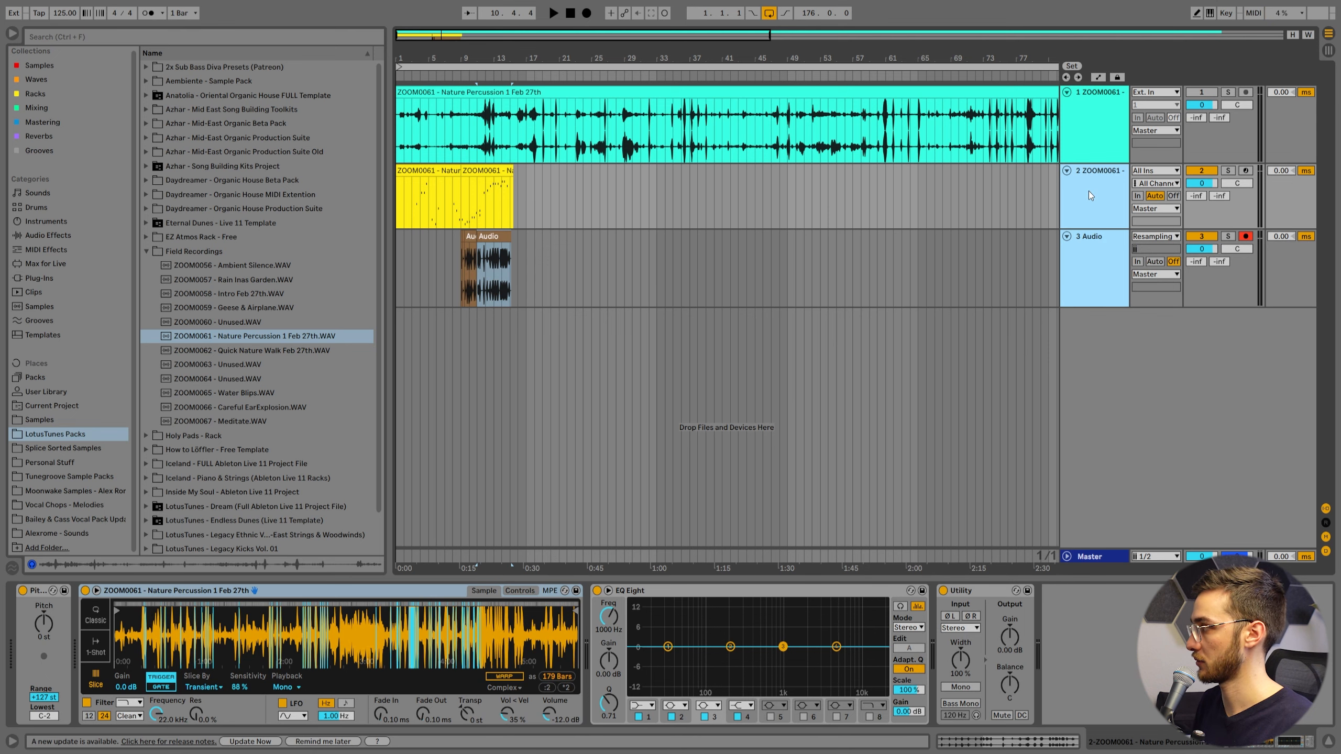
Delete the sampler MIDI track and the resampling audio track
key("Delete")
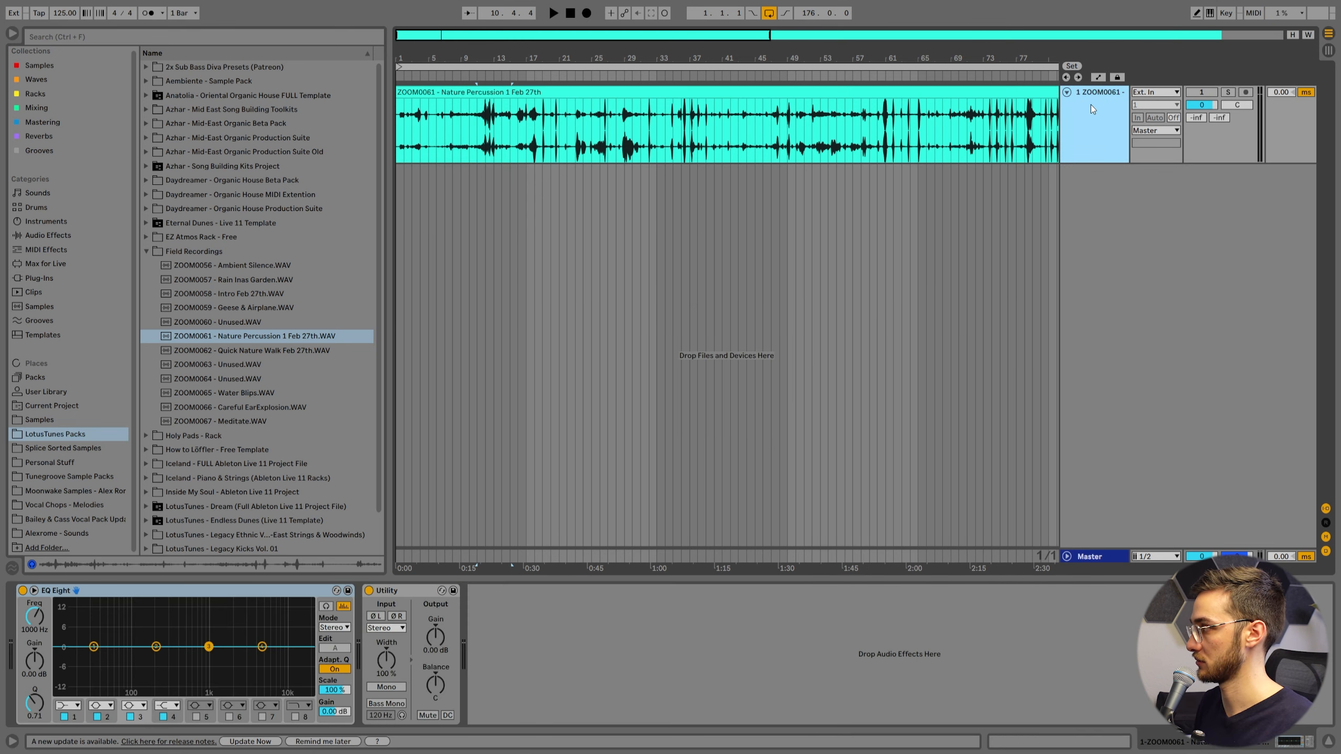
left_click_drag(671, 58, 671, 10)
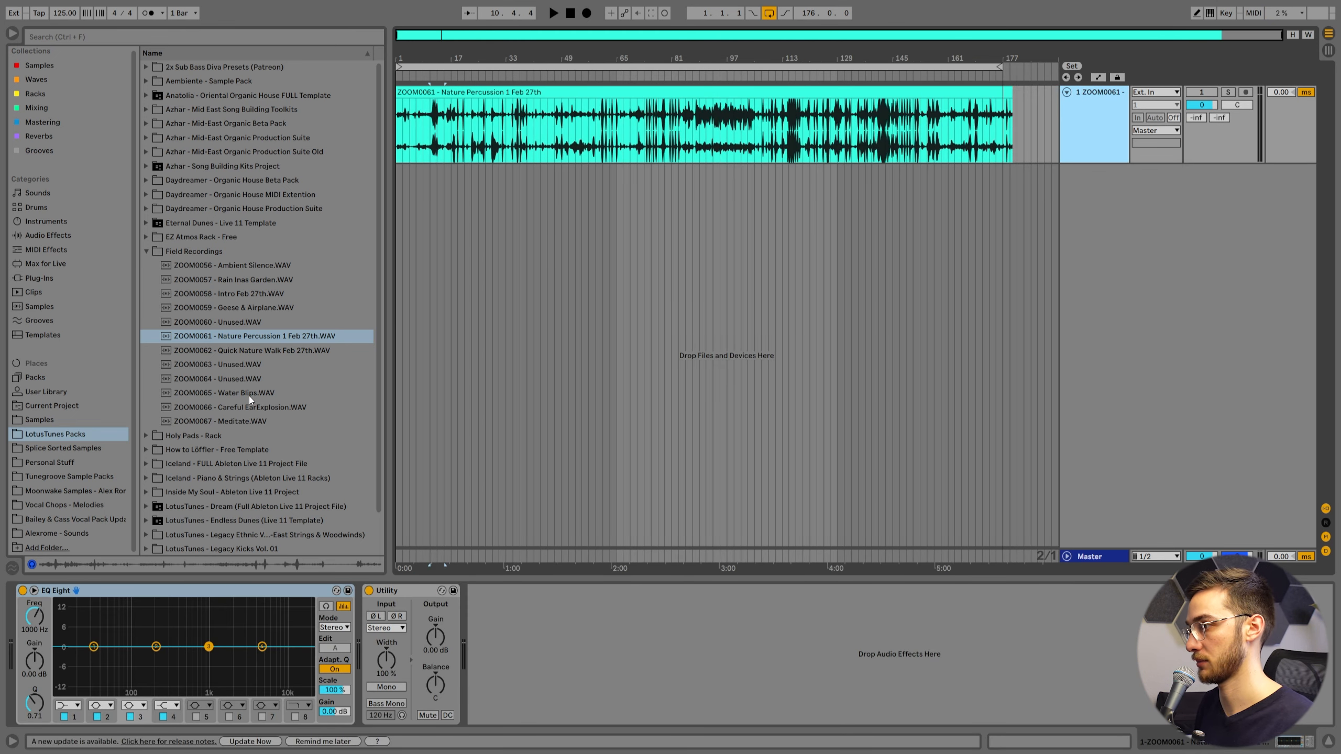
Place ZOOM0067 - Meditate.WAV at bar 1 on a new audio track and unfold that track
left_click_drag(249, 420, 397, 177)
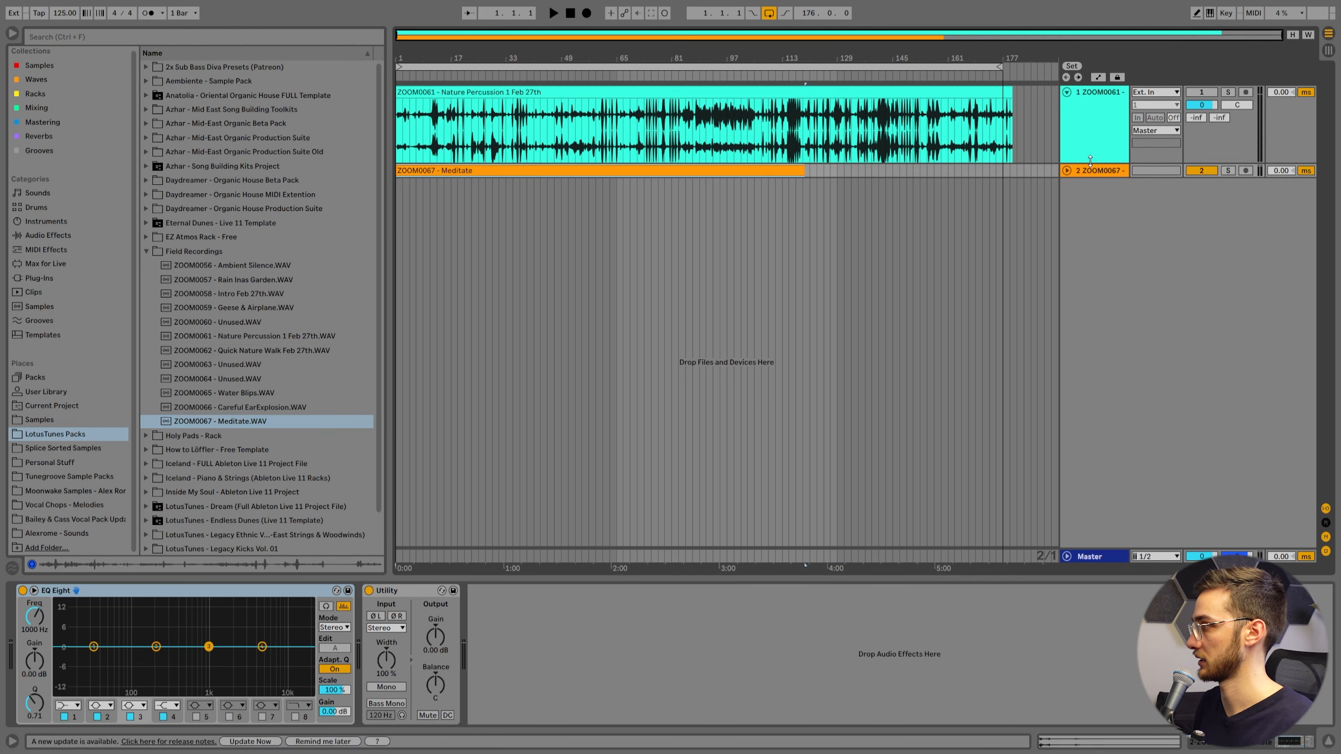
left_click(1090, 178)
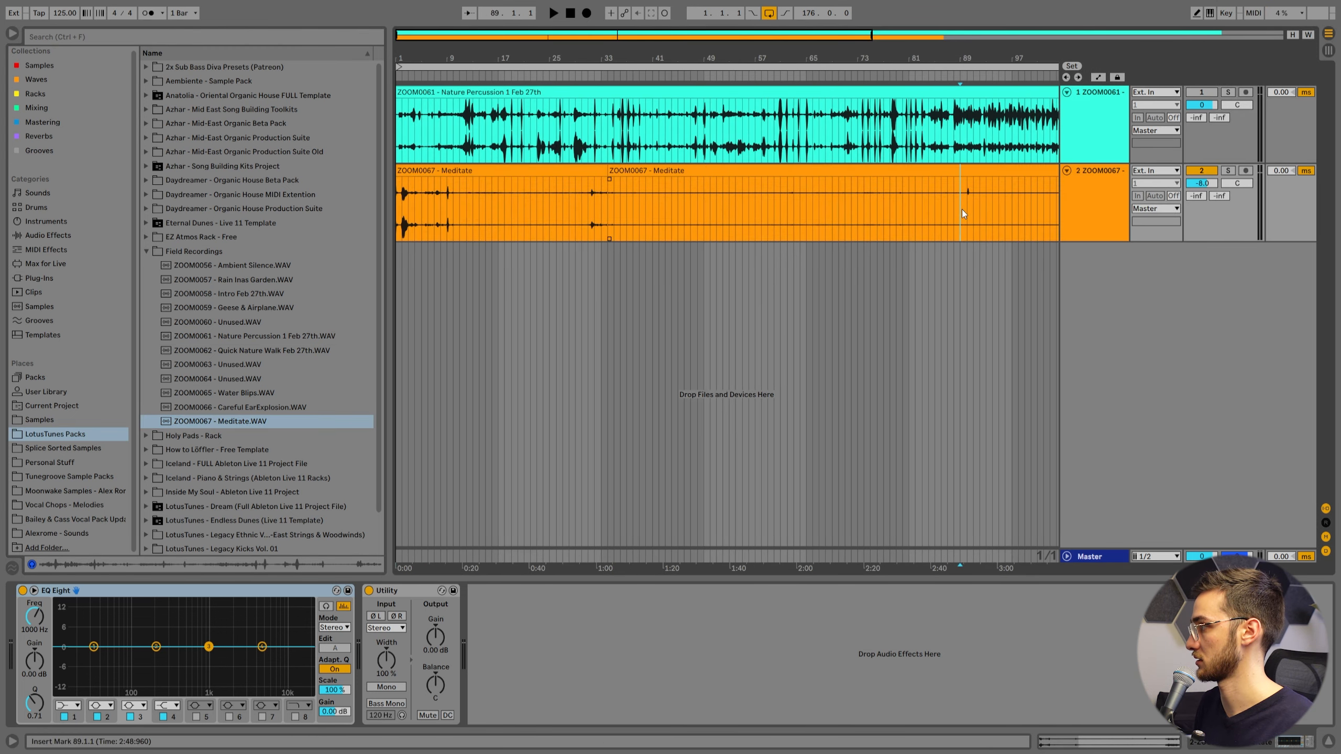
Trim the Meditate recording by moving its quiet section from bar 34 to bar 1 and deleting the unneeded piece
left_click_drag(961, 210, 612, 209)
left_click_drag(664, 168, 450, 168)
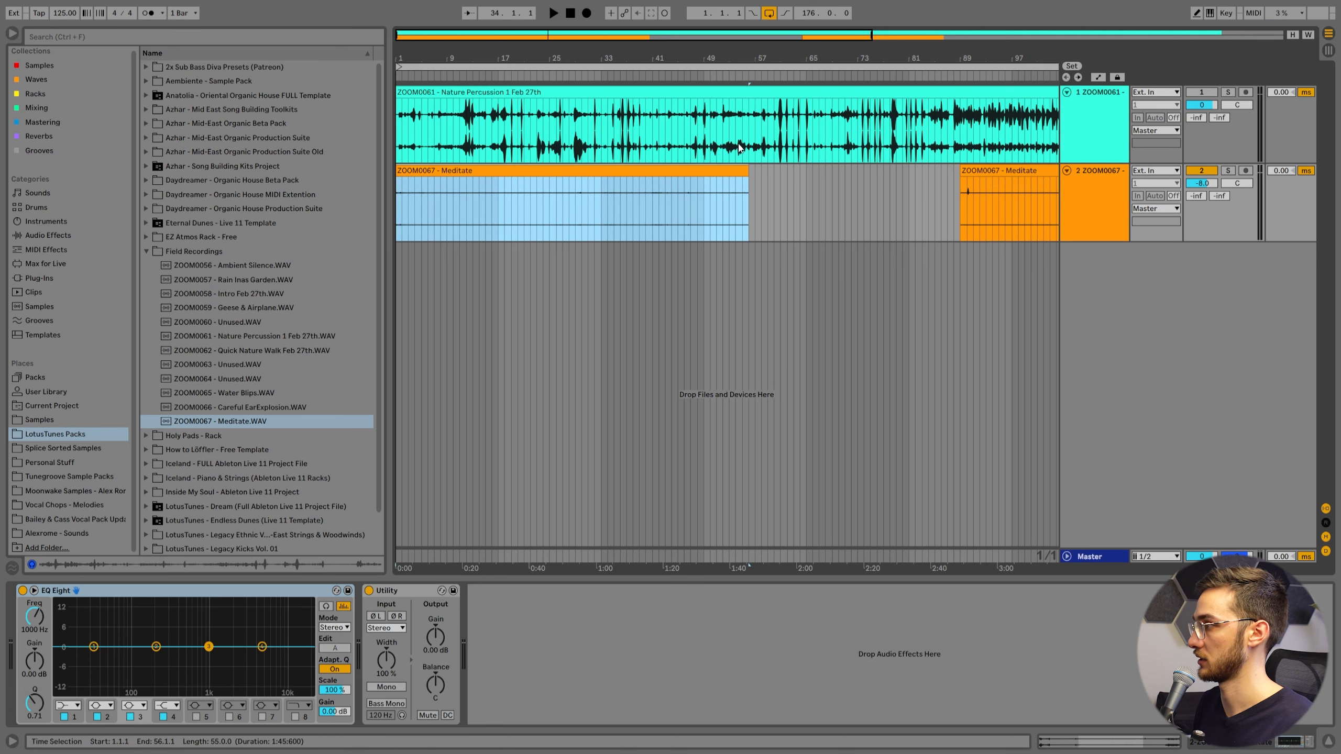
left_click(996, 171)
key("Delete")
Play the trimmed Meditate clip from bar 1 to judge its ambience
left_click(526, 171)
left_click(1227, 172)
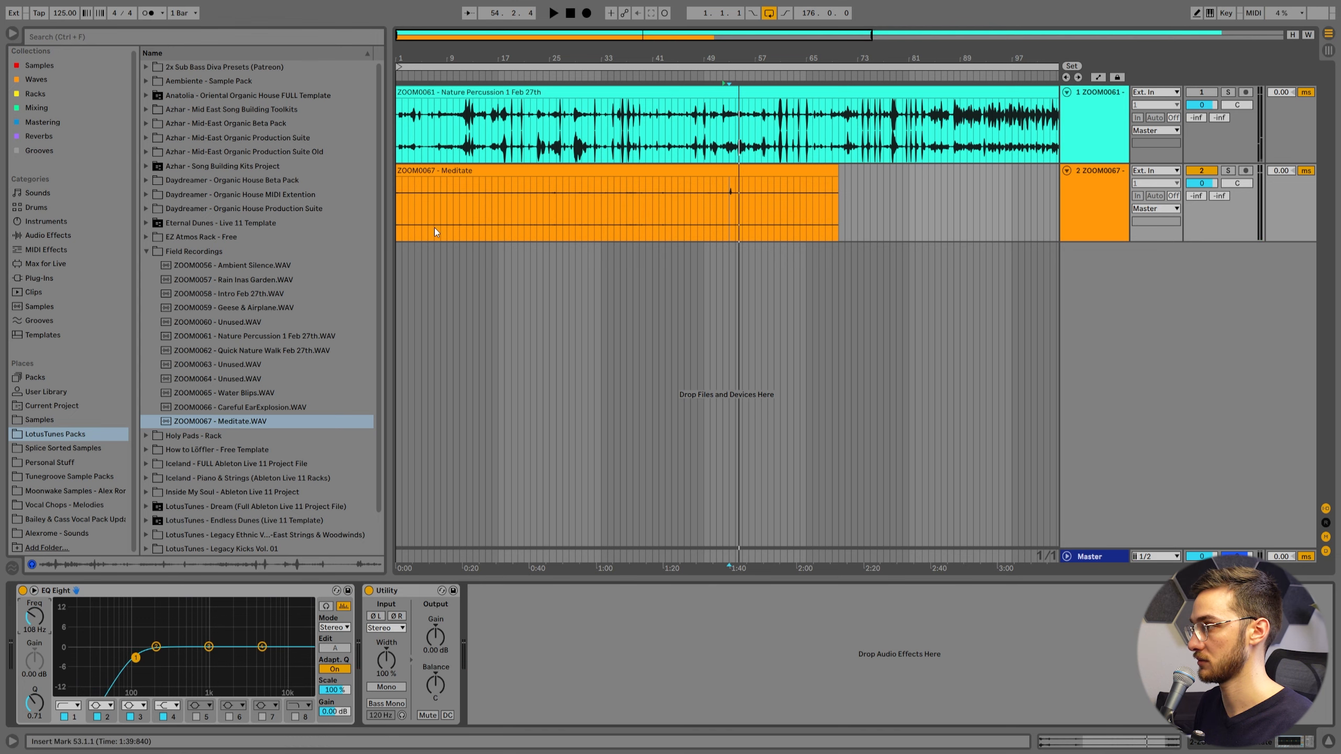
left_click(433, 231)
key("space")
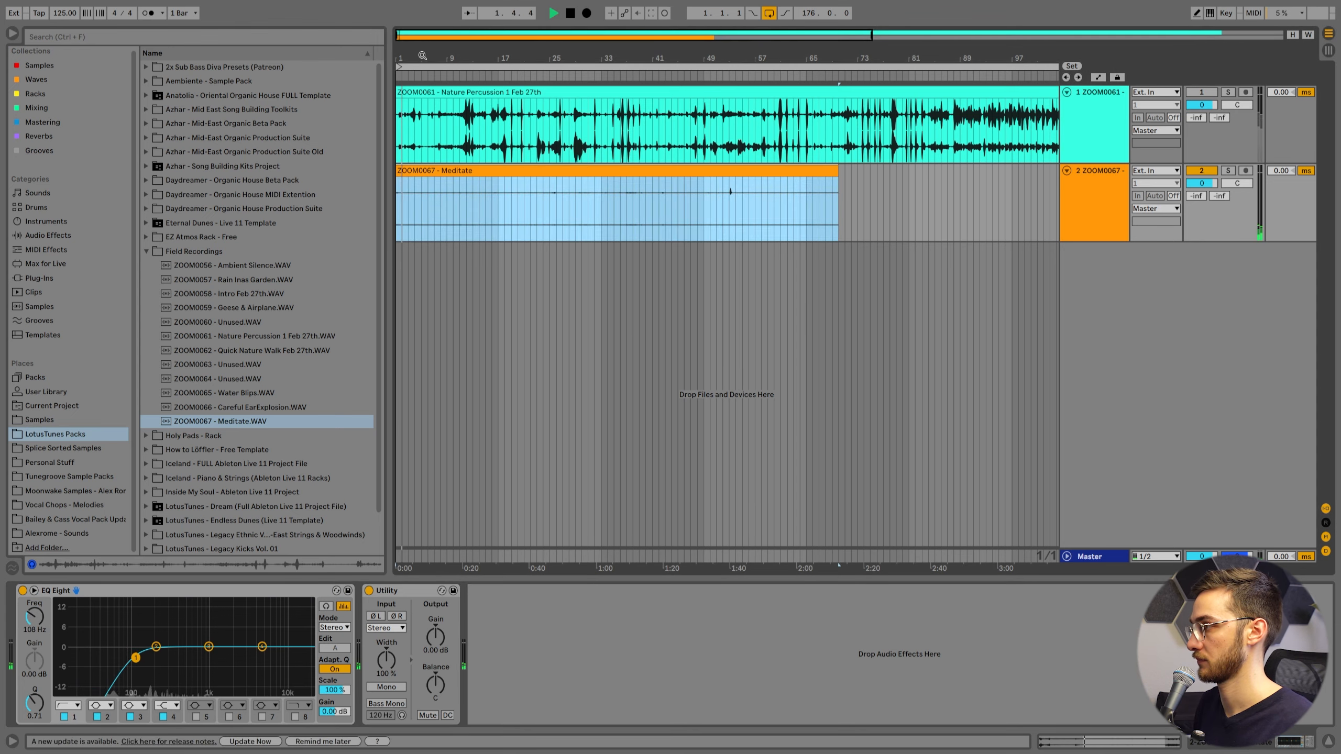
left_click_drag(422, 56, 423, 100)
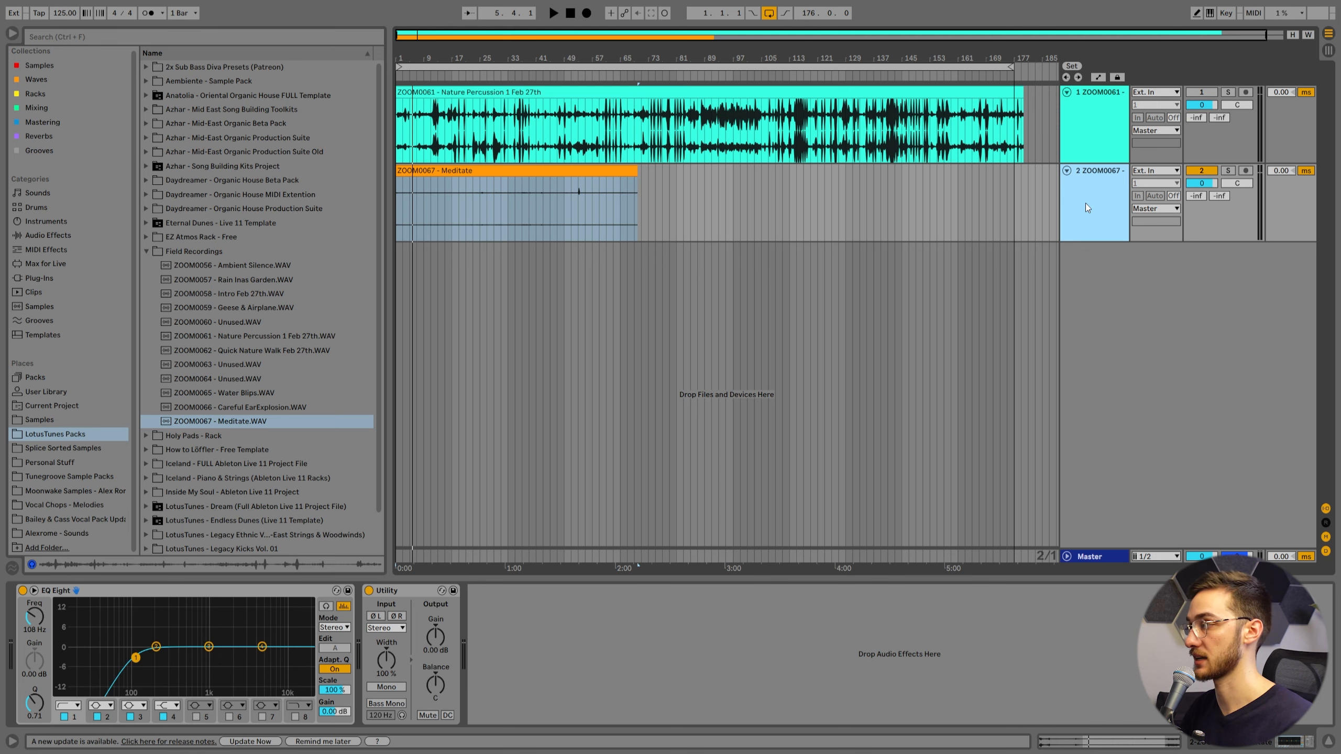
Add a MIDI track and load the 04 Kick_LT_Belly Kick one-shot from the Daydreamer Organic House Production Suite onto it
key("ctrl+shift+t")
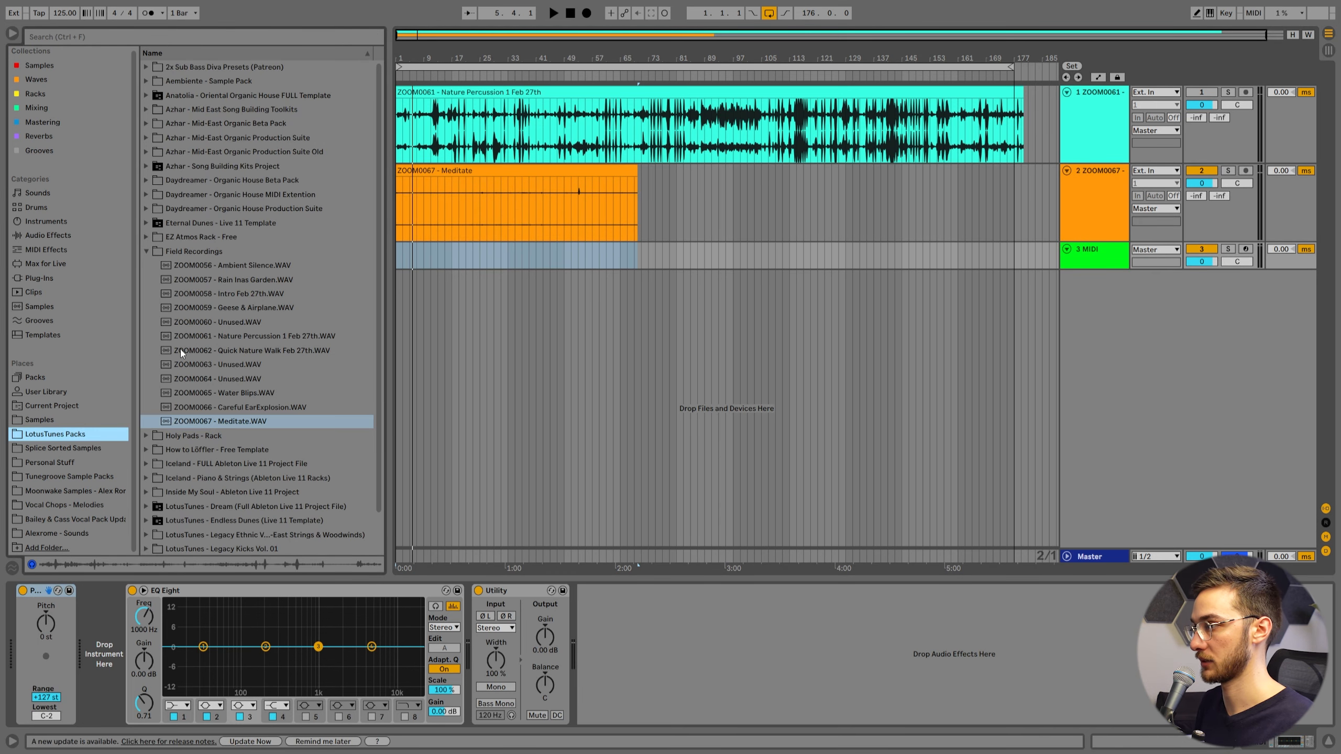
left_click(151, 252)
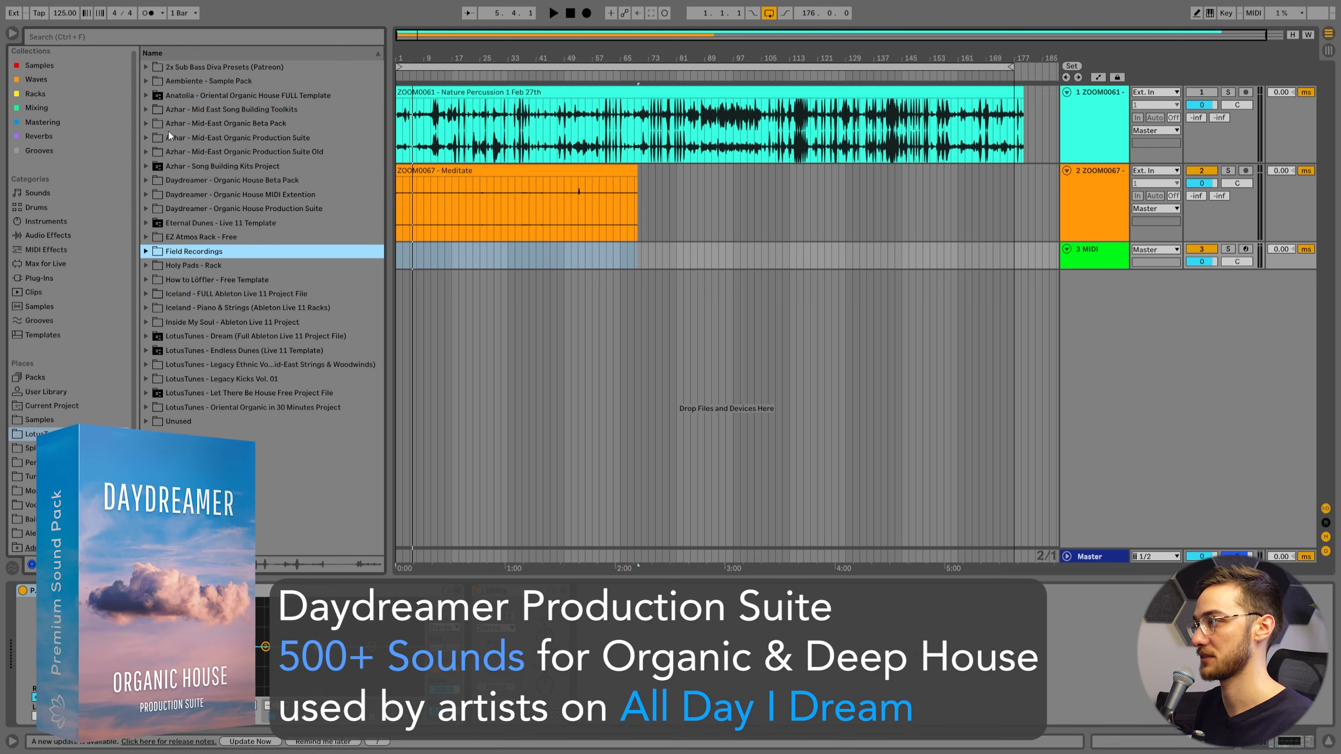
left_click(154, 209)
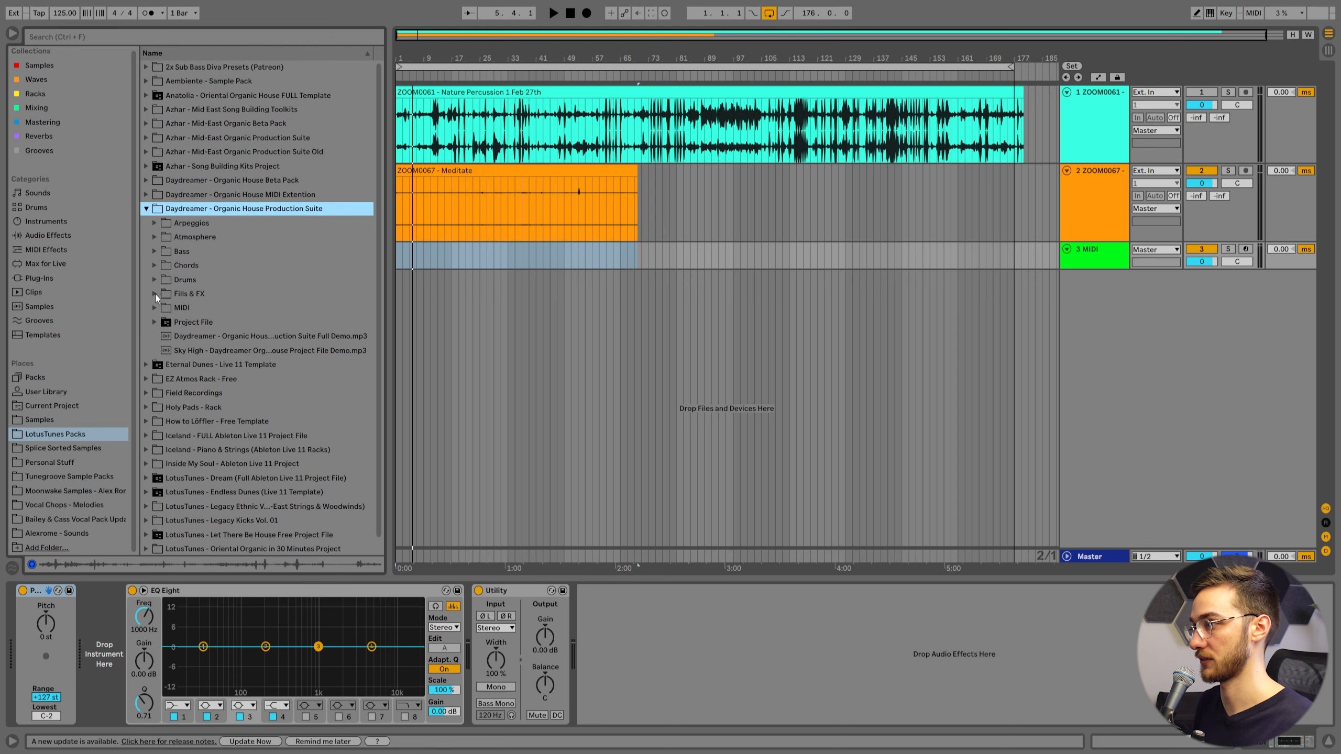
left_click(154, 280)
left_click(163, 308)
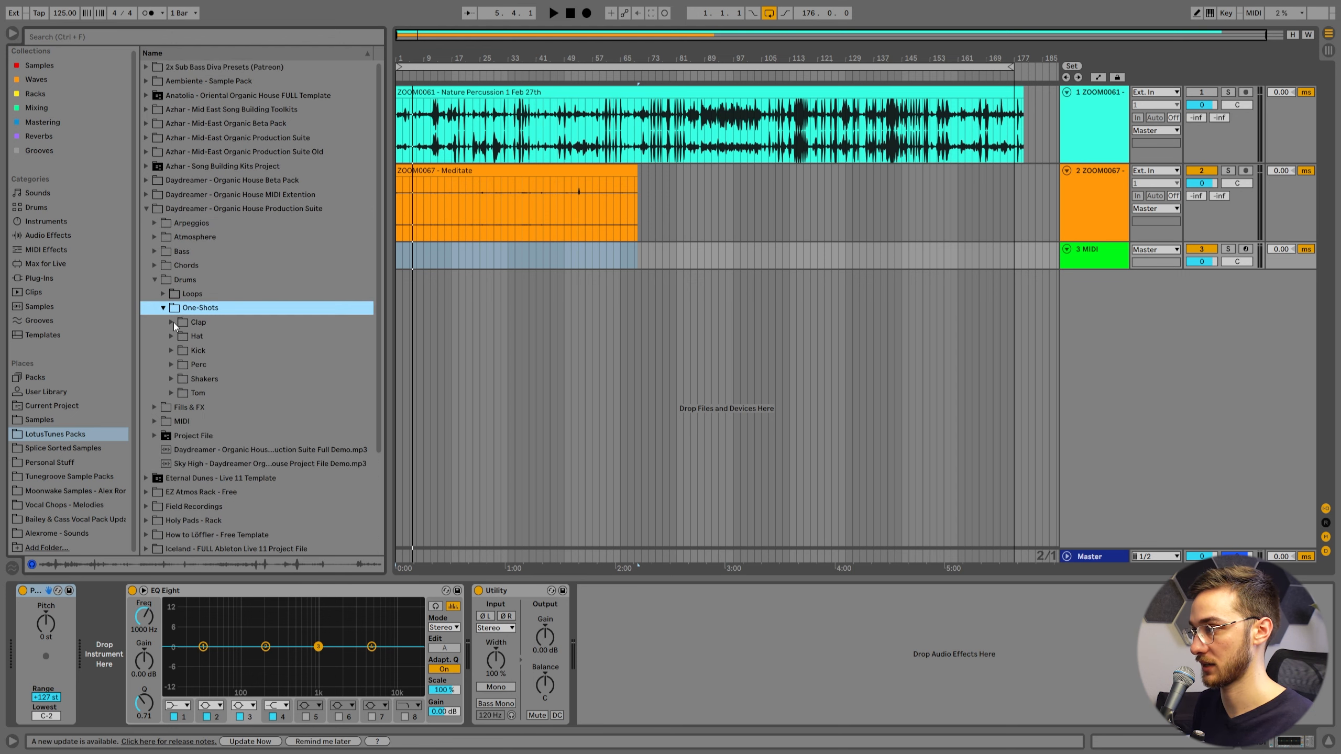
left_click(171, 351)
left_click(204, 370)
scroll(204, 370, "down", 1)
Preview other Daydreamer kick one-shots, including 24 Kick_LT_Mini Transient III
left_click(279, 348)
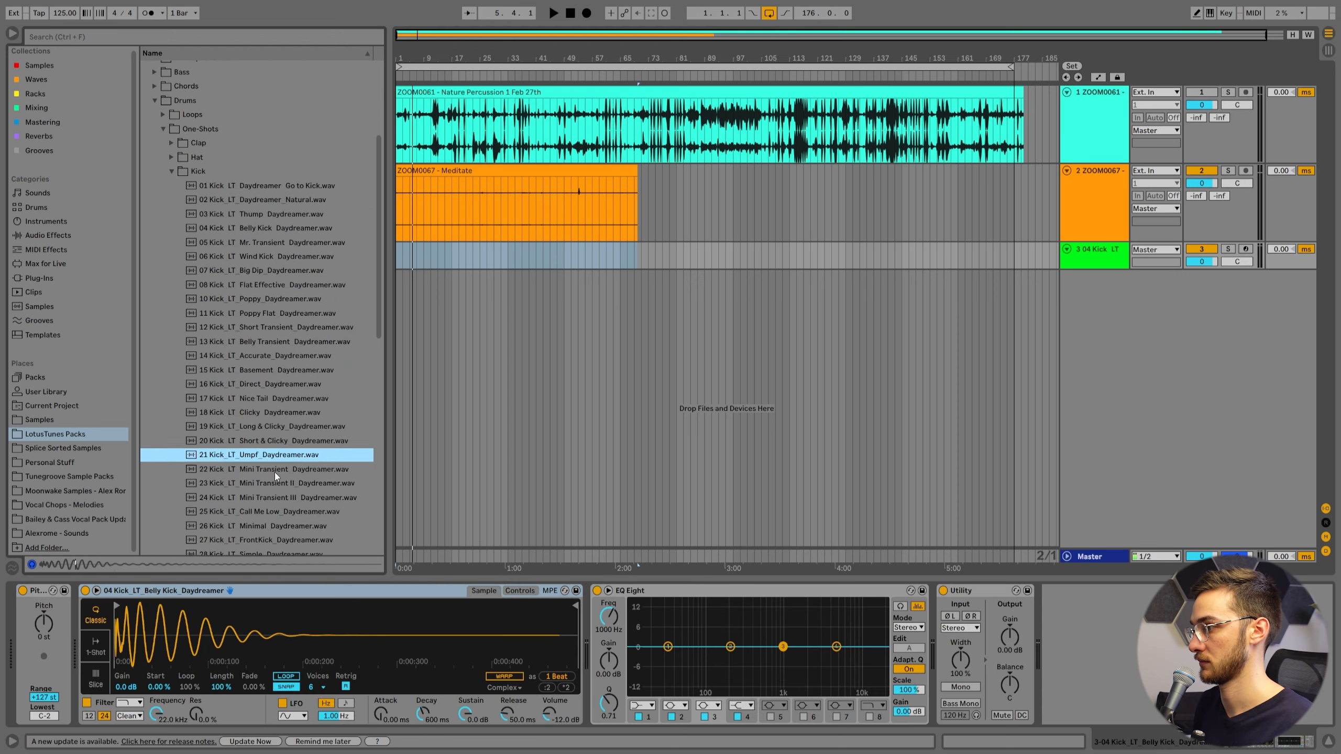
left_click(275, 471)
left_click(280, 496)
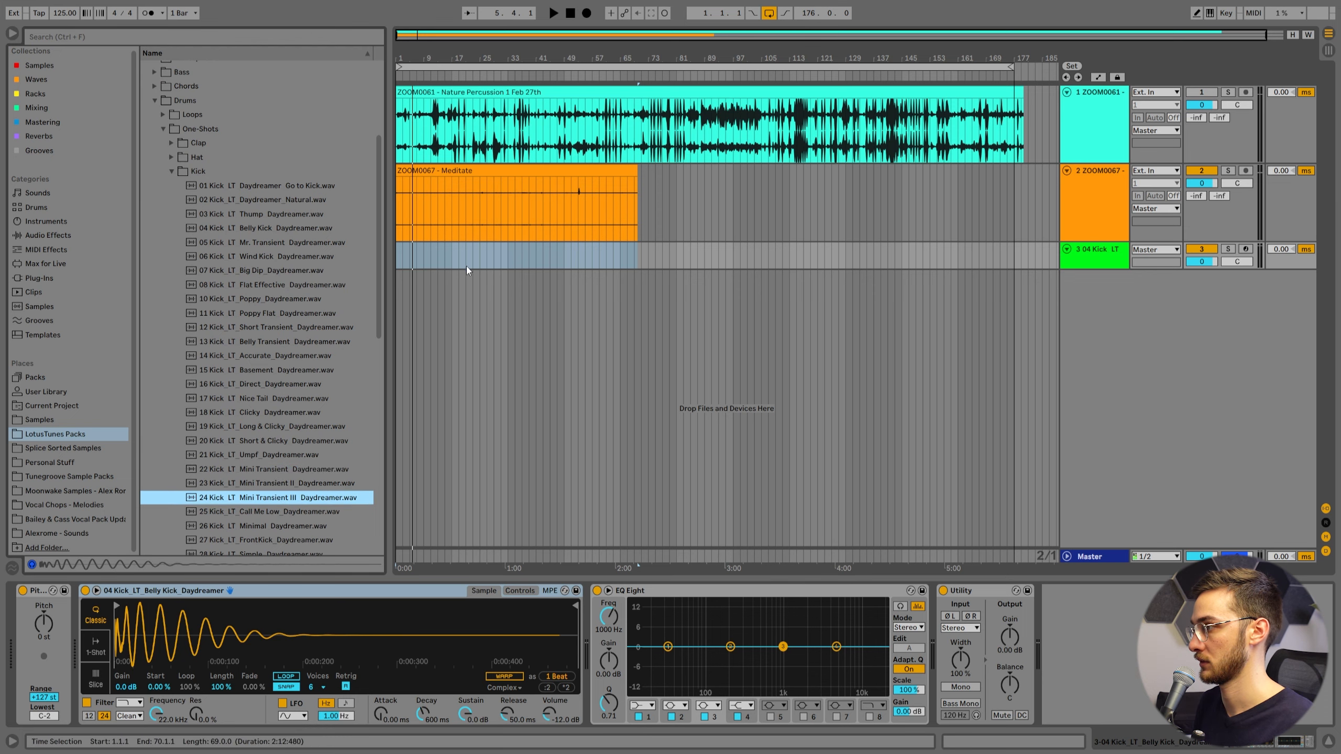
Set the arrangement's fixed grid to 8 bars
left_click(433, 209)
left_click_drag(431, 59, 581, 106)
right_click(511, 264)
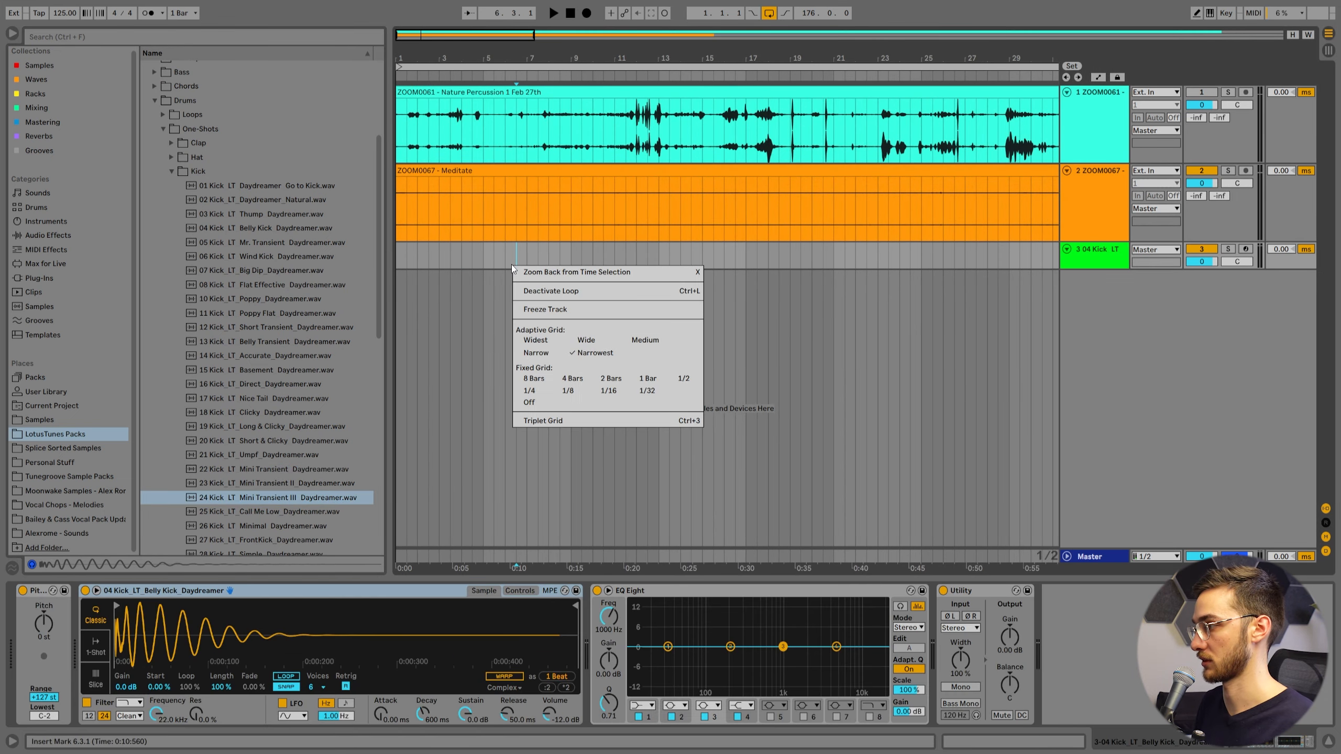
left_click(647, 377)
left_click_drag(496, 58, 496, 68)
right_click(457, 263)
left_click(484, 377)
Set the arrangement loop to 16 bars from bar 1 and insert an empty MIDI clip of that length on the kick track
left_click_drag(584, 238, 446, 264)
left_click_drag(732, 258, 355, 258)
key("ctrl+l")
left_click(355, 258)
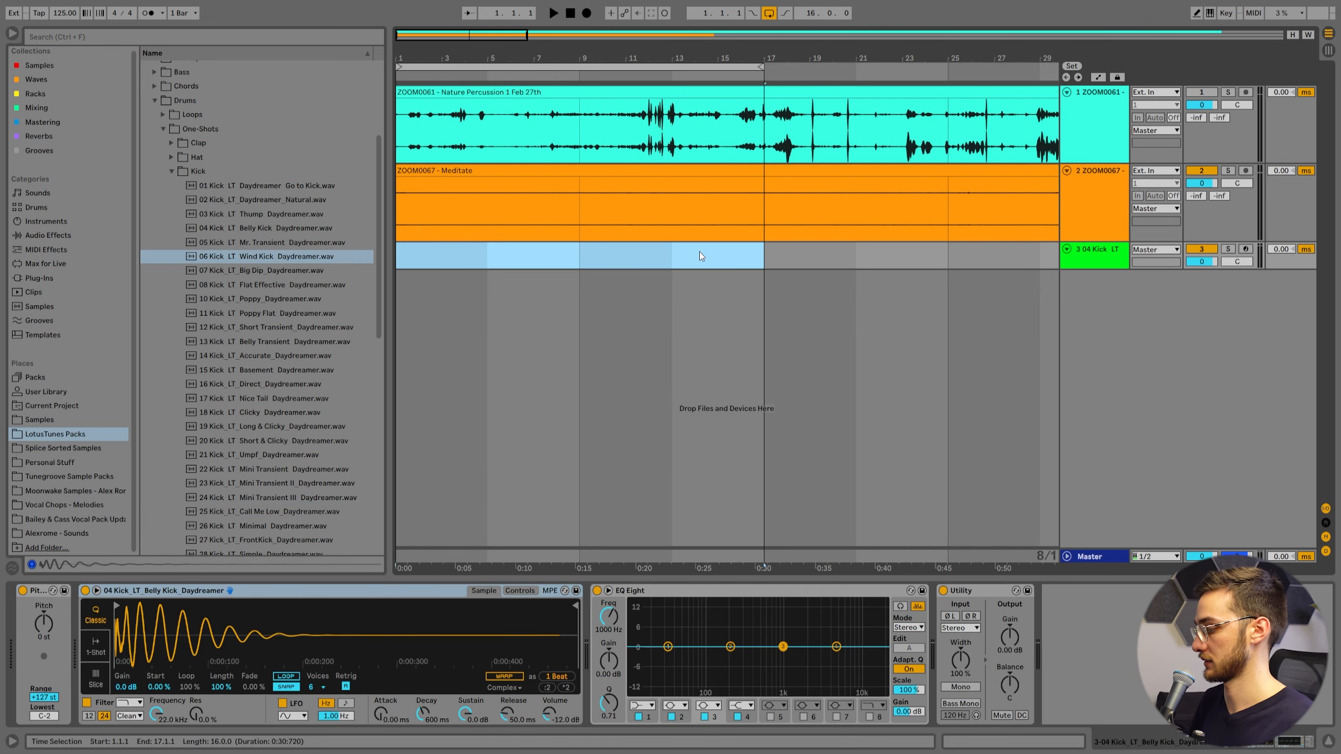
key("ctrl+shift+m")
Add a C3 note at the start of the kick clip and lengthen it to a quarter note on a 1/4 grid
right_click(331, 355)
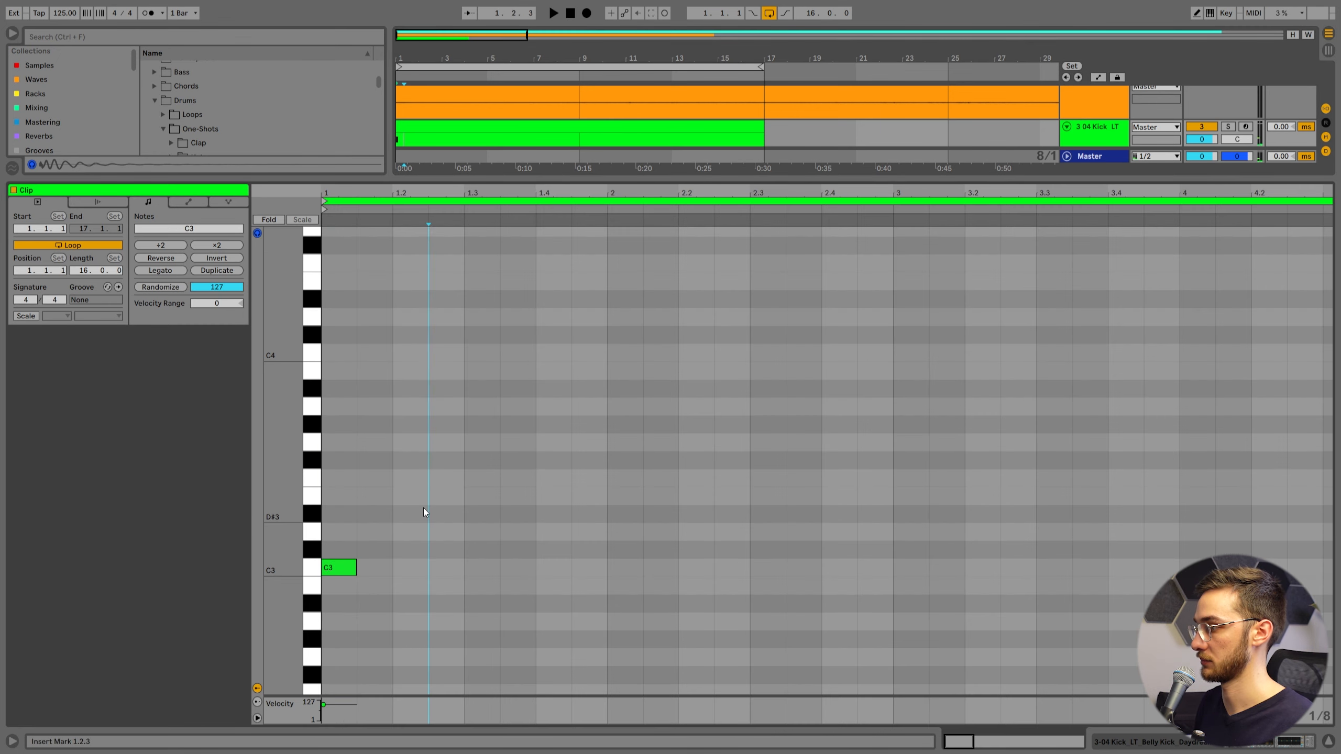
right_click(423, 507)
left_click(443, 434)
left_click(365, 553)
left_click_drag(357, 568, 393, 567)
Duplicate the quarter-note C3 kick until it fills the whole 16-bar clip
key("ctrl+d")
key("ctrl+d")
key("ctrl+d")
left_click(557, 587)
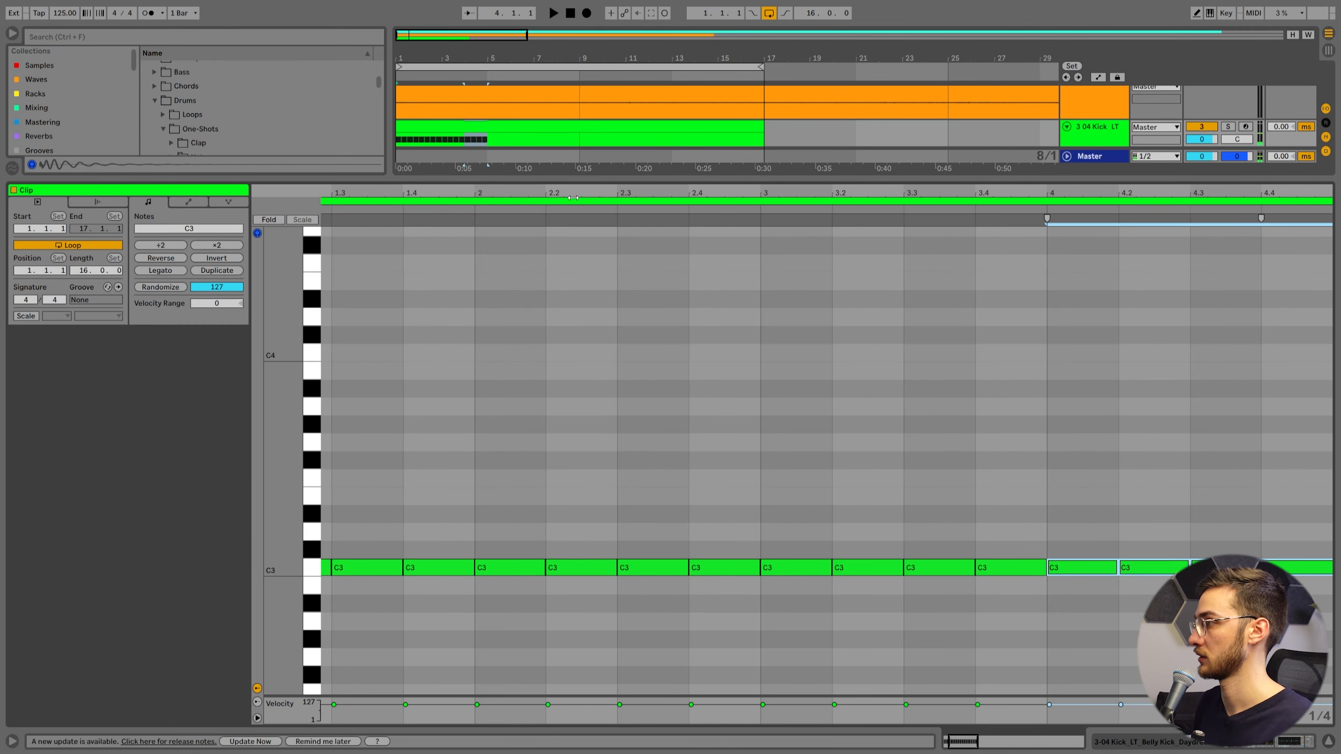
double_click(573, 198)
key("ctrl+d")
key("ctrl+d")
key("ctrl+d")
key("ctrl+d")
key("ctrl+d")
key("ctrl+d")
key("ctrl+d")
key("ctrl+d")
key("ctrl+d")
key("ctrl+d")
key("ctrl+d")
key("ctrl+d")
key("ctrl+d")
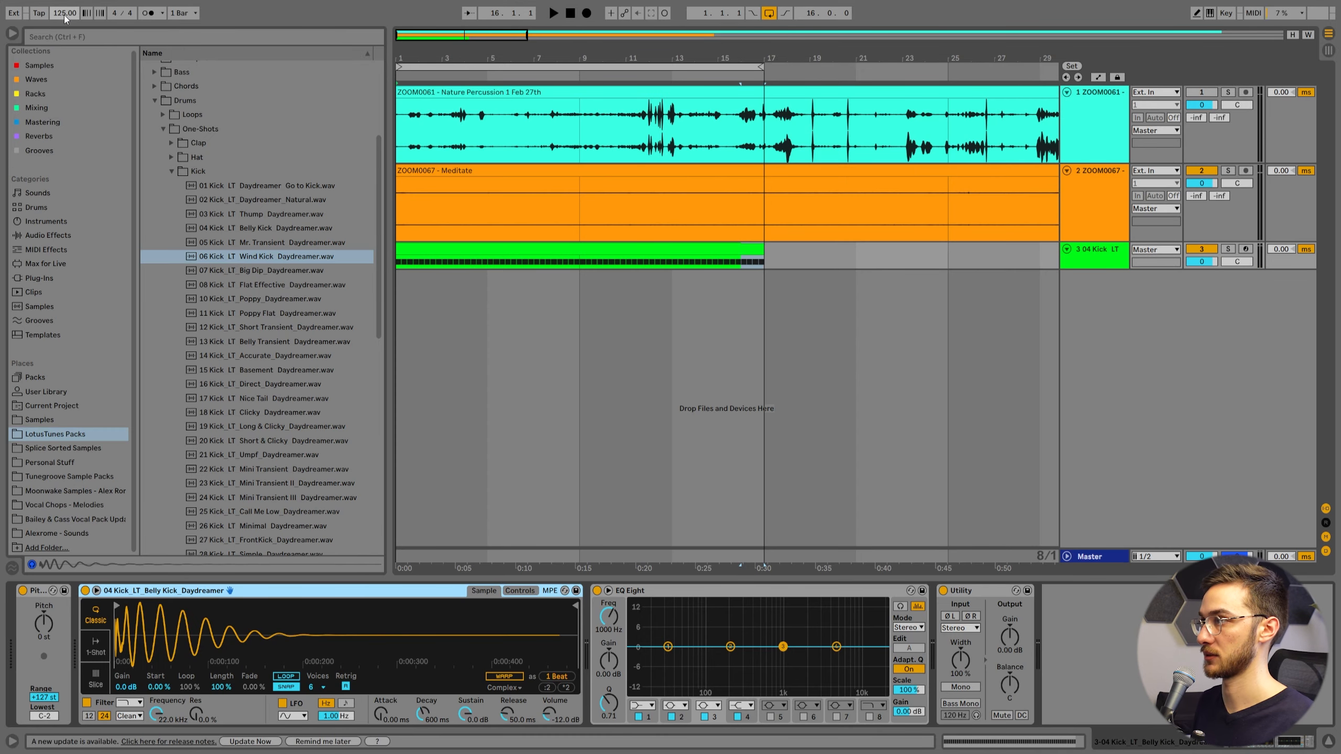
Set the project tempo to 116 BPM and select the kick clip
left_click_drag(65, 18, 64, 69)
left_click(437, 247)
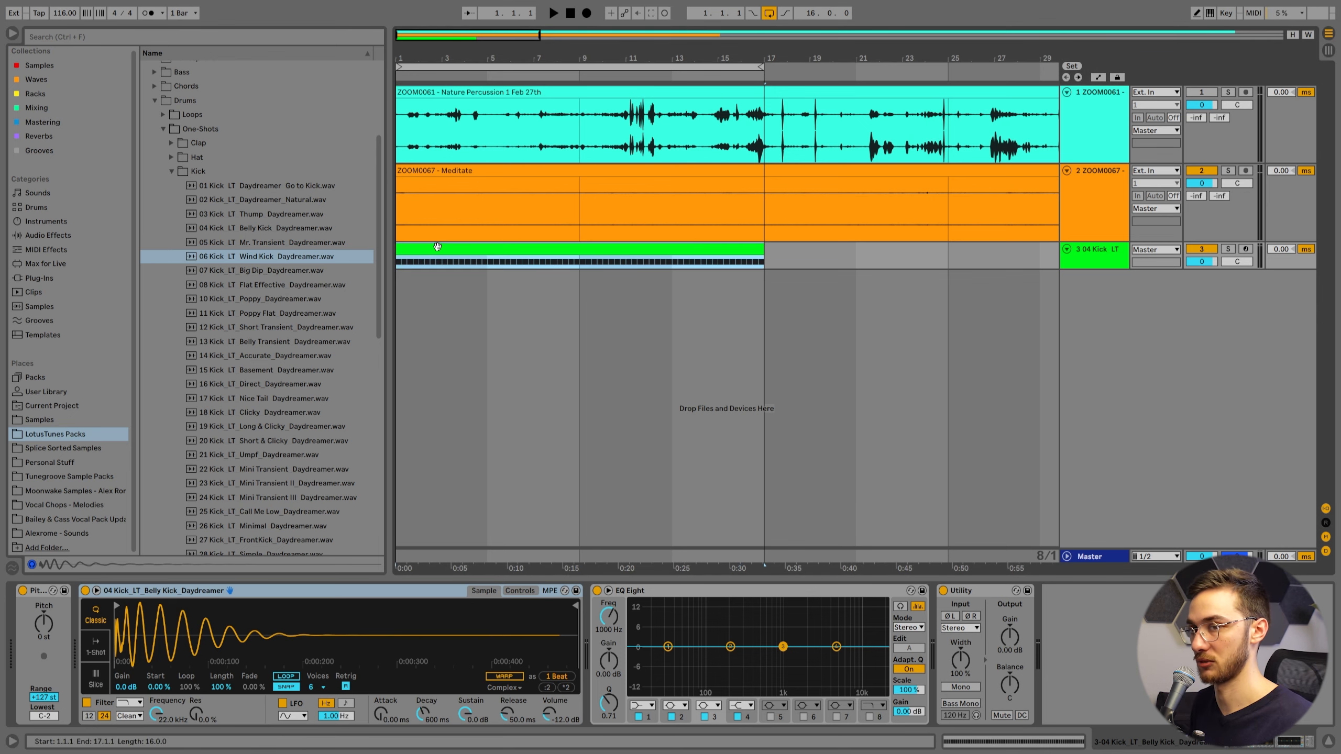
Play the kick loop together with the field recordings and collapse the Kick samples folder
key("space")
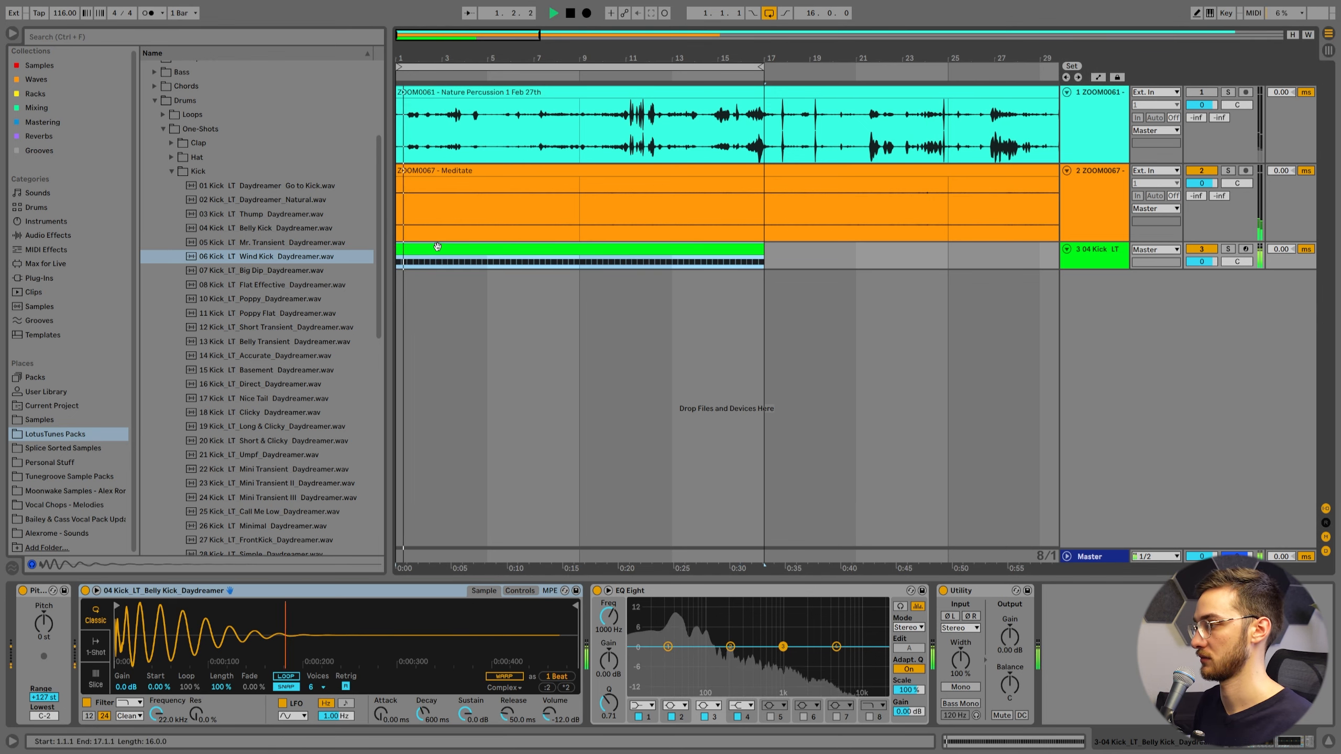
key("space")
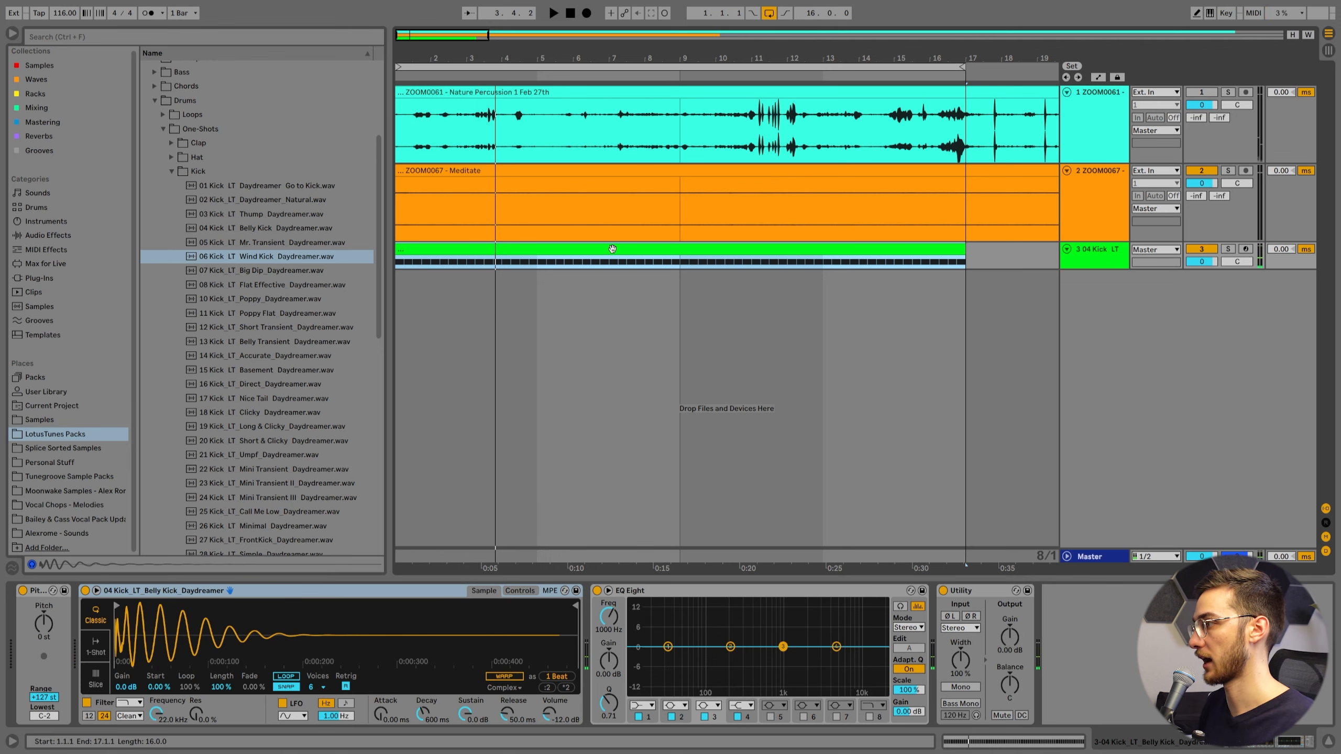
left_click_drag(605, 50, 604, 21)
left_click_drag(440, 58, 440, 40)
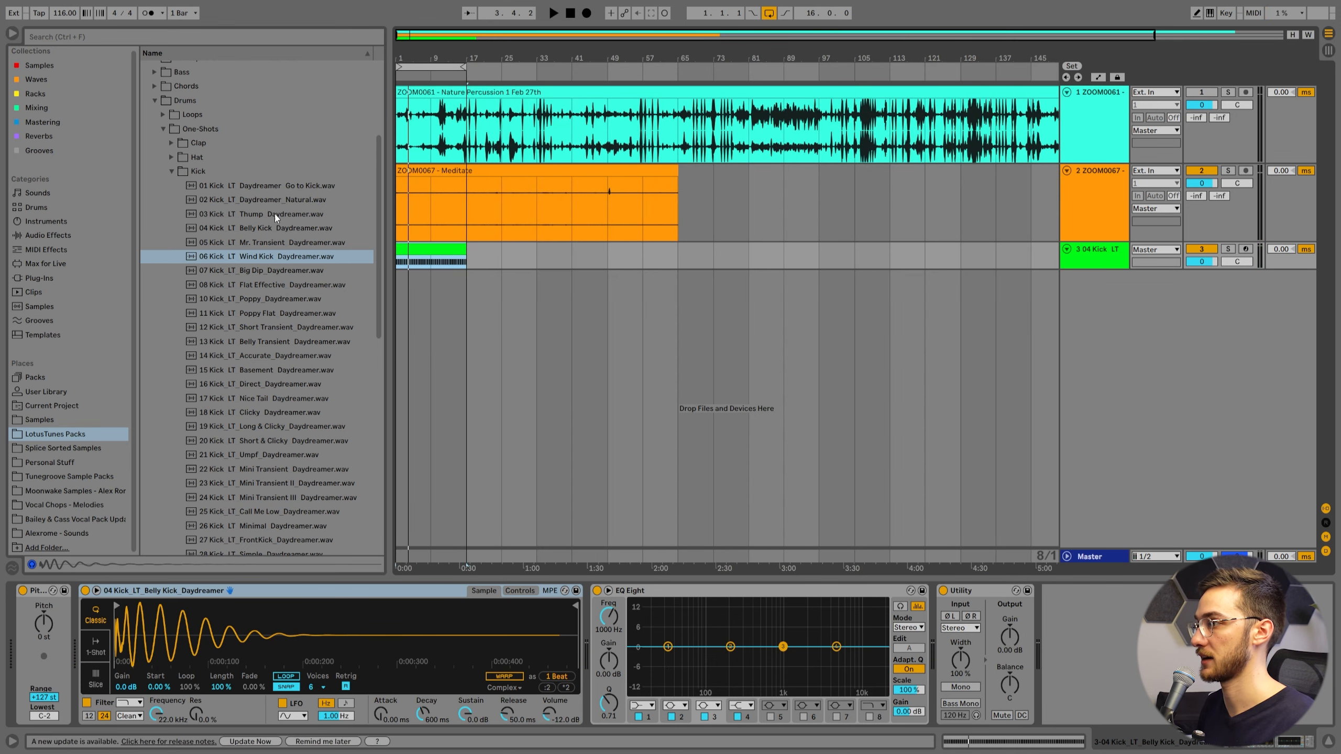
left_click(171, 172)
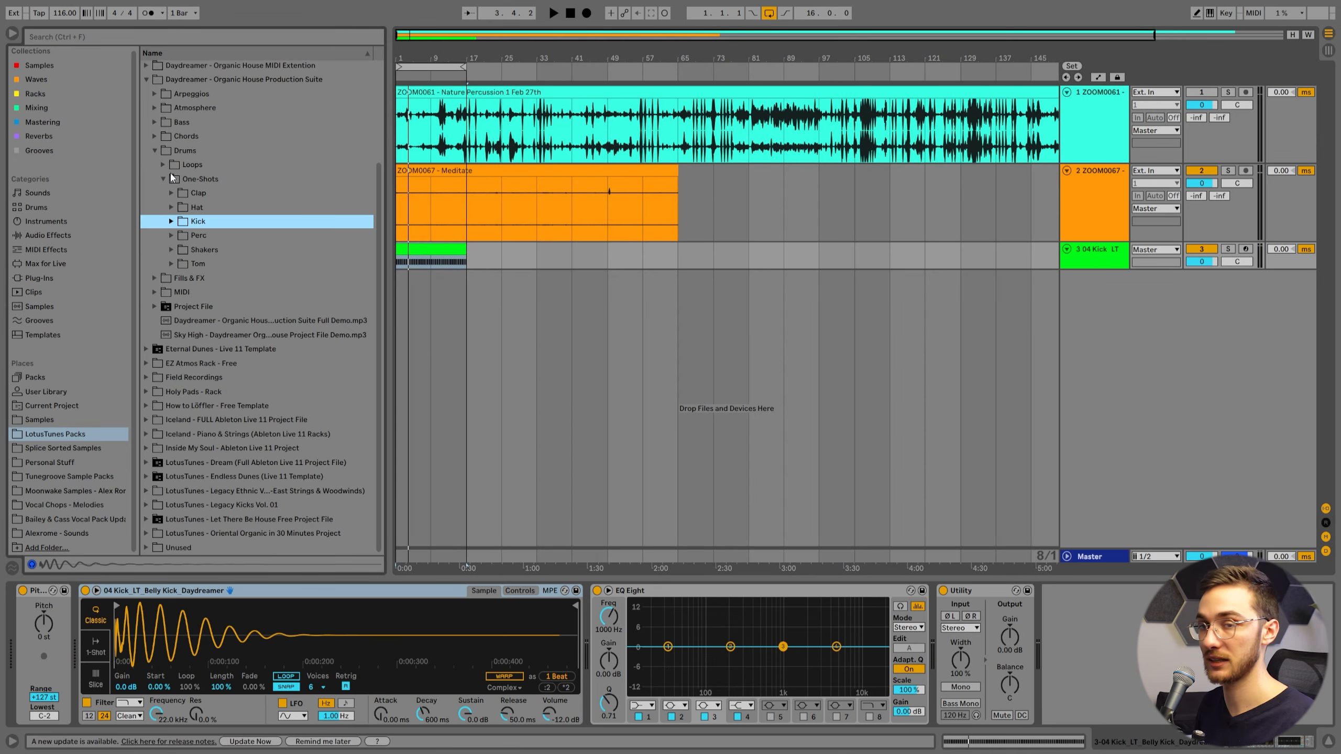
Insert an audio track below the kick track and group the two tracks
left_click(421, 248)
left_click_drag(411, 59, 411, 111)
left_click(923, 257)
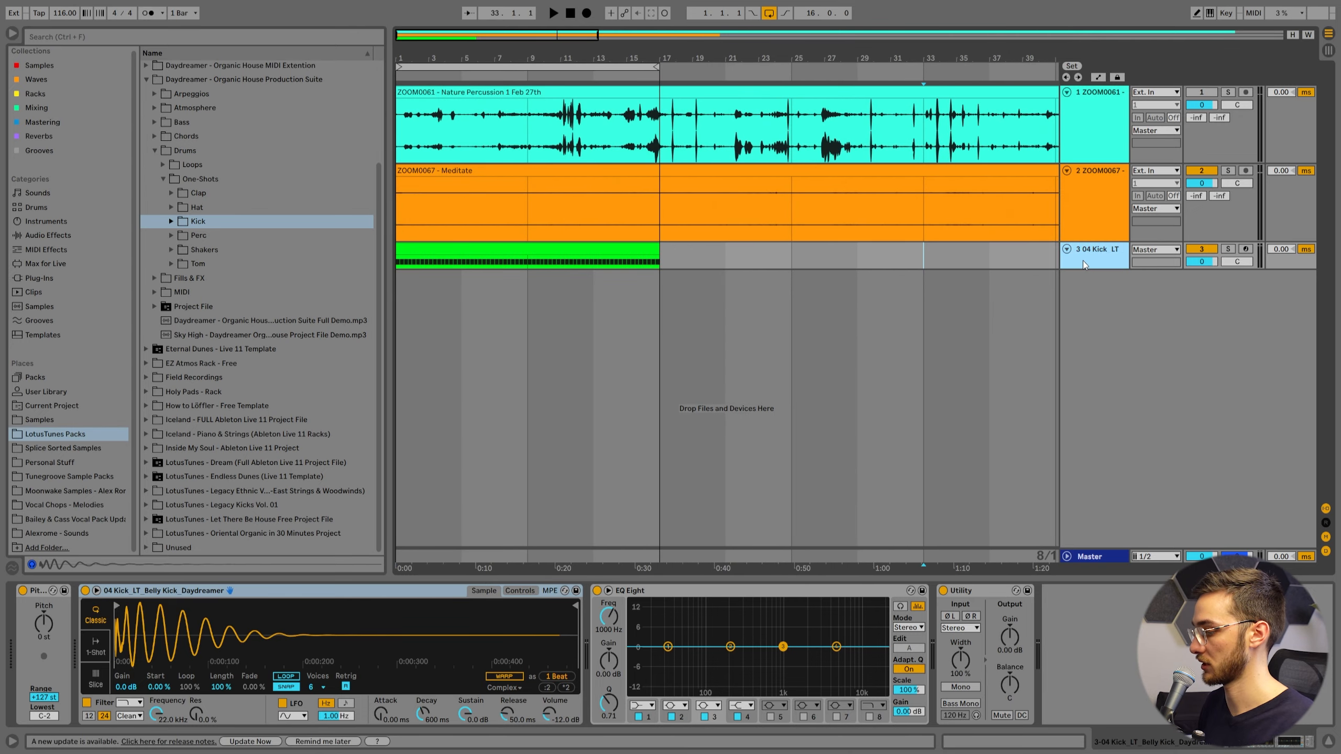
key("ctrl+t")
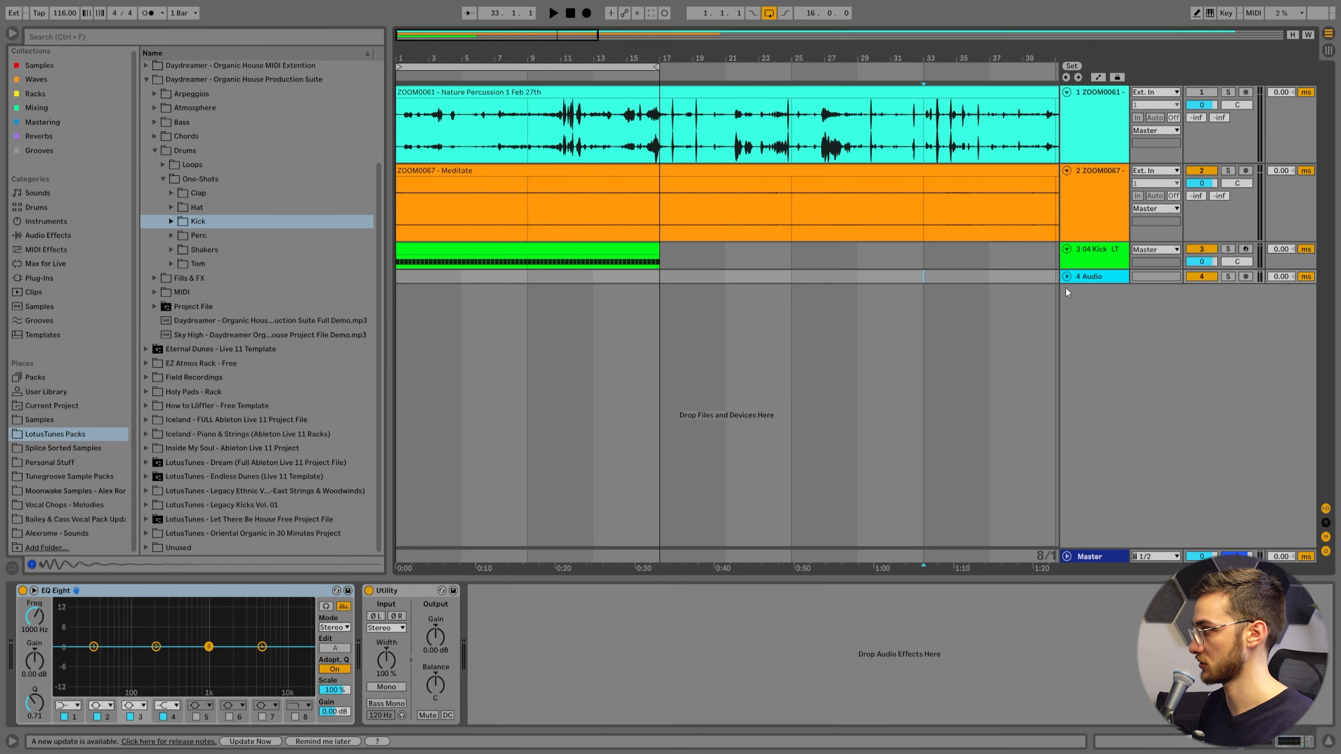
left_click(1097, 263, "shift")
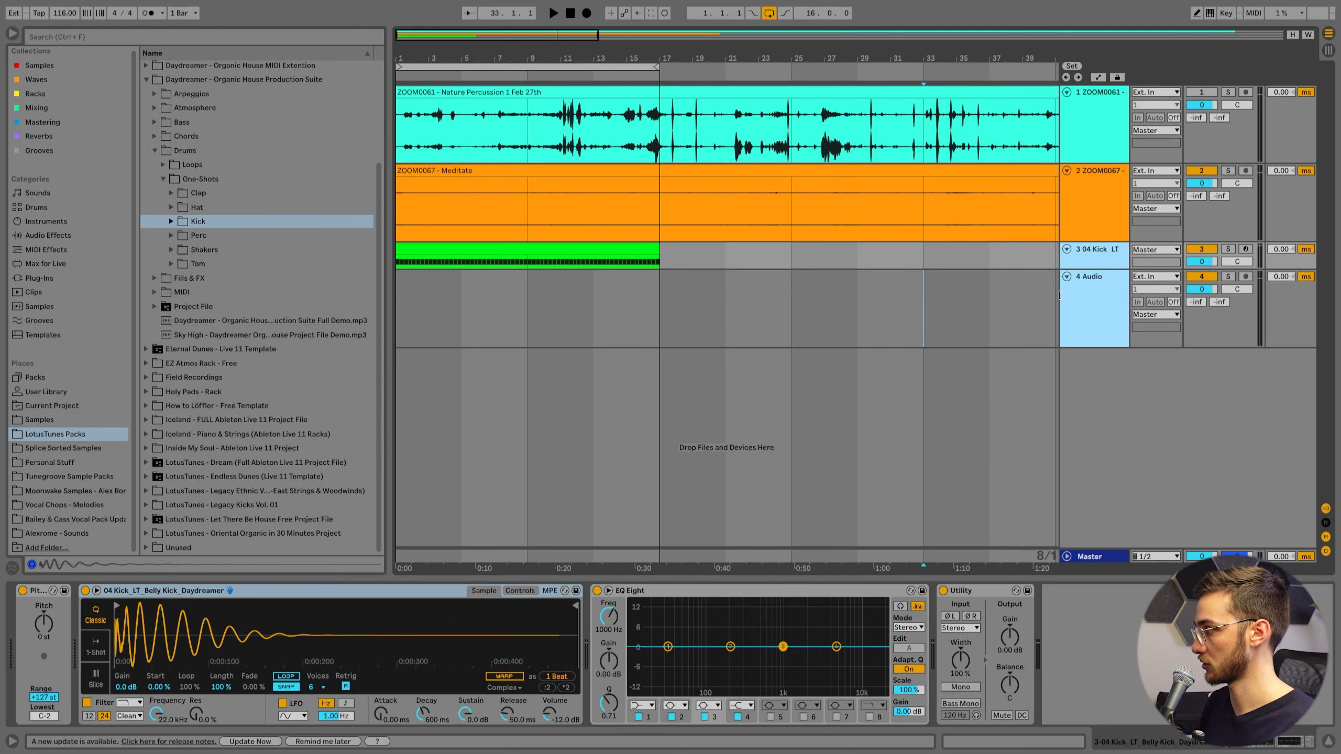
key("ctrl+g")
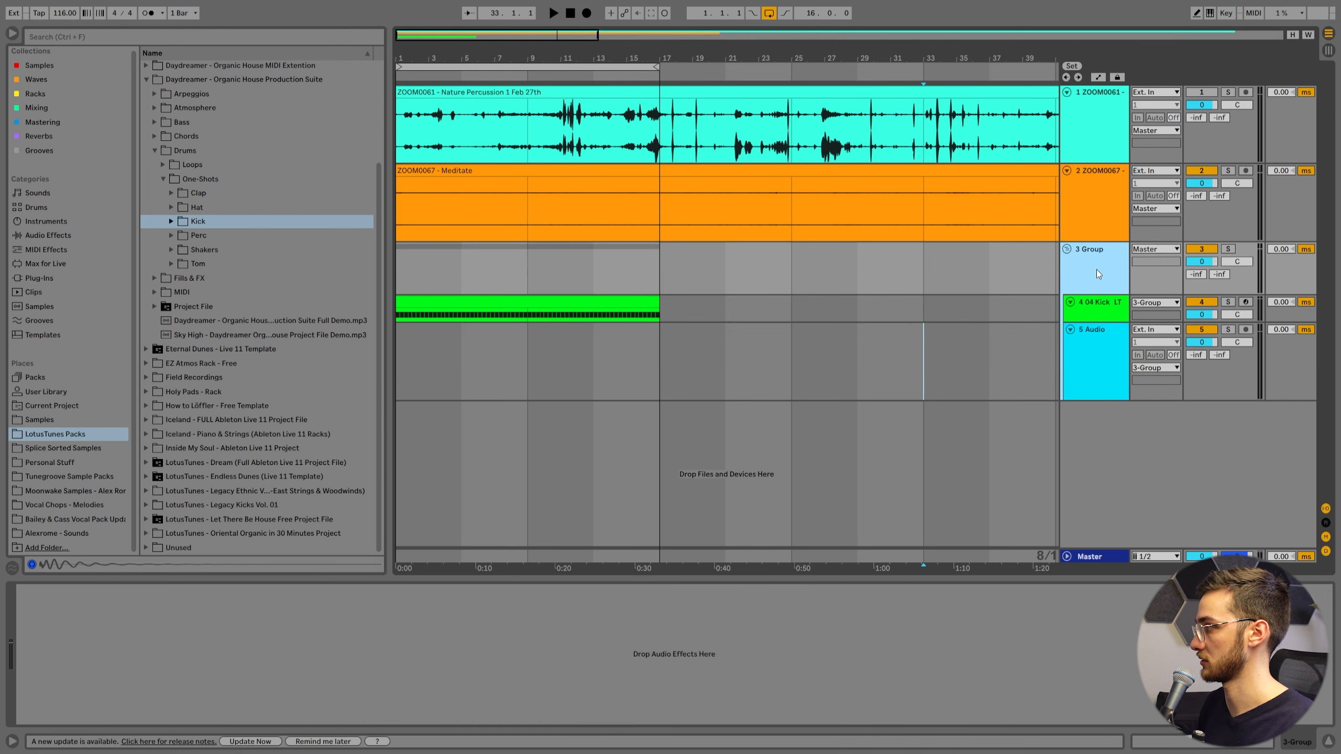
Rename the group containing the kick and the empty audio track as Core Drums
key("ctrl+r")
type("DrumsCore Drums")
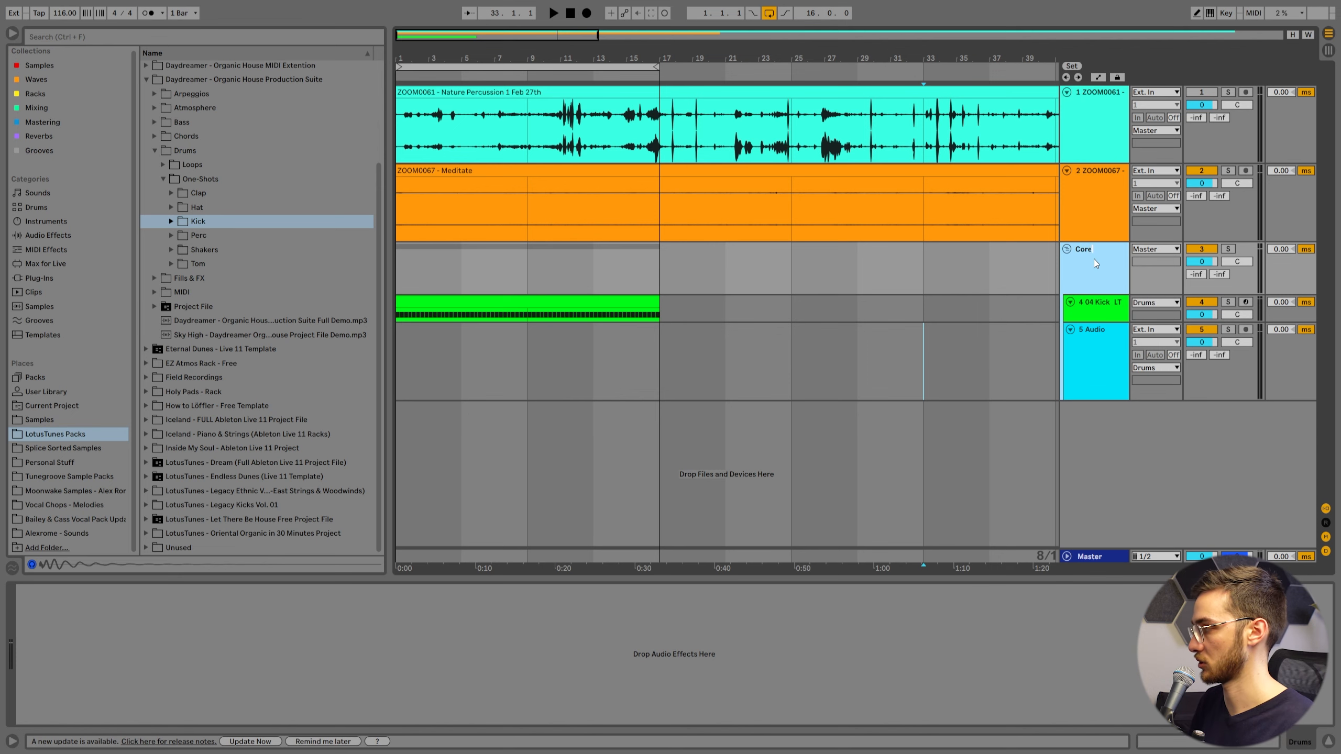
key("Return")
Move the Meditate recording's track below the Core Drums group and rename it Ambient Silence
left_click_drag(1095, 214, 1104, 428)
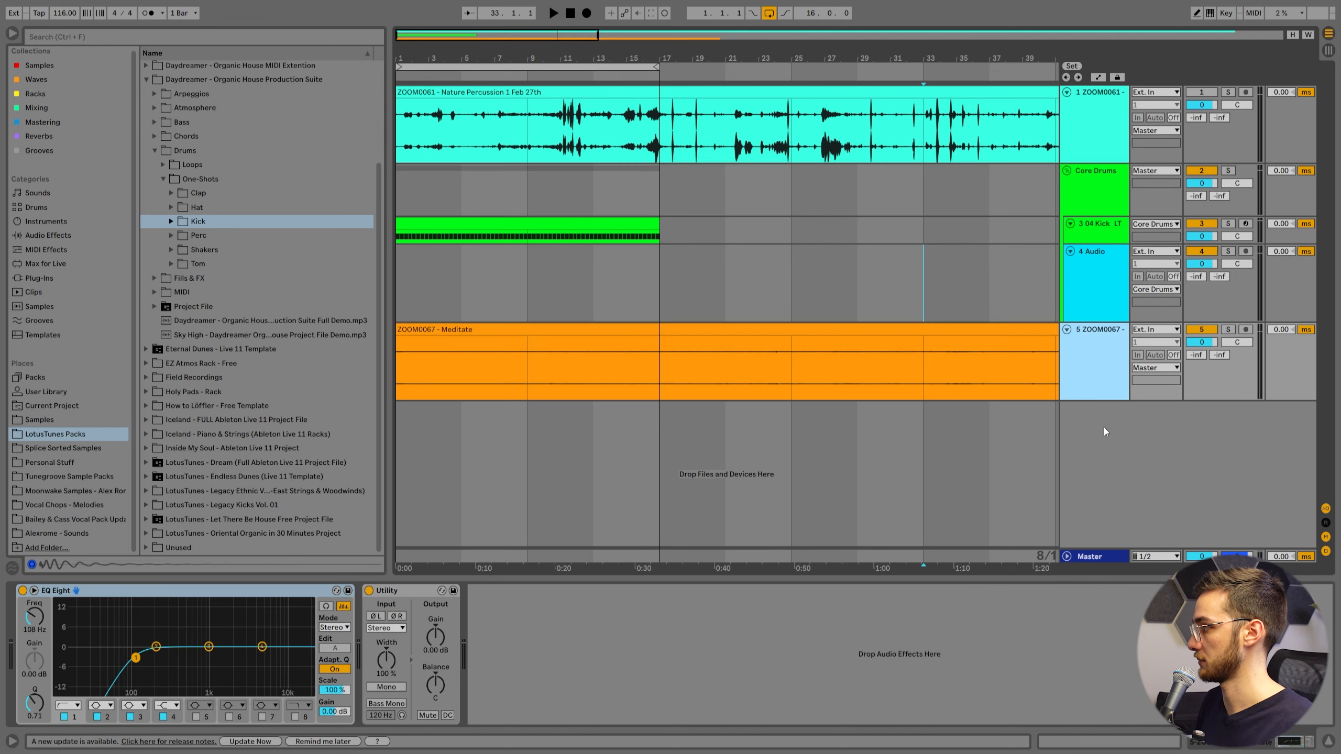
key("ctrl+r")
type("Ambient")
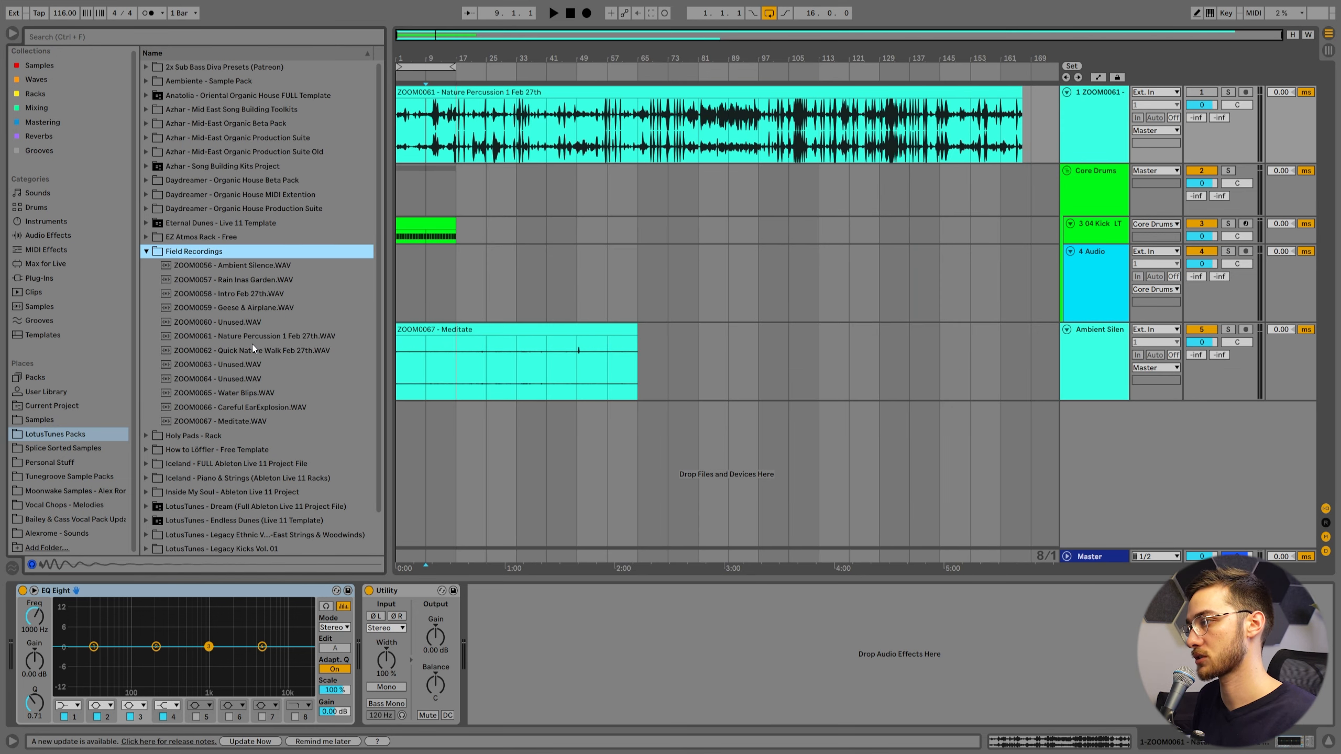
Place the Nature Percussion 1 recording on the empty Core Drums audio track and split out bars 103 to 107
left_click_drag(251, 338, 627, 271)
left_click_drag(628, 288, 732, 288)
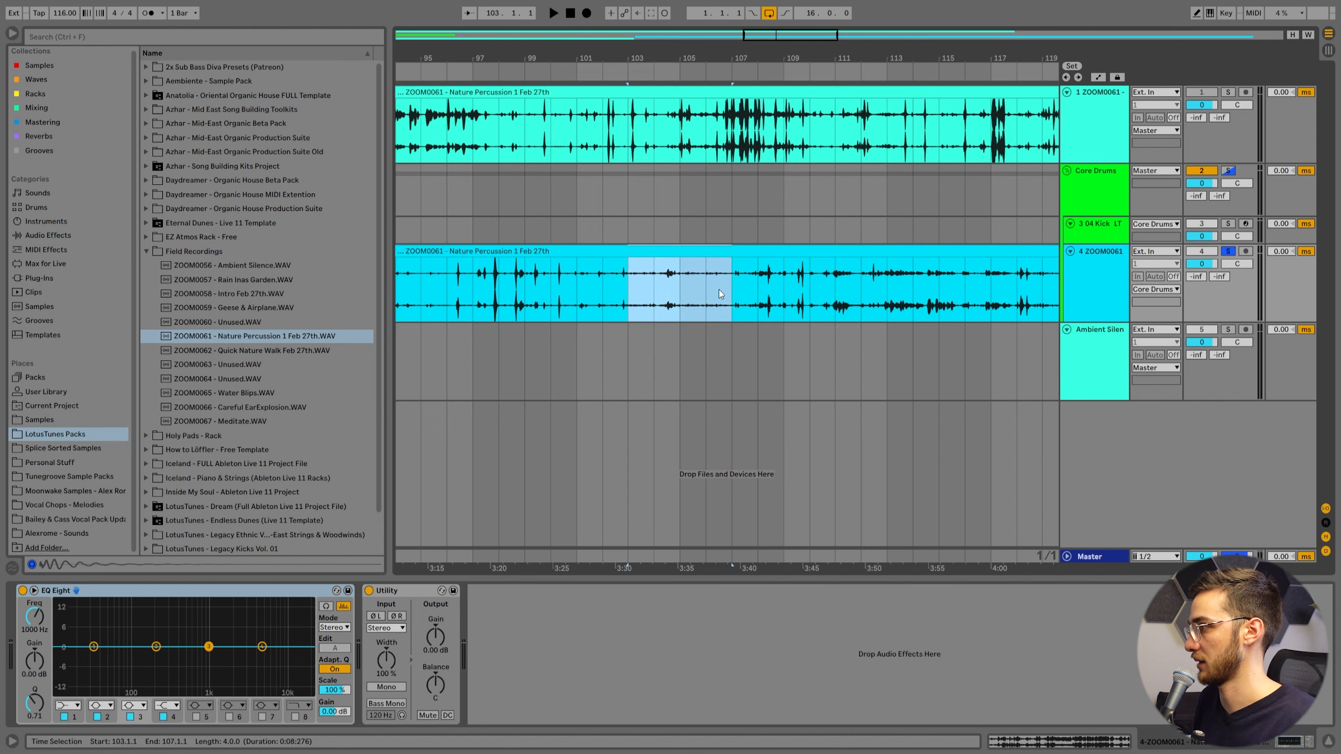
key("ctrl+e")
Audition the four-bar percussion cut, move it to bar 1 and repeat it to fill the 16-bar loop
key("space")
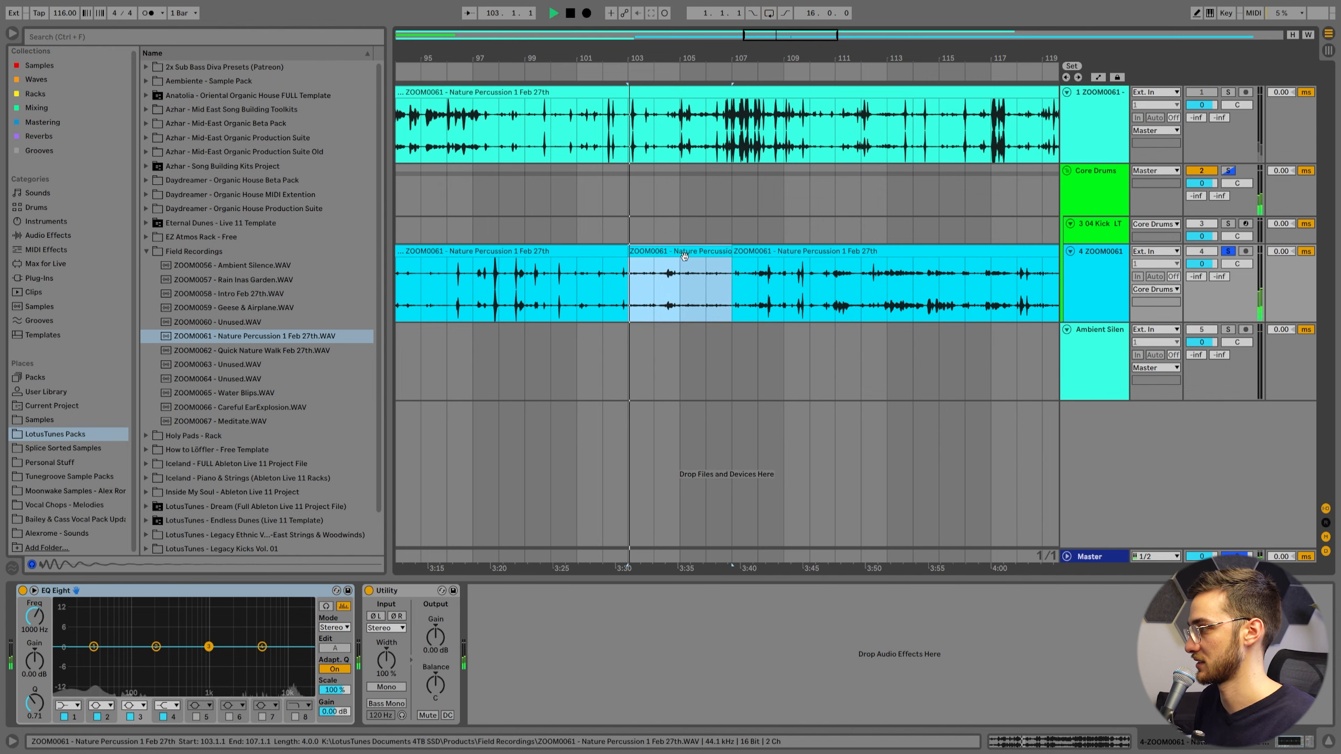
left_click(769, 13)
key("space")
left_click_drag(621, 55, 879, 55)
left_click_drag(892, 269, 414, 268)
scroll(777, 217, "left", 10)
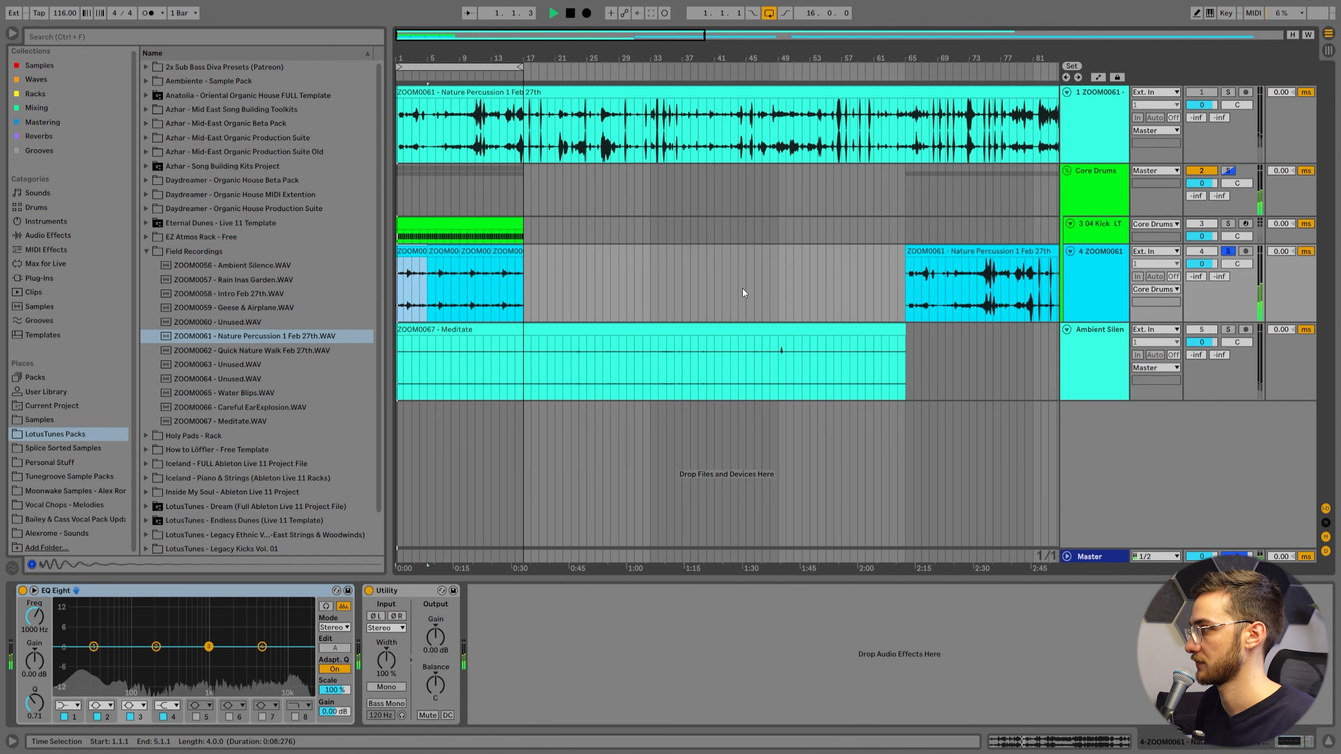
Unsolo the percussion recording track inside Core Drums and lower its volume to -8.9 dB
left_click(1228, 252)
left_click_drag(1201, 263, 1202, 290)
left_click_drag(1201, 289, 1202, 287)
Fill the 16 bars with repeats of the half-bar percussion slice and set its track volume to -10.7 dB
left_click(402, 249, "shift")
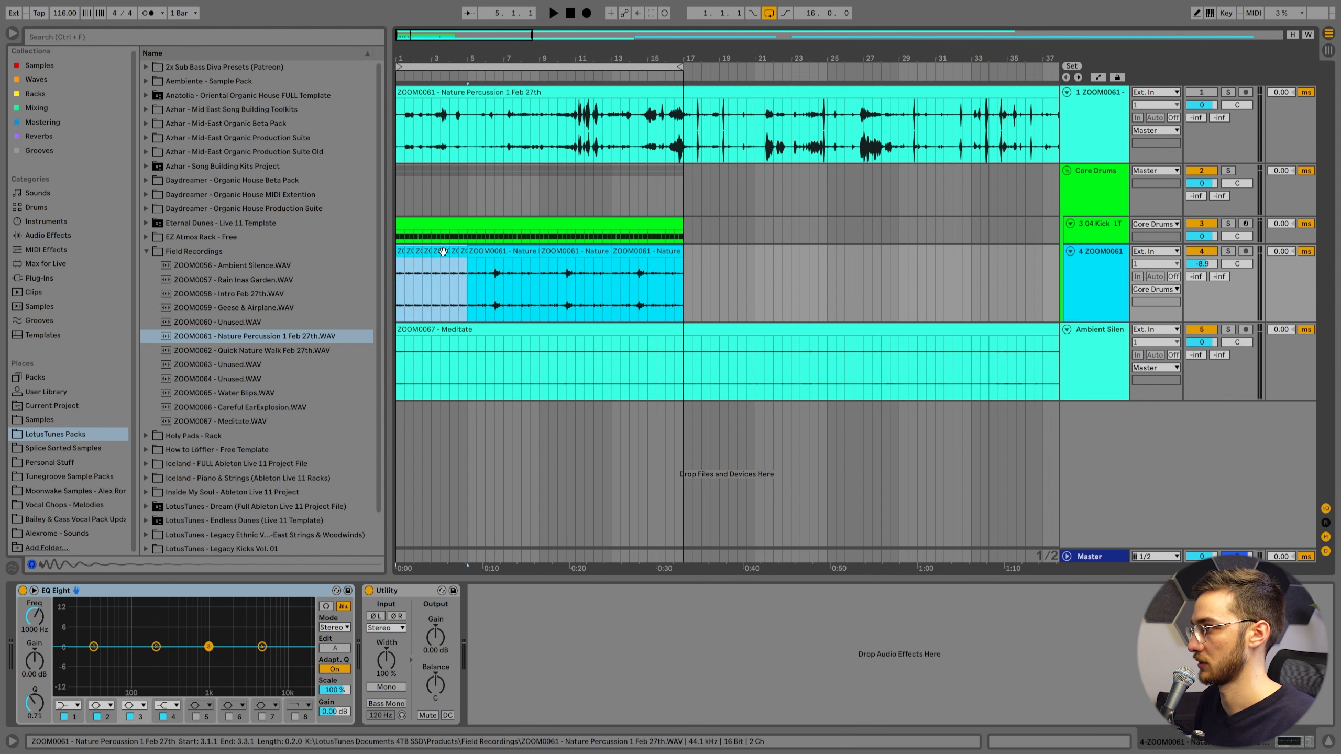
key("ctrl+d")
key("ctrl+d")
key("ctrl+d")
left_click(402, 250)
key("space")
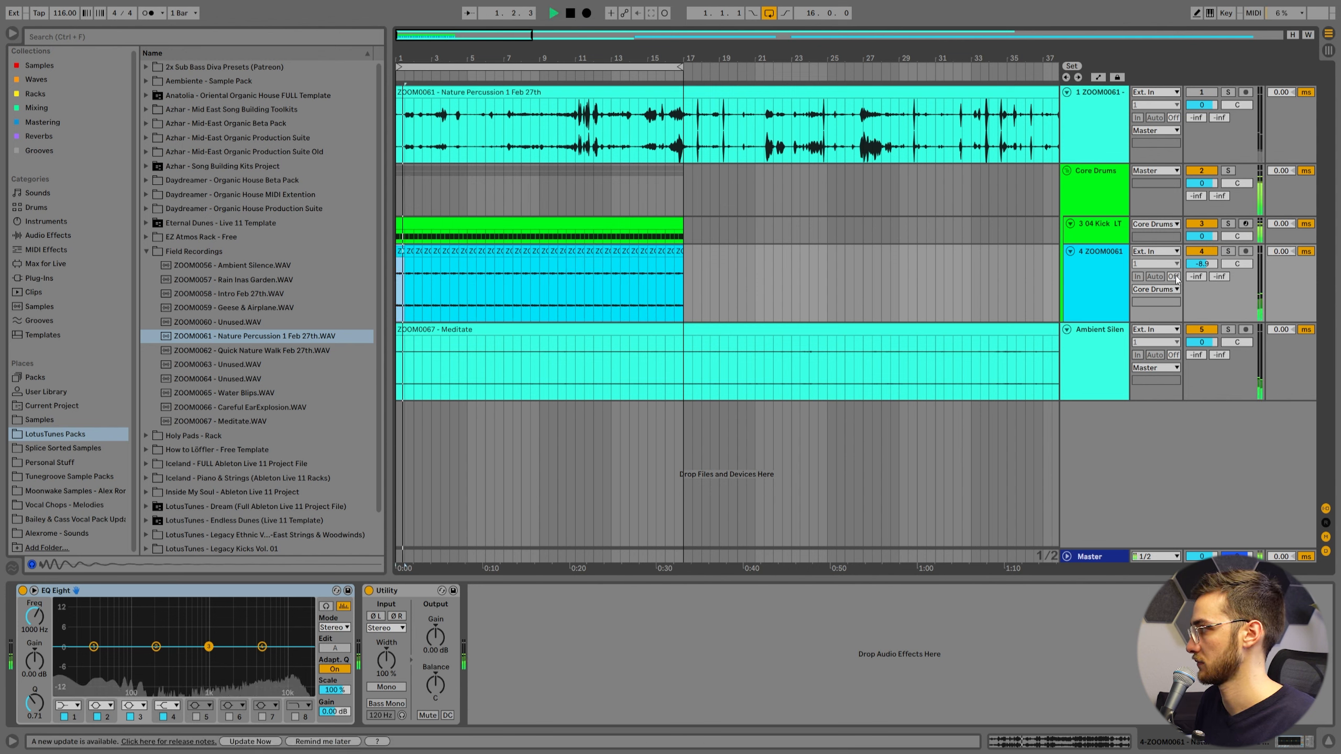
left_click_drag(1211, 261, 1211, 264)
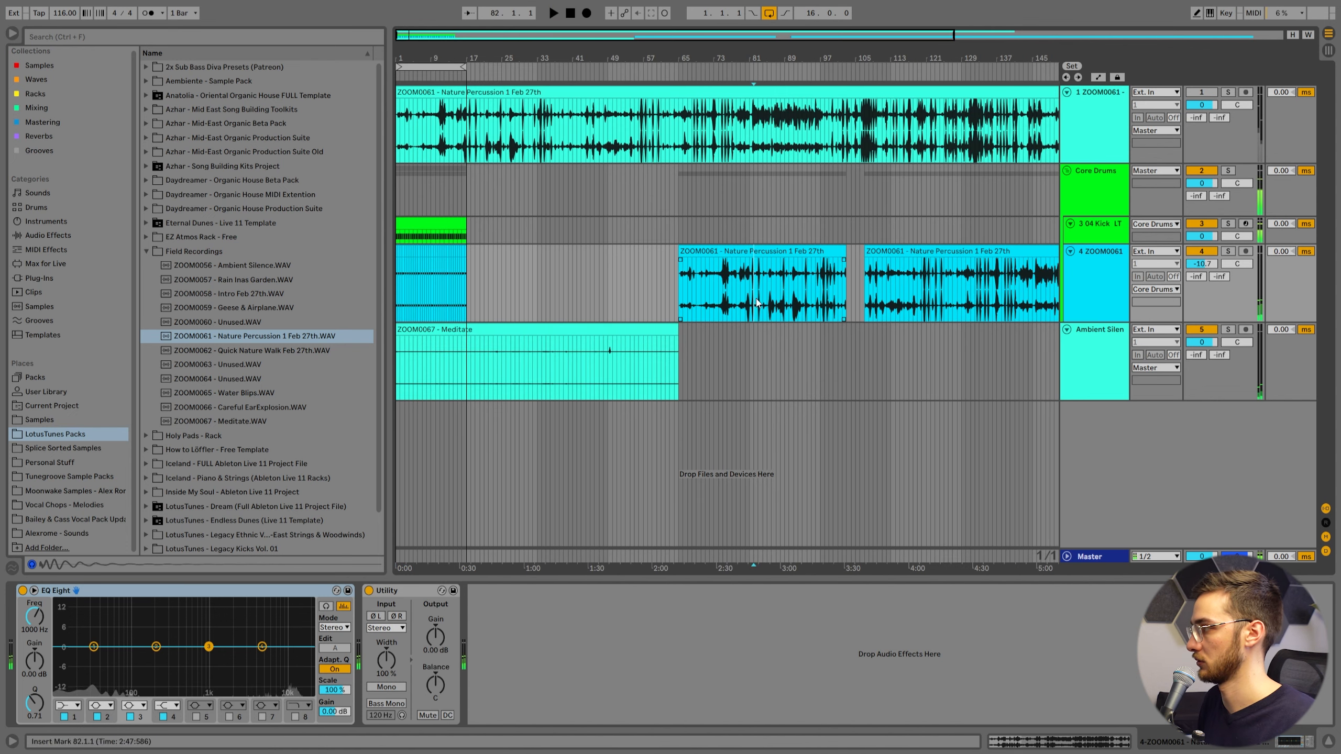
Insert another empty audio track below the percussion recording track in Core Drums
left_click(1097, 275)
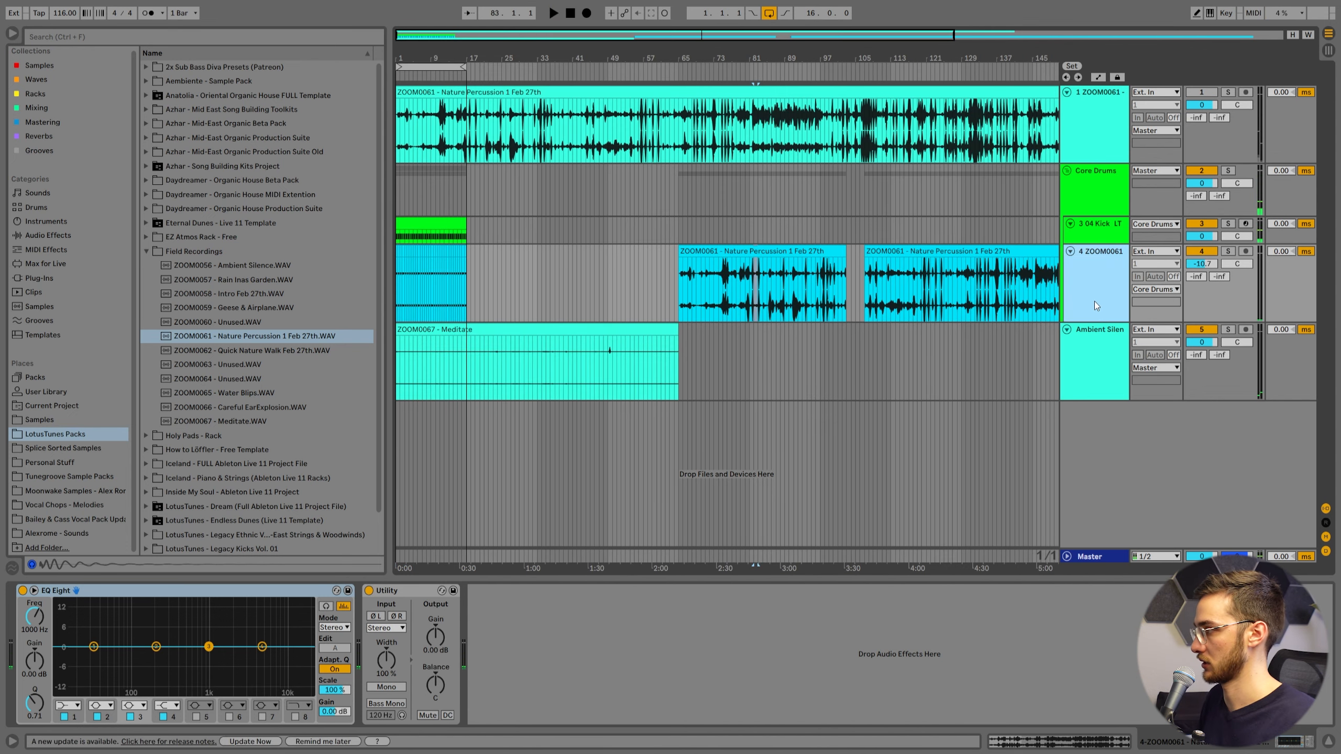
key("ctrl+t")
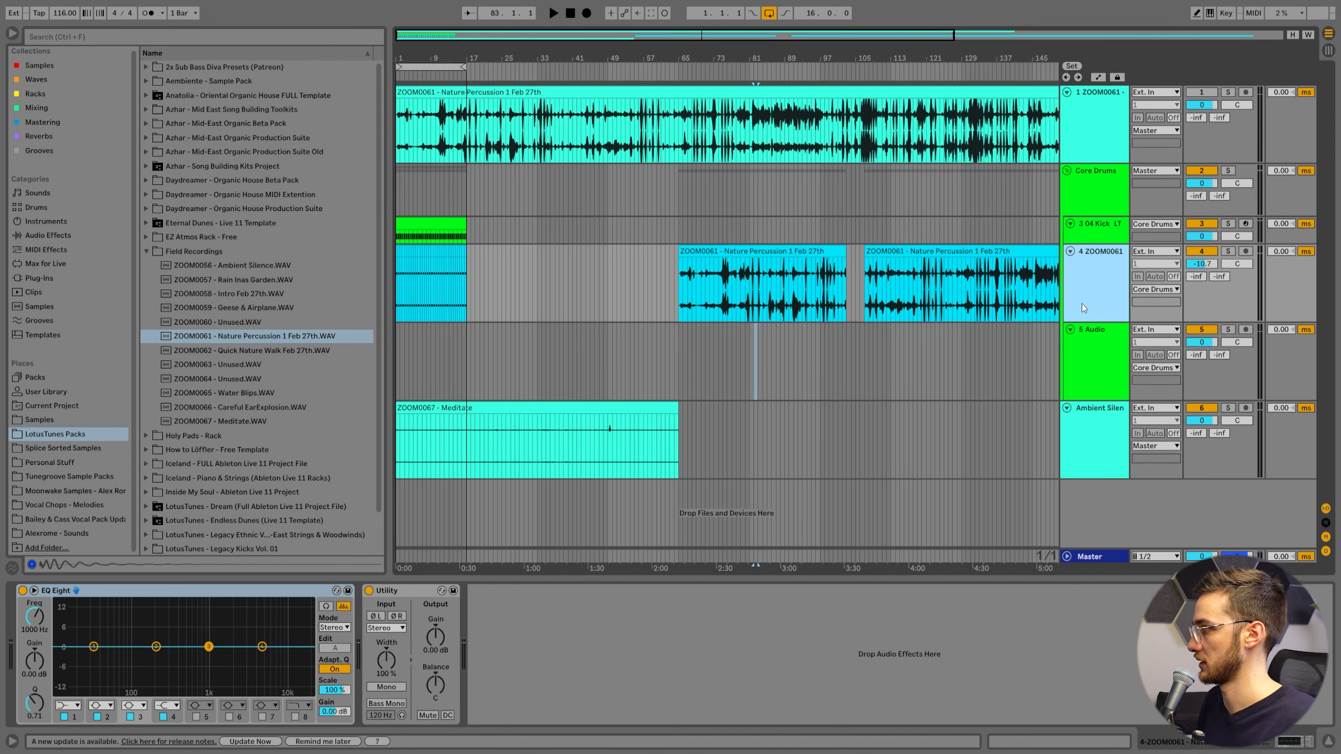
Audition the percussion recording around bar 123 and split out the hit from 123.2.1 to 124.1.1
left_click(922, 289)
key("space")
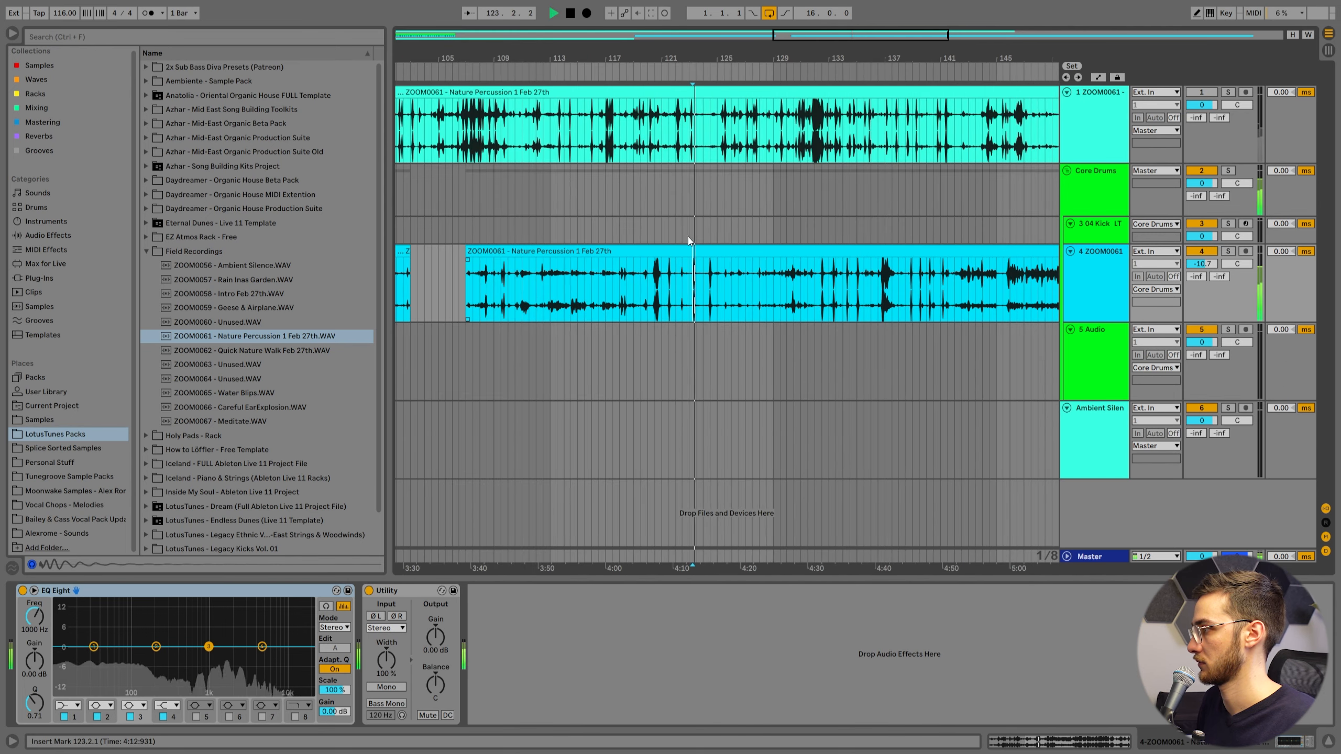
key("space")
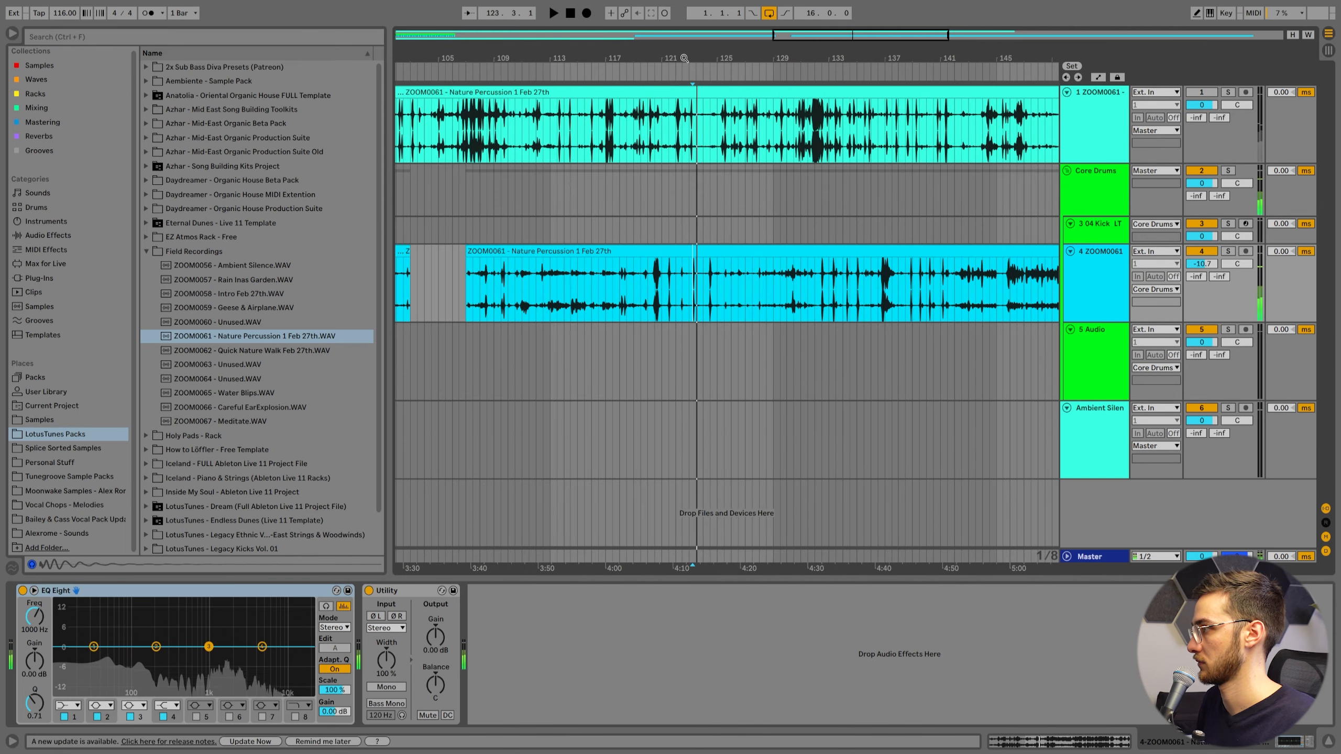
left_click_drag(689, 58, 689, 143)
left_click_drag(709, 308, 758, 307)
key("ctrl+e")
Insert a MIDI track directly below the percussion recording track in Core Drums
left_click_drag(653, 67, 653, 21)
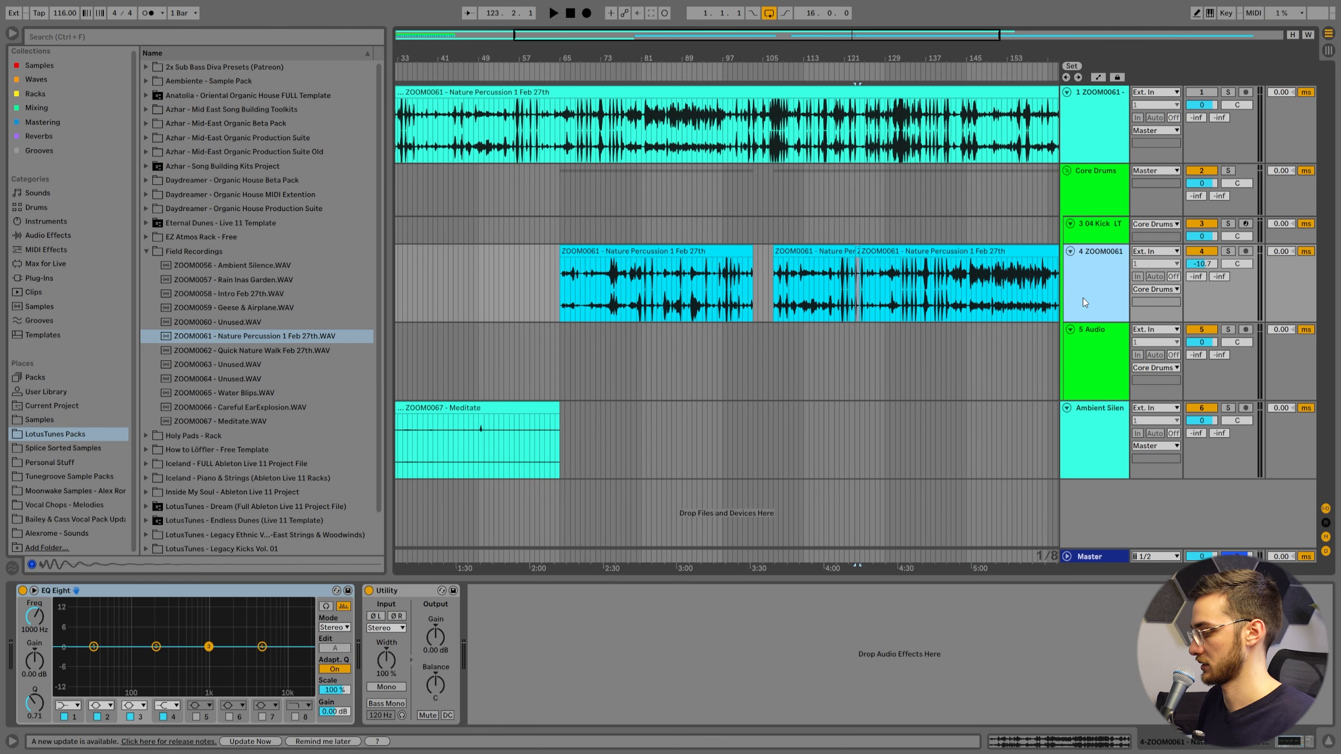
key("ctrl+shift+t")
left_click(1070, 330)
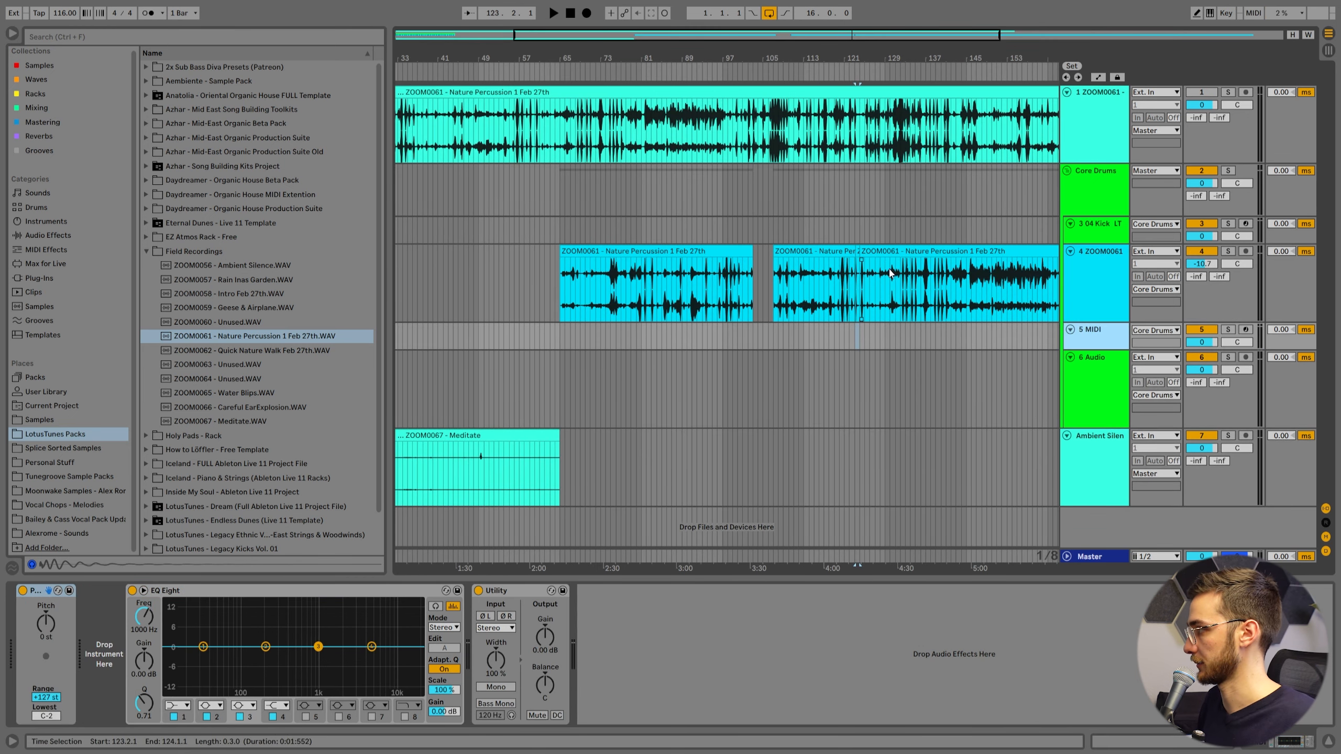
Load the isolated hit from bar 123 into a sampler on the empty MIDI track
left_click_drag(866, 61, 896, 195)
left_click(808, 251)
left_click(1101, 340)
left_click_drag(796, 251, 117, 640)
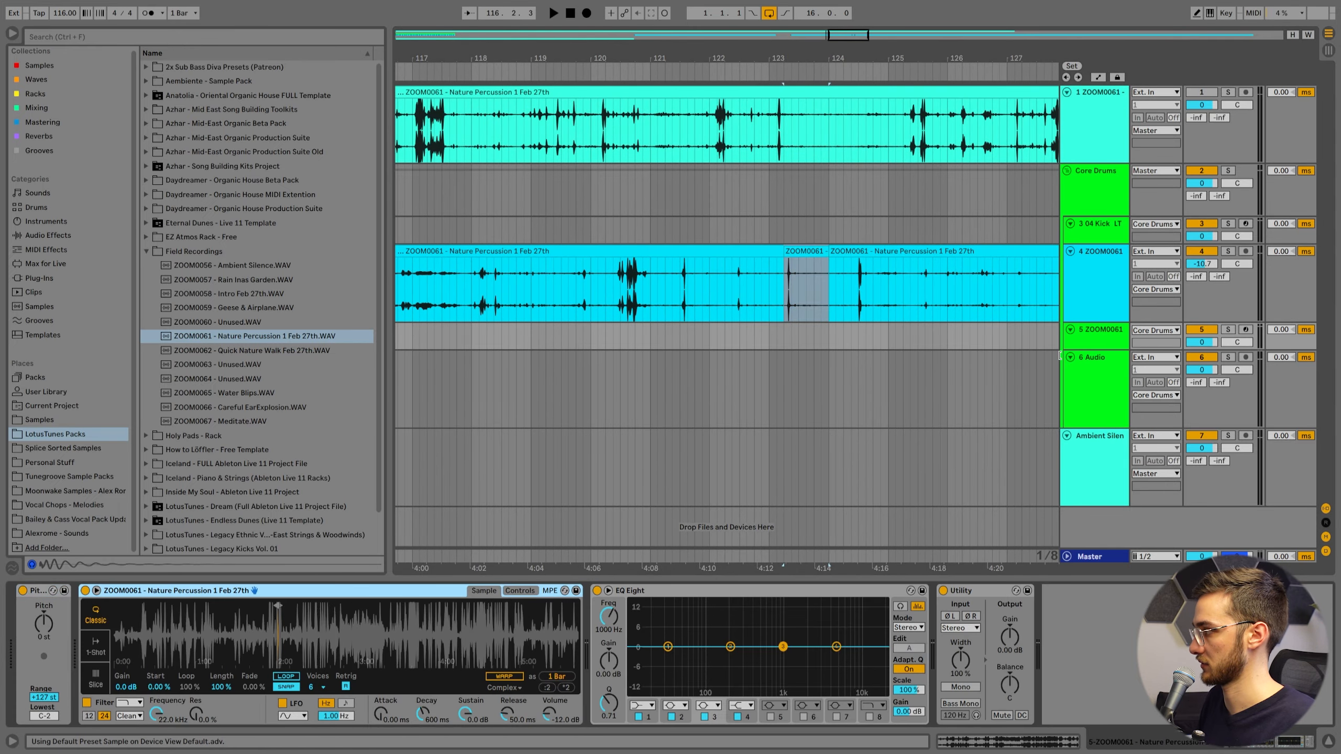
Move the sampler track directly below the kick track and rename it Clap 1 (Stones)
left_click(1100, 337)
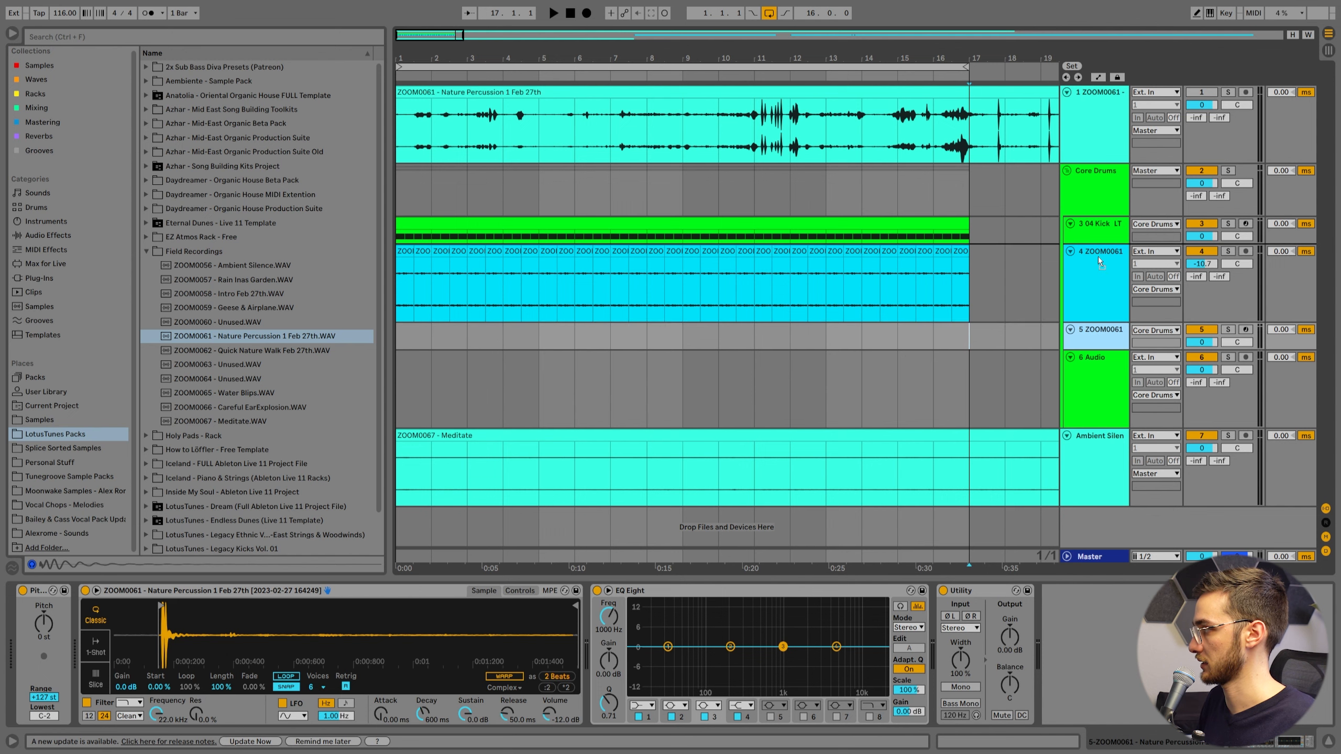
left_click(1082, 266)
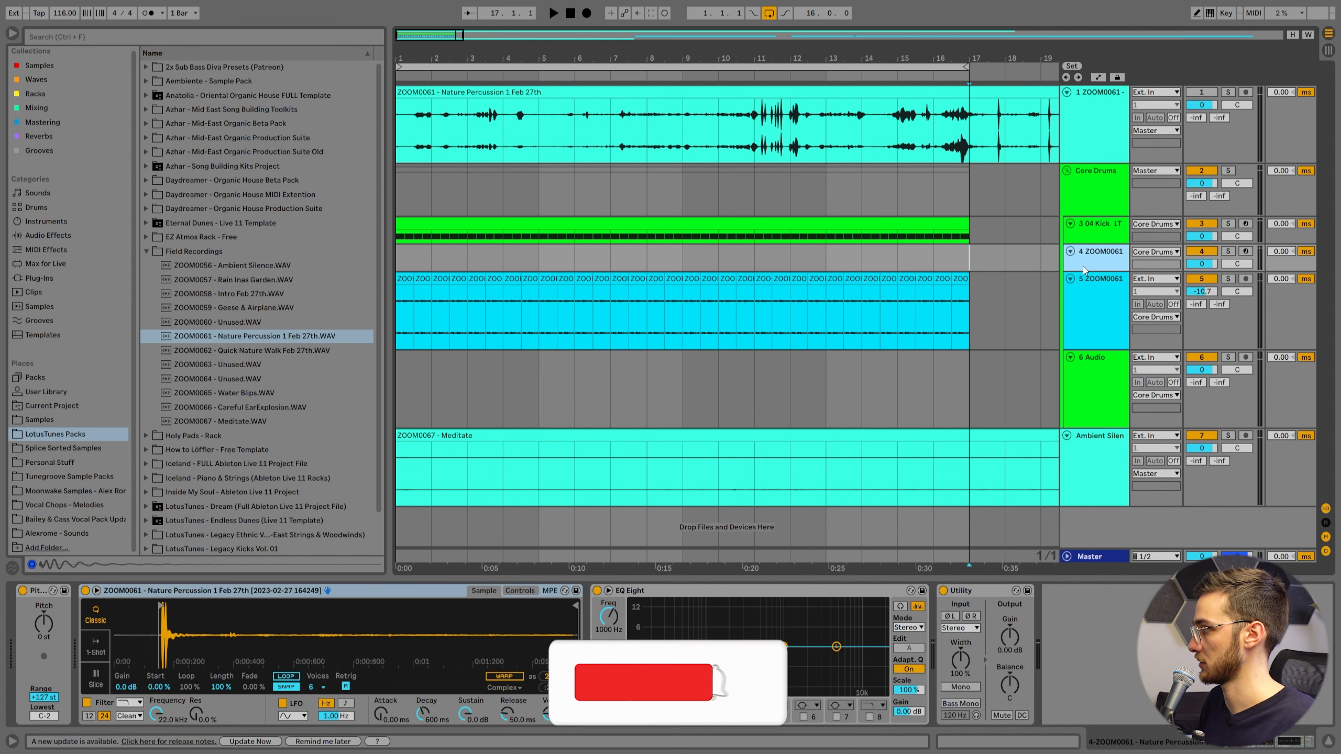
key("ctrl+r")
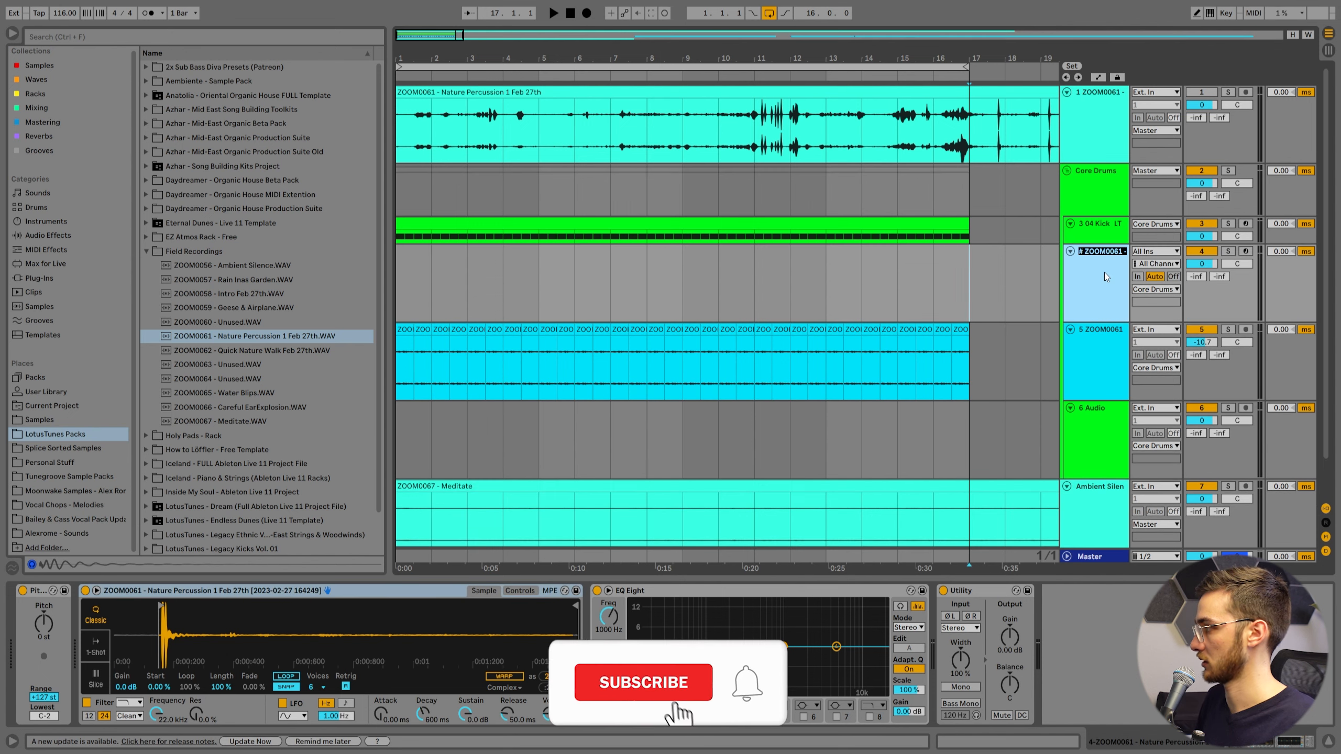
type("Clap 1")
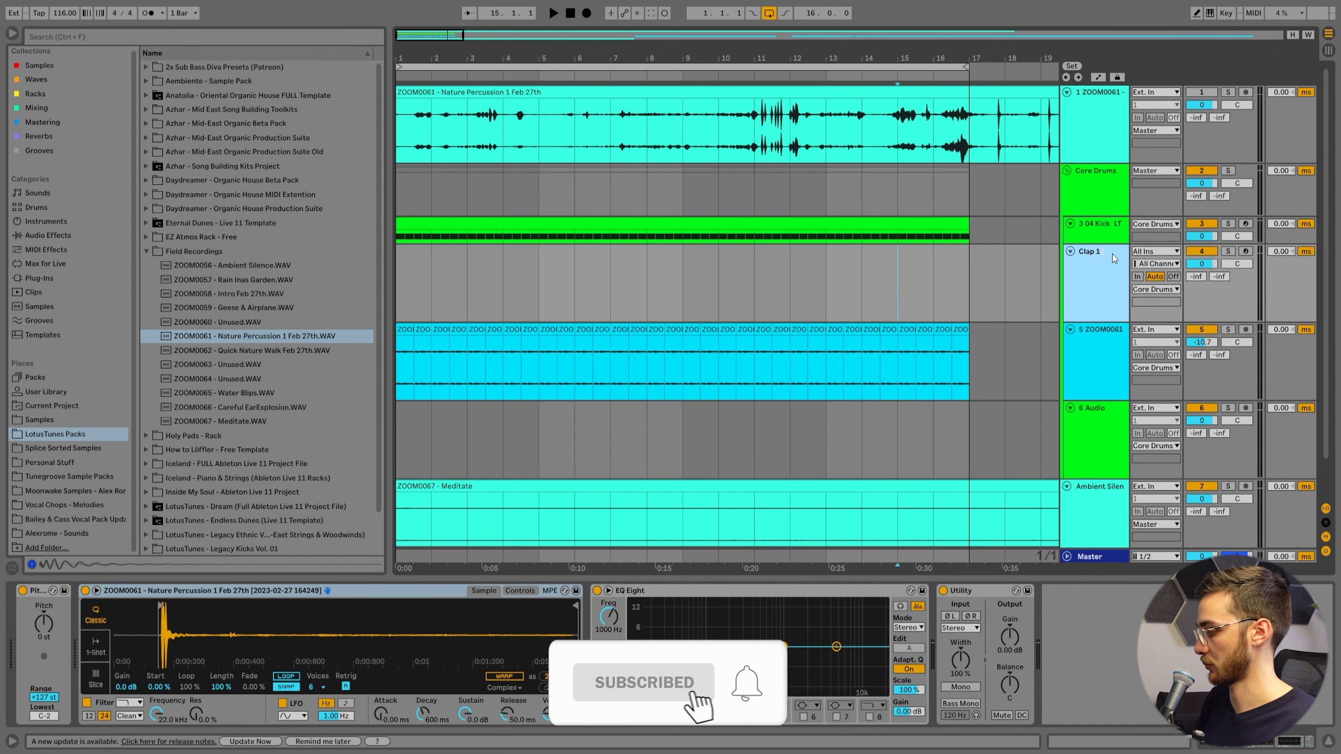
type("(Stones)")
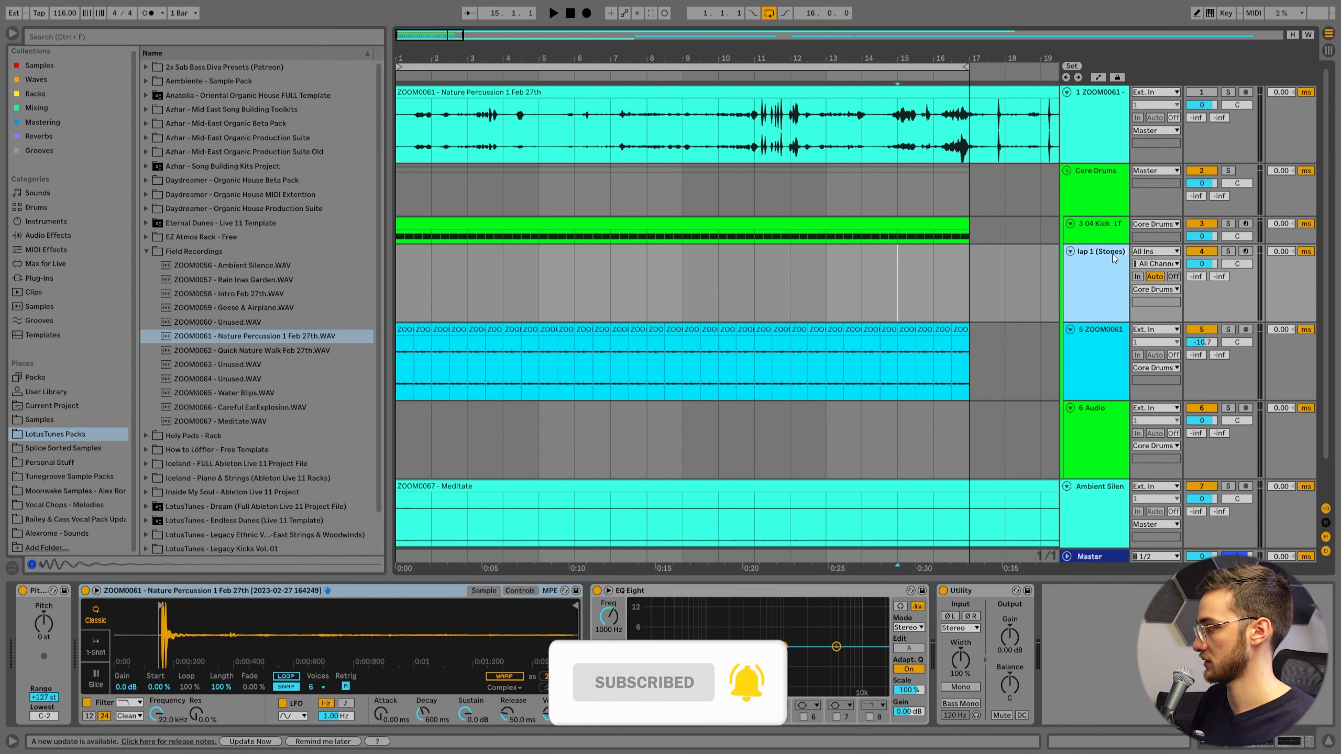
Insert an empty four-bar MIDI clip at bar 1 on the Clap 1 (Stones) track
left_click_drag(968, 268, 422, 278)
left_click(587, 276)
left_click_drag(540, 270, 372, 272)
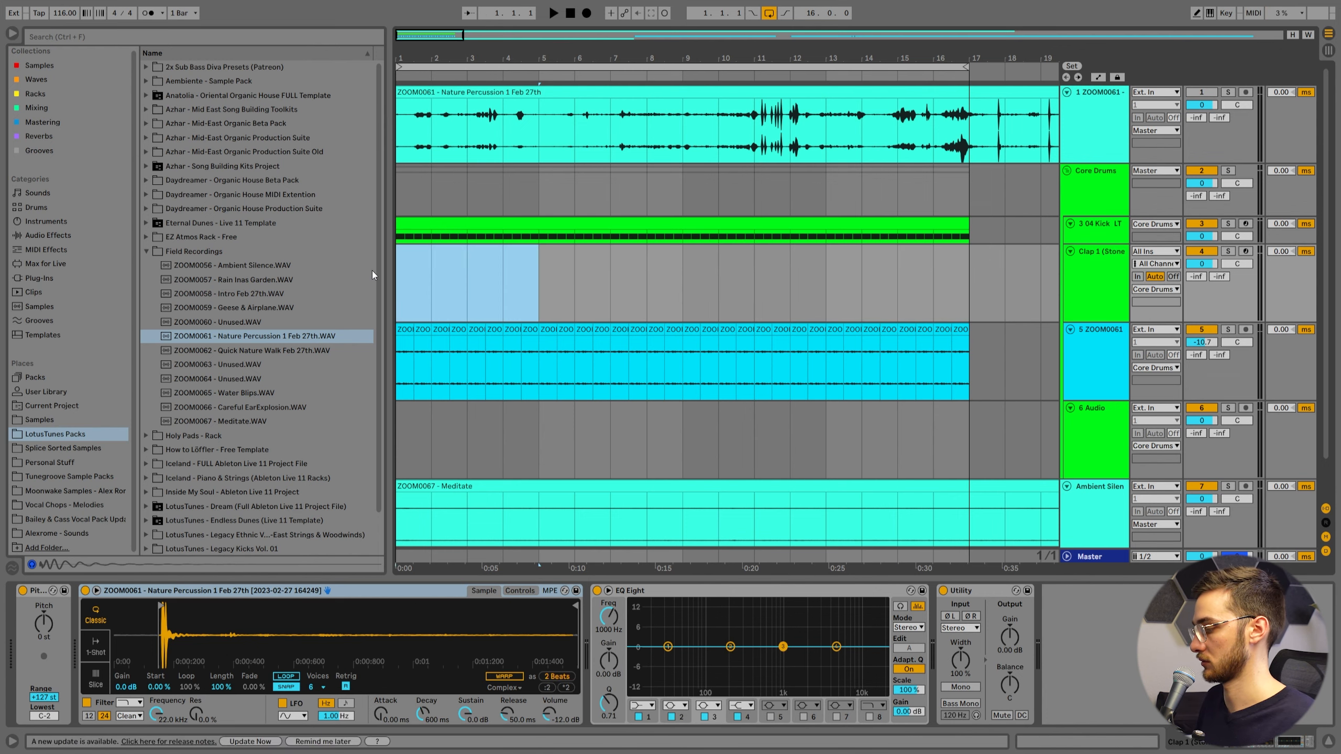
key("ctrl+shift+m")
Place short C3 notes on beats 2 and 4 of the clap clip's first bar and play them back
left_click(379, 371)
left_click(342, 369)
right_click(348, 363)
double_click(359, 353)
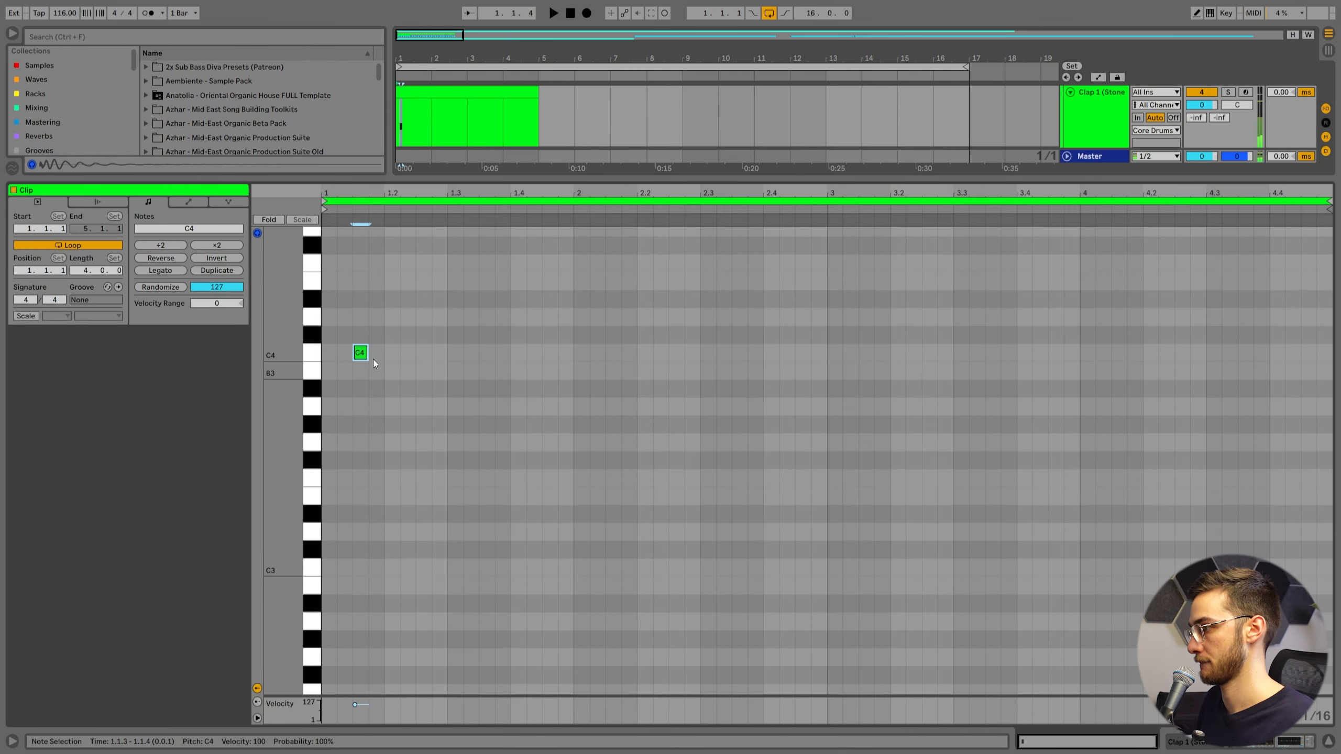
left_click_drag(361, 357, 267, 561)
key("Left")
key("ctrl+d")
key("space")
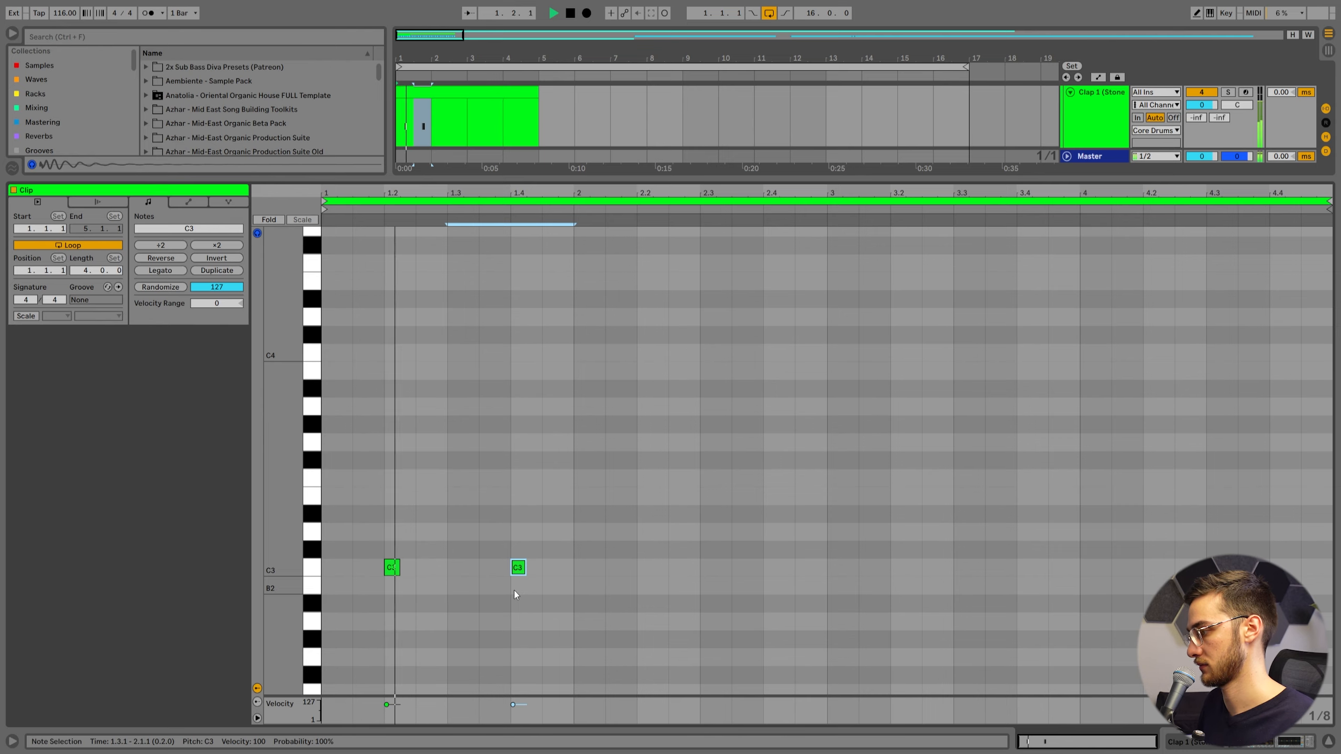
key("space")
Duplicate the first bar's two clap notes across all four bars of the clip
left_click_drag(577, 576, 240, 516)
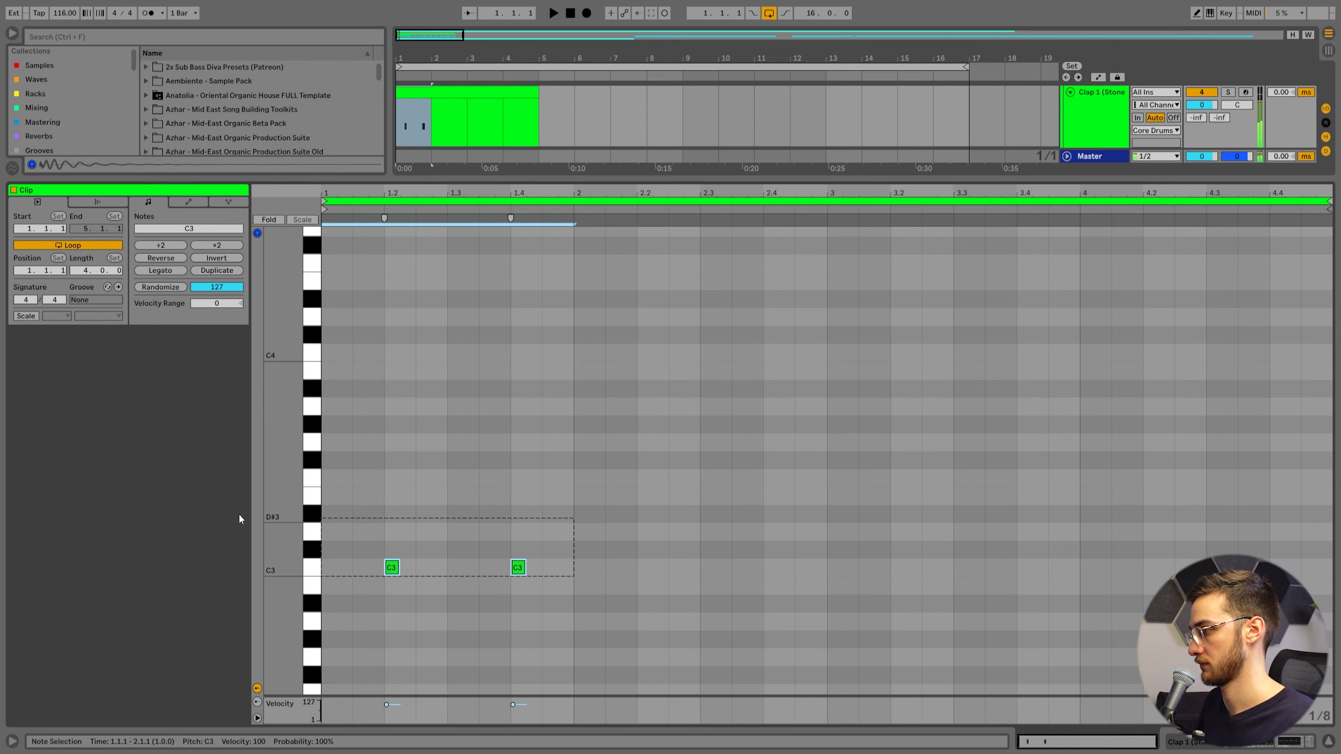
key("ctrl+d")
key("ctrl+d")
key("ctrl+d")
left_click(433, 472)
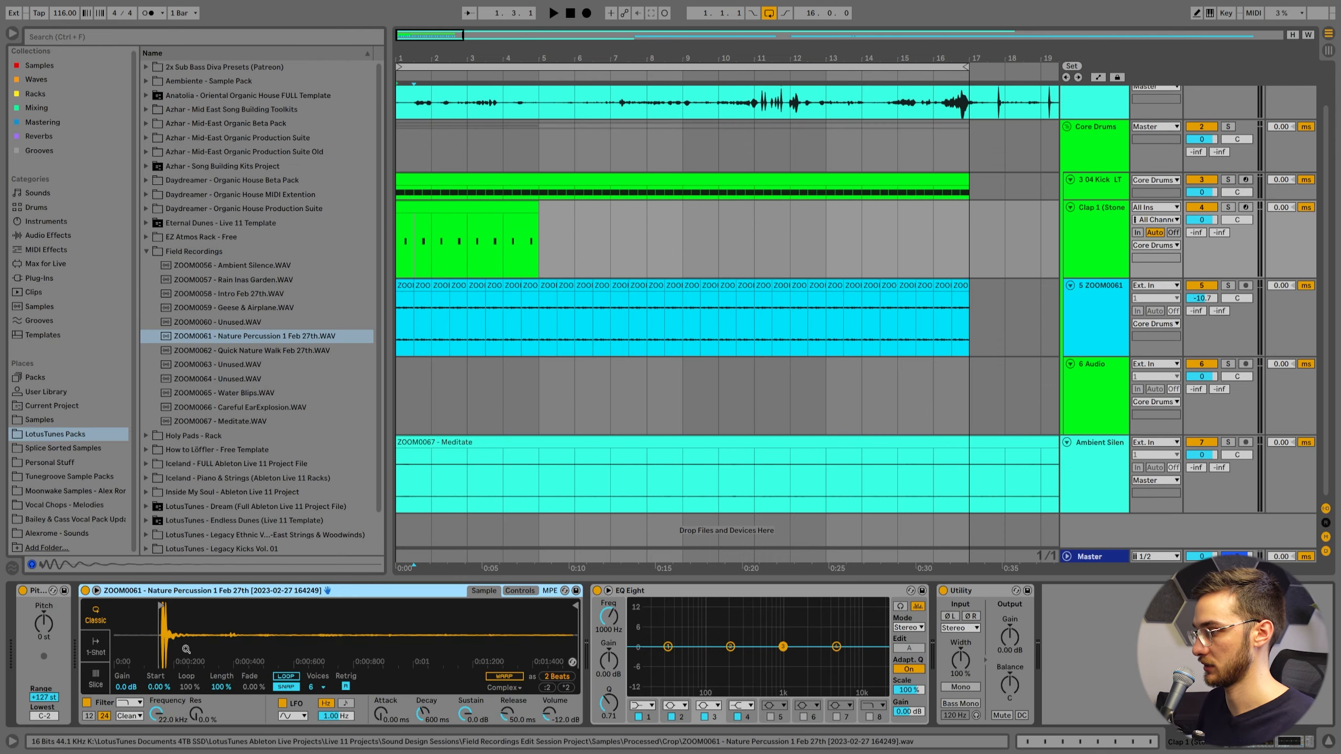
Move the stone clap's sample start to its transient and set the sampler's decay to 112 ms and sustain to -26 dB
left_click_drag(217, 627, 215, 625)
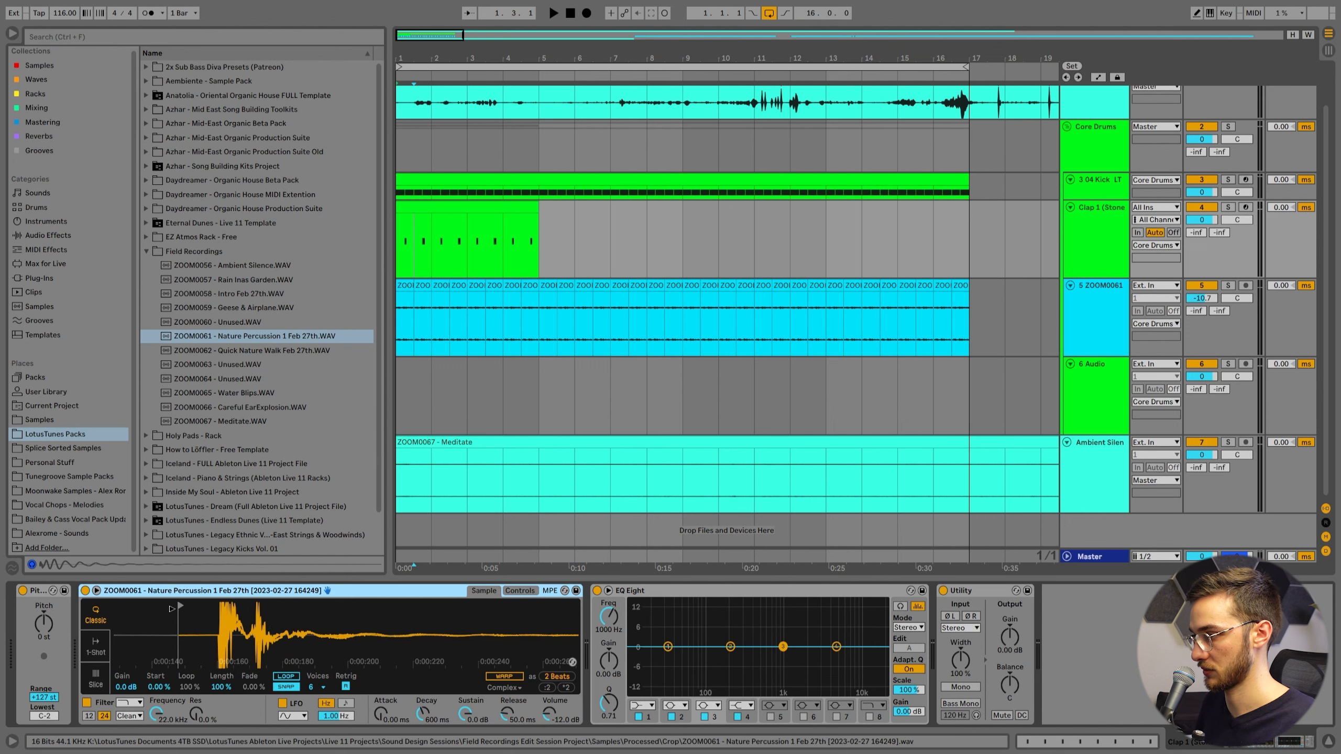
key("space")
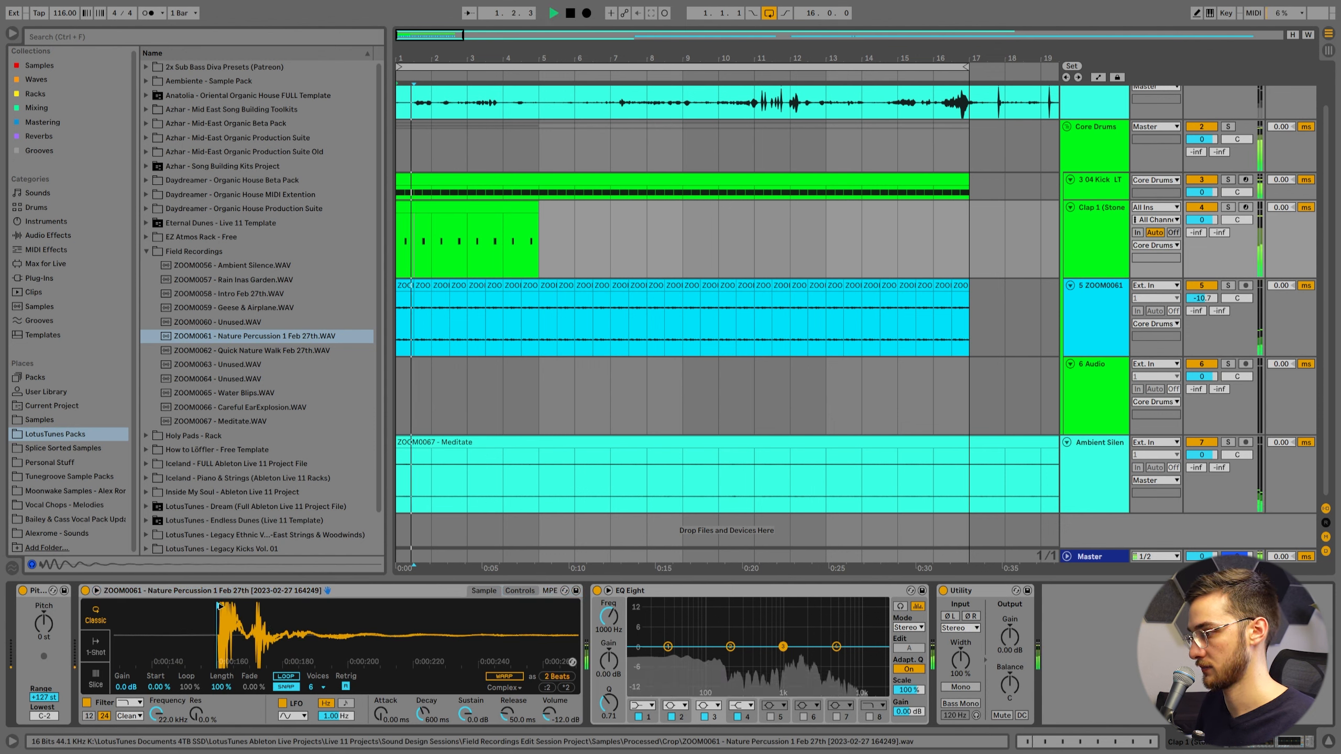
mouse_move(465, 714)
left_mouse_down()
mouse_move(465, 736)
mouse_move(423, 730)
mouse_move(452, 732)
left_mouse_up()
key("space")
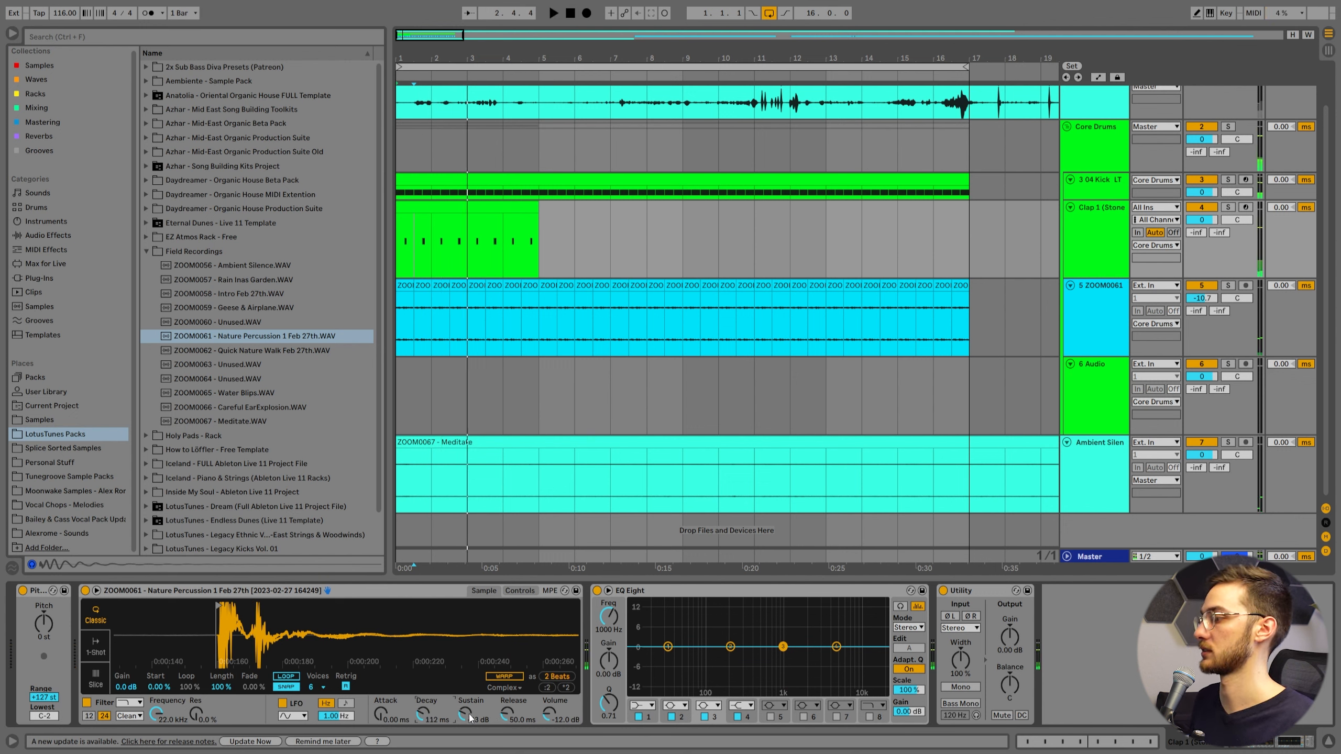
key("space")
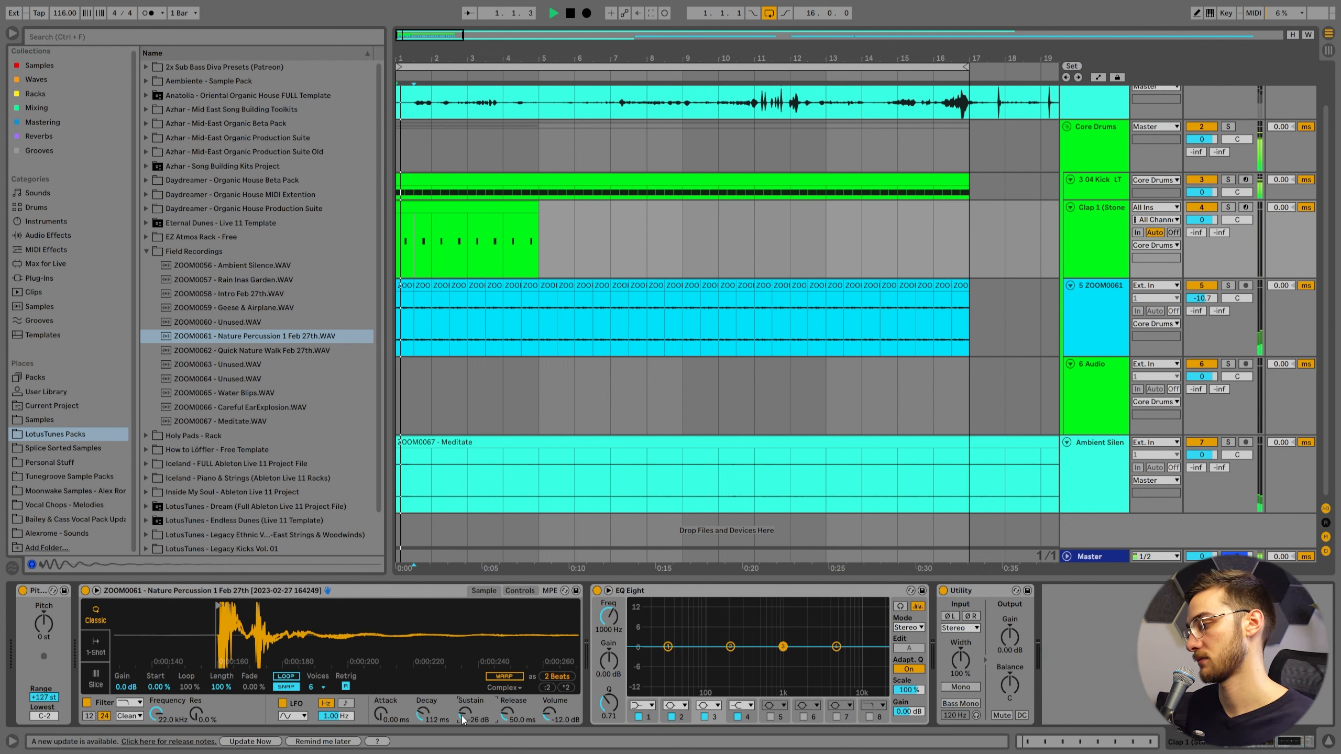
Duplicate the four-bar Clap 1 (Stones) clip three times to fill bars 1 to 16
left_click(470, 208)
key("space")
left_click_drag(448, 56, 443, 26)
key("ctrl+d")
key("ctrl+d")
key("ctrl+d")
left_click(417, 209)
Play the loop and lower the ZOOM0061 percussion track's volume to -12.7 dB
key("space")
left_click_drag(1202, 299, 1202, 304)
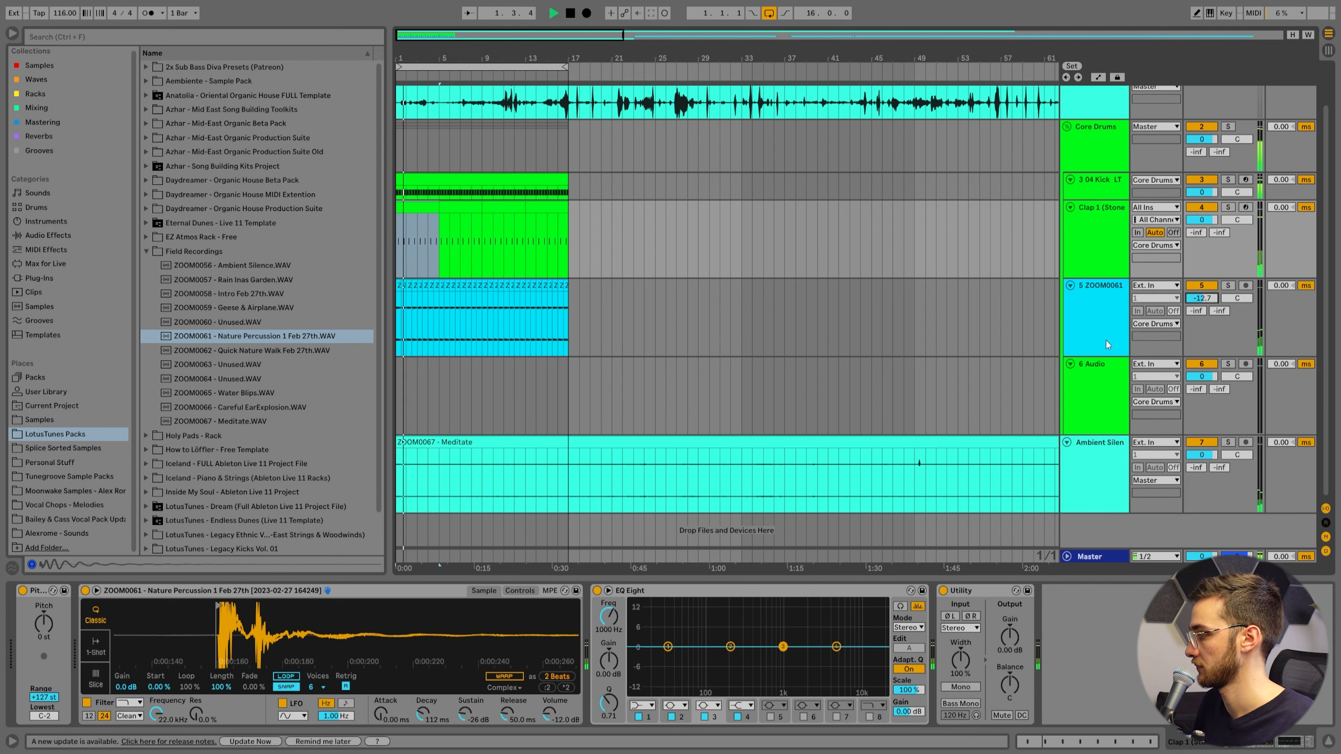
left_click(491, 272)
left_click(547, 338)
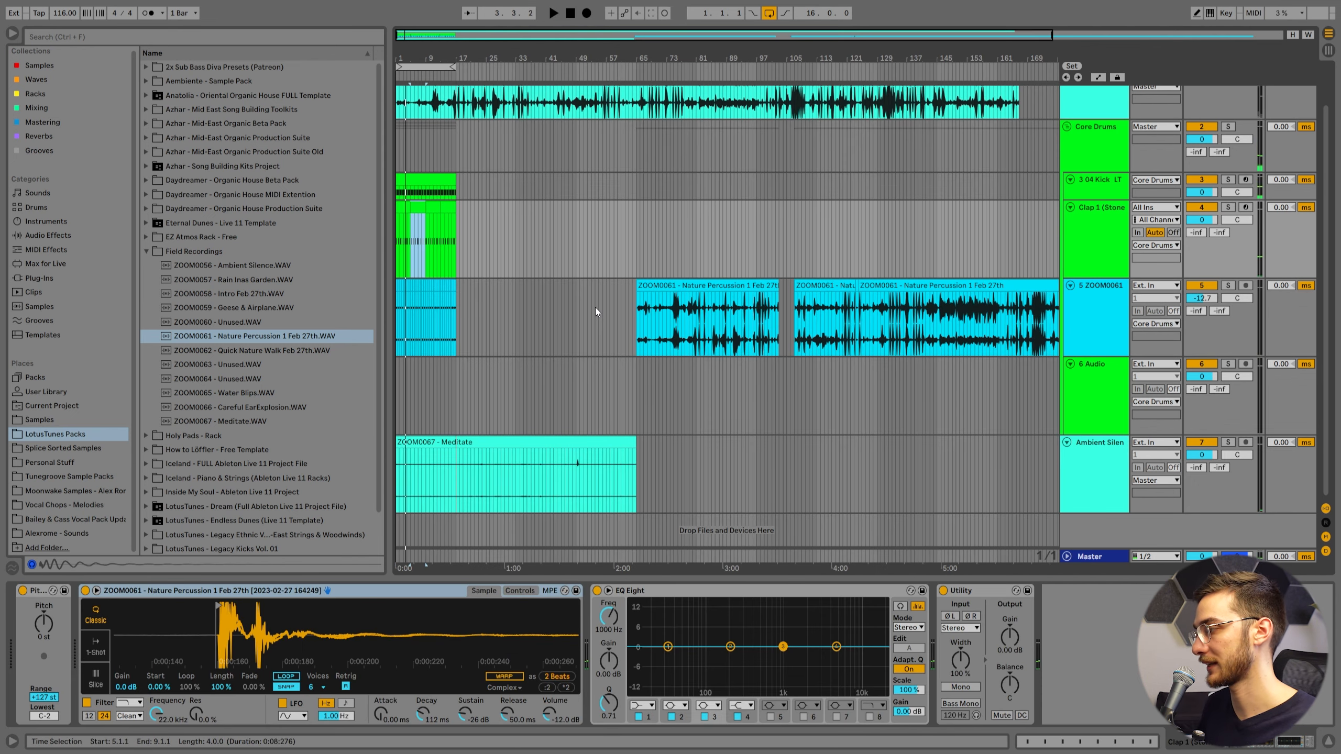
Insert a MIDI track below Clap 1 (Stones) and audition the Nature Percussion recording around bars 132 and 133
left_click(1096, 239)
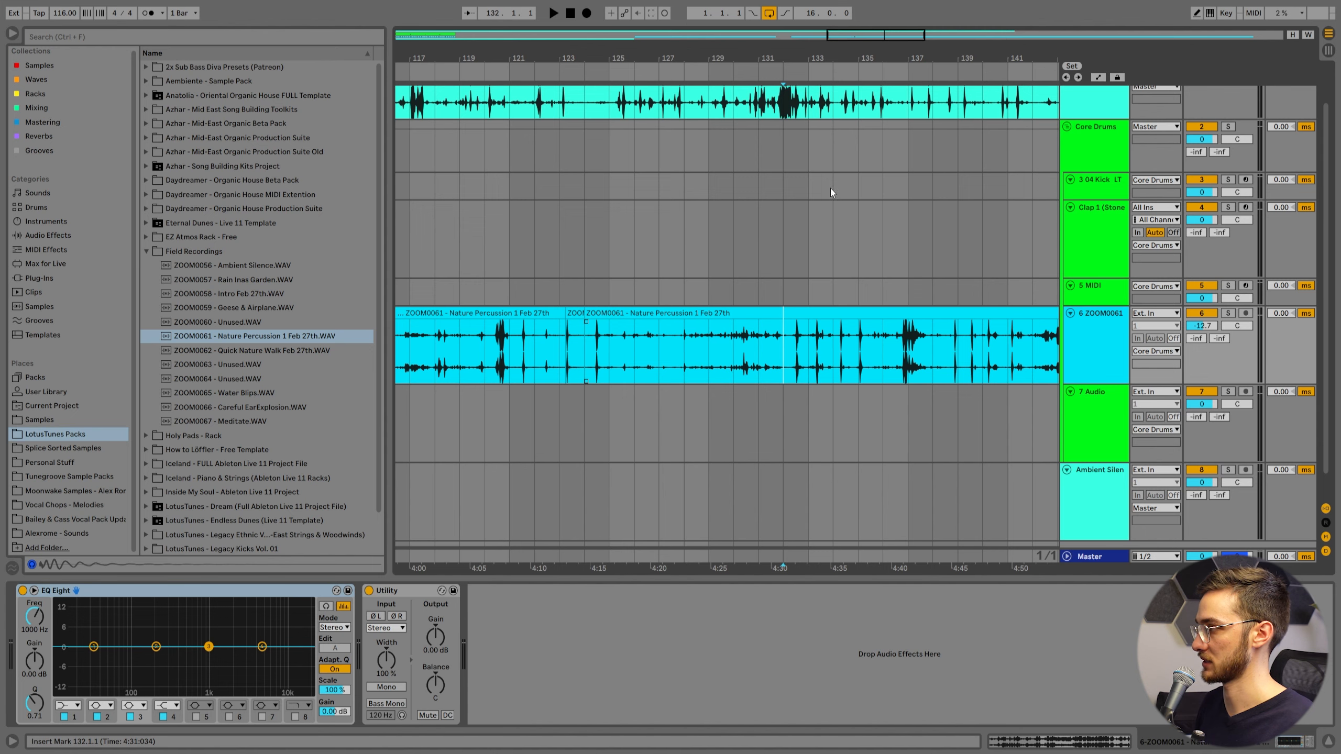
left_click(782, 354)
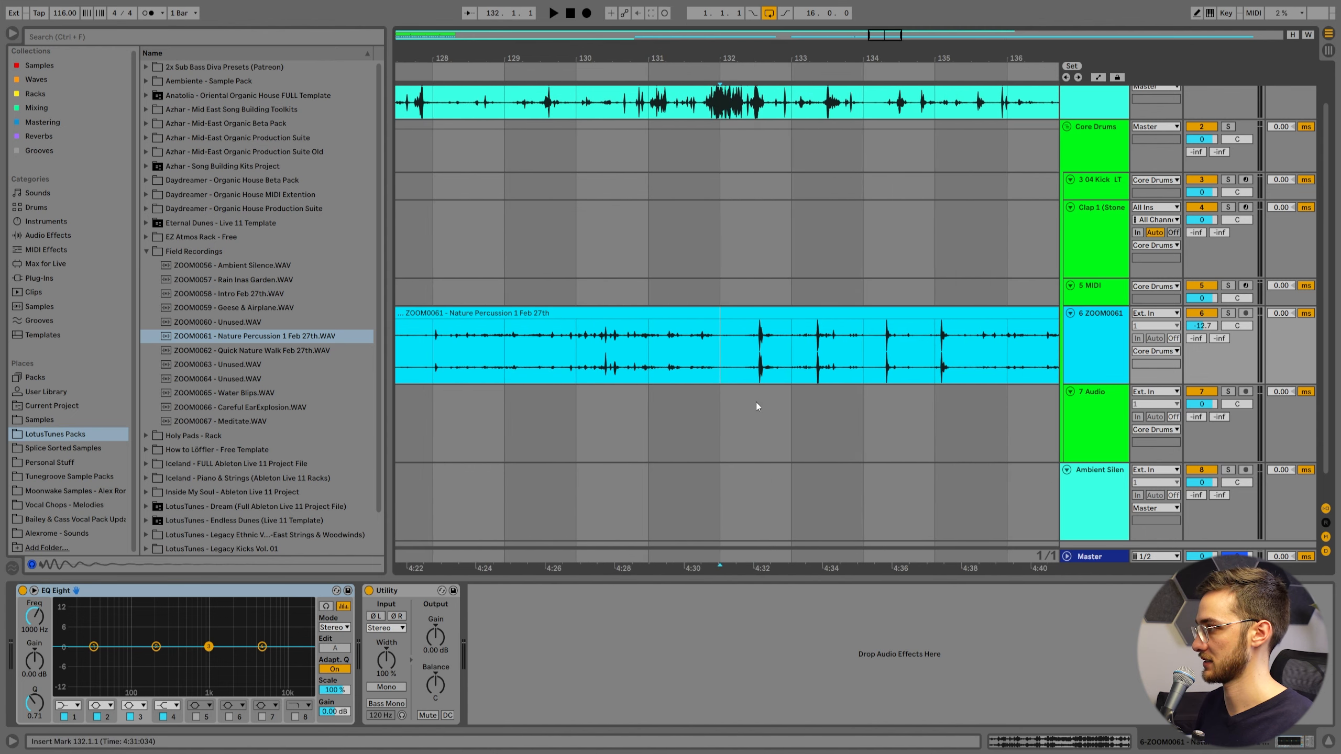
key("space")
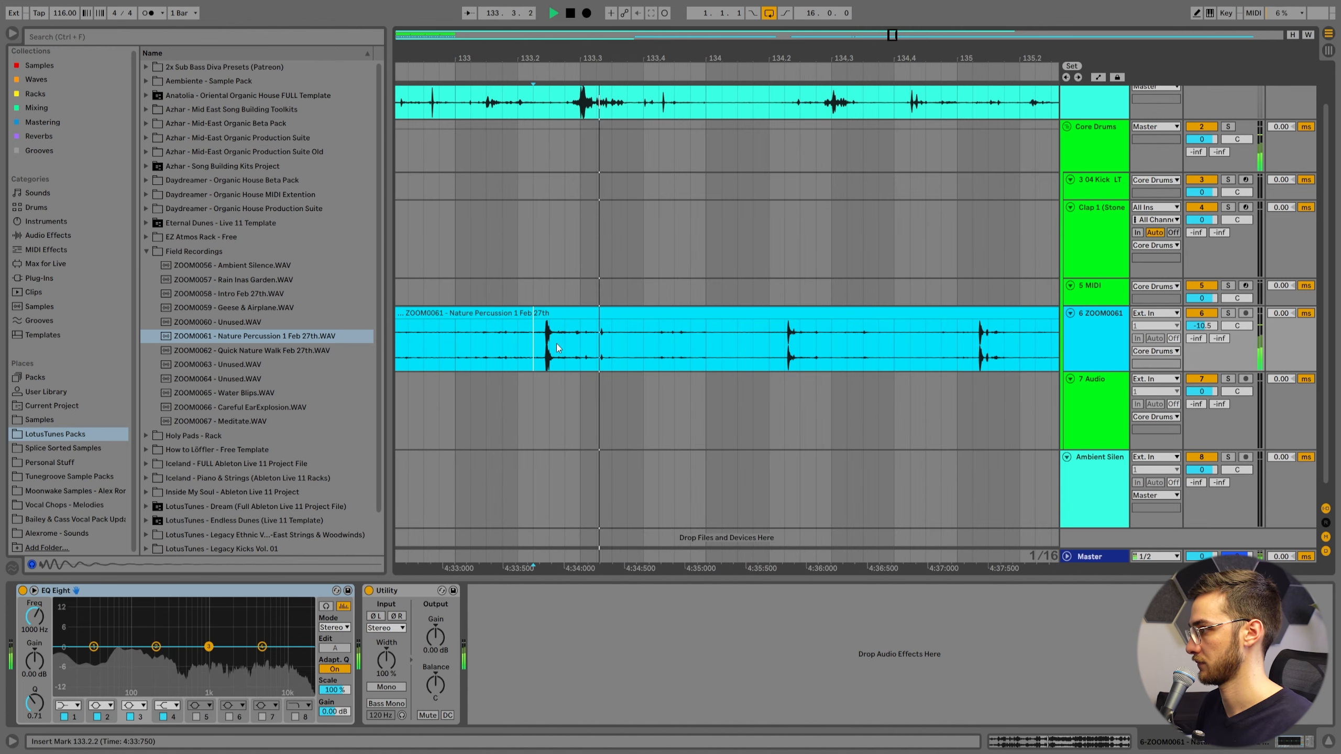
Split the Nature Percussion recording at 133.2.2 and 133.3.3 to isolate the hit as its own clip
key("space")
key("ctrl+e")
left_click(601, 350)
left_click(608, 350)
key("ctrl+e")
left_click(573, 313)
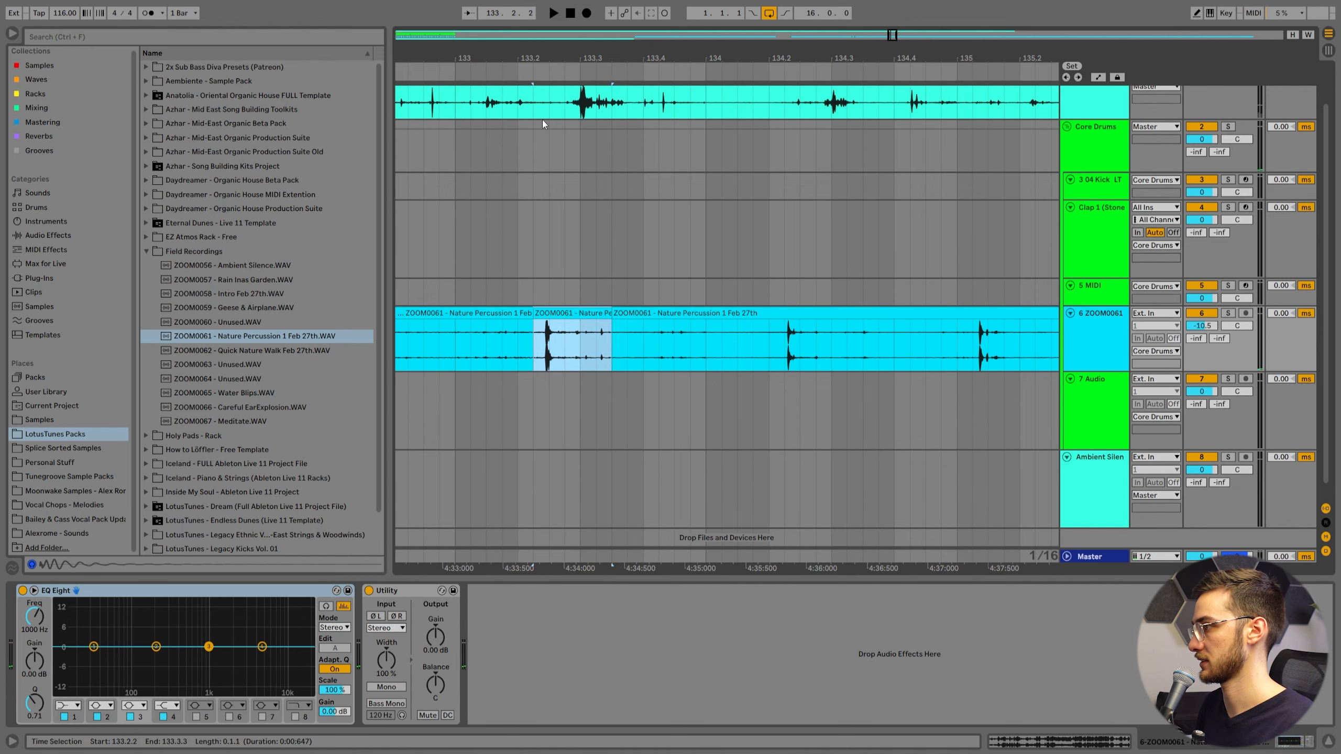
Audition the neighbouring hits around bars 134 and 135, and replay the isolated hit
left_click(771, 352)
key("space")
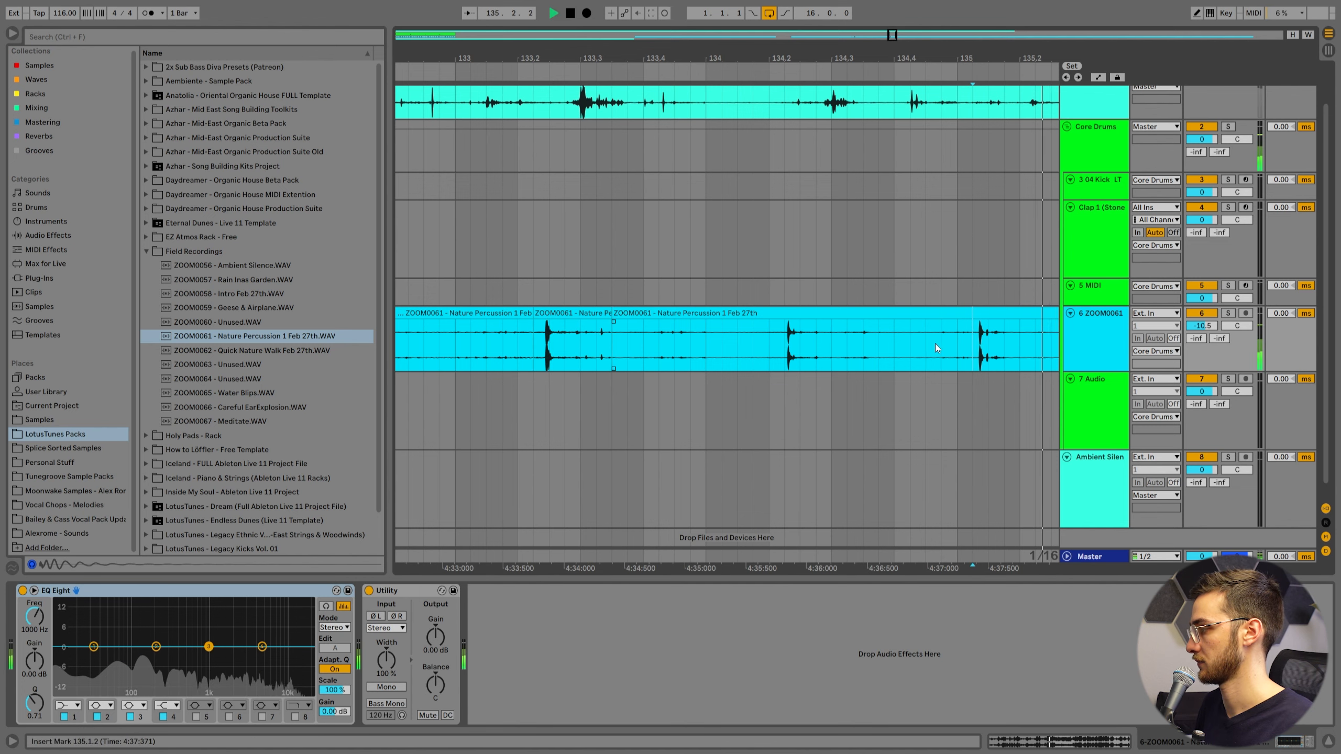
key("space")
key("space")
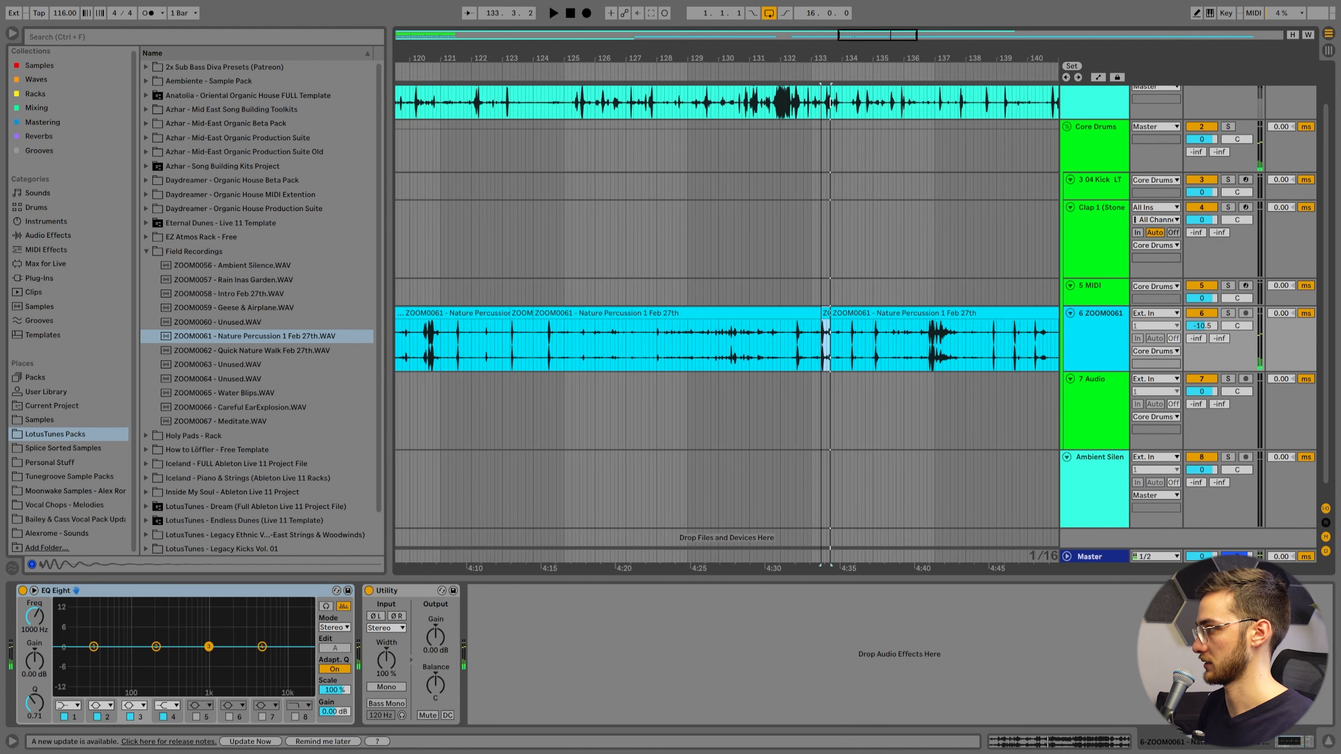
Load the isolated hit into a sampler on the new MIDI track
left_click(1091, 289)
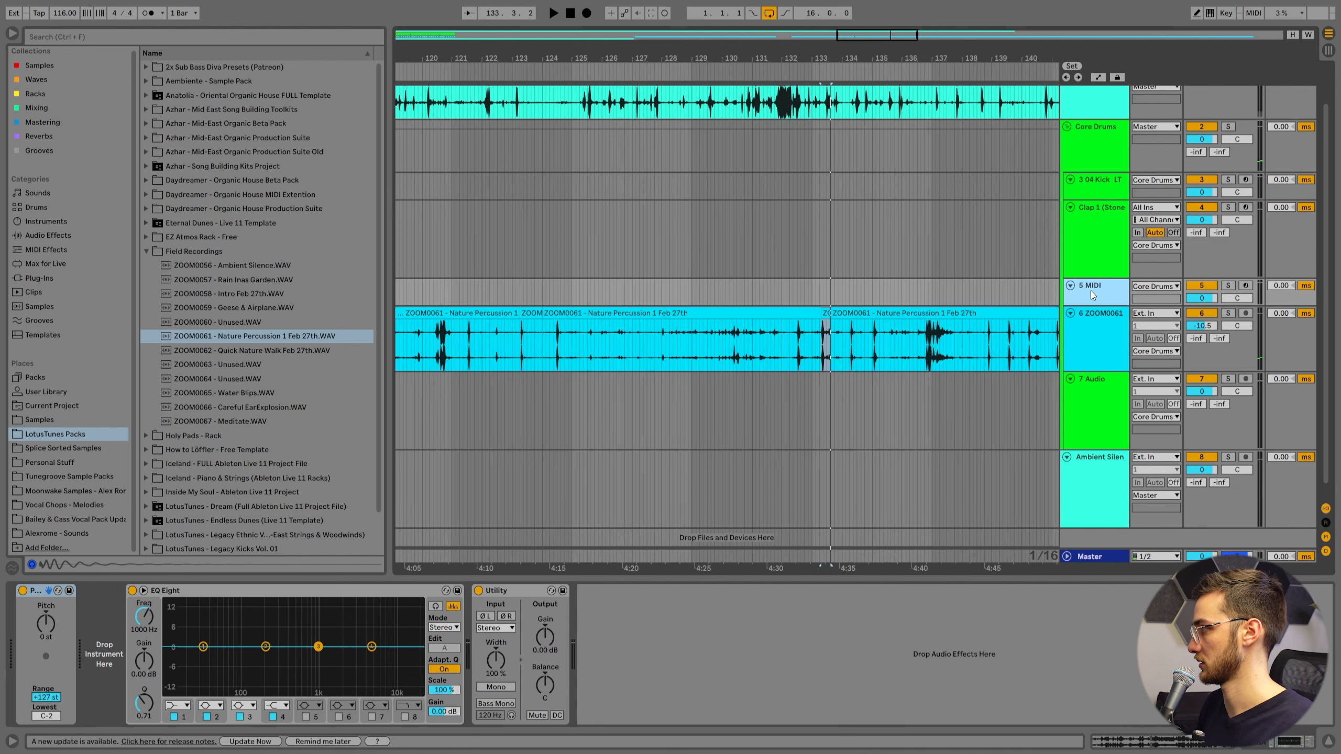
left_click_drag(826, 313, 105, 636)
double_click(416, 56)
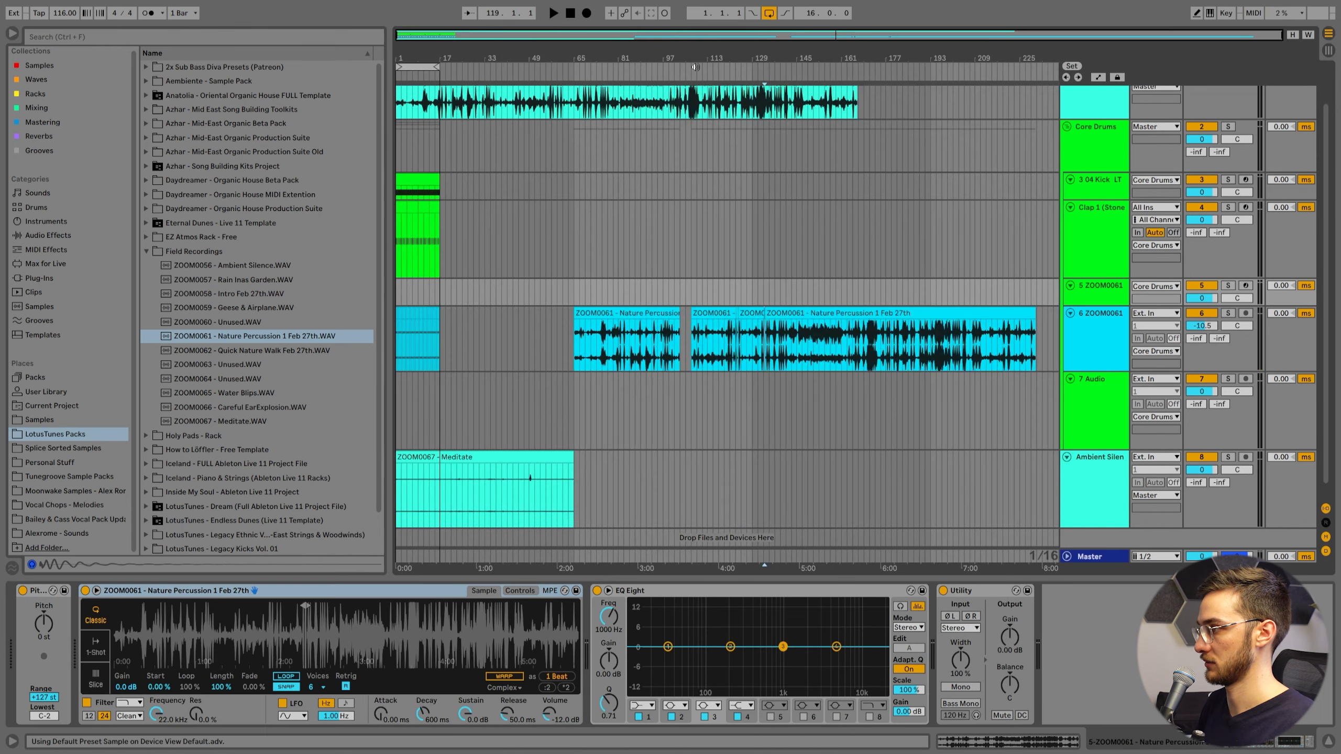
Crop the sampler's sample to the isolated hit and move its start to the transient
right_click(305, 647)
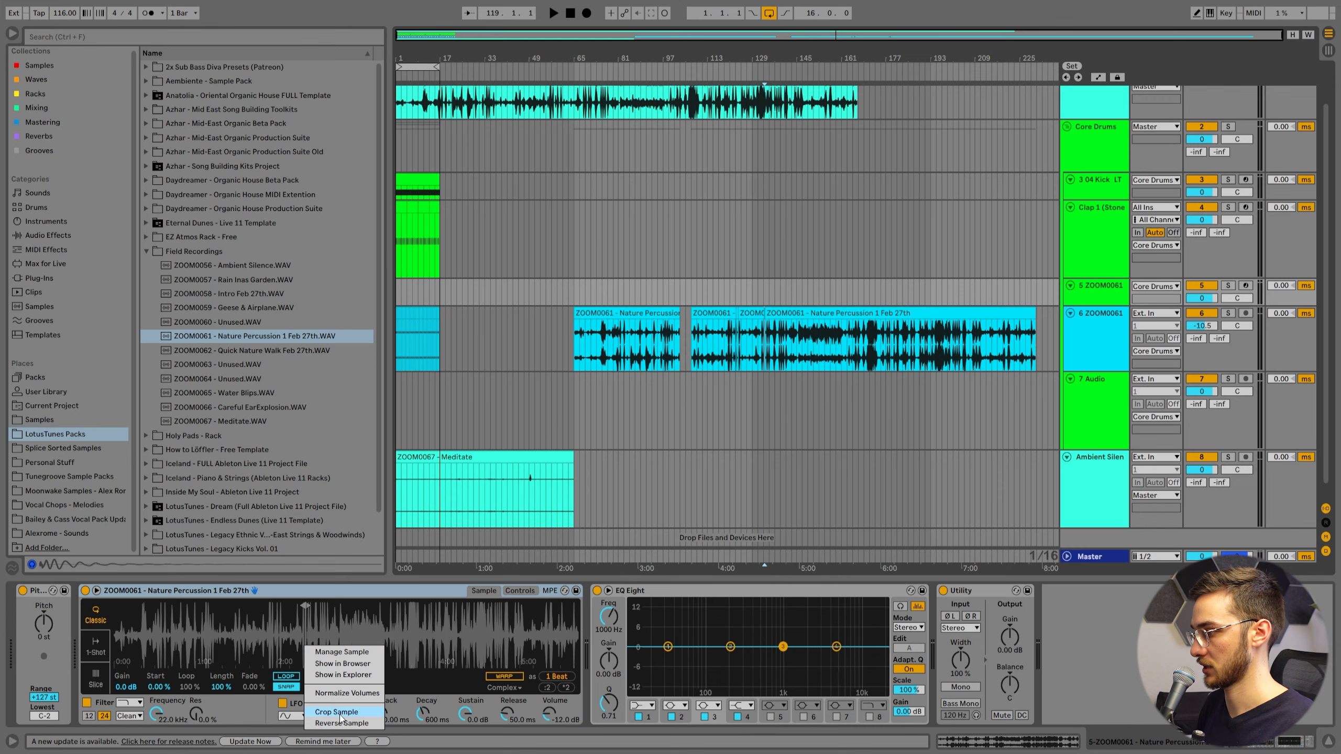
left_click(338, 712)
left_click_drag(118, 607, 179, 610)
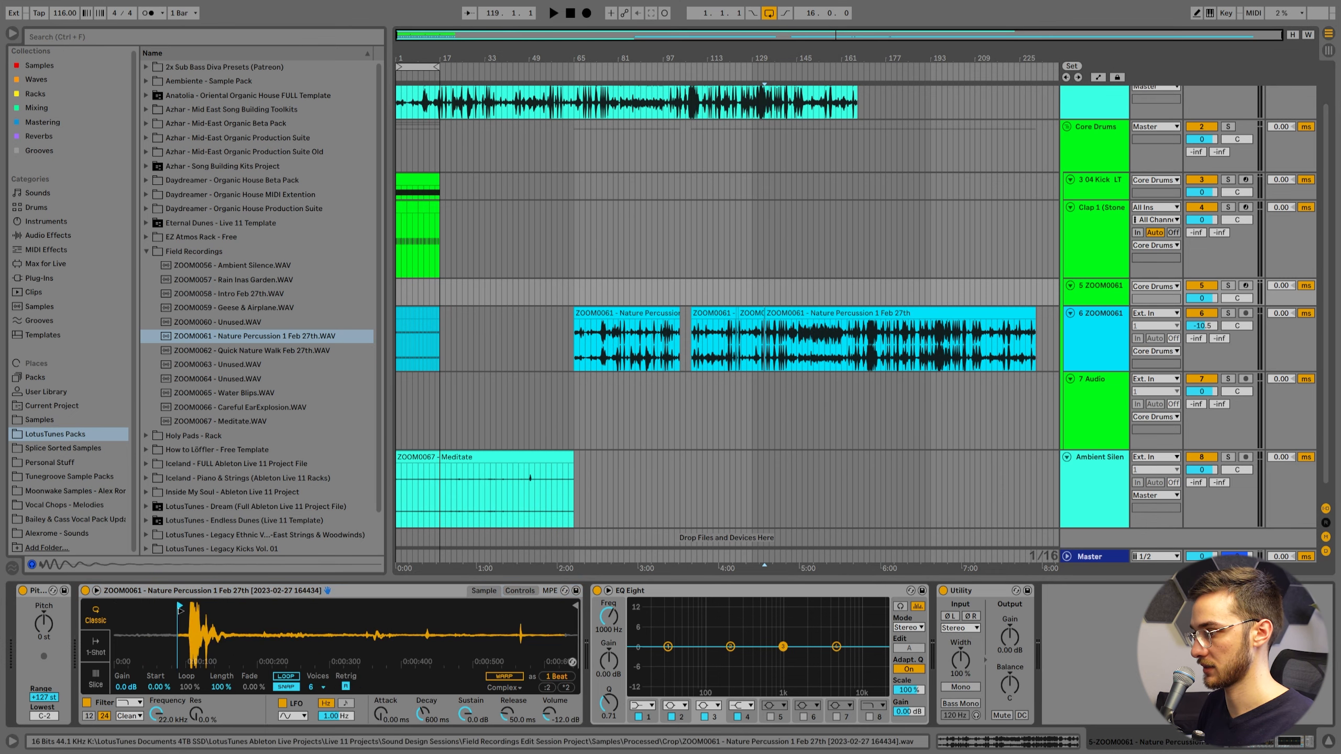
Copy the Clap 1 (Stones) MIDI clips for bars 1 to 16 onto the new sampler track
scroll(448, 246, "up", 6)
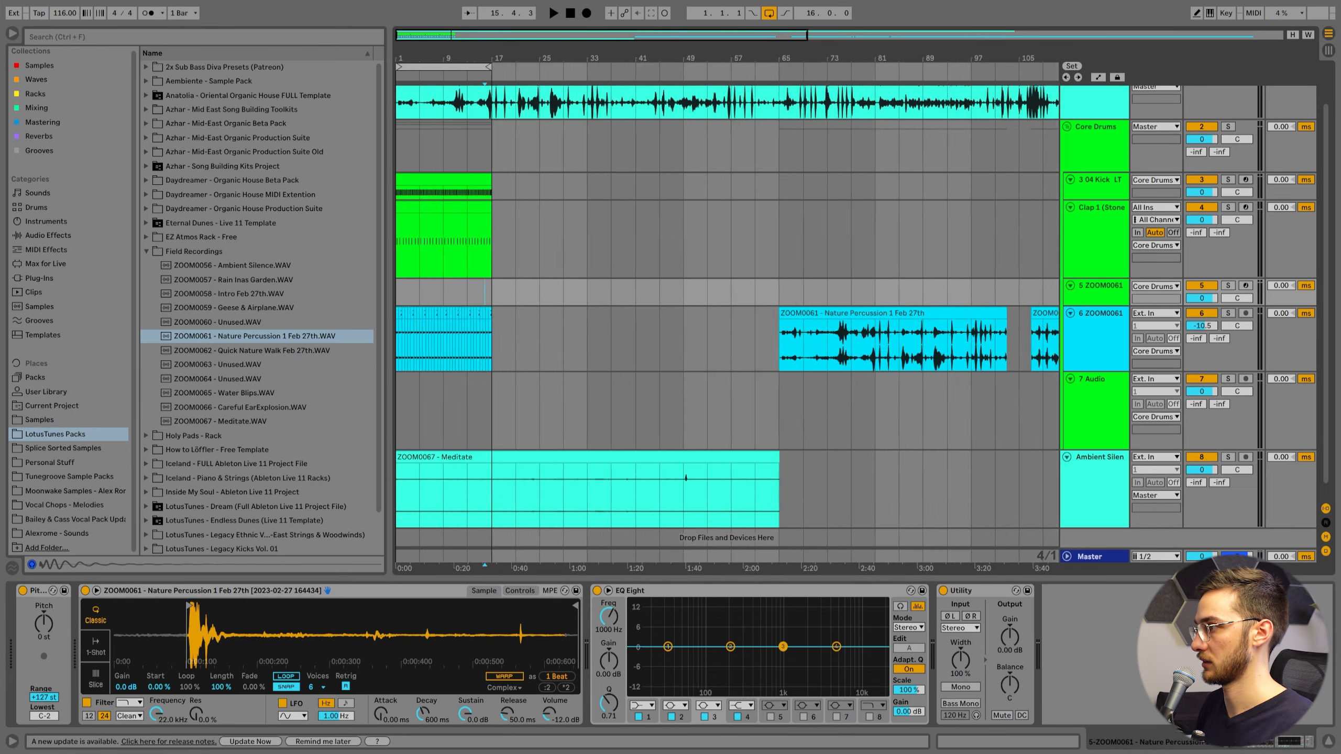
left_click_drag(417, 227, 608, 207)
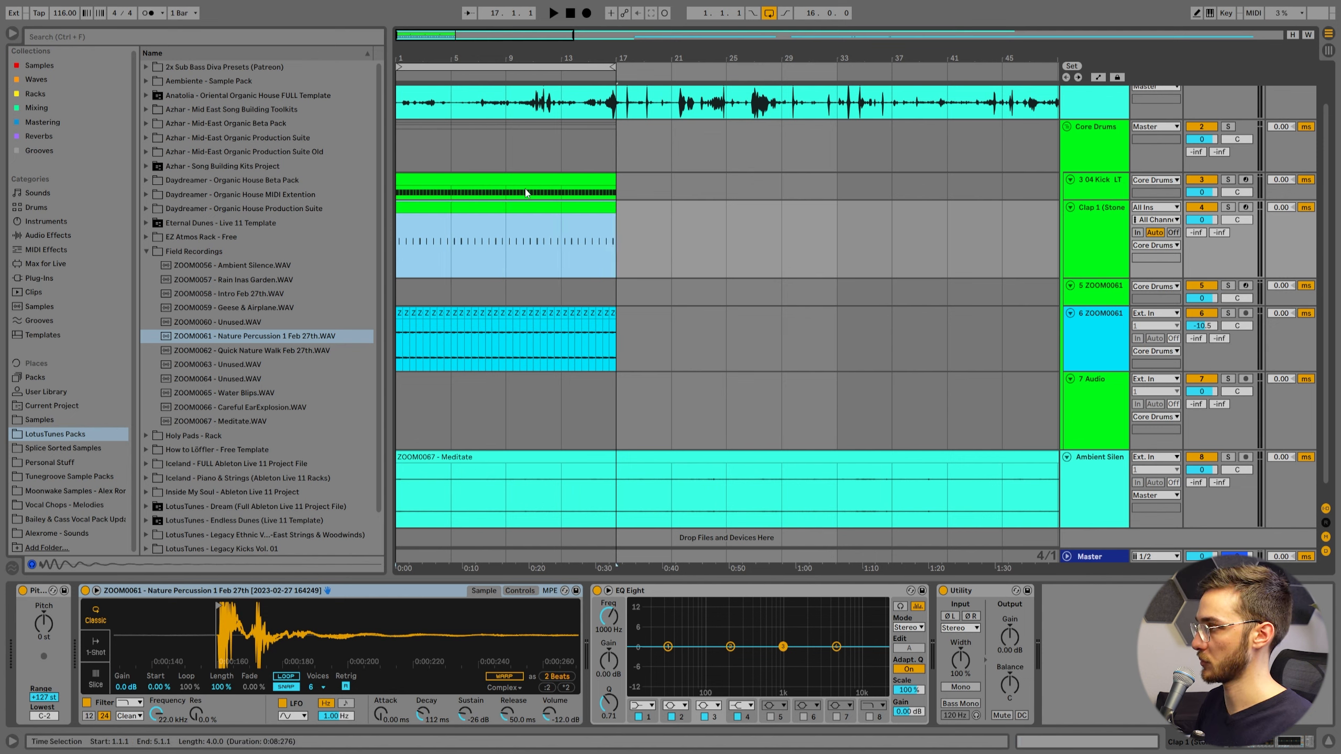
left_click_drag(592, 207, 581, 294, "ctrl")
left_click(424, 286)
Rename the new sampler track Clap 2 Looser
left_click(1099, 305)
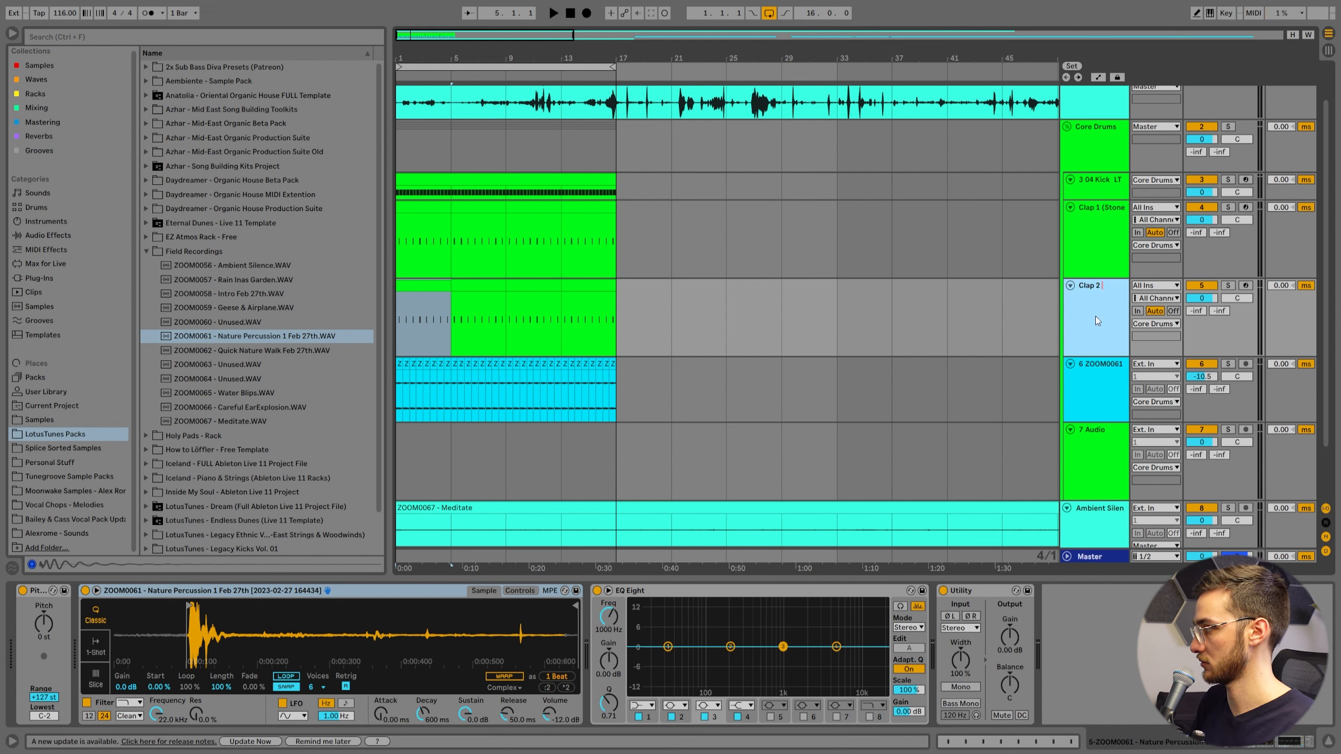
type("er")
key("Return")
Balance the claps during playback, with Clap 2 Looser at -8.8 dB and Clap 1 at -7.1 dB, and solo Clap 2 Looser
left_click_drag(1202, 298, 1203, 299)
key("space")
left_click_drag(1202, 219, 1202, 238)
left_click(1227, 286)
Raise Clap 2 Looser's attack to 9.49 ms and apply an EQ Eight low cut at 166 Hz
left_click_drag(381, 713, 381, 697)
left_click(642, 705)
left_click(642, 693)
left_click_drag(668, 656, 724, 658)
key("space")
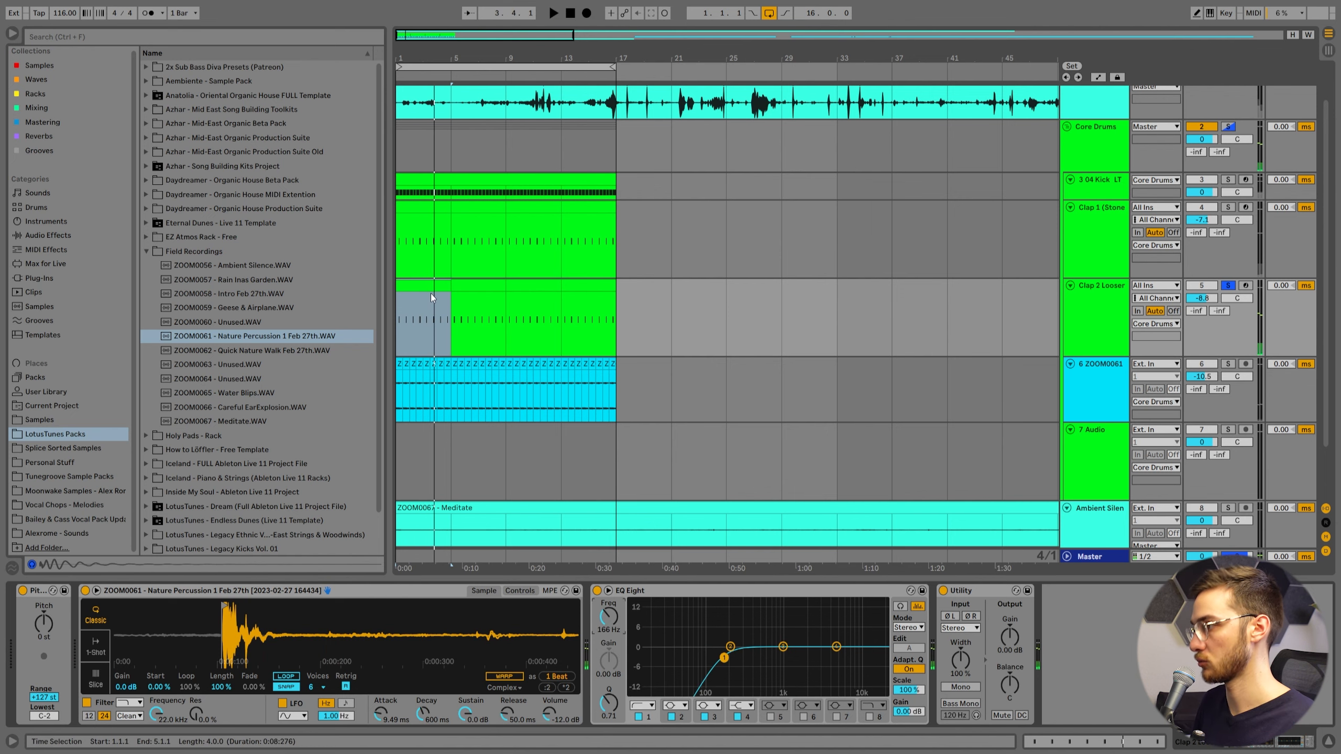
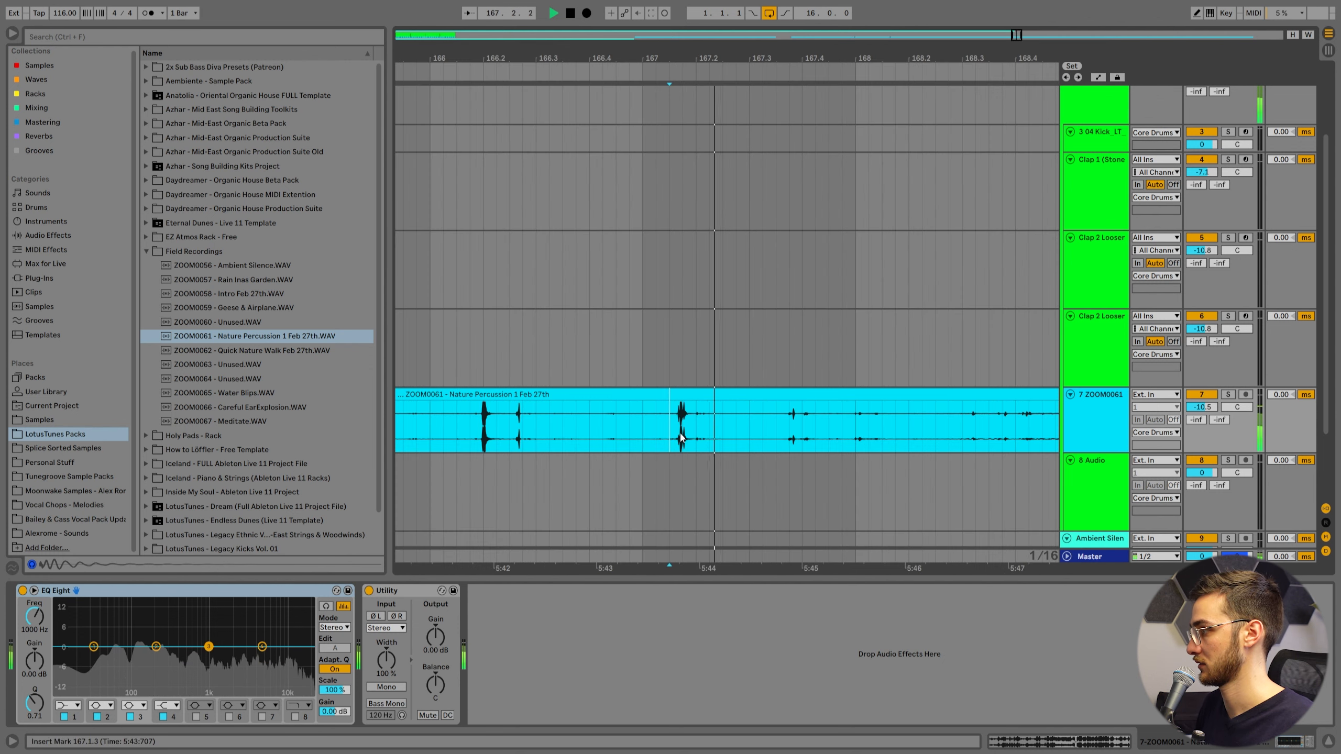
Audition the hit near bar 167 and isolate it as its own clip from 167.1.3 to 167.2.4
key("space")
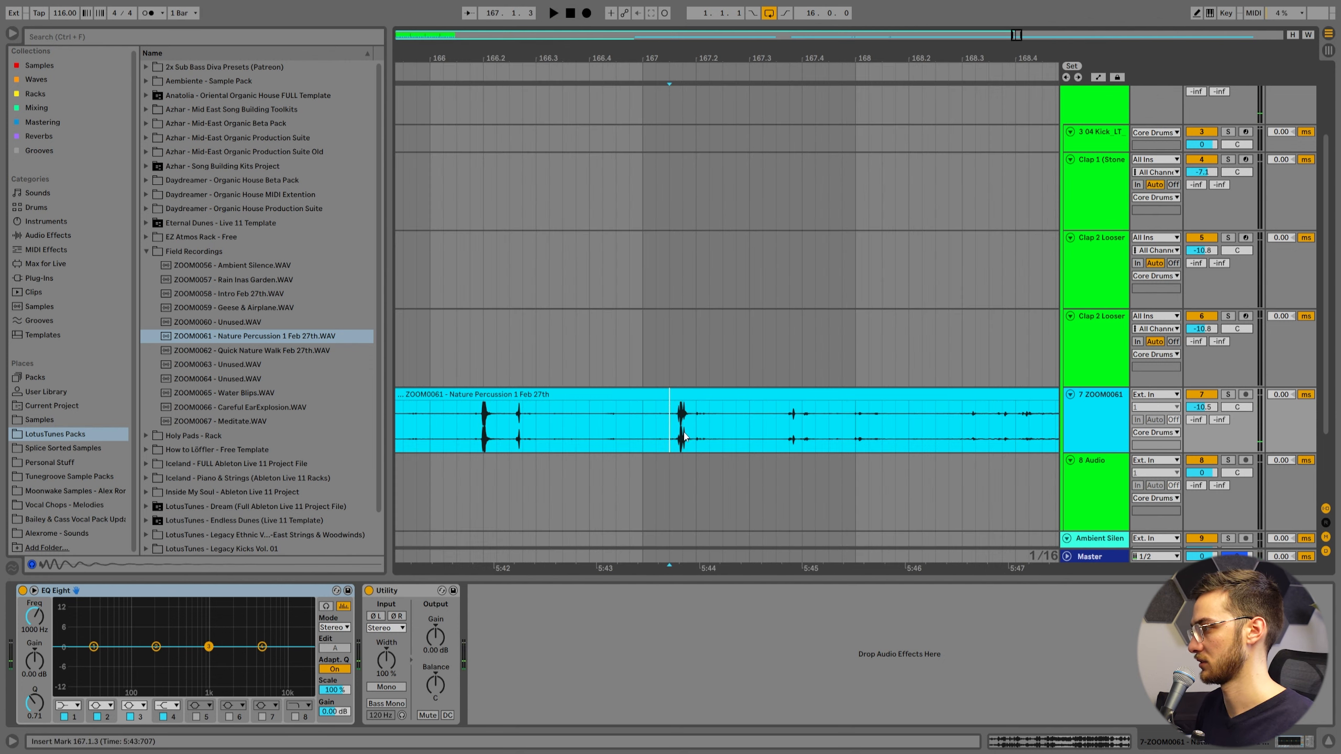
key("space")
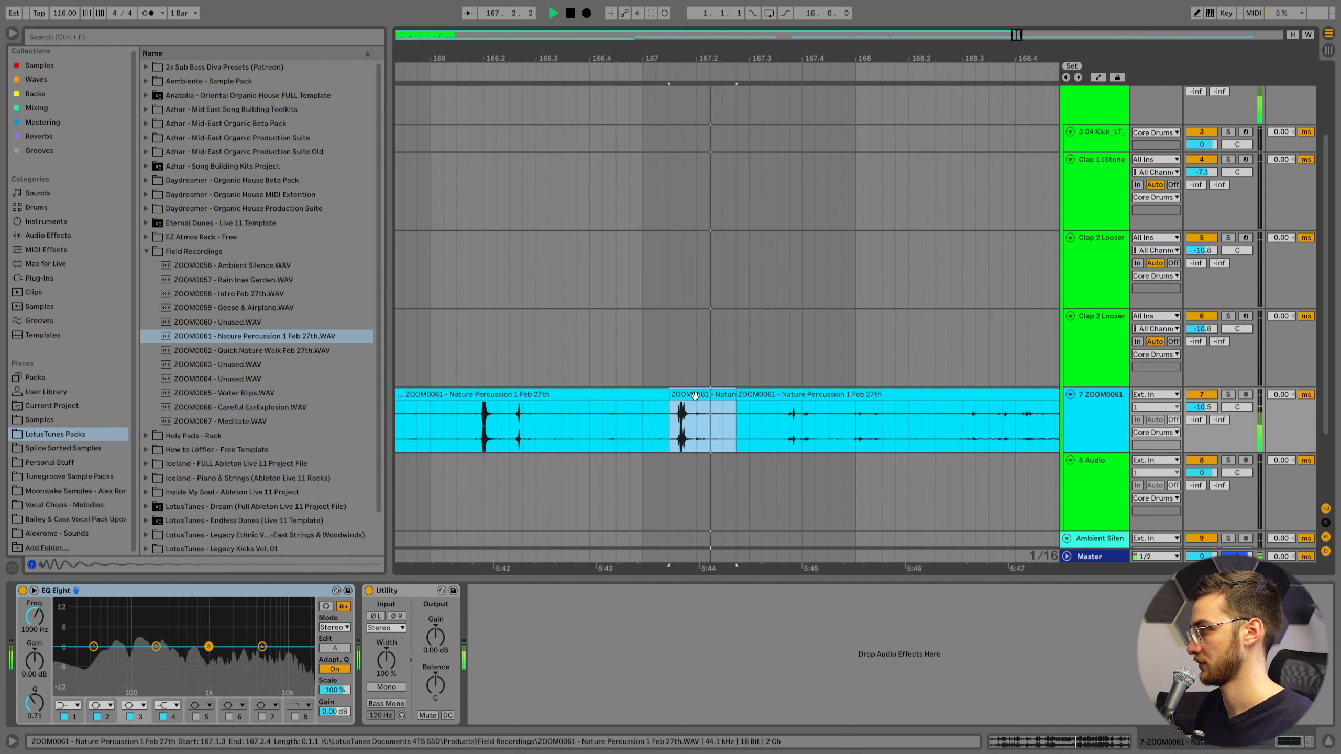
key("space")
left_click_drag(661, 57, 900, 31)
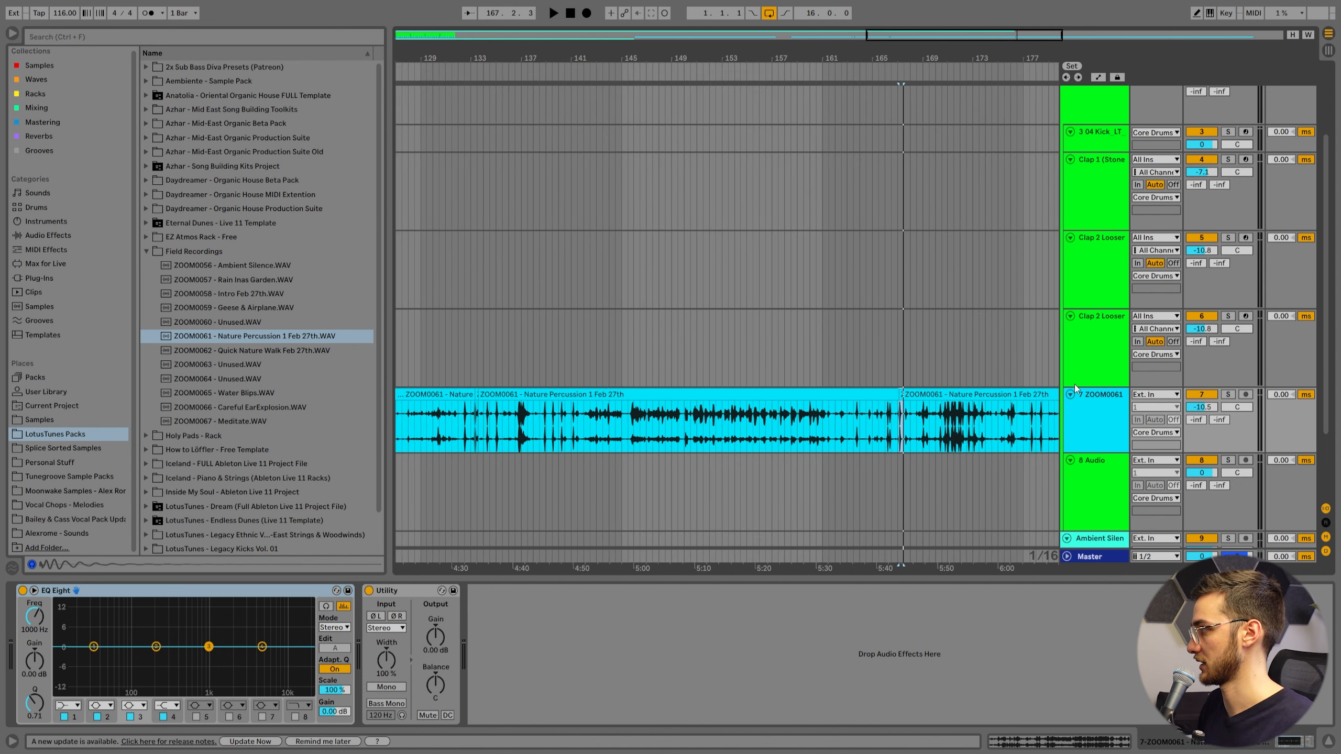
Replace the sample in the duplicated Clap 2 Looser track's sampler with the bar 167 hit and crop it
left_click(1082, 361)
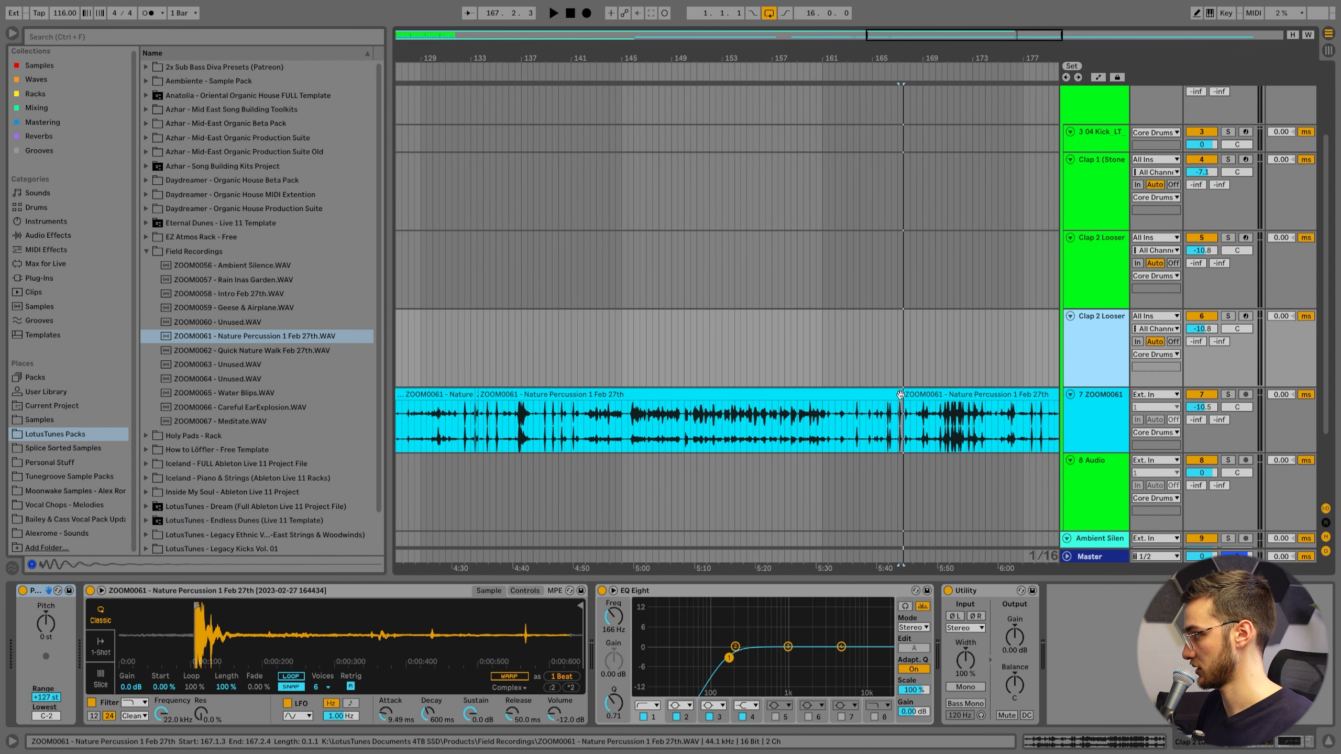
left_click(816, 507)
key("ctrl+z")
right_click(406, 633)
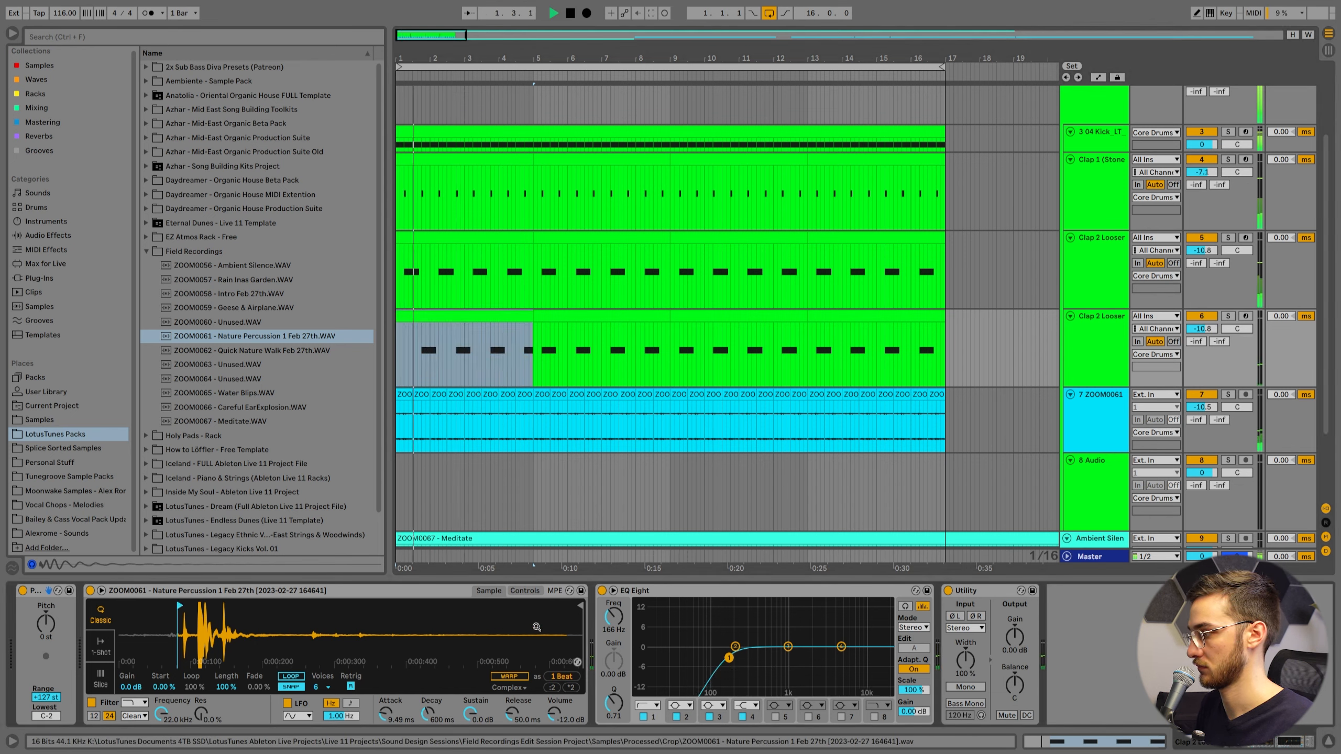
Show the sampler's controls page and set the duplicated Clap 2 Looser track's delay to -13 ms during playback
left_click(535, 595)
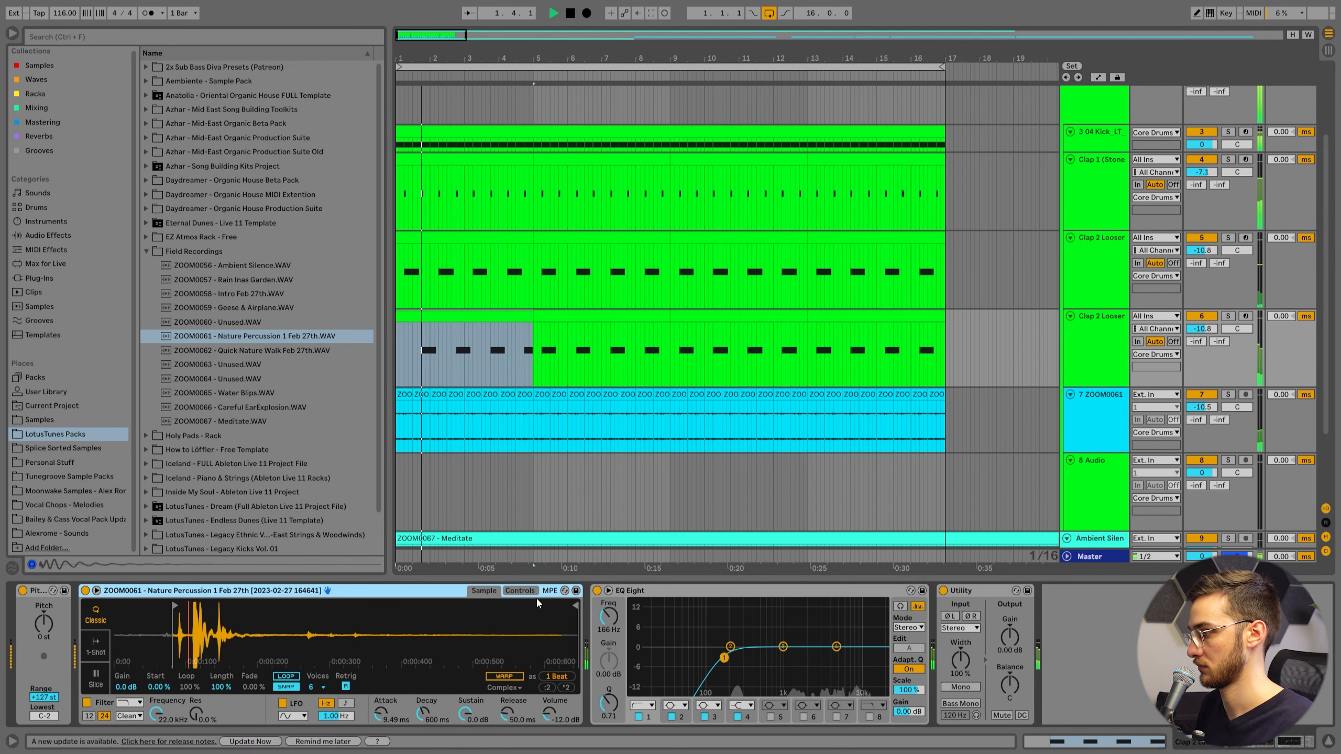
left_click(528, 594)
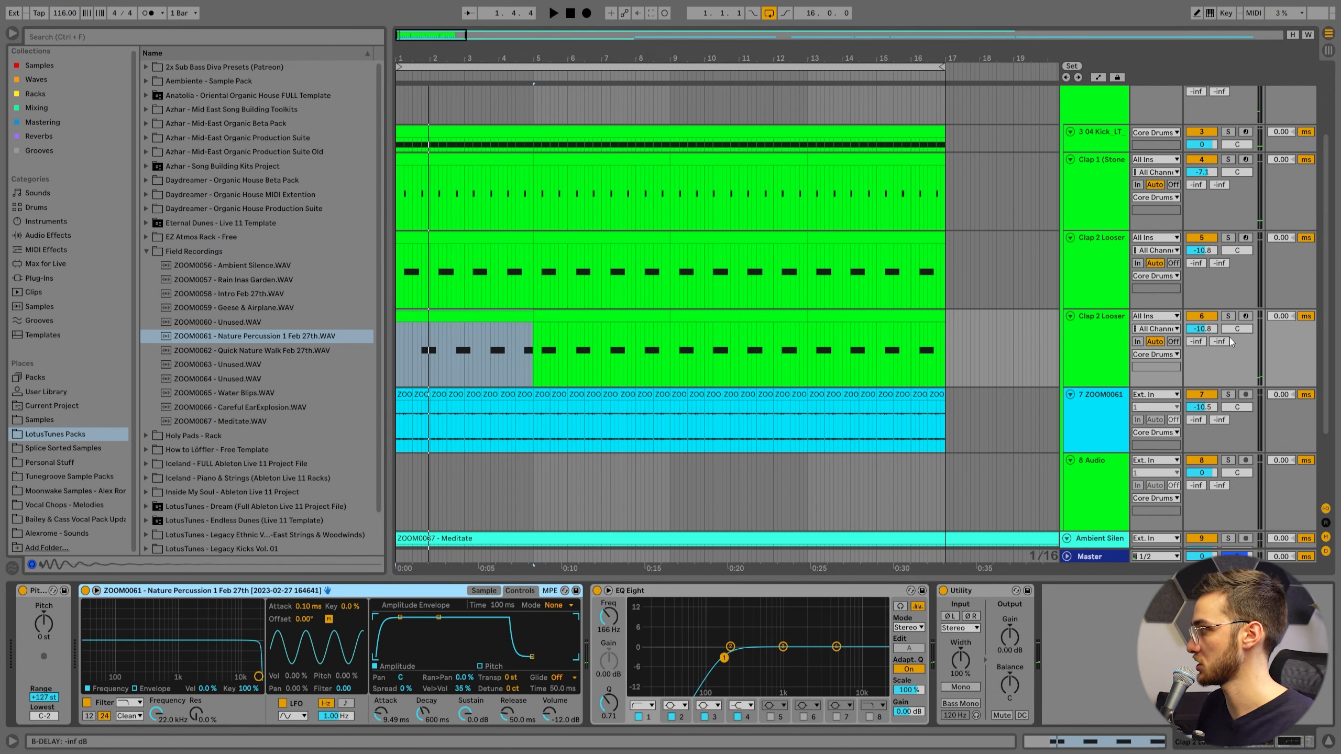
left_click_drag(1280, 318, 1281, 320)
key("space")
left_click_drag(1280, 317, 1281, 319)
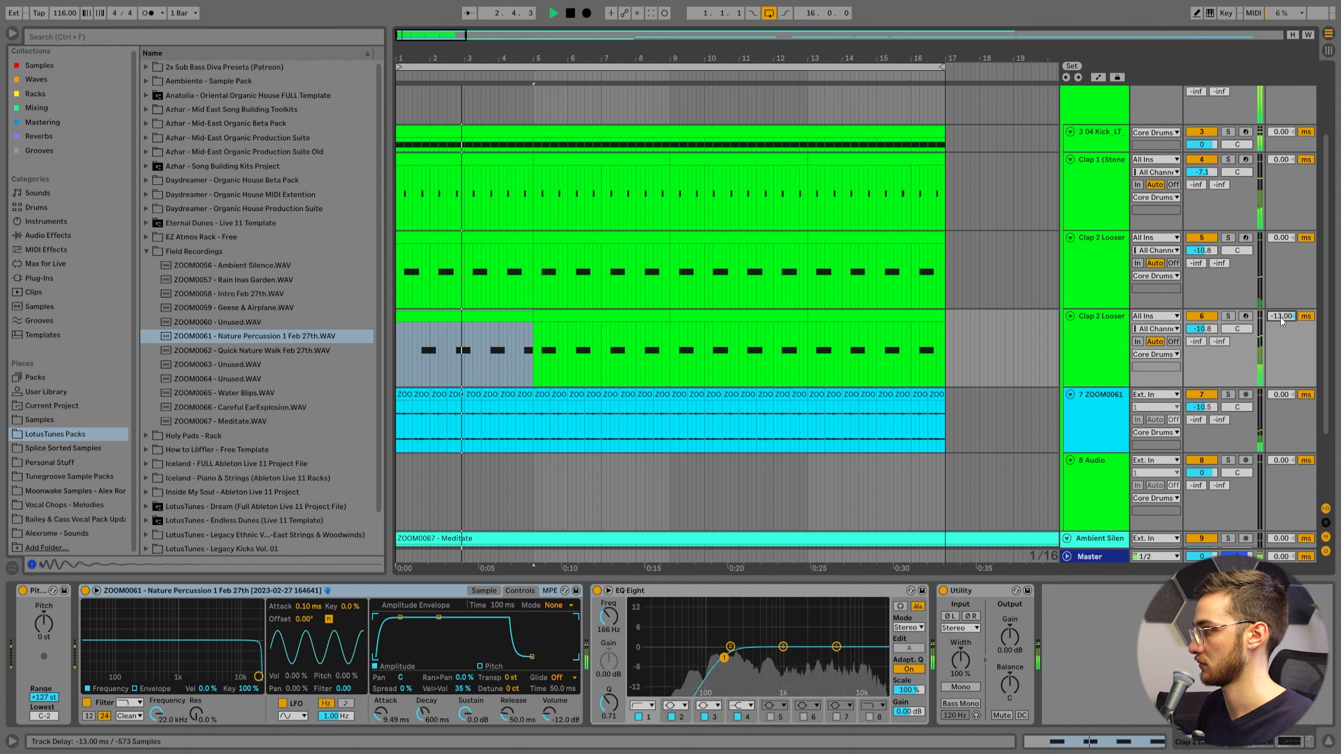
Lower the duplicated Clap 2 Looser track's volume to -12 dB and play back the loop
left_click_drag(1204, 320, 1204, 325)
key("space")
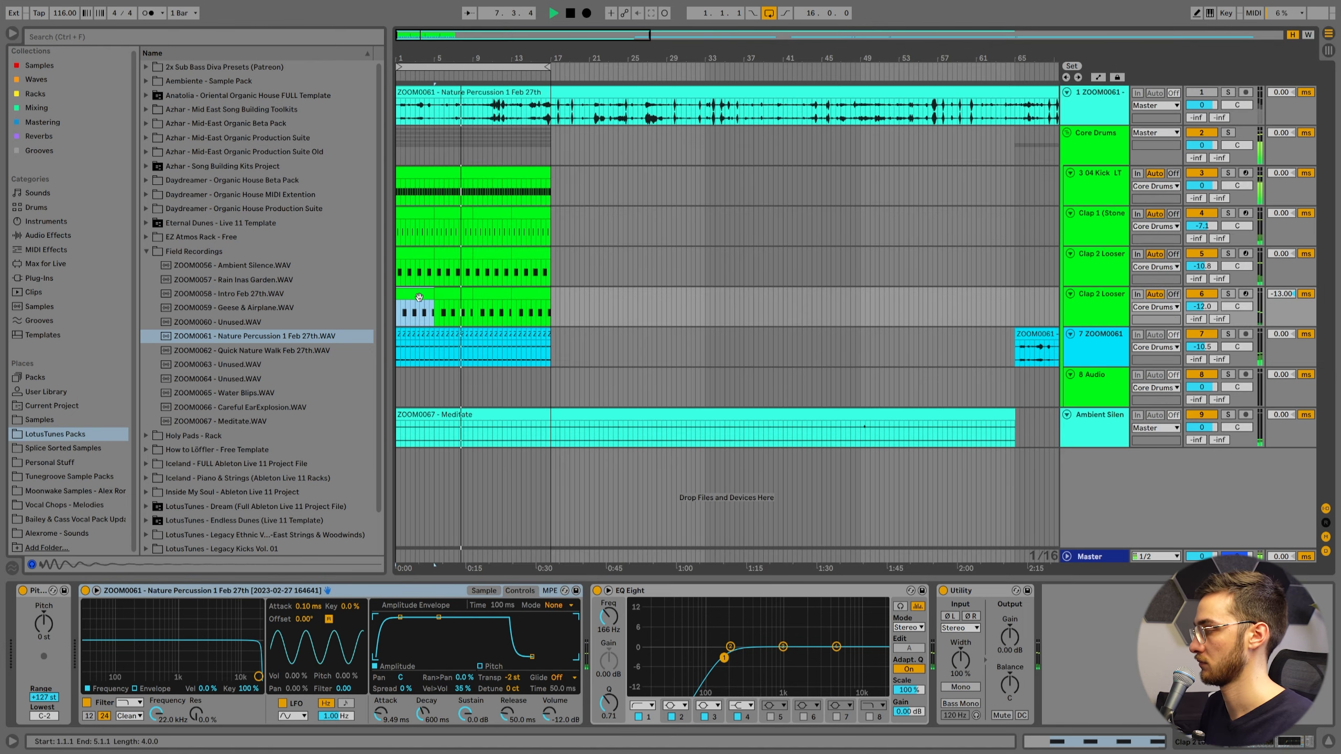
left_click_drag(480, 84, 486, 287)
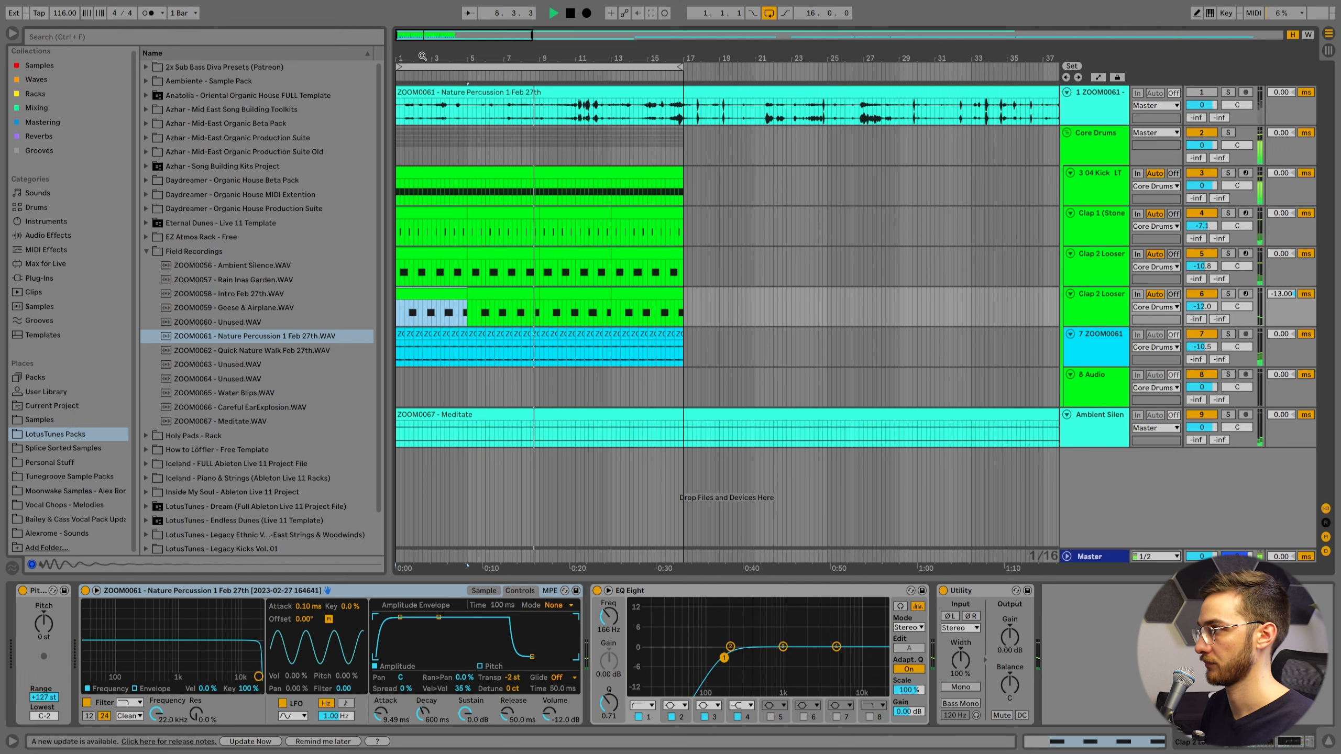
scroll(496, 317, "down", 1)
left_click(528, 387)
key("space")
Insert a new MIDI track directly below the duplicated Clap 2 Looser track
left_click(1119, 351)
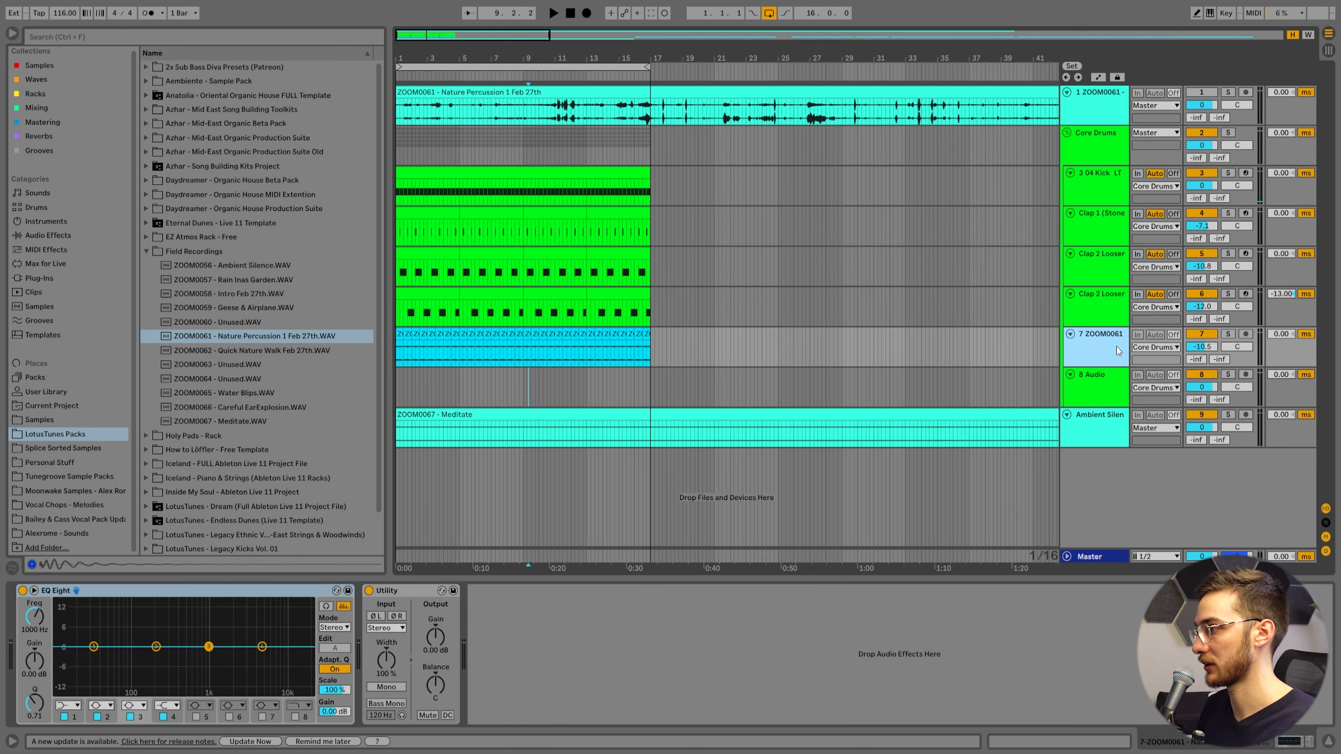
left_click(1117, 313)
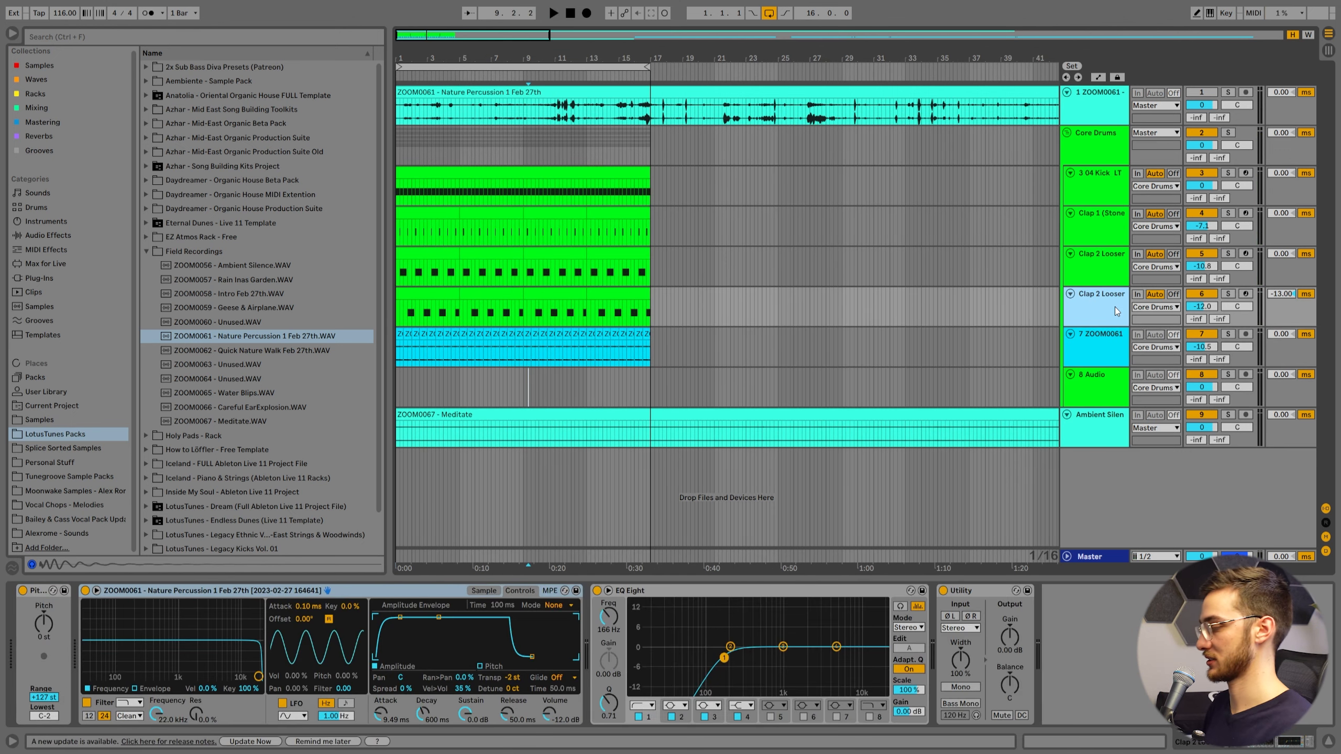
key("ctrl+shift+t")
left_click(1070, 334)
left_click(1094, 336)
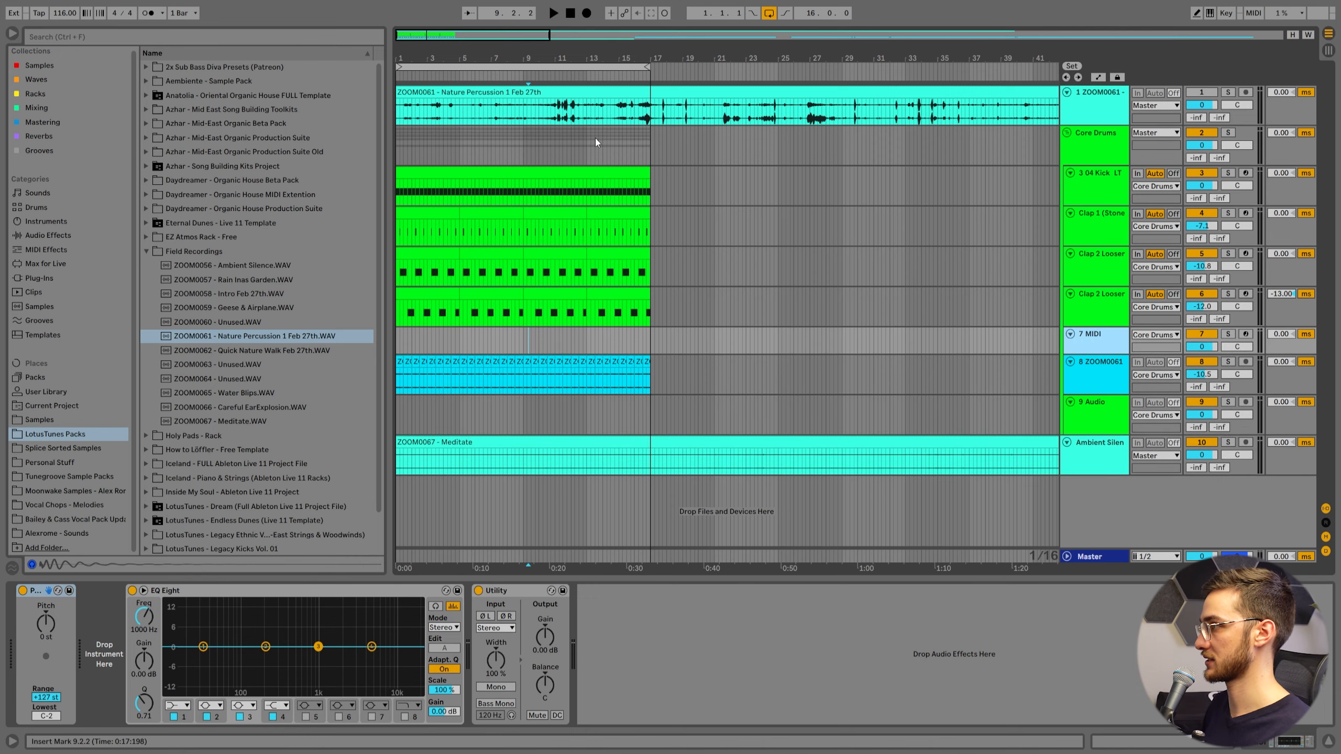
left_click_drag(524, 61, 521, 37)
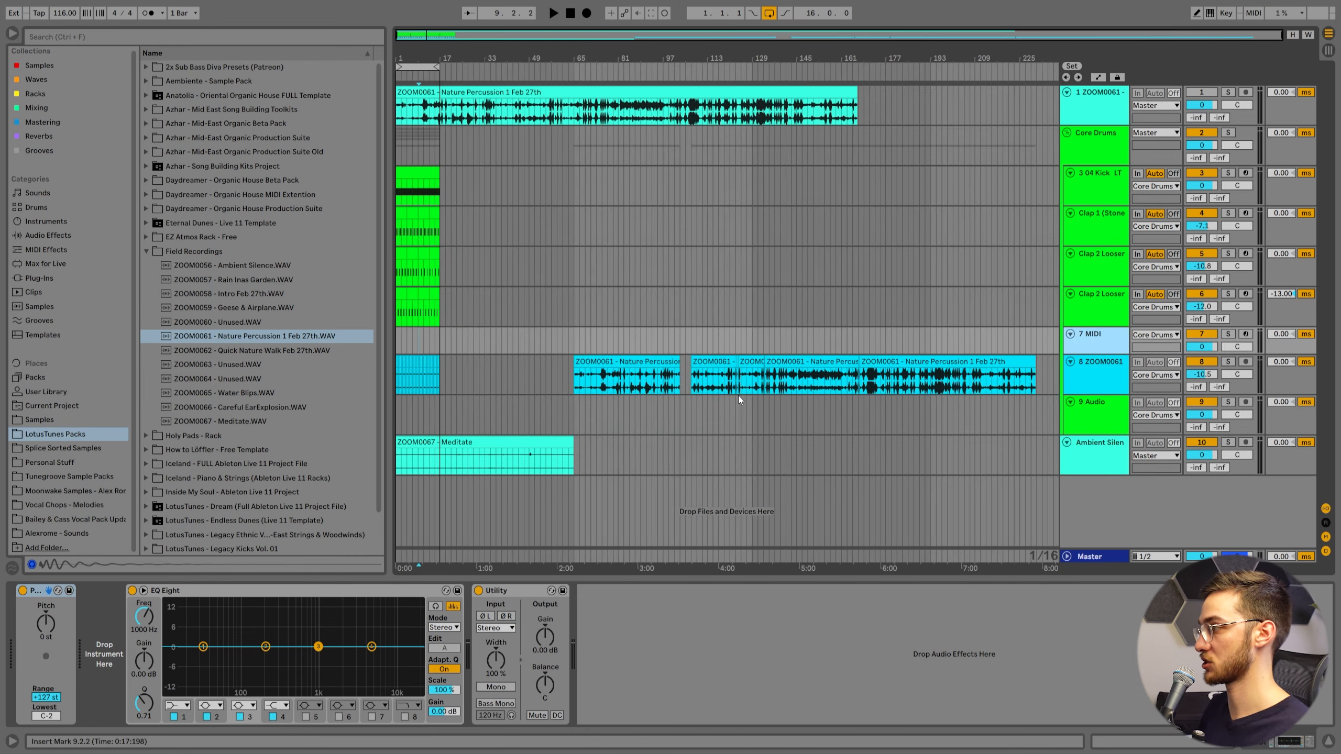
Solo the ZOOM0061 Nature Percussion track inside the group and audition the recording around bar 192
left_click(903, 381)
left_click_drag(949, 57, 736, 111)
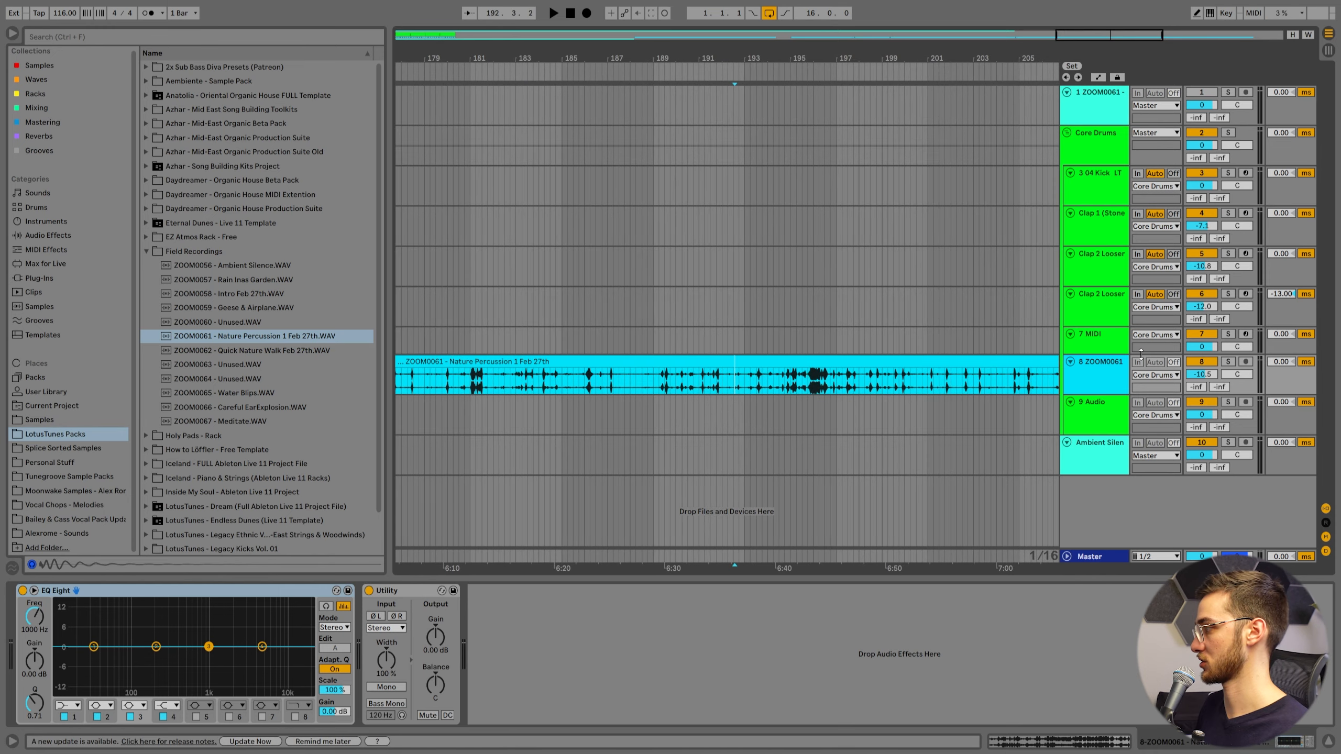
left_click(735, 380)
left_click(1228, 362)
key("space")
key("space")
left_click_drag(745, 58, 733, 101)
key("space")
Isolate the hit between 192.3.4 and 193.1.1 as its own clip on the Nature Percussion track and audition it
left_click(742, 379)
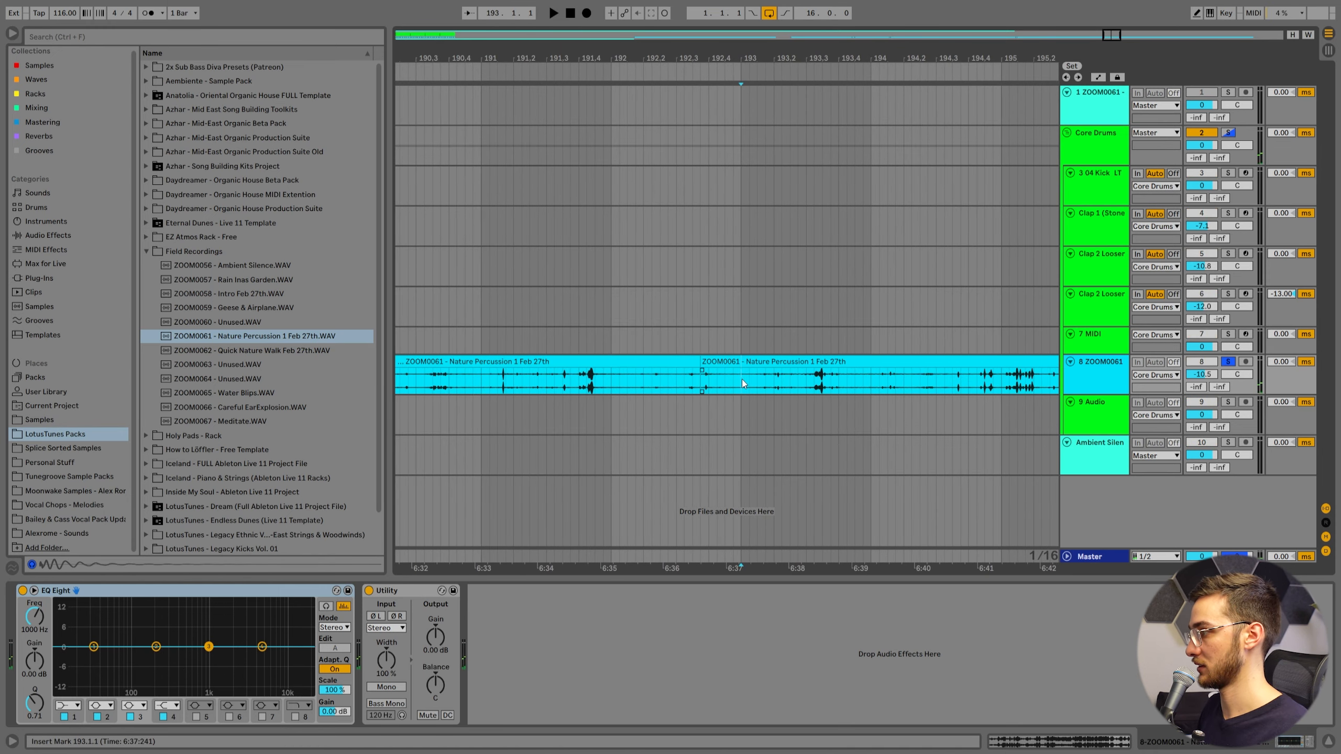
key("ctrl+e")
left_click(721, 363)
key("space")
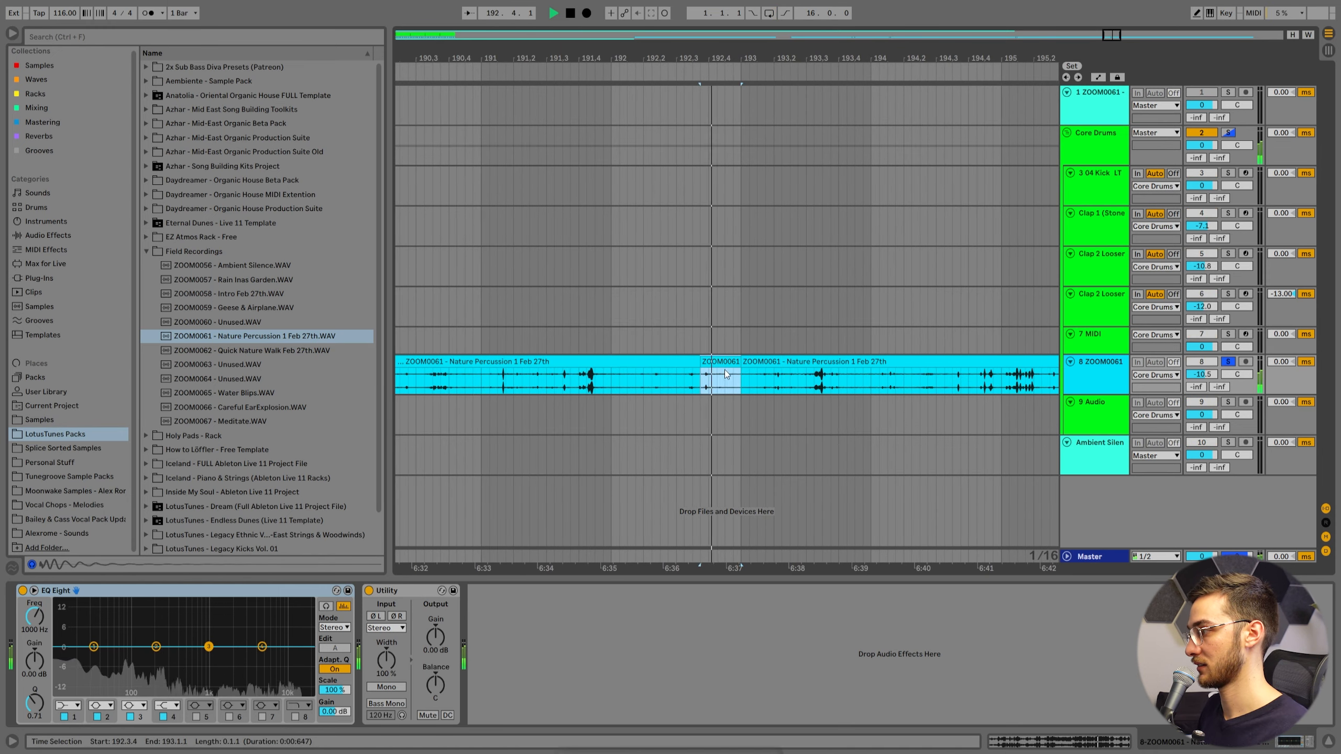
key("space")
key("space")
key("space")
key("space")
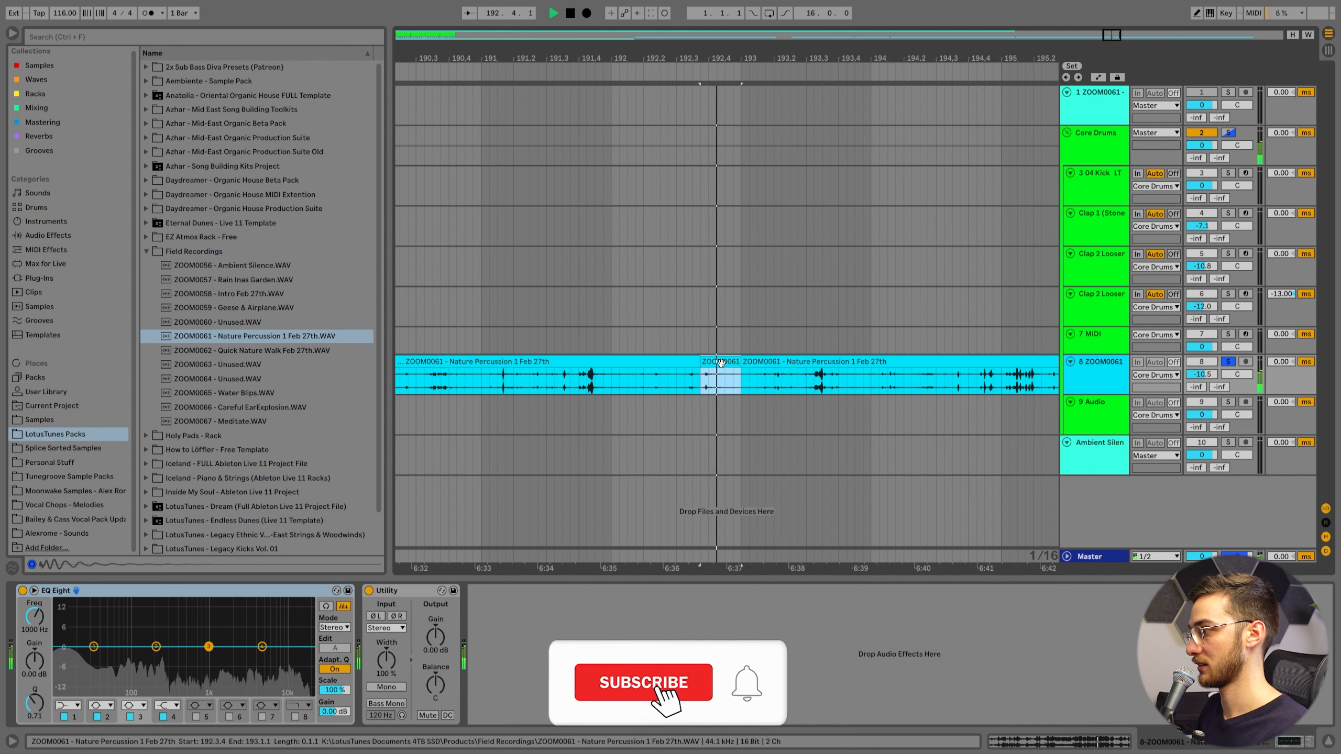
key("space")
key("ctrl+l")
key("space")
left_click(715, 338)
left_click(717, 366)
key("space")
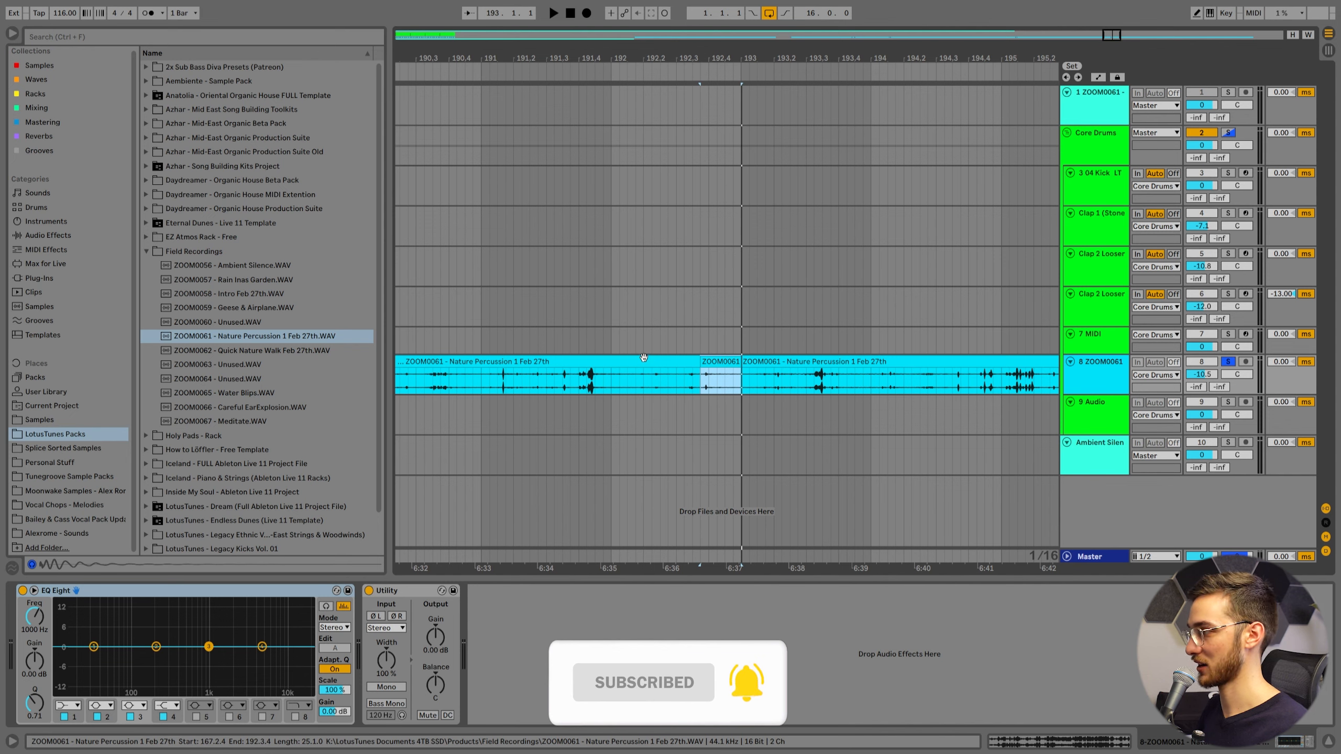
Load the isolated bar 192 hit onto the new MIDI track named Hats, crop the sample and move its start to the transient
left_click(1065, 349)
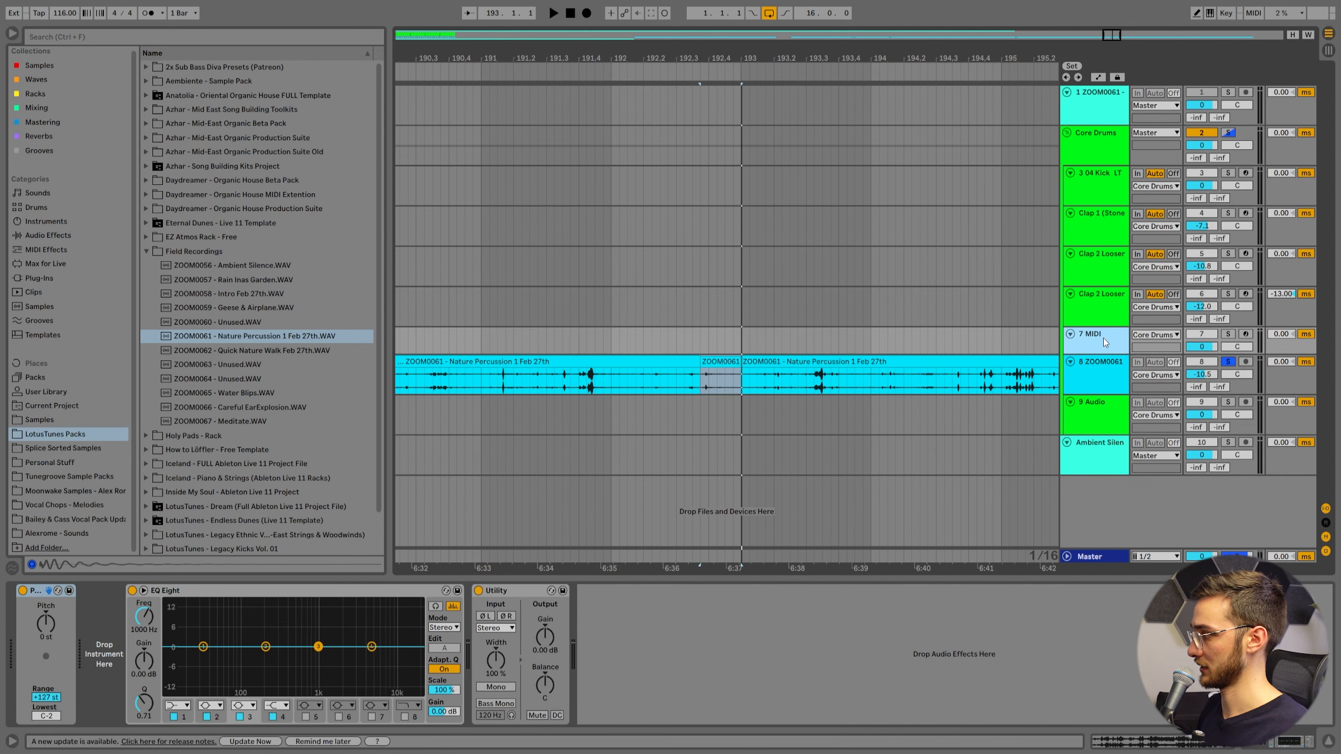
left_click_drag(114, 661, 115, 659)
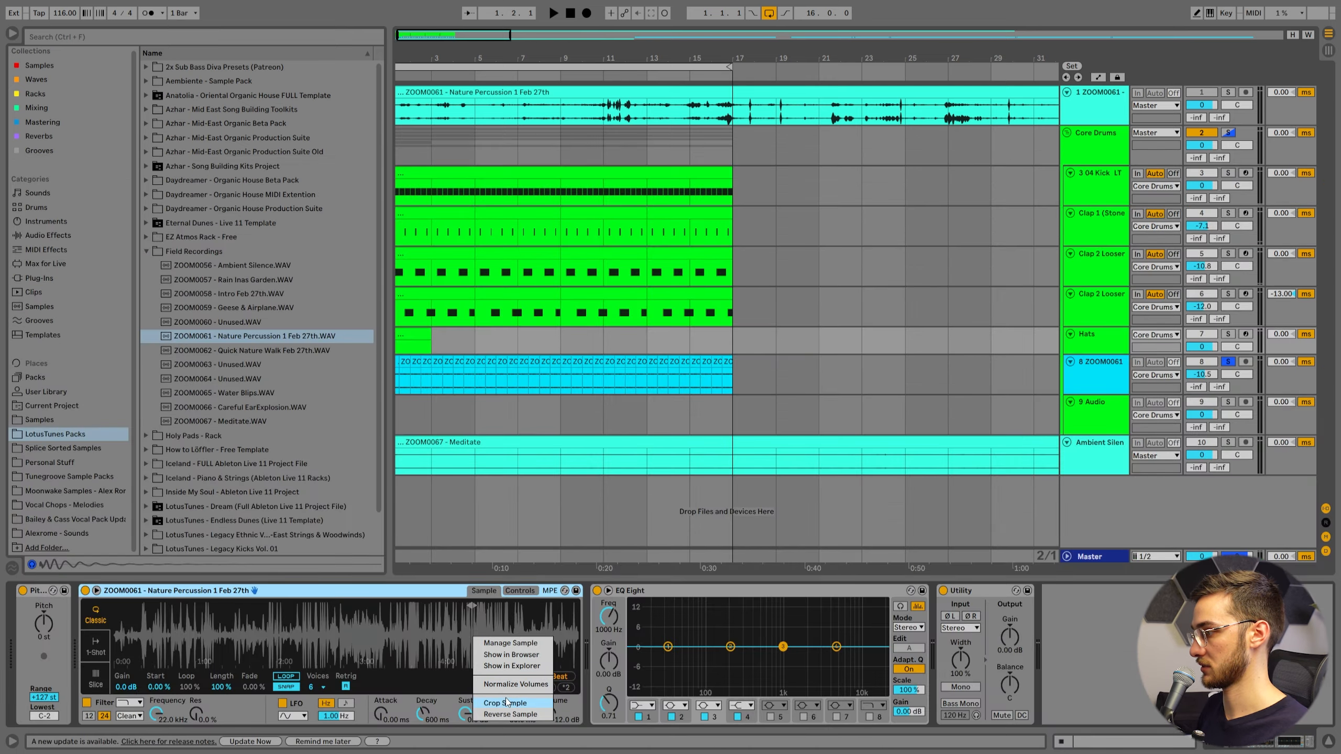
left_click(505, 701)
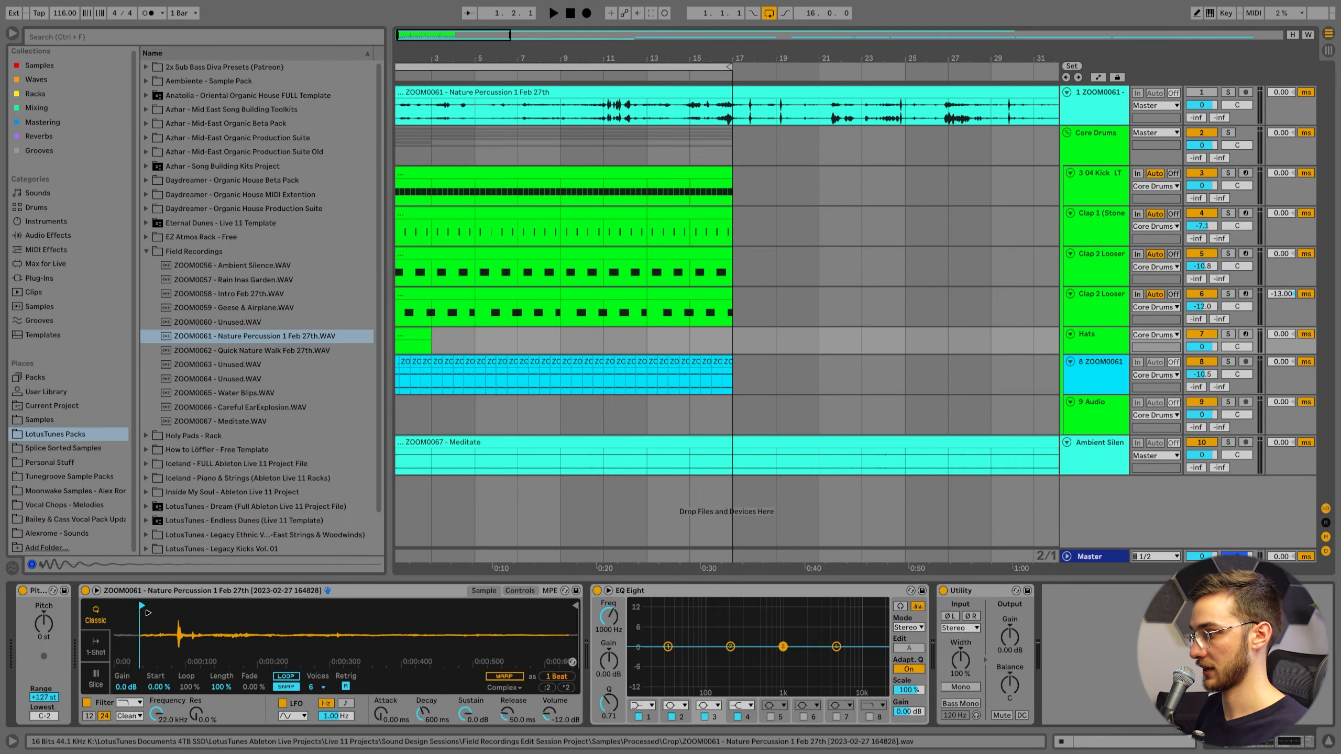
left_click_drag(177, 627, 212, 606)
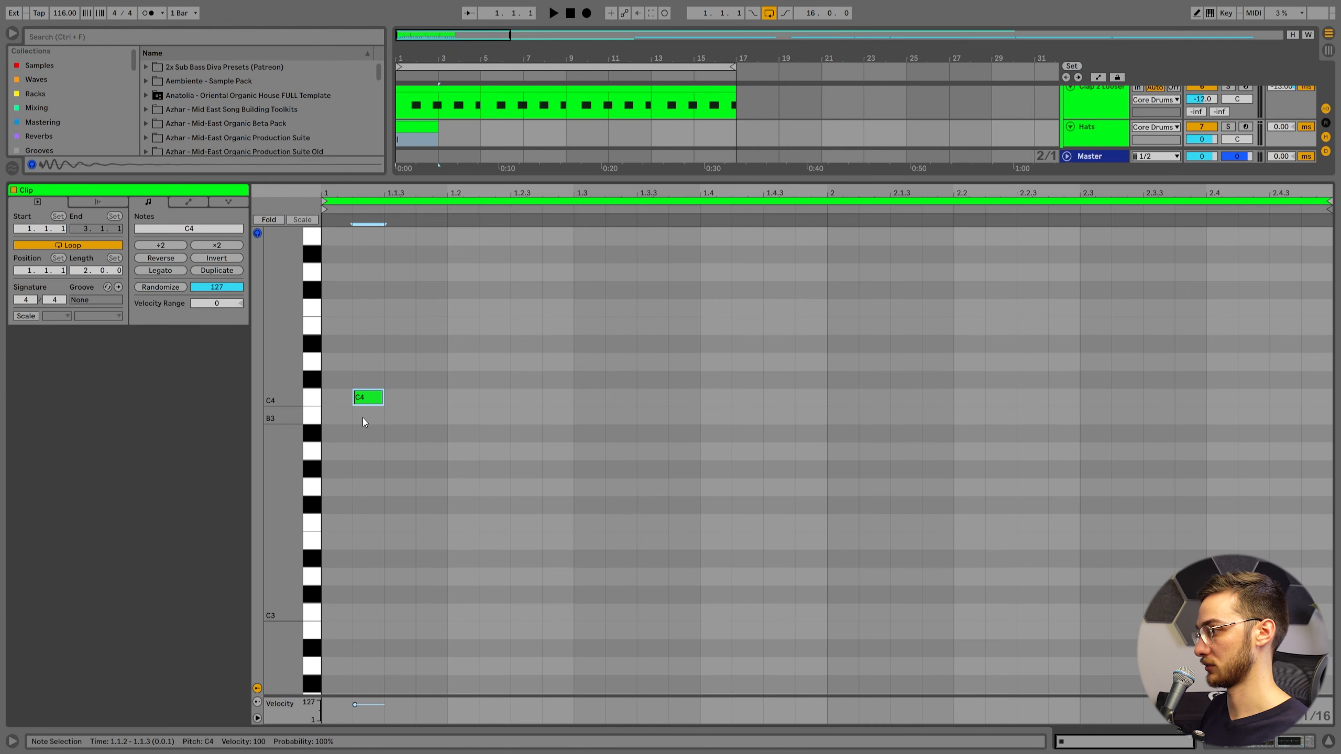
Fill the two-bar Hats clip with one C4 note per beat by placing and duplicating notes, and play the pattern back
key("space")
key("space")
left_click_drag(371, 400, 270, 326)
key("space")
key("space")
key("ctrl+d")
key("ctrl+d")
left_click_drag(690, 431, 278, 297)
key("ctrl+d")
key("ctrl+d")
key("space")
key("minus")
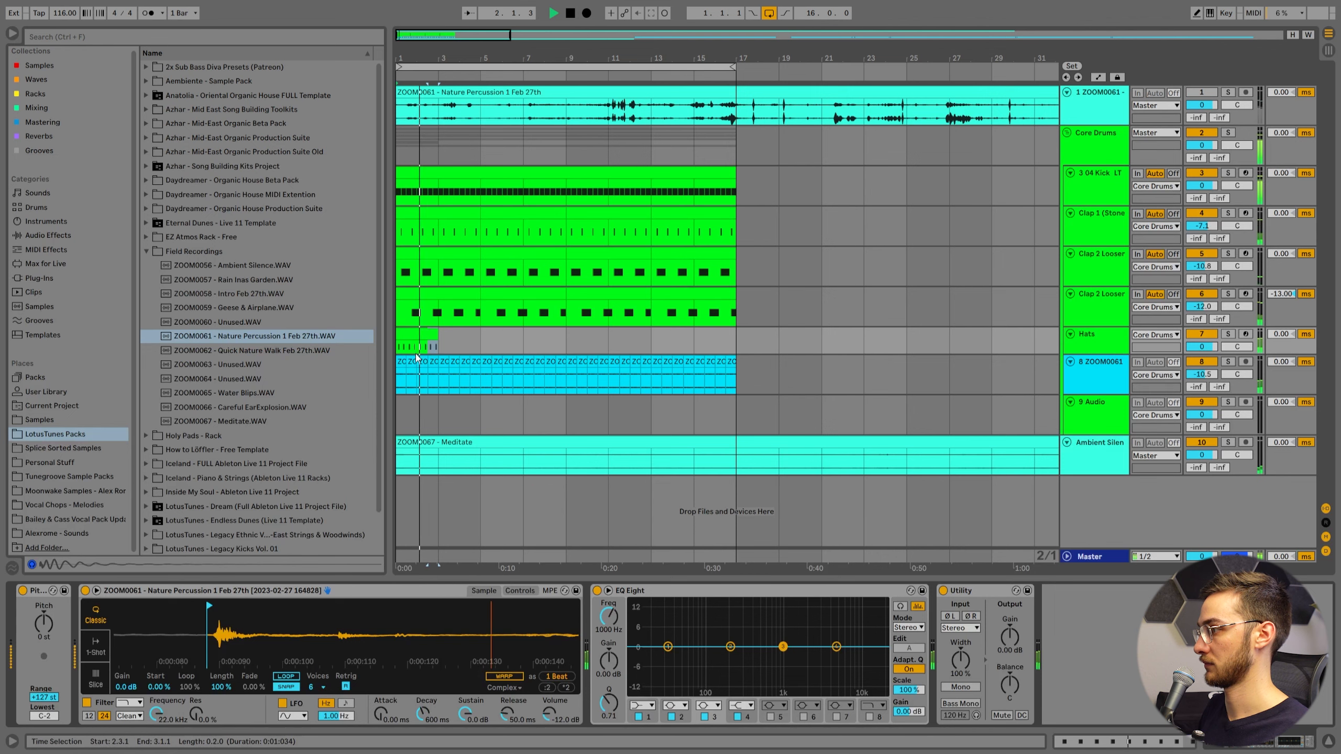
Set the Hats sampler's transposition to +7 st on its controls page and return to the sample view
left_click(520, 590)
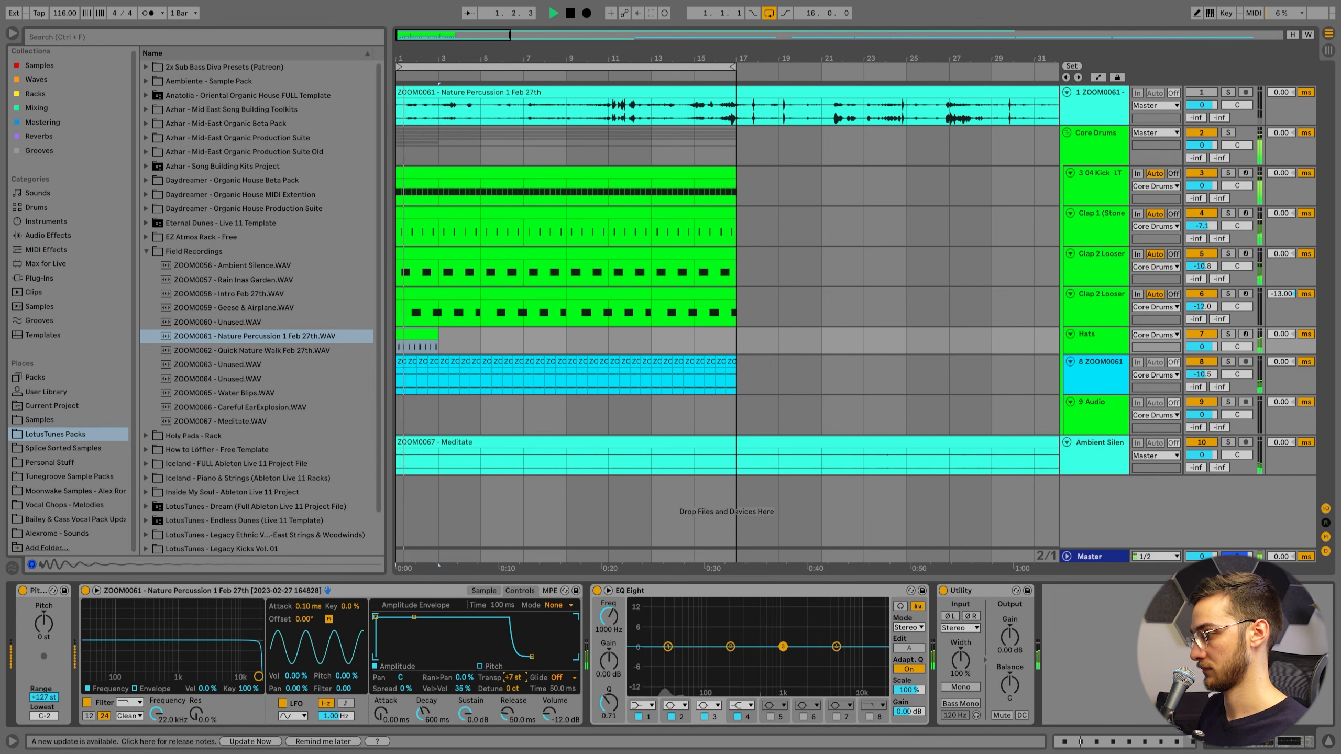
left_click(484, 592)
key("space")
Shape the Hats EQ with a low cut, a high cut at about 9.8 kHz and a narrow 7.31 dB boost at 1 kHz
left_click(642, 705)
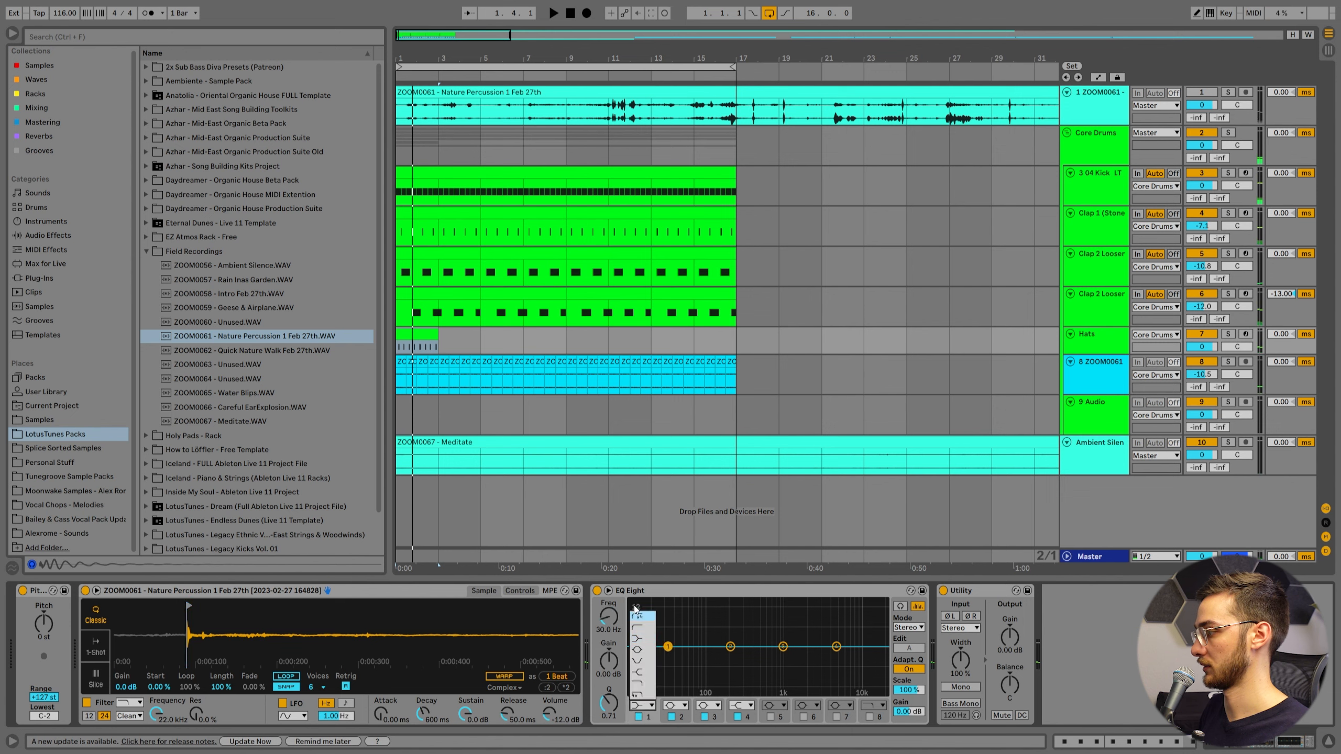
left_click(638, 629)
key("space")
left_click_drag(668, 657, 750, 658)
left_click_drag(837, 647, 762, 657)
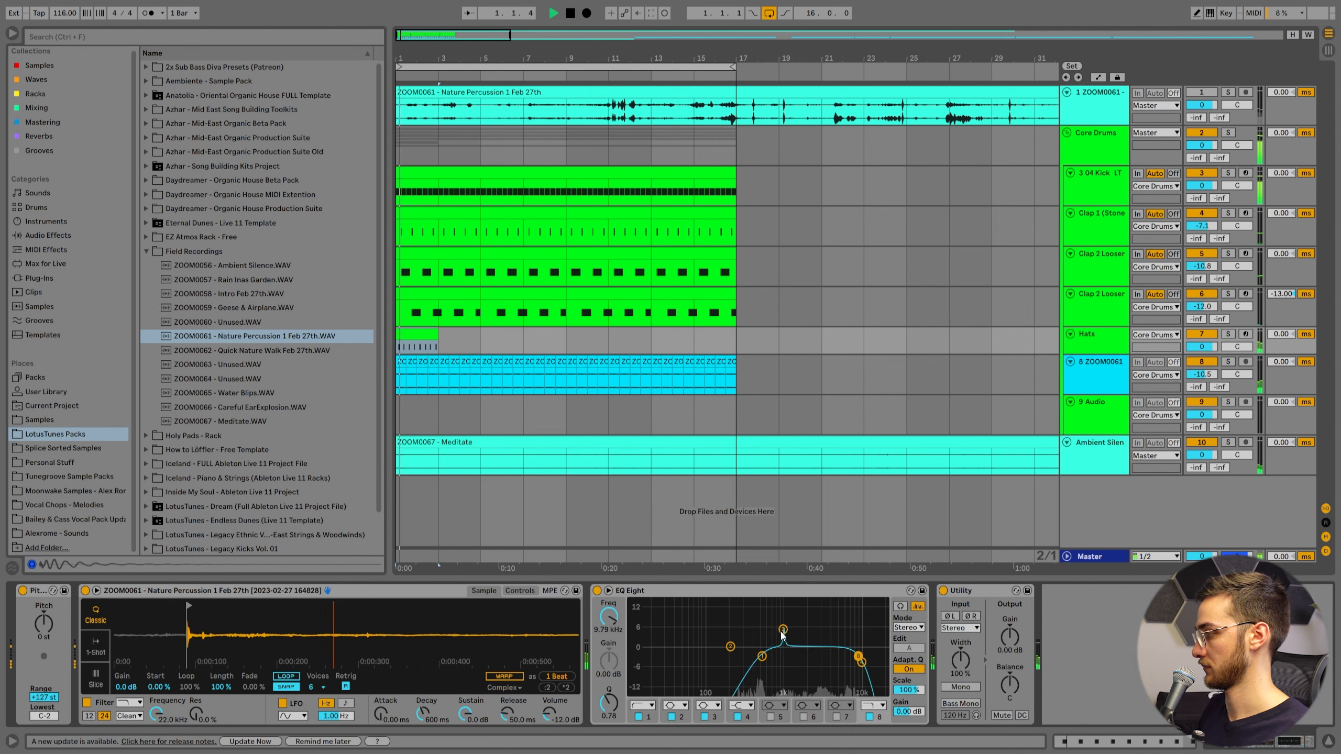
mouse_move(783, 646)
left_mouse_down()
mouse_move(769, 602)
mouse_move(783, 625)
left_mouse_up()
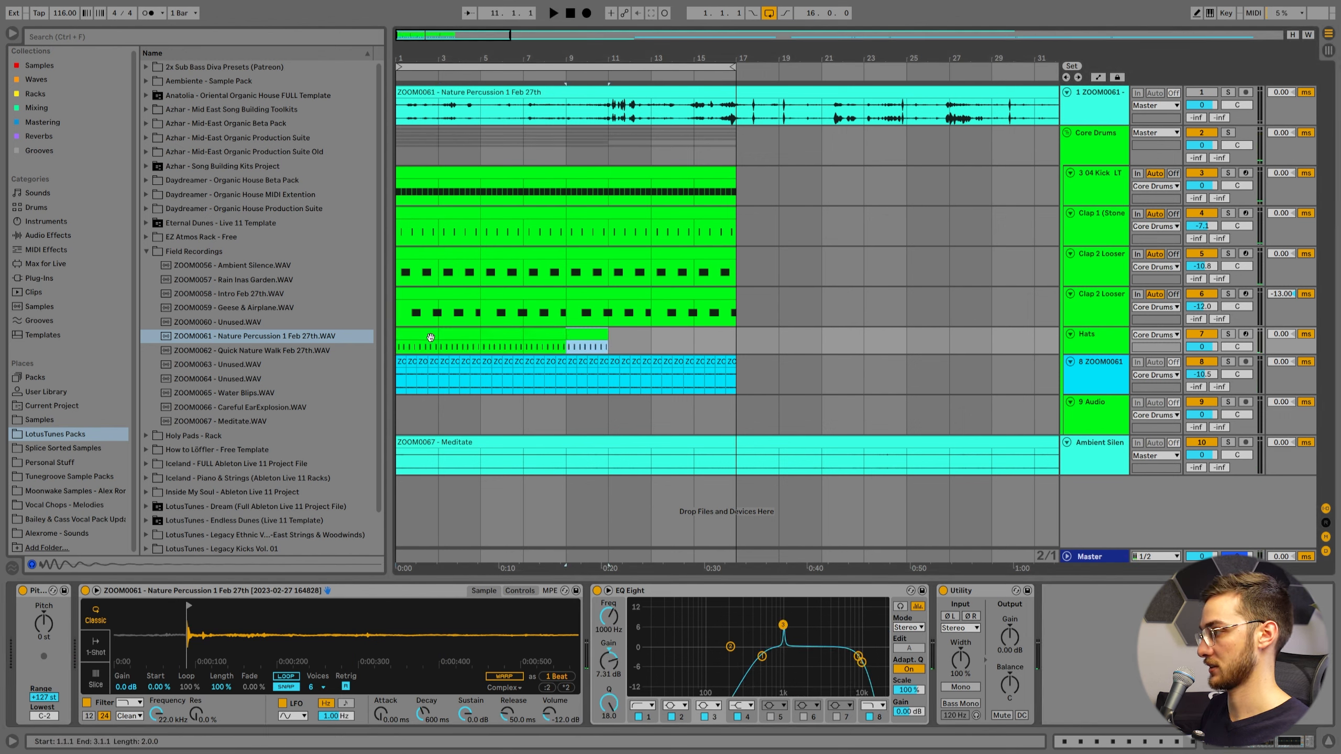
Repeat the two-bar hats clip up to bar 17
key("ctrl+d")
key("ctrl+d")
key("ctrl+d")
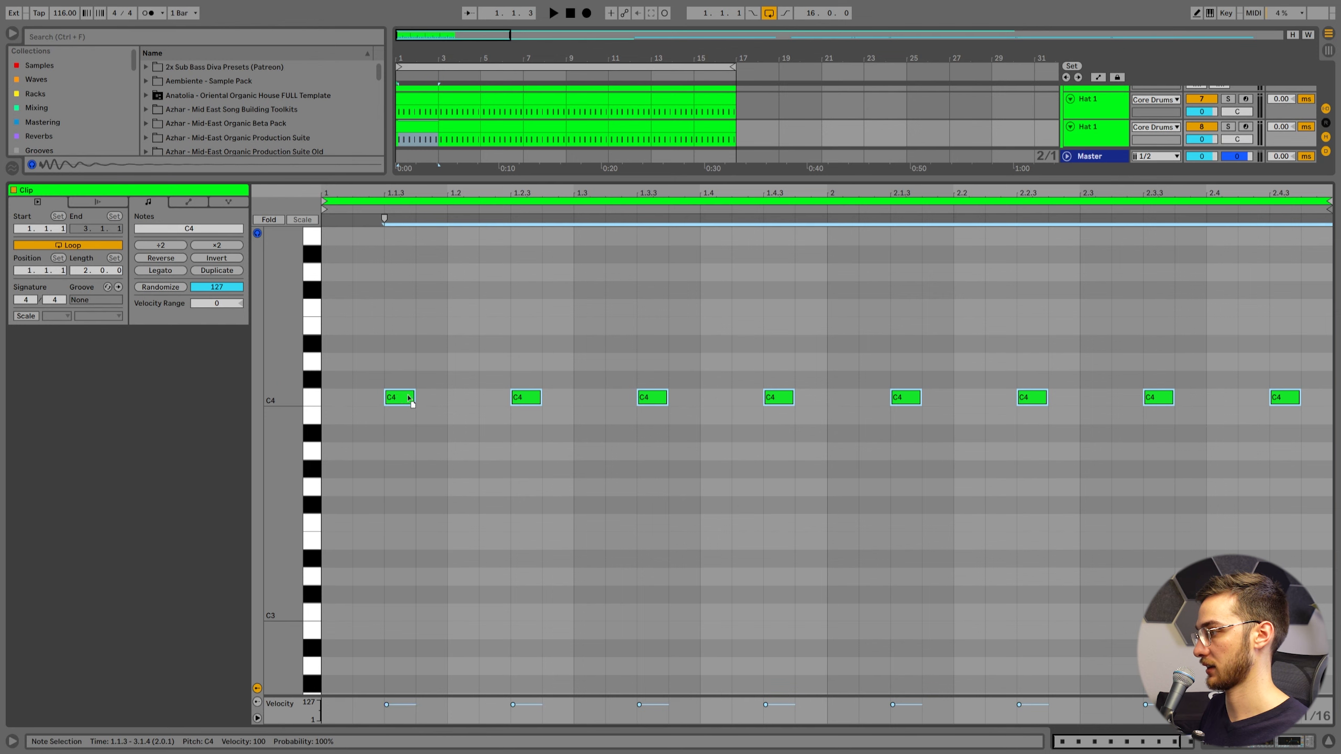
Shift all C4 notes in the duplicated hat track's first clip later in sixteenth steps and rename the track Hat 2
key("Right")
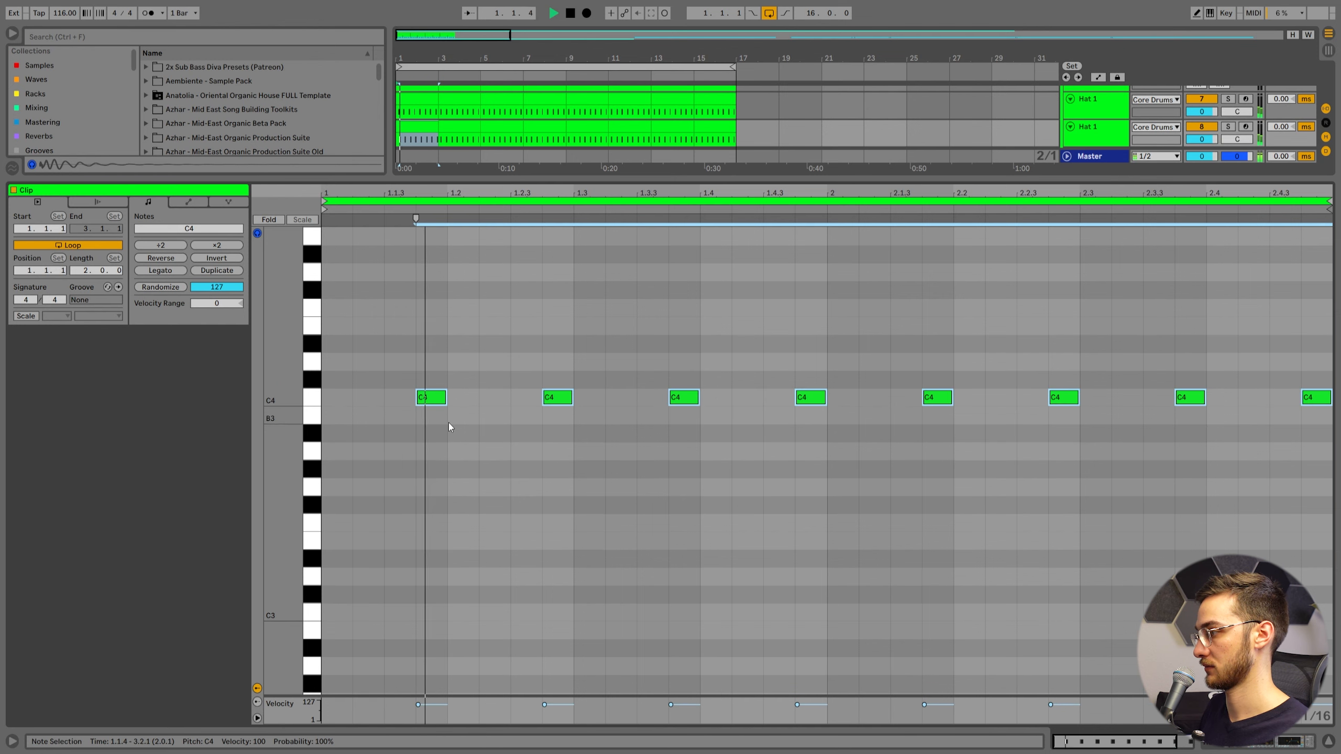
key("Right")
scroll(468, 454, "up", 2)
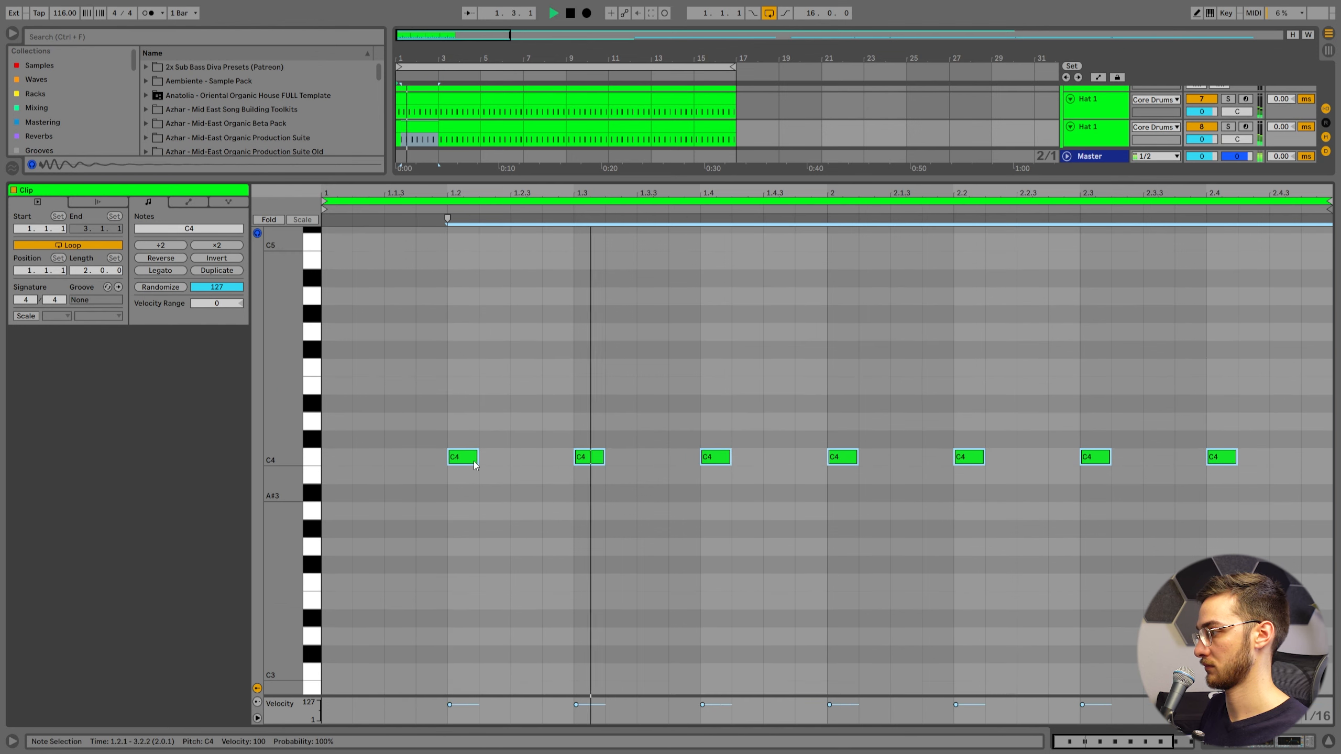
left_click_drag(470, 461, 430, 459)
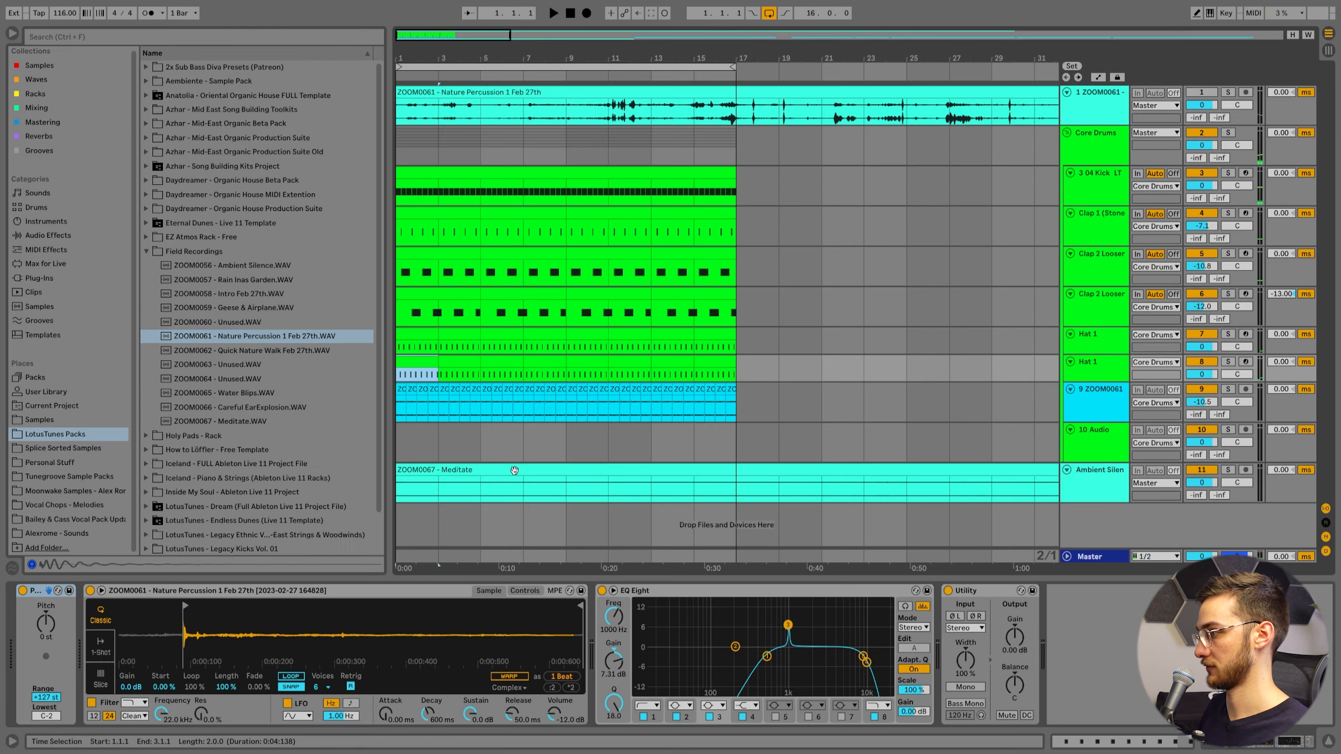
left_click(1092, 368)
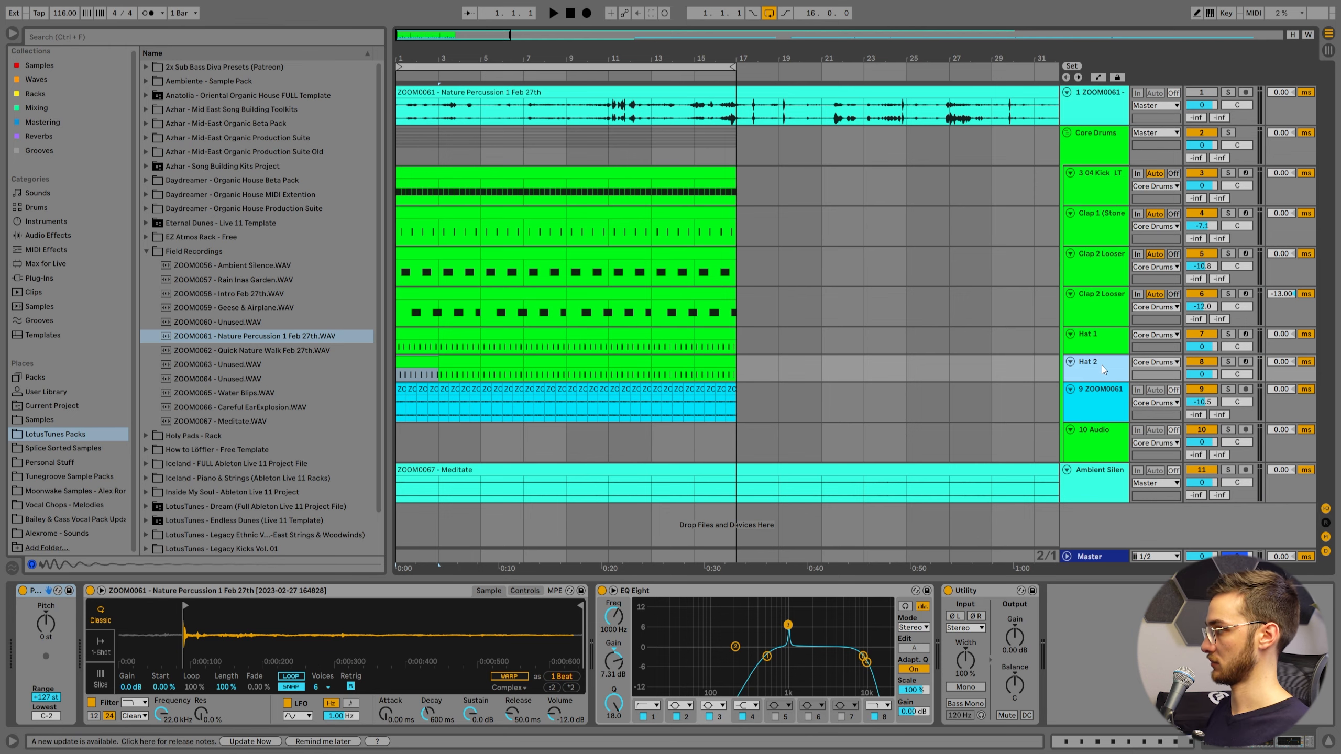
Solo the Nature Percussion track and, with a 1/16 grid, isolate and audition the hit from 100.2.1 to 100.3.1
key("w")
left_click(814, 414)
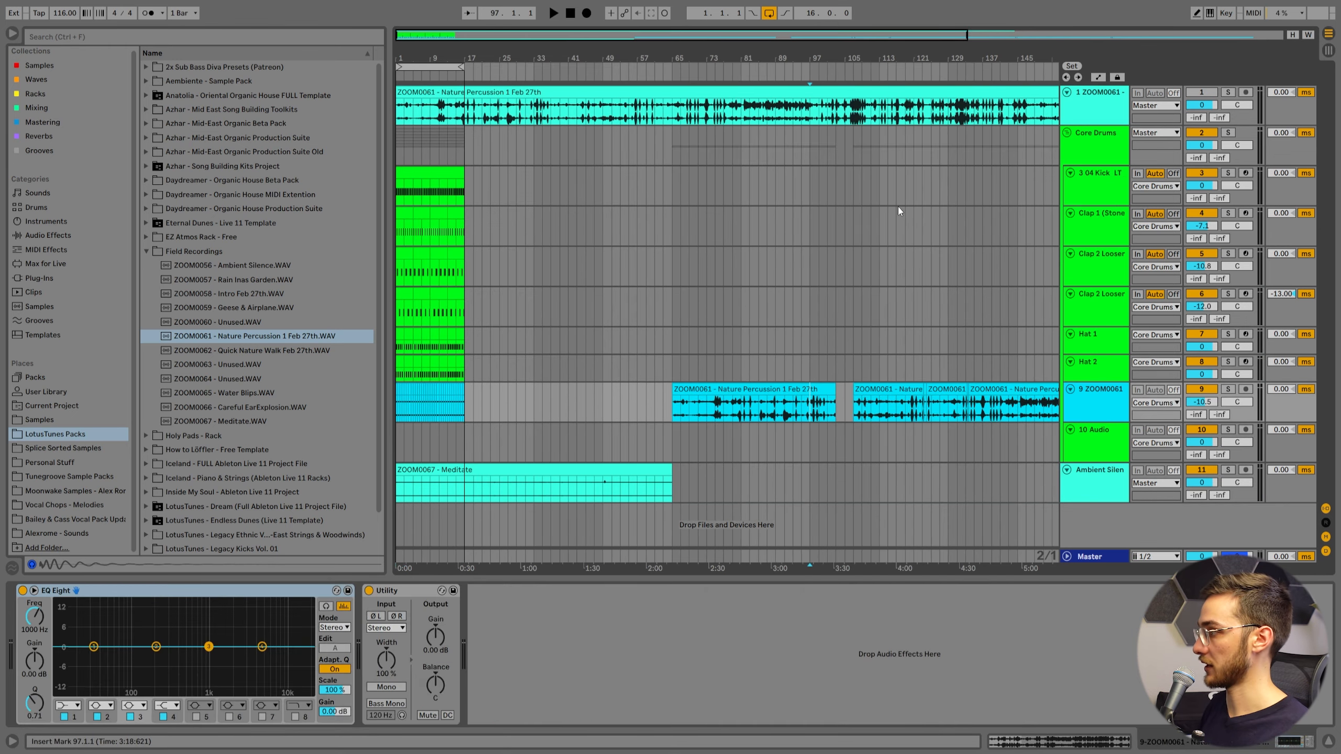
left_click_drag(838, 61, 717, 411)
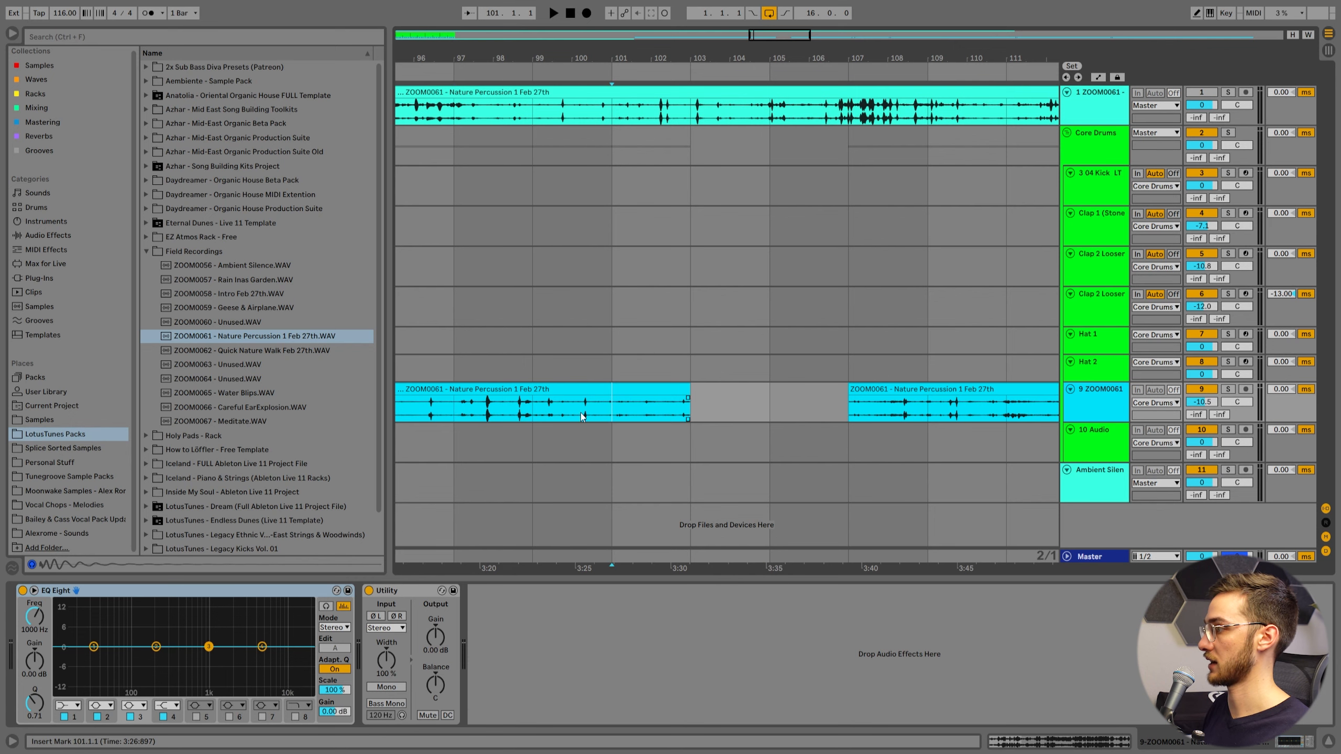
left_click(1228, 389)
right_click(629, 429)
left_click(728, 574)
left_click(584, 416)
key("space")
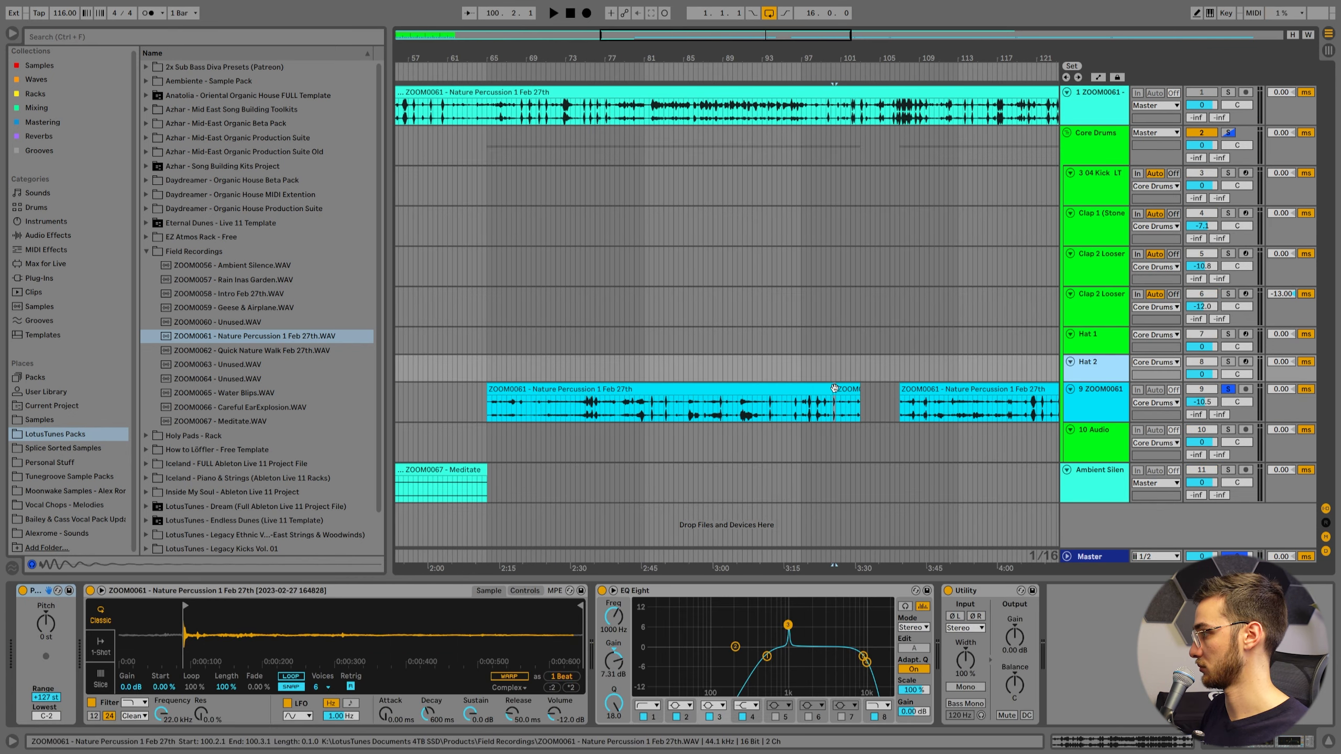
Replace Hat 2's sample with the isolated bar 100 hit, crop it and move its start to the transient
left_click_drag(835, 389, 412, 625)
right_click(219, 631)
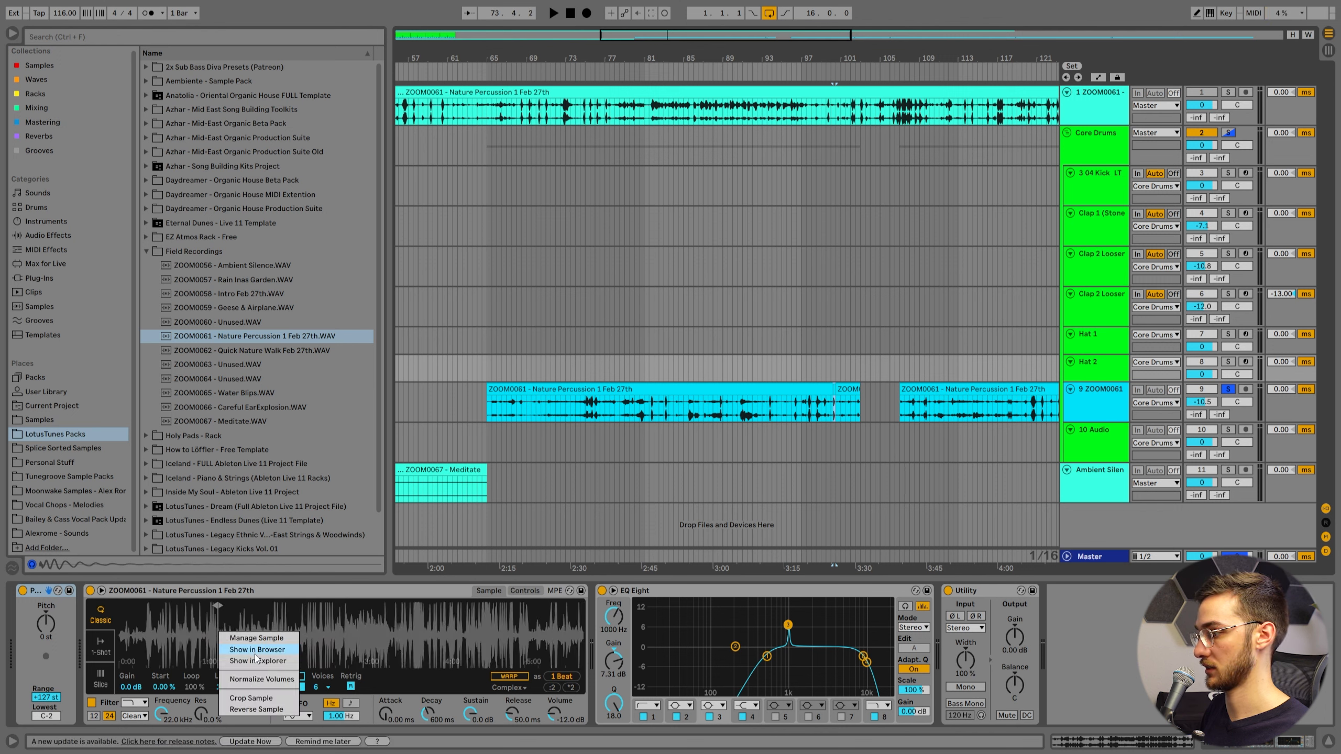
left_click(251, 698)
left_click_drag(121, 605, 297, 608)
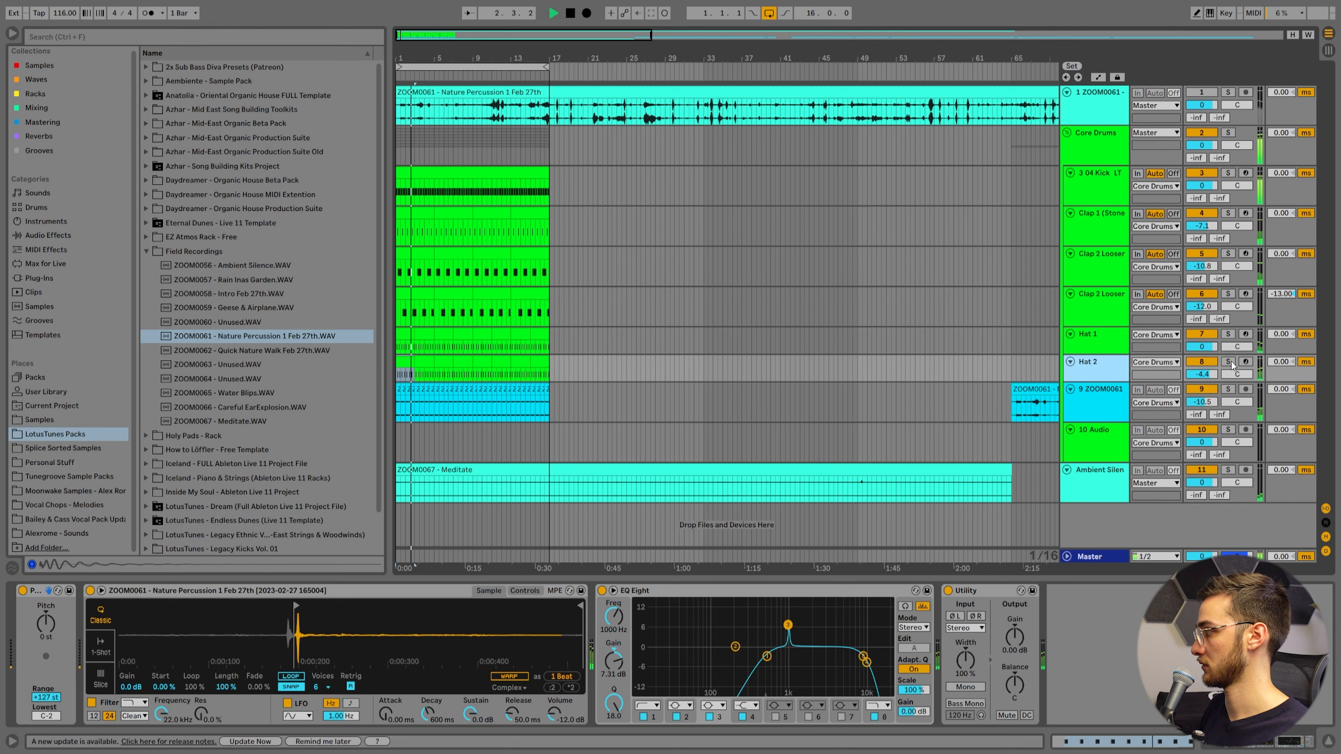
Solo Hat 1 and set its sampler envelope to a sustain of -22 dB and a decay of 145 ms during playback
left_click(1228, 334)
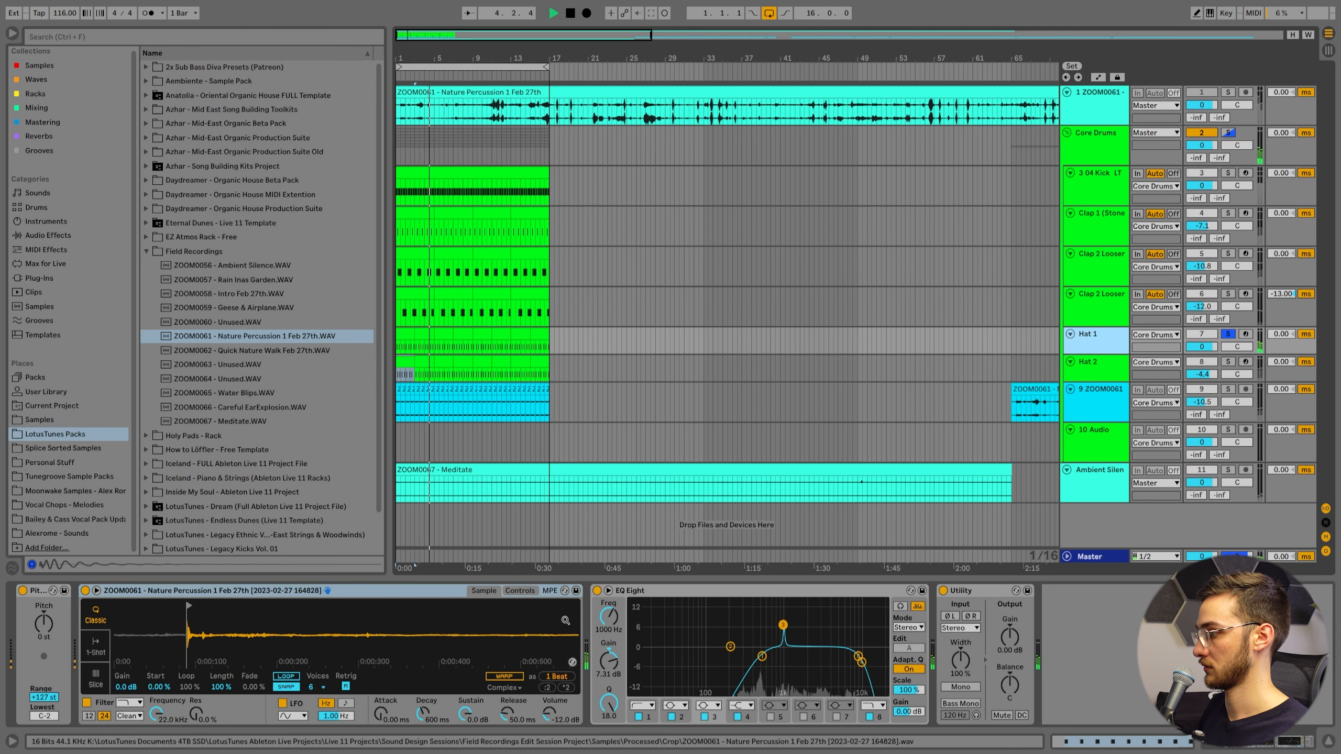
scroll(501, 637, "down", 1)
key("space")
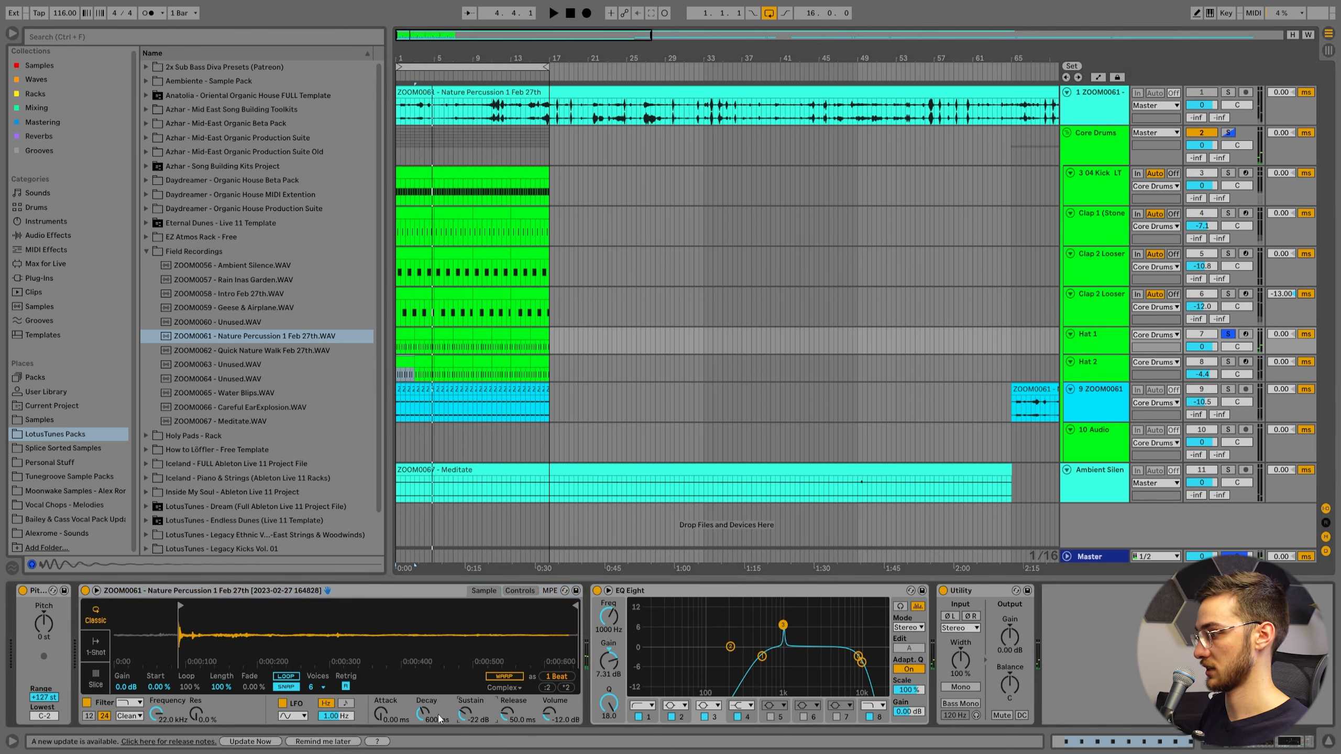
key("space")
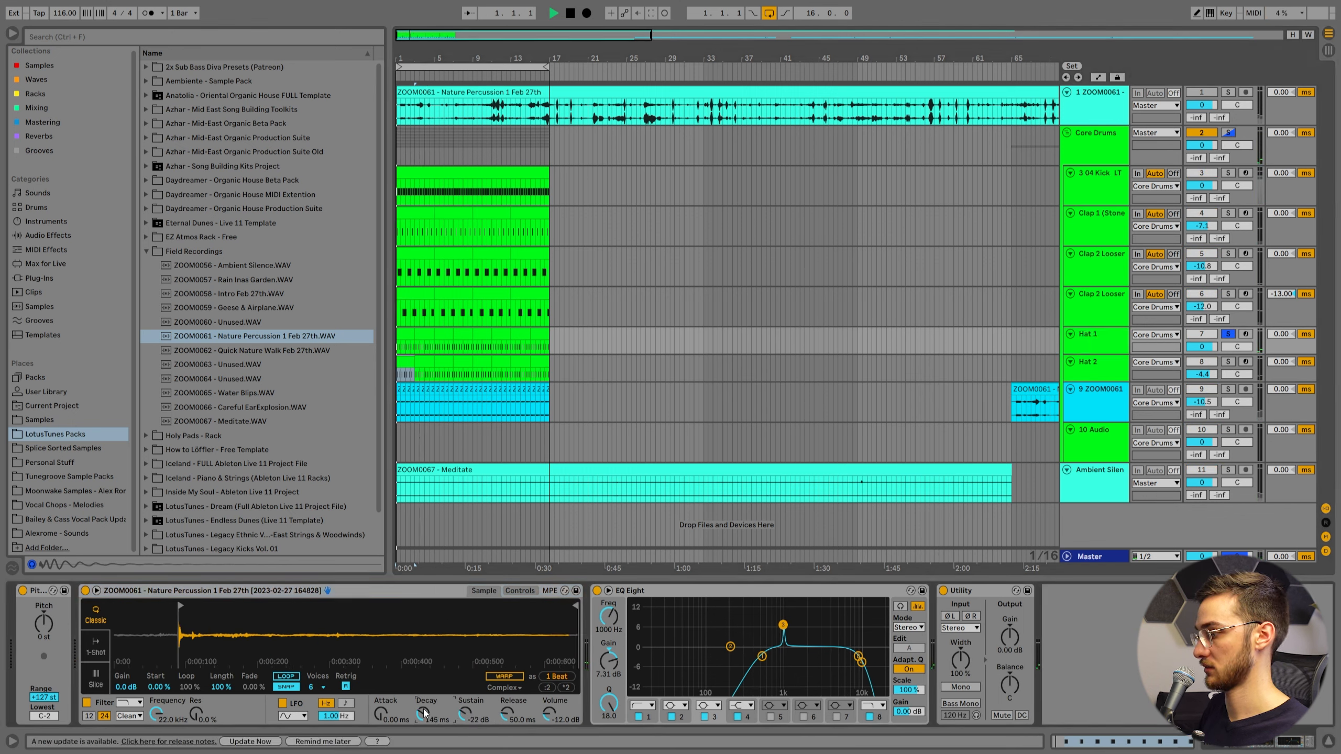
Set Hat 2's volume to -3.1 dB and audition it soloed, both alone and together with Hat 1
left_click(1229, 362)
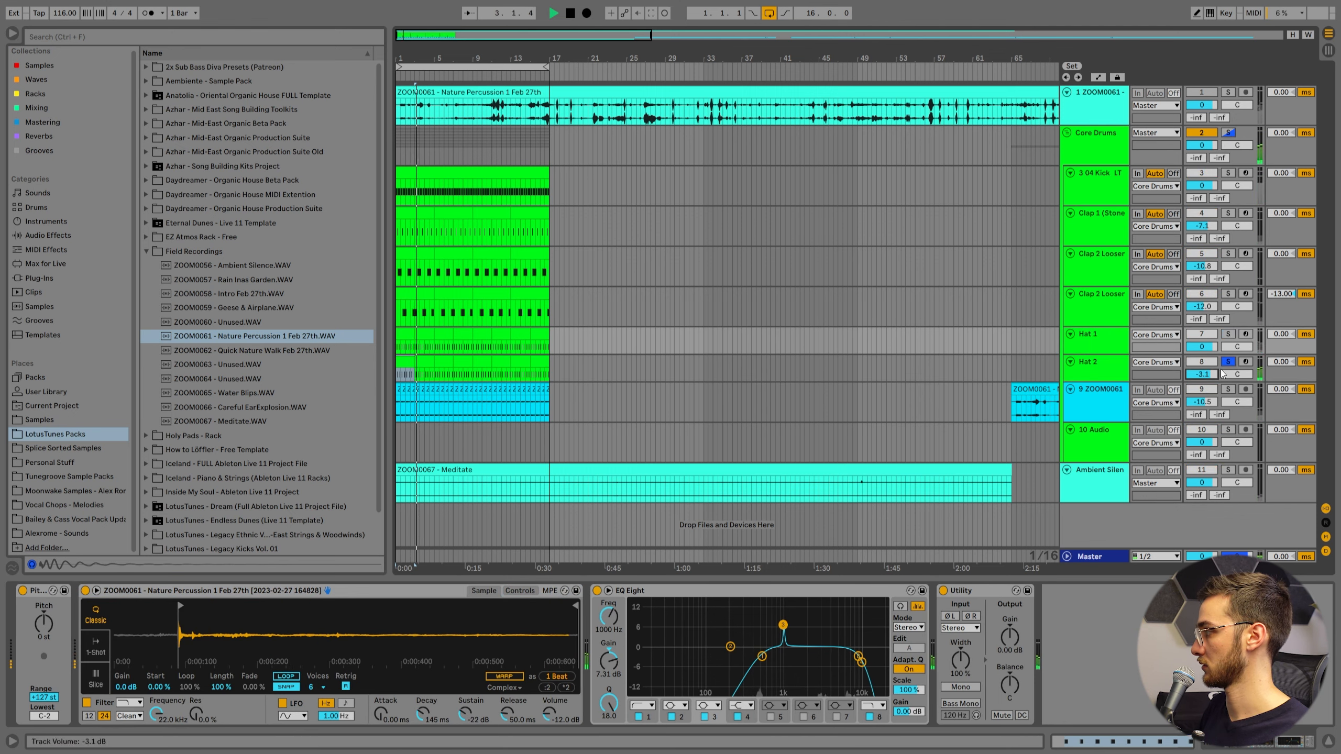
left_click(1224, 366)
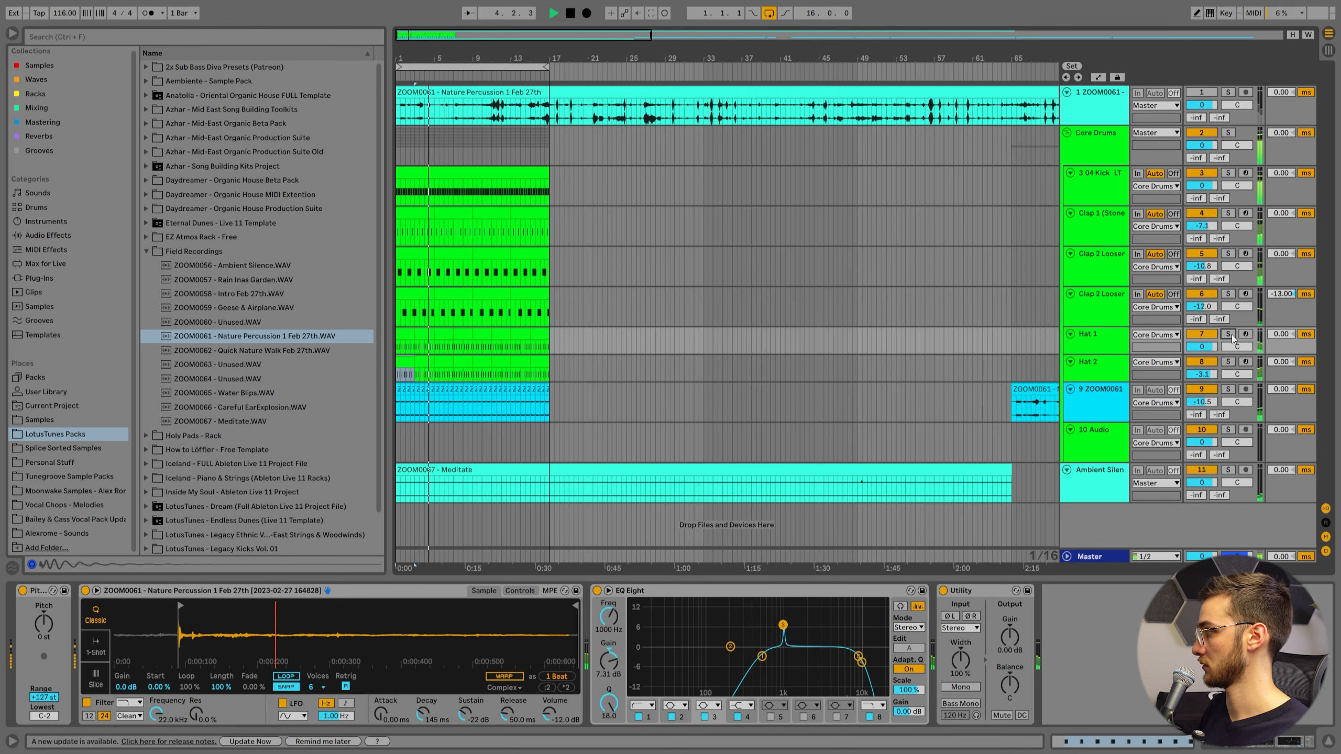
left_click(1229, 334)
left_click(1229, 362, "ctrl")
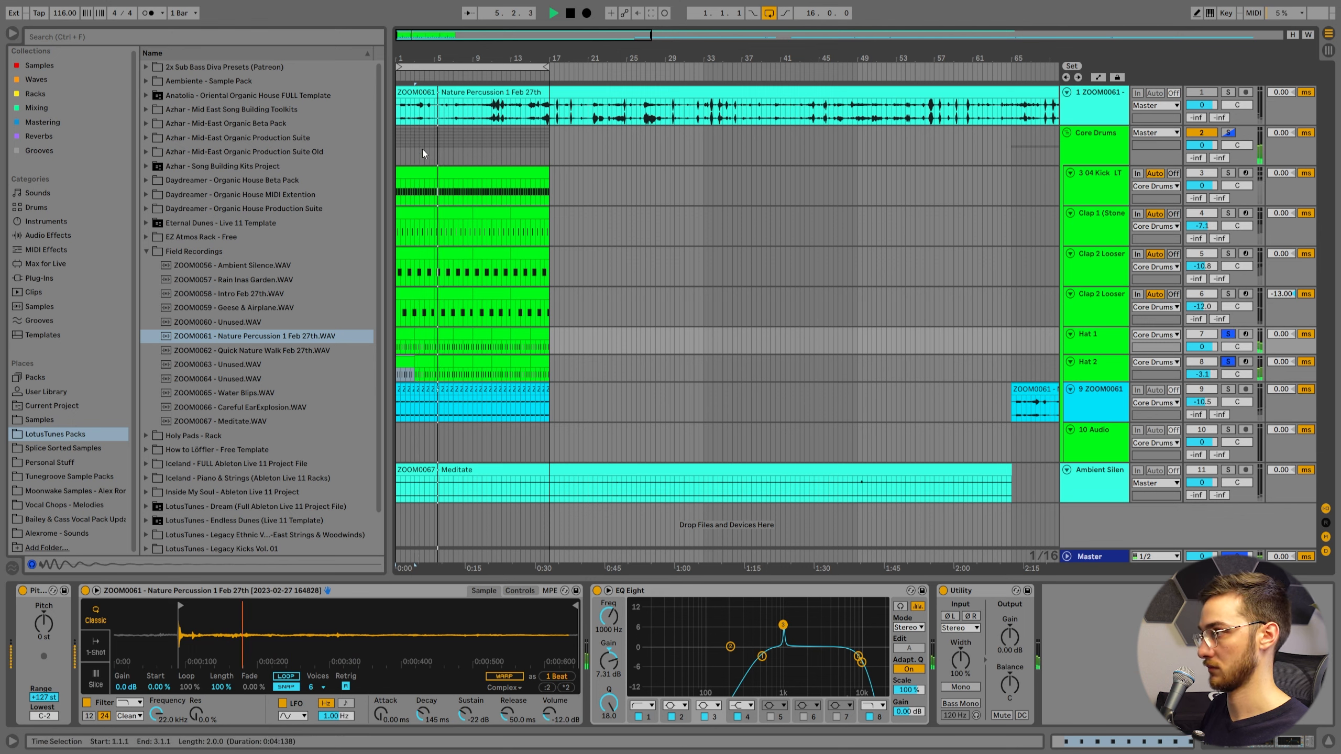
scroll(412, 368, "up", 5)
left_click(422, 370)
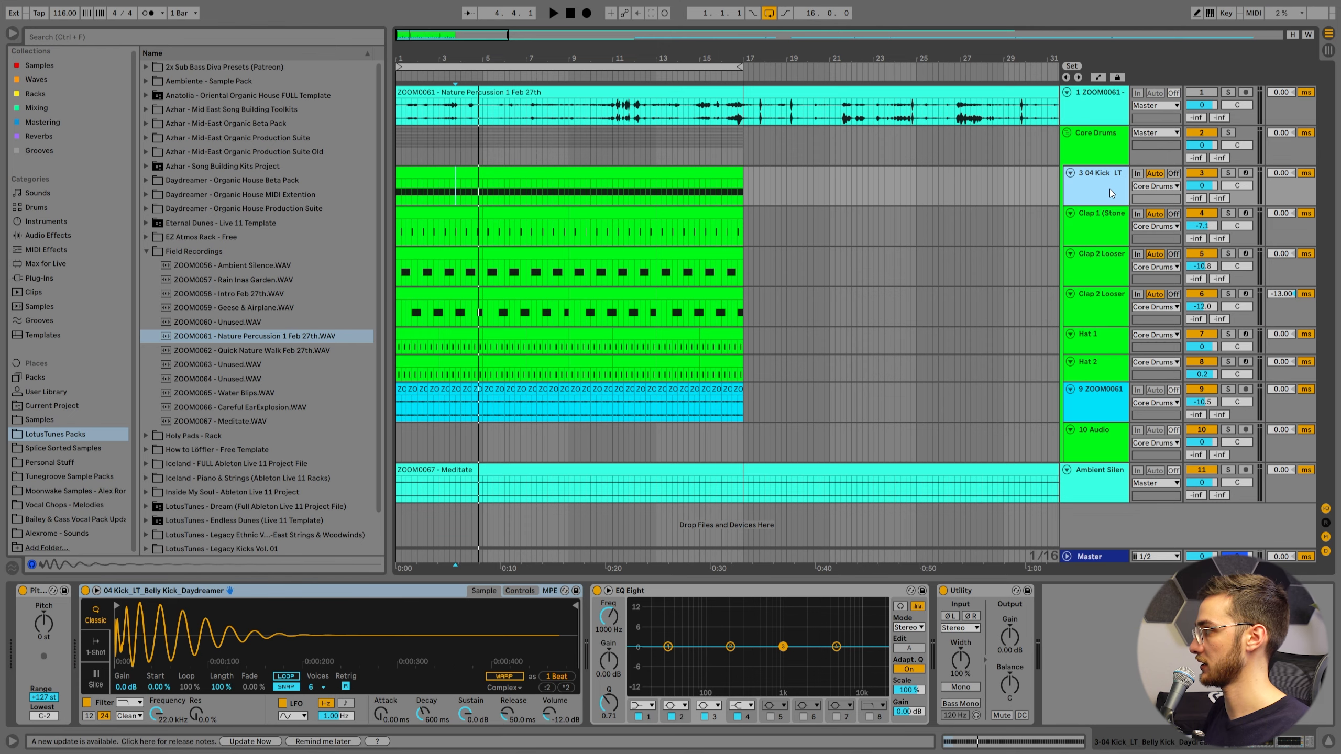
Insert an audio track below the kick track and audition the Nature Percussion recording from 78.2.4
key("ctrl+t")
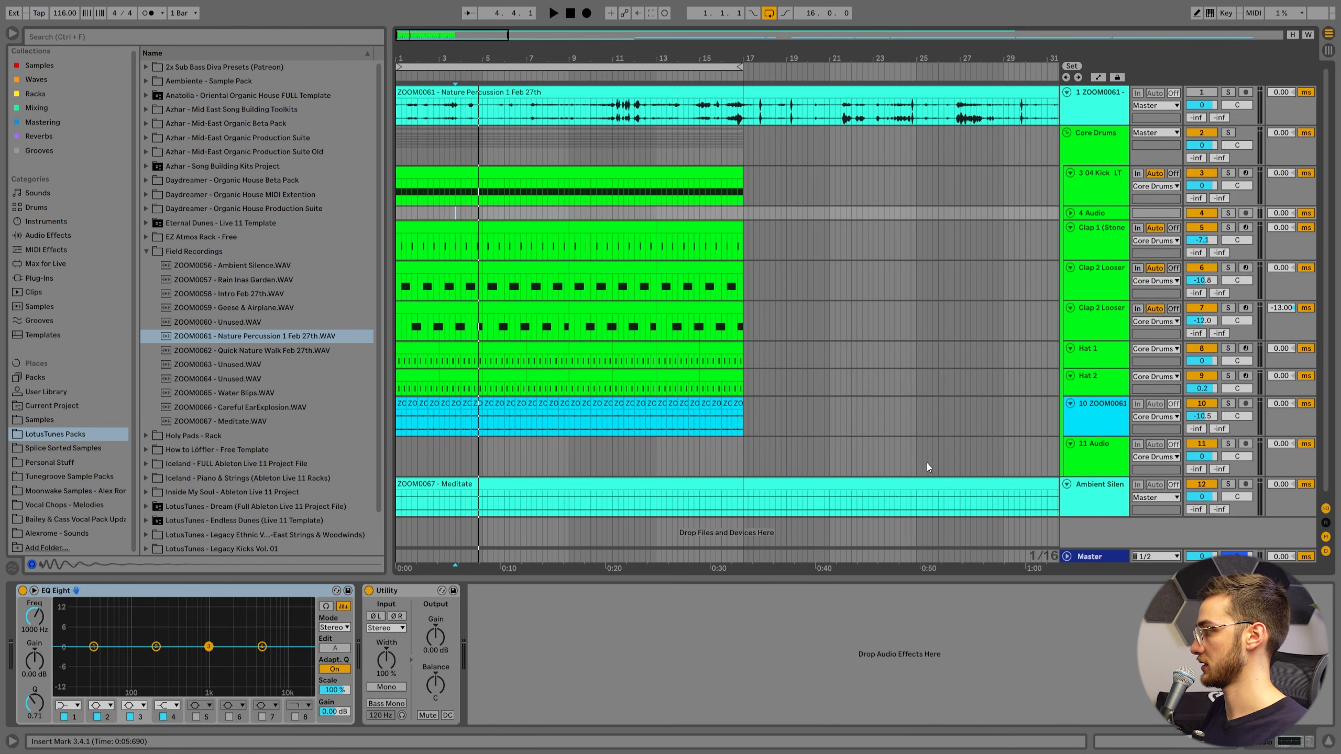
mouse_move(723, 56)
left_mouse_down()
mouse_move(718, 5)
mouse_move(707, 56)
left_mouse_up()
left_click(694, 421)
left_click(636, 424)
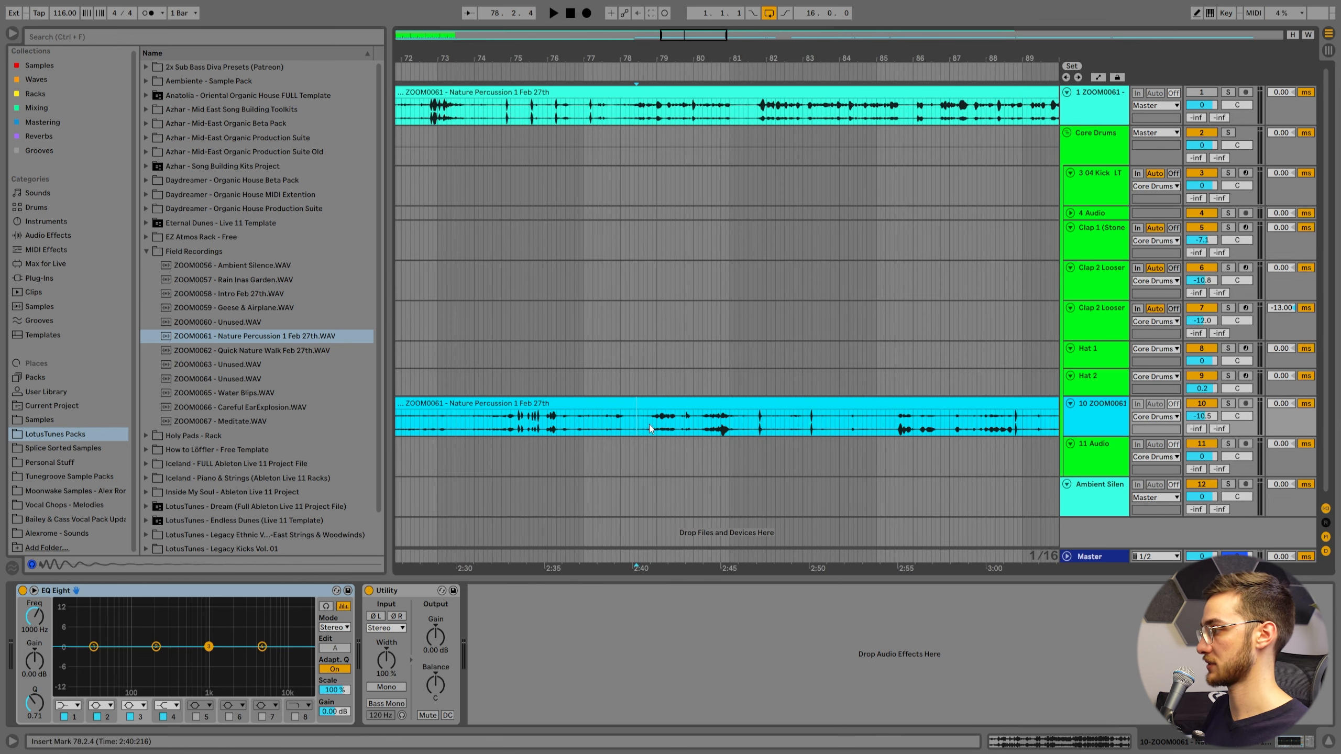
key("space")
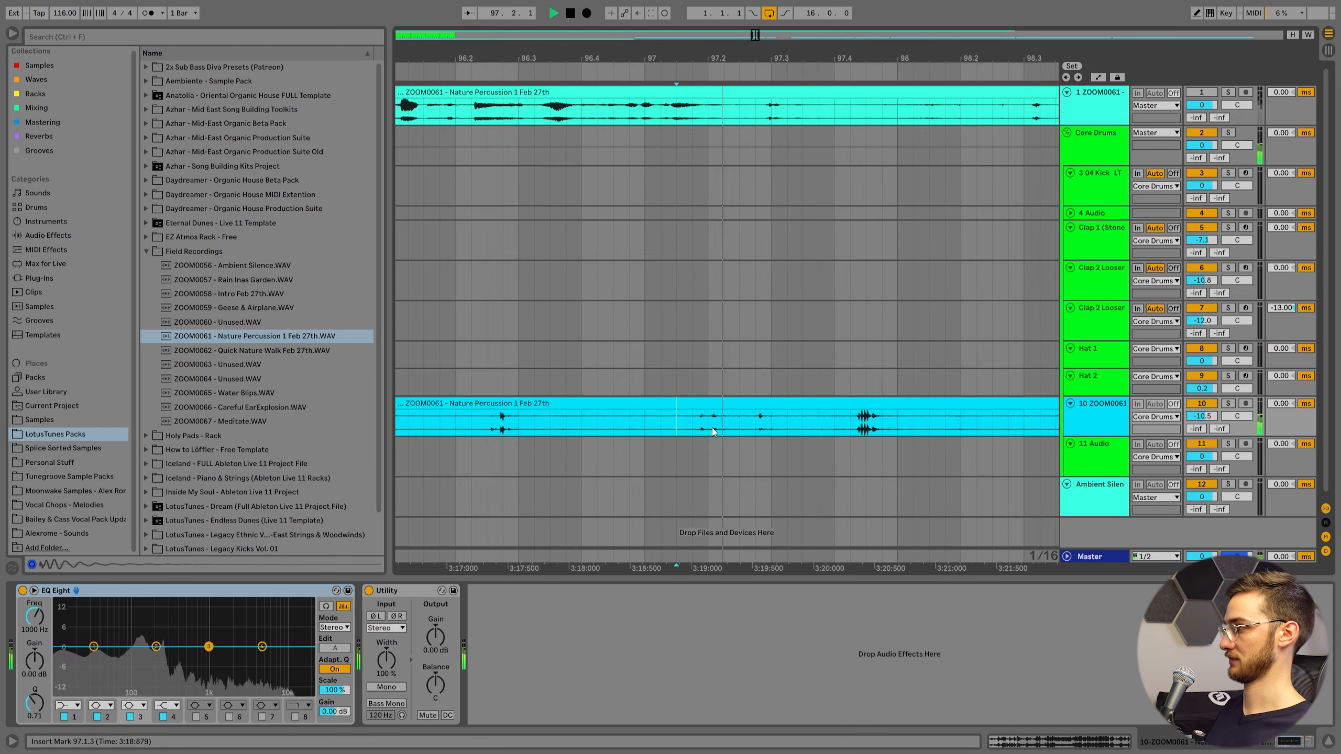
Audition the Nature Percussion recording around bar 97 and split out the one-beat section starting at 97.1.3
key("space")
key("space")
key("space")
left_click_drag(676, 427, 740, 427)
key("ctrl+e")
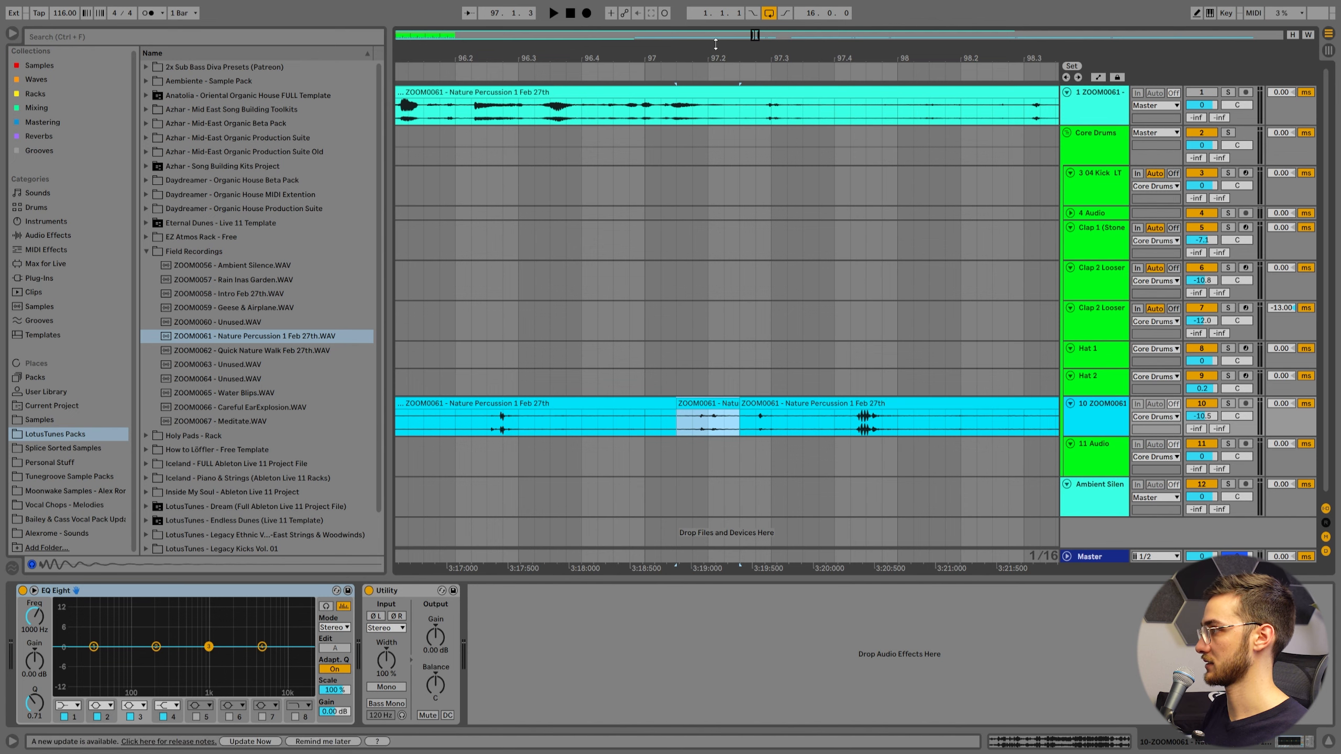
Place the split percussion section at 1.1.1 on the track below the kick, shorten and fade it out, and copy it to 1.2
left_click_drag(710, 53, 922, 26)
left_click(1070, 213)
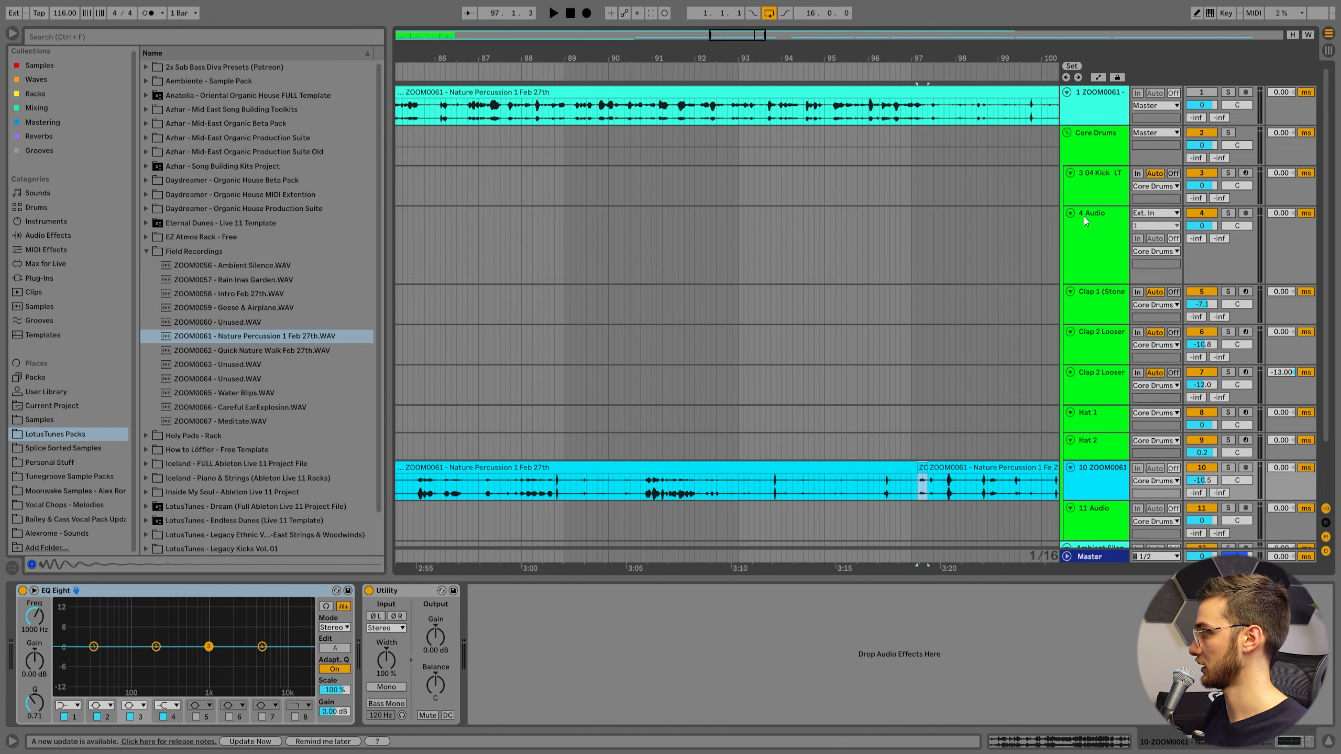
left_click(1084, 216)
left_click_drag(925, 473, 641, 248)
key("w")
key("z")
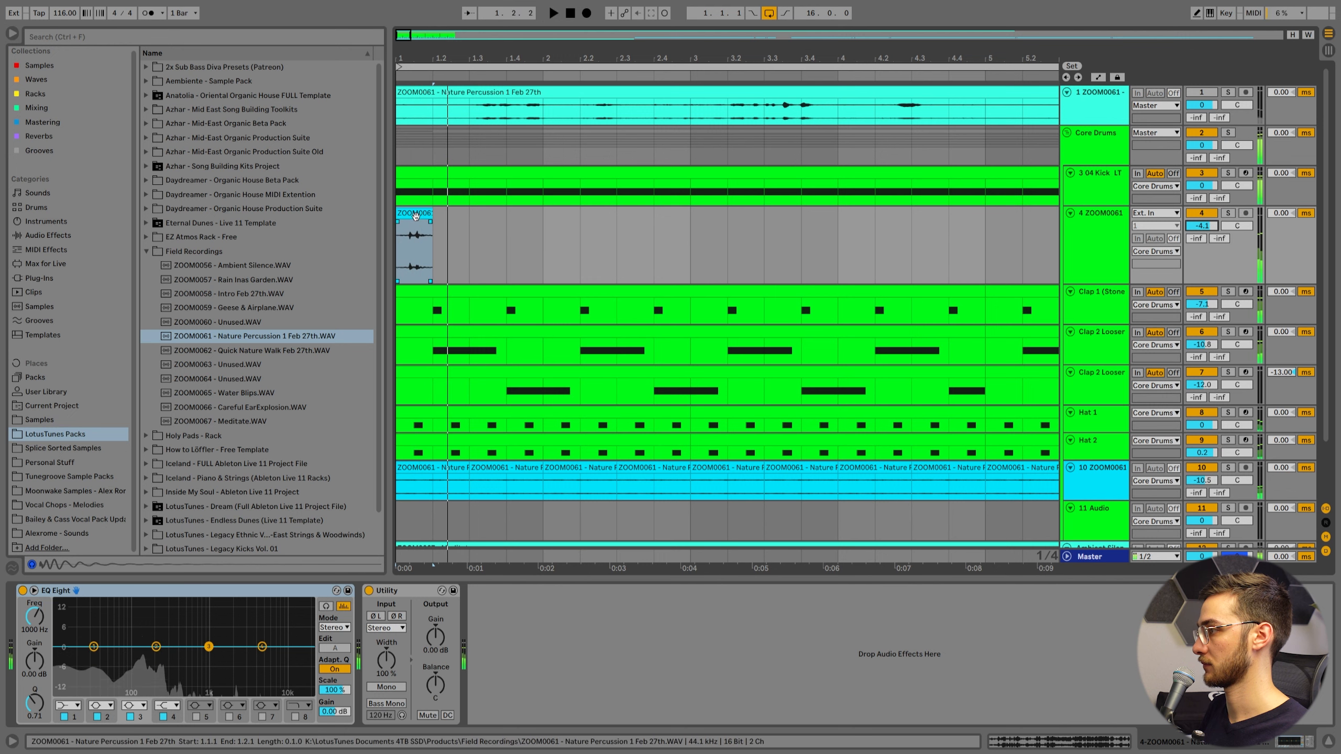
left_click_drag(426, 215, 610, 224)
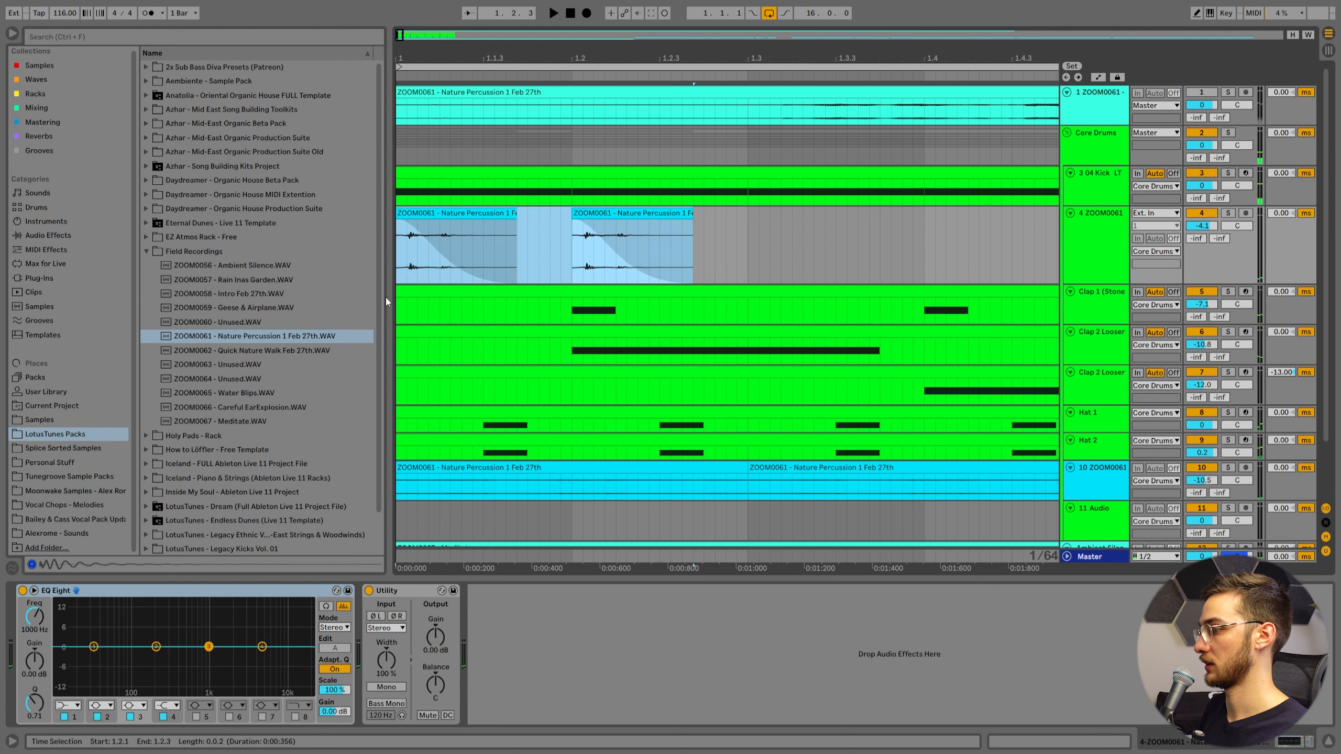
Add a high cut at 5.27 kHz in EQ Eight on the new percussion track and transpose both clips to -7 st with warping on
left_click(295, 717)
left_click_drag(305, 663, 263, 660)
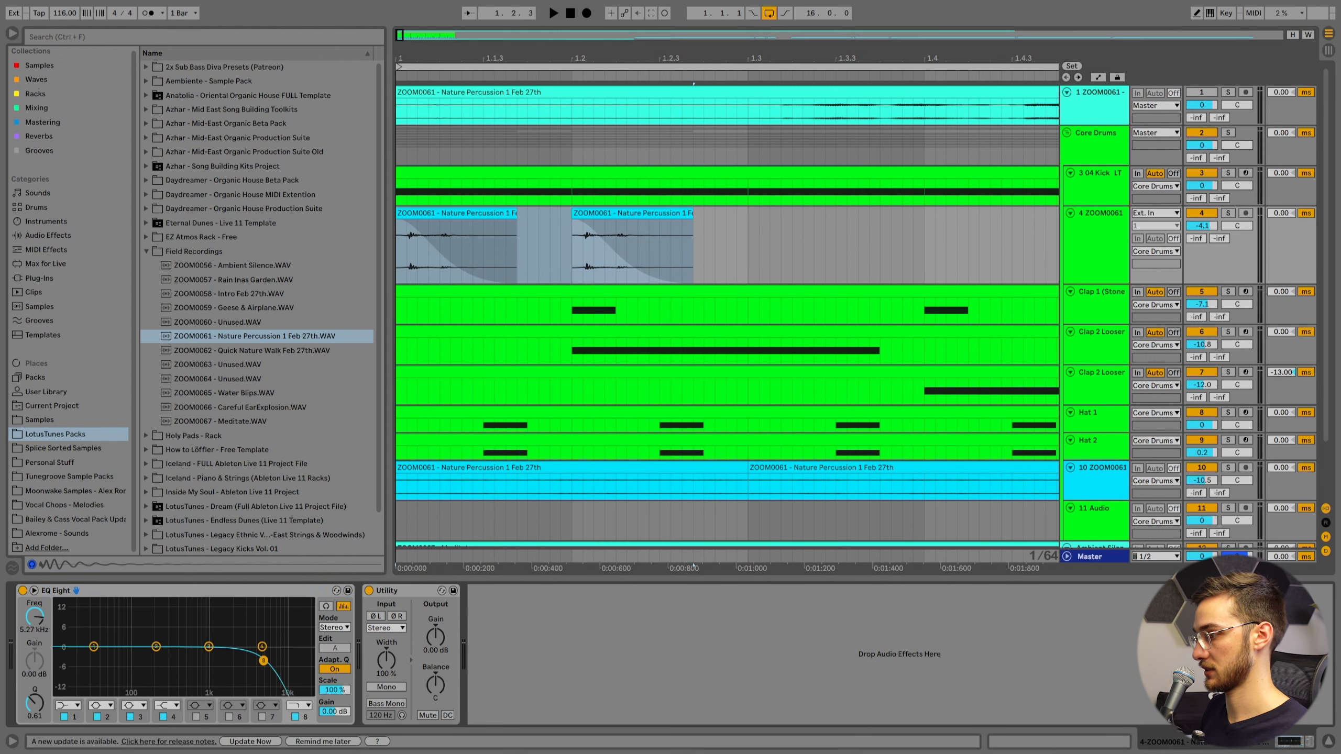
key("shift+Tab")
left_click(163, 216)
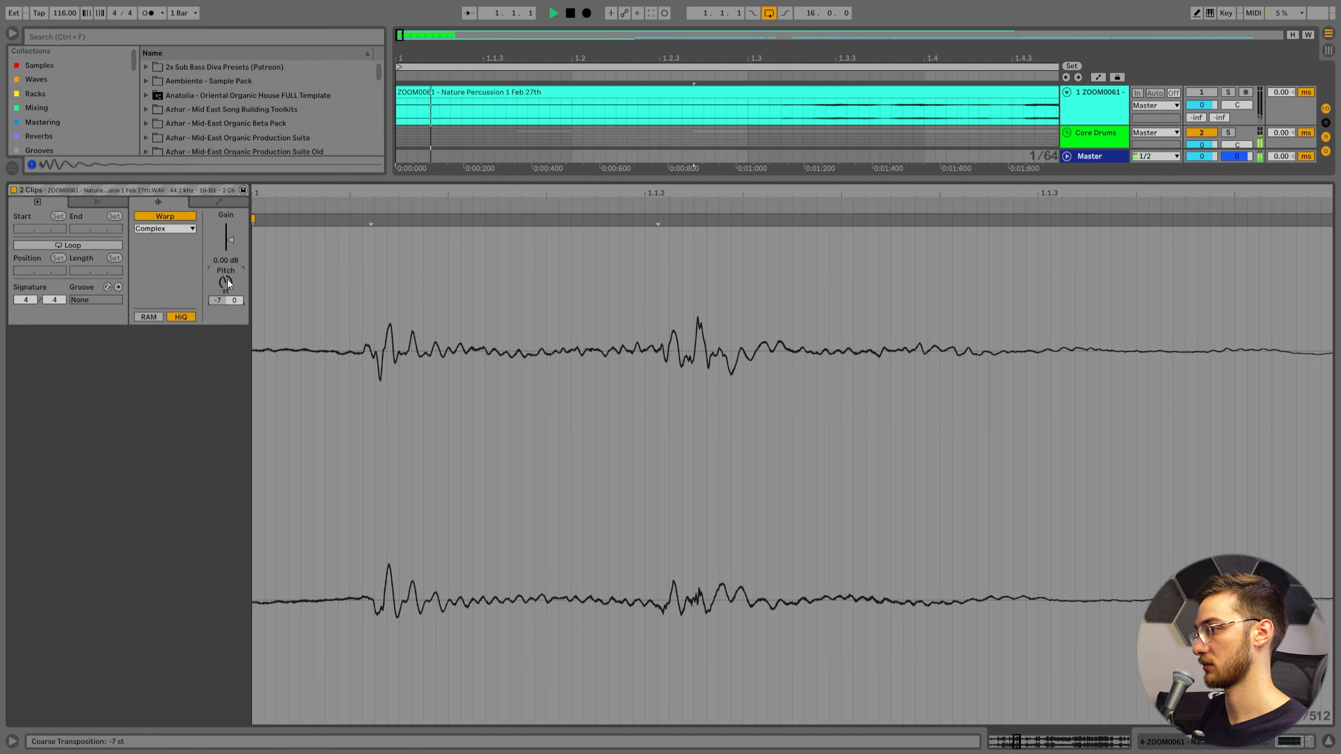
Try Complex Pro warping with an envelope of 8 on both percussion clips, then switch them to Texture while listening
left_click(172, 229)
left_click(163, 296)
left_click(187, 269)
type("8")
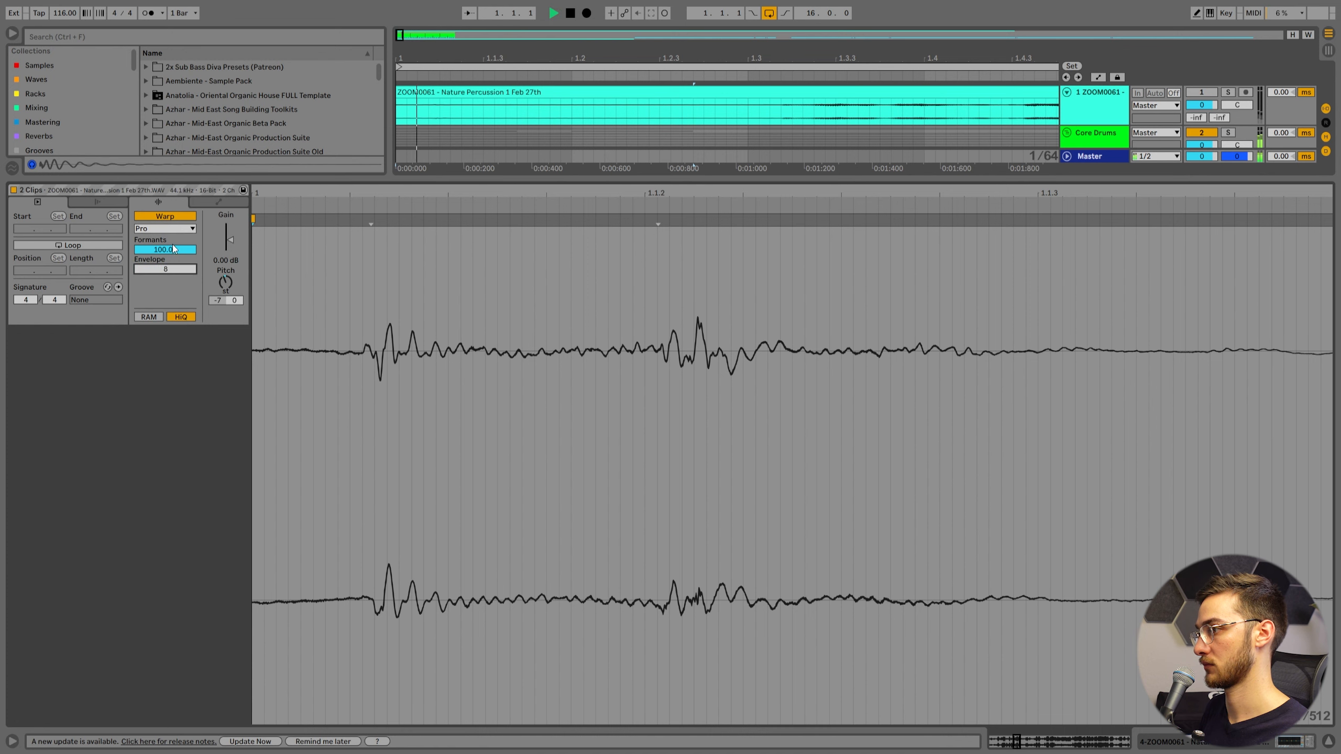
left_click(163, 263)
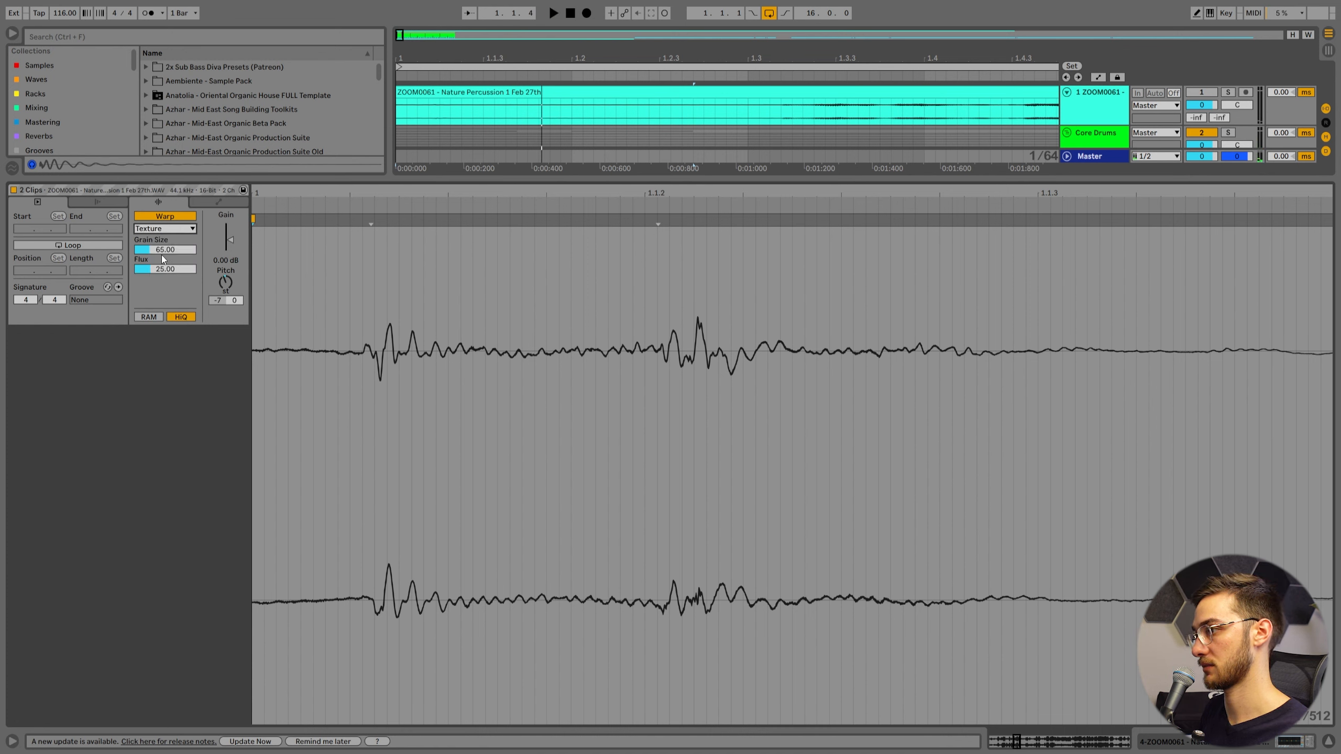
left_click(164, 251)
left_click(299, 279)
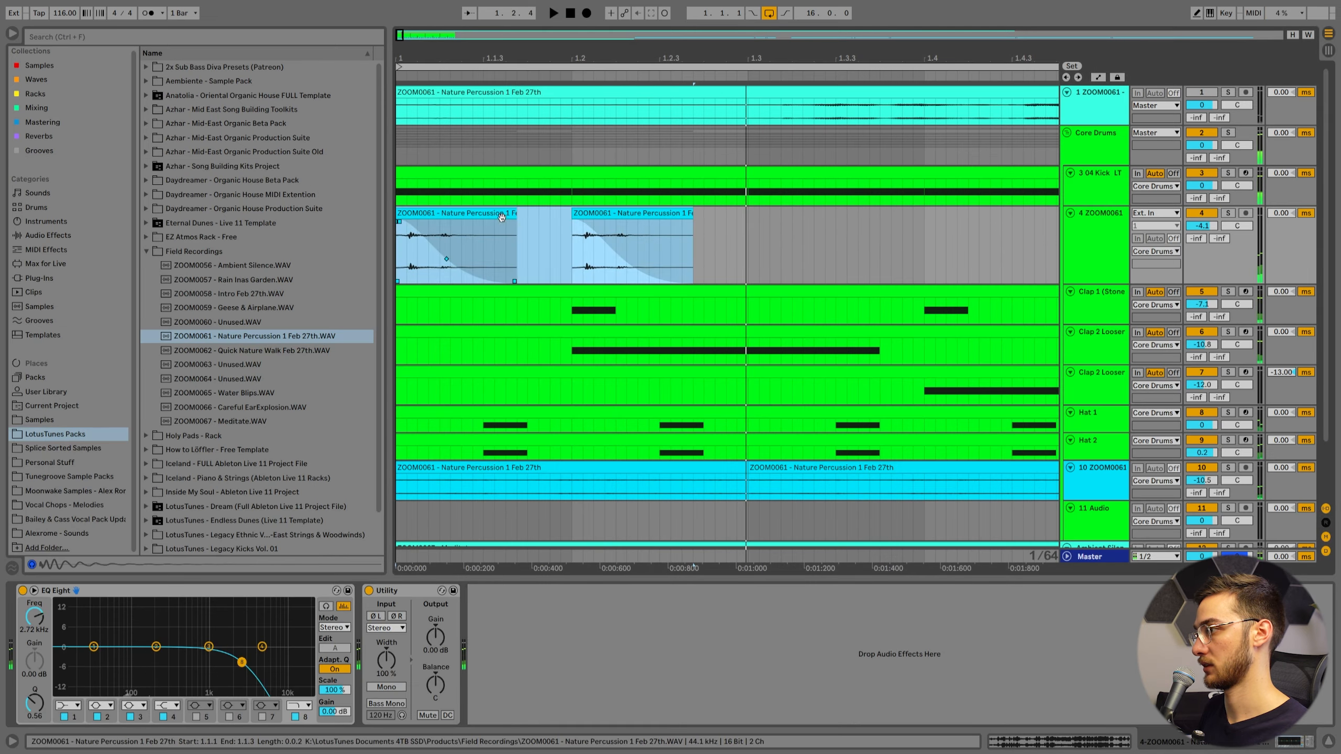
Duplicate the pair of pitched percussion hits across the 16-bar loop below the kick and set that track's delay to -16 ms
left_click(492, 212)
key("space")
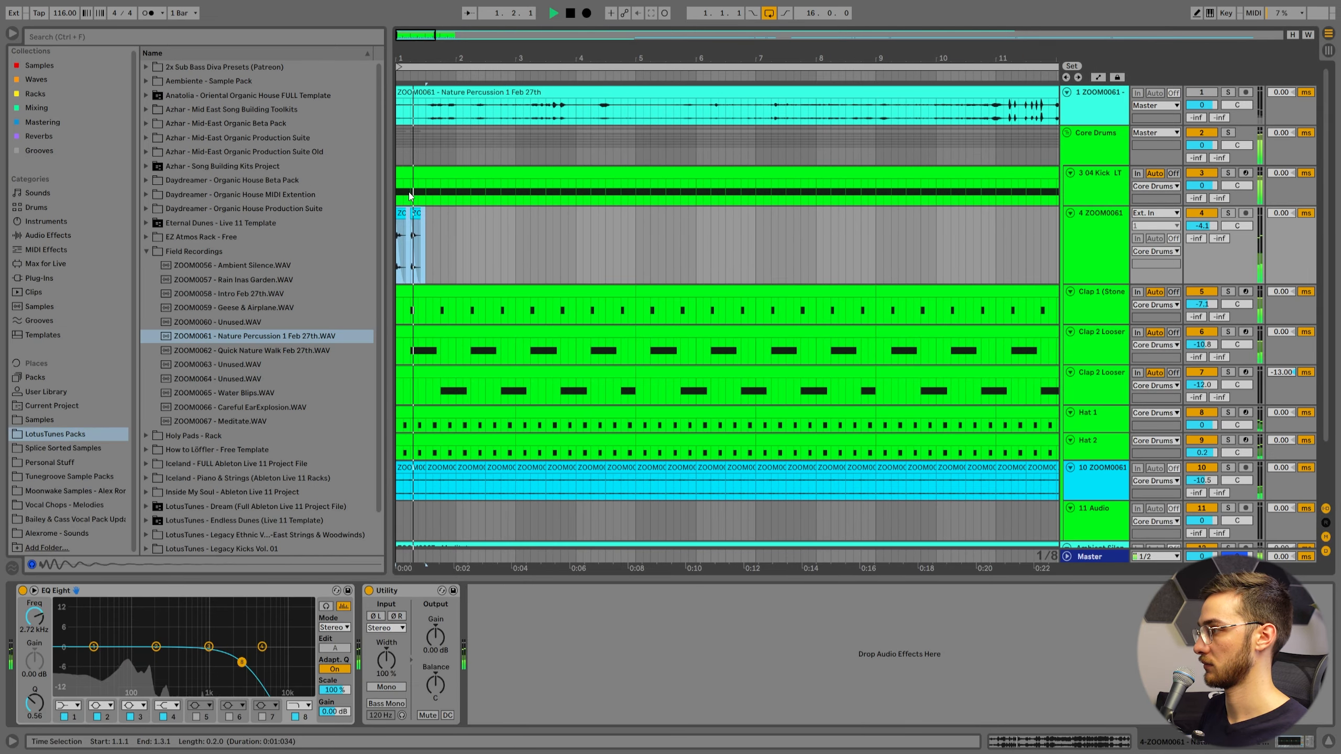
key("ctrl+d")
key("ctrl+d")
key("ctrl+d")
key("ctrl+d")
key("ctrl+d")
key("ctrl+d")
key("ctrl+d")
key("ctrl+d")
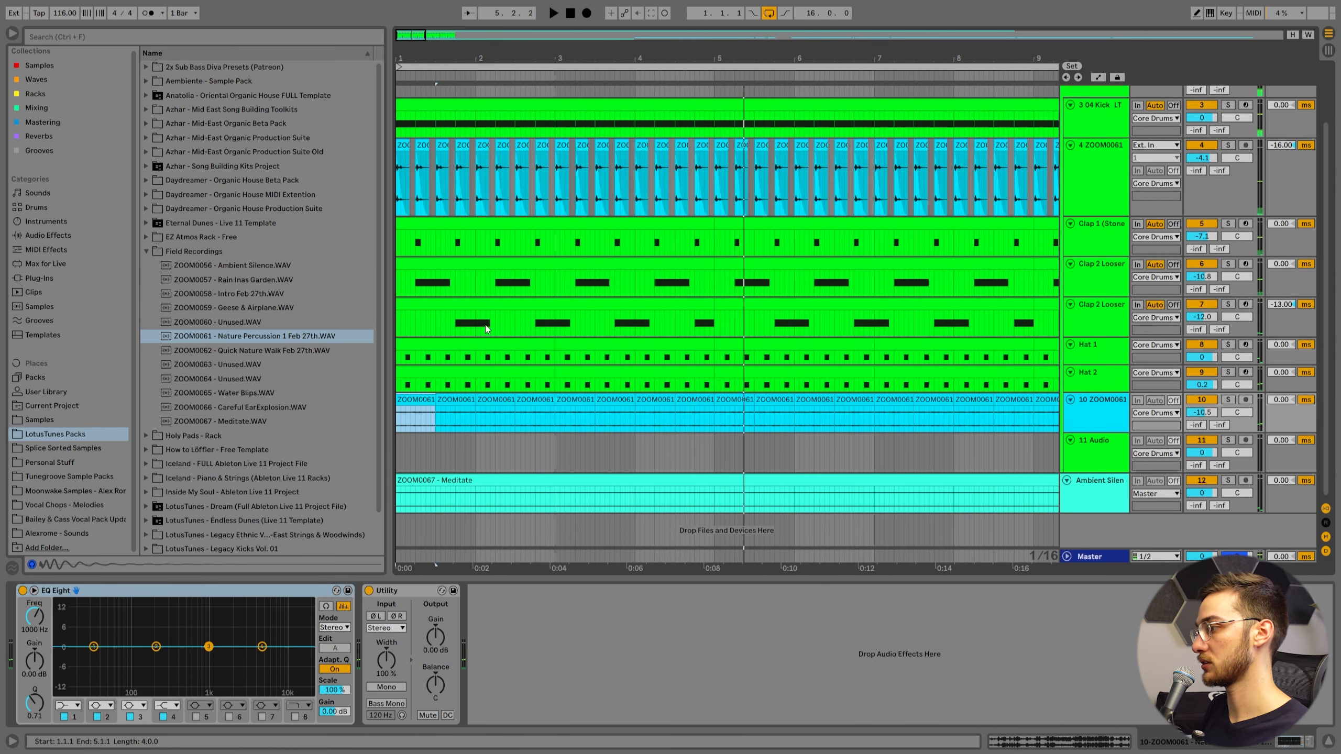
Select all looped clips up to bar 17 on the enlarged Nature Percussion track and shift their sample content during playback, soloed and with the drums
left_click(425, 426)
left_click_drag(1082, 433, 1081, 496)
left_click(674, 512)
left_click(412, 400)
left_click_drag(479, 59, 420, 90)
left_click(810, 399, "shift")
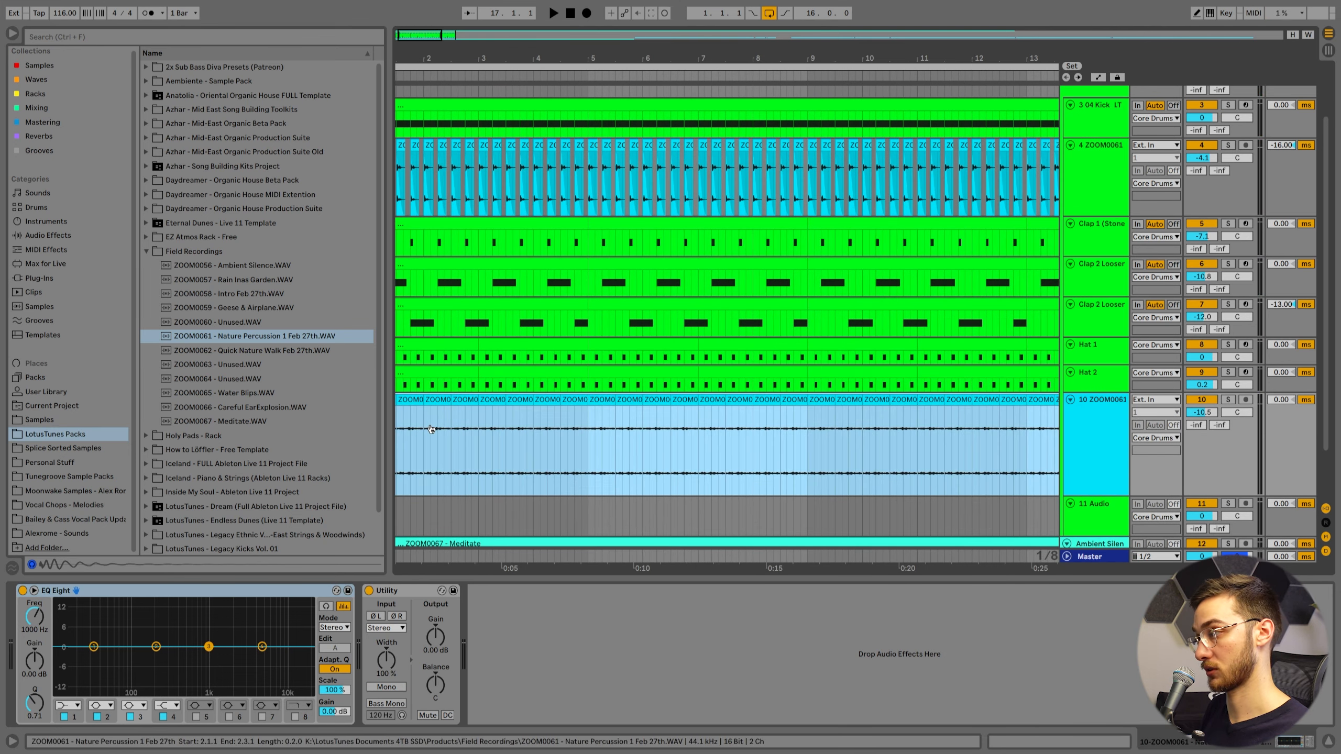
left_click_drag(425, 58, 472, 77)
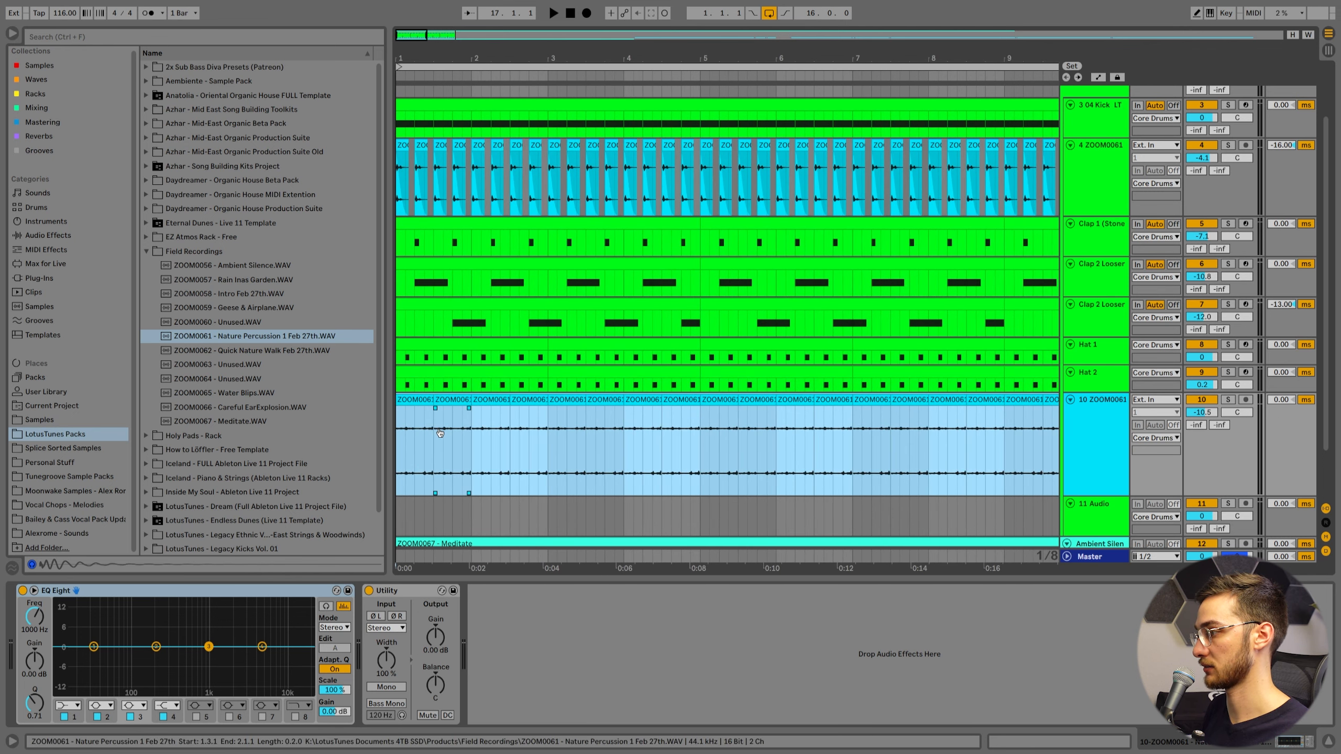
key("space")
left_click(1229, 400)
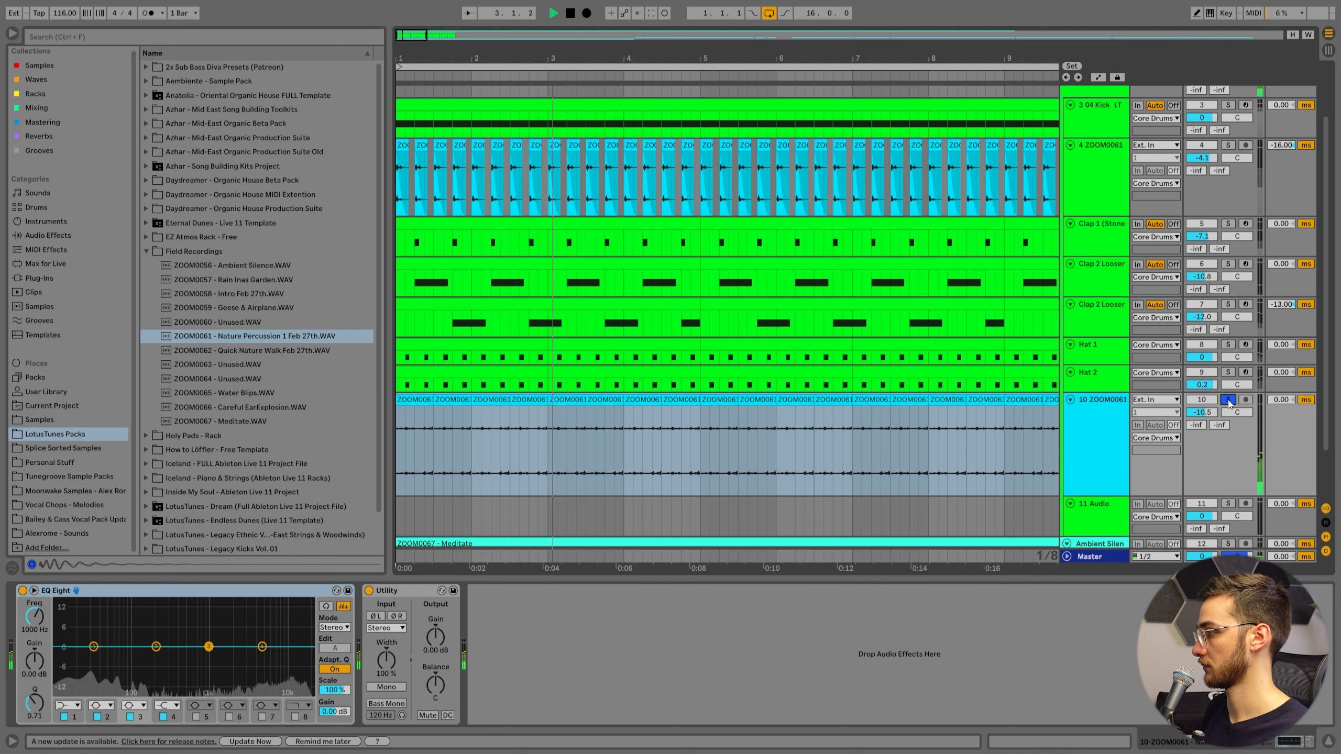
left_click(1229, 400)
left_click(595, 440)
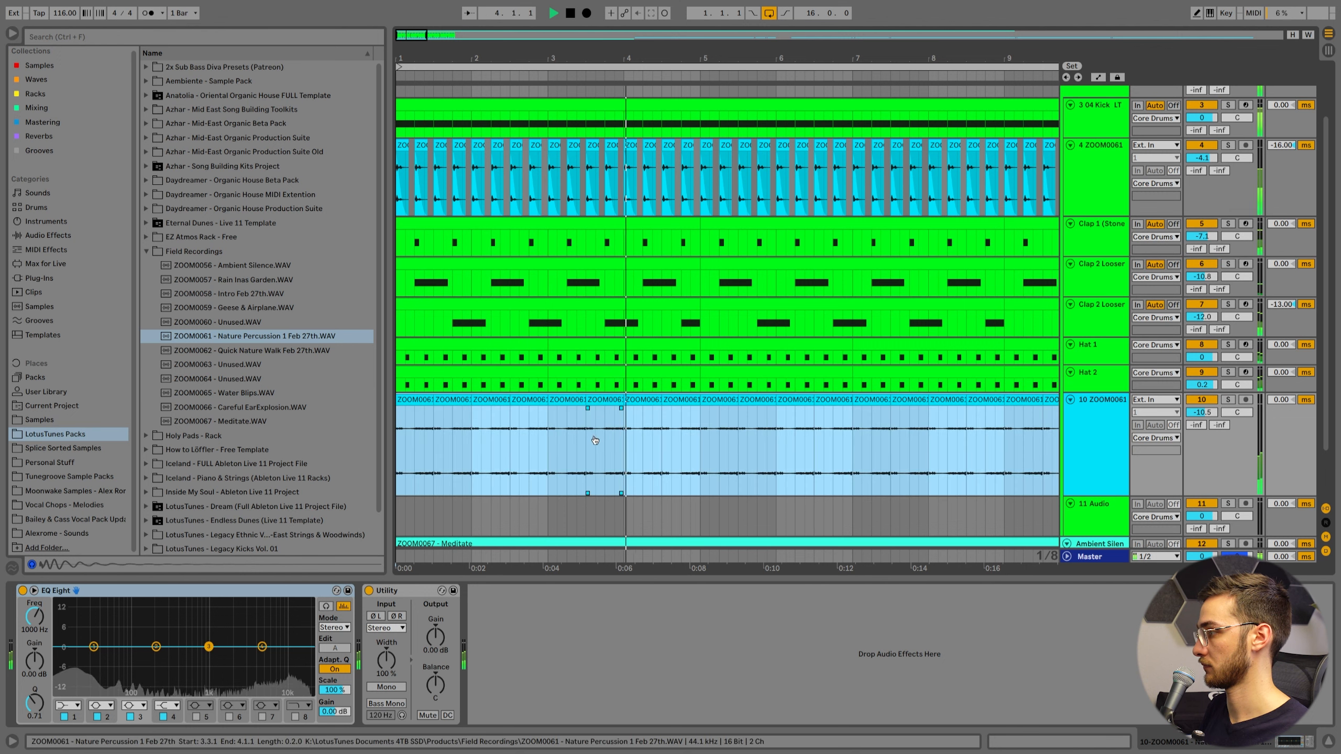
left_click(657, 441)
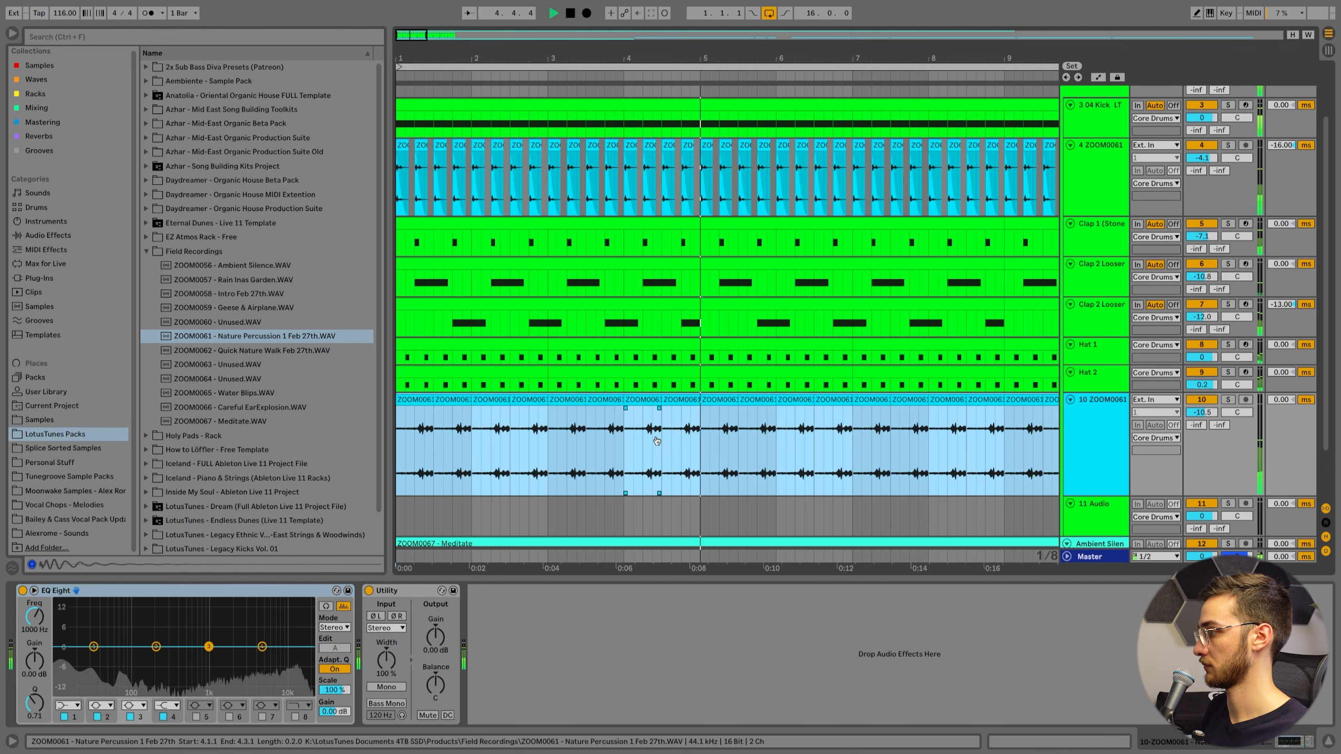
left_click(740, 439)
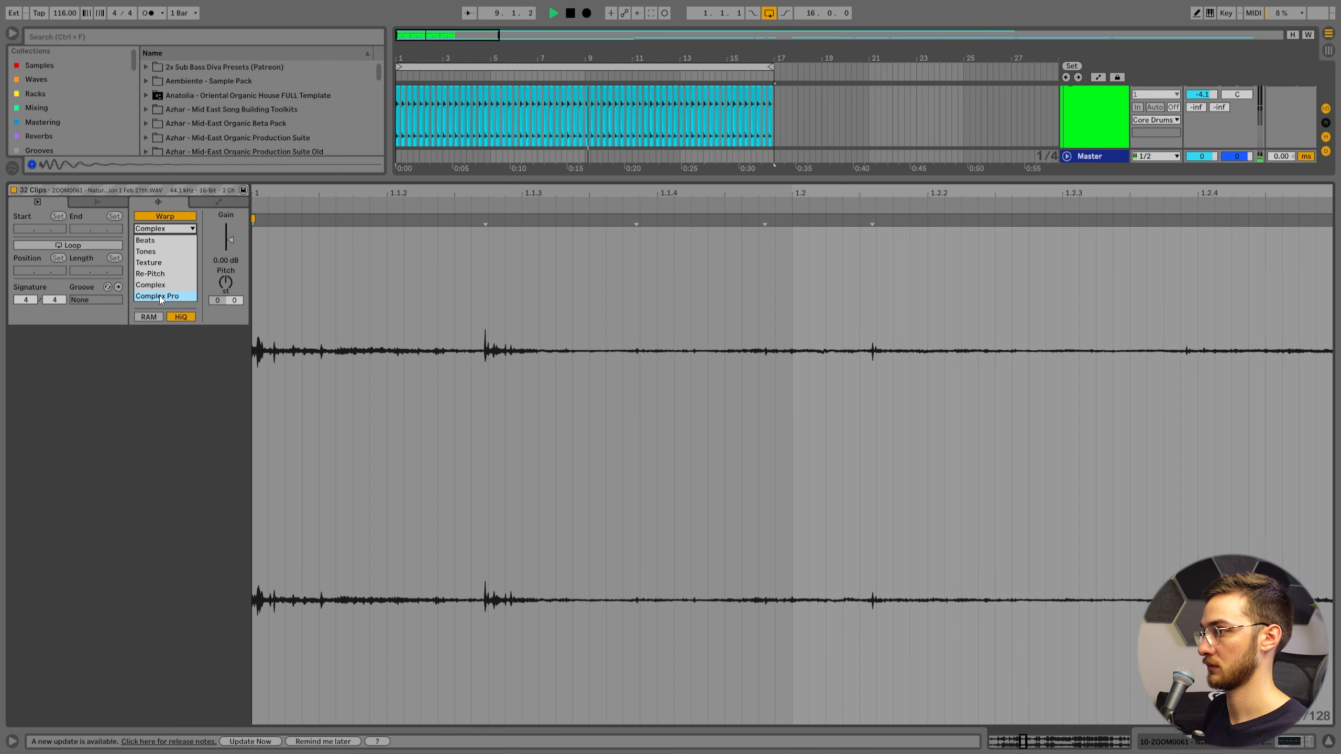
Add a 156 Hz low cut to the looped Nature Percussion track, set its volume to -11.3 dB and audition it with the drums
left_click(158, 284)
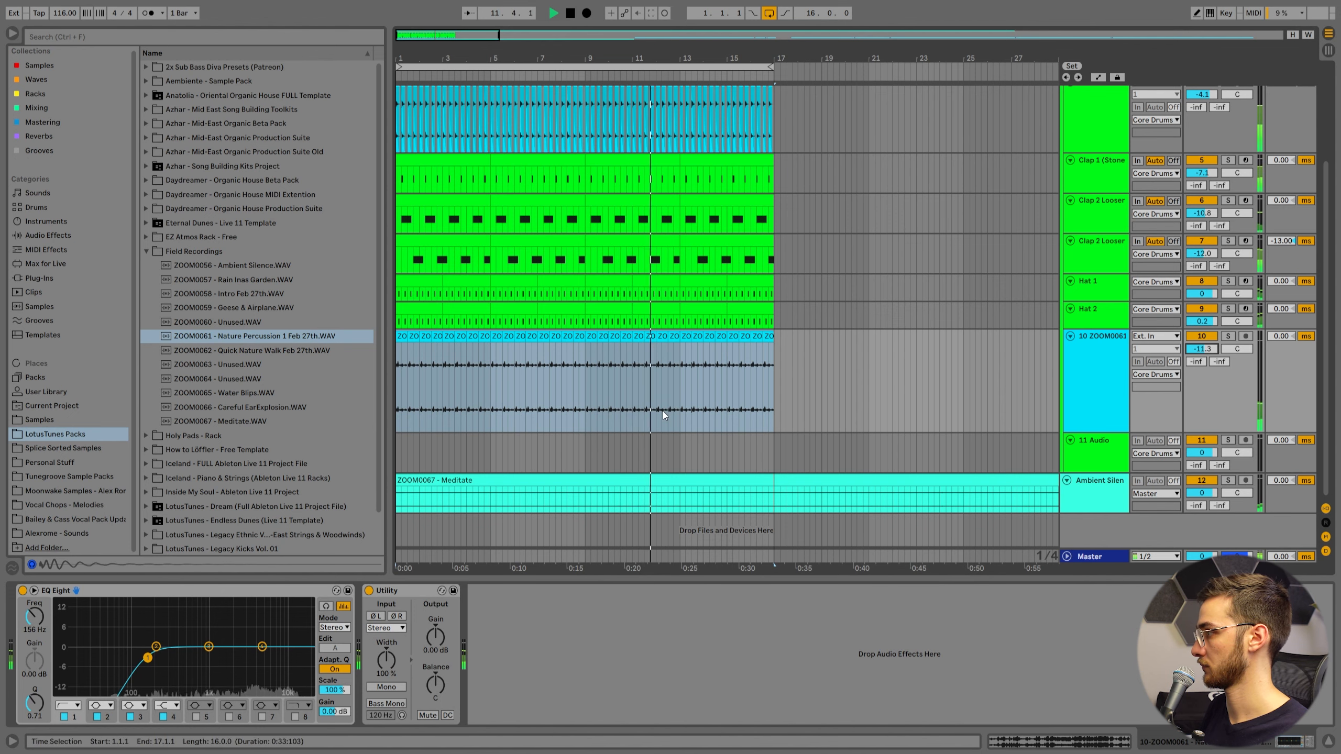
scroll(681, 407, "up", 3)
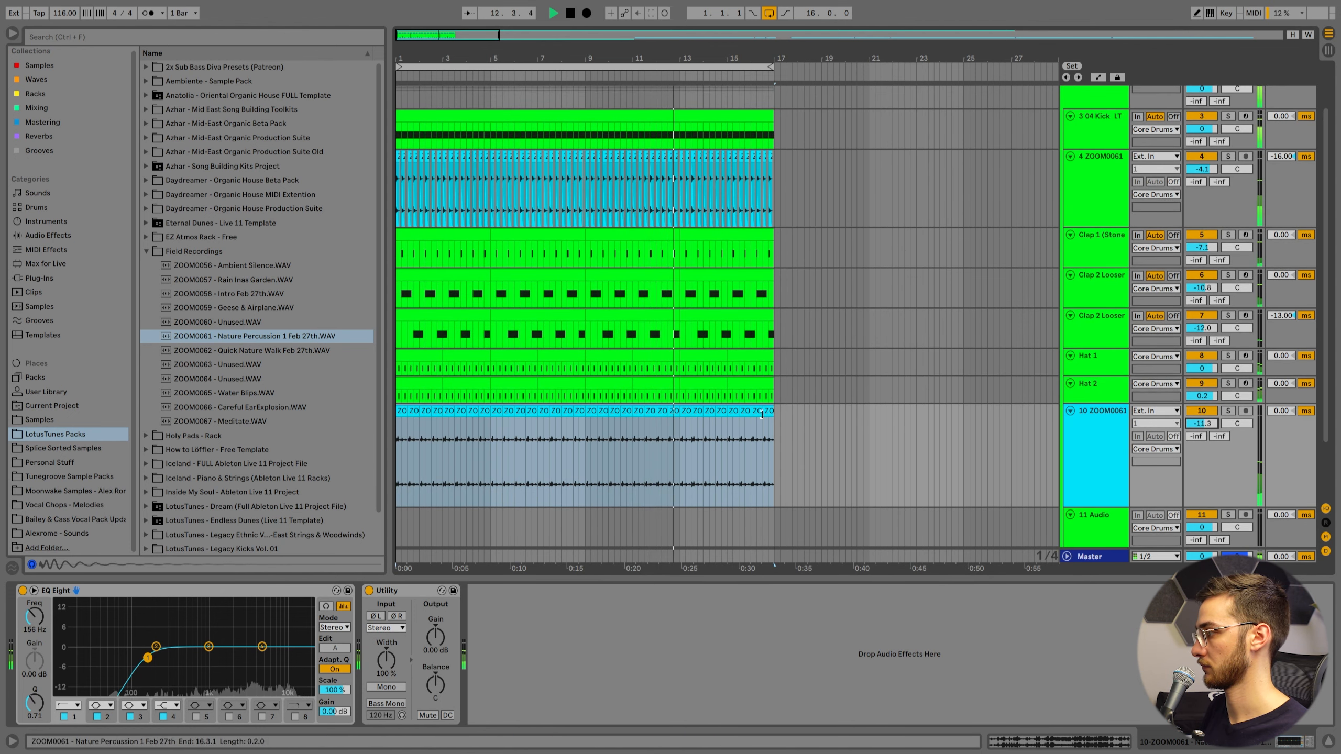
key("space")
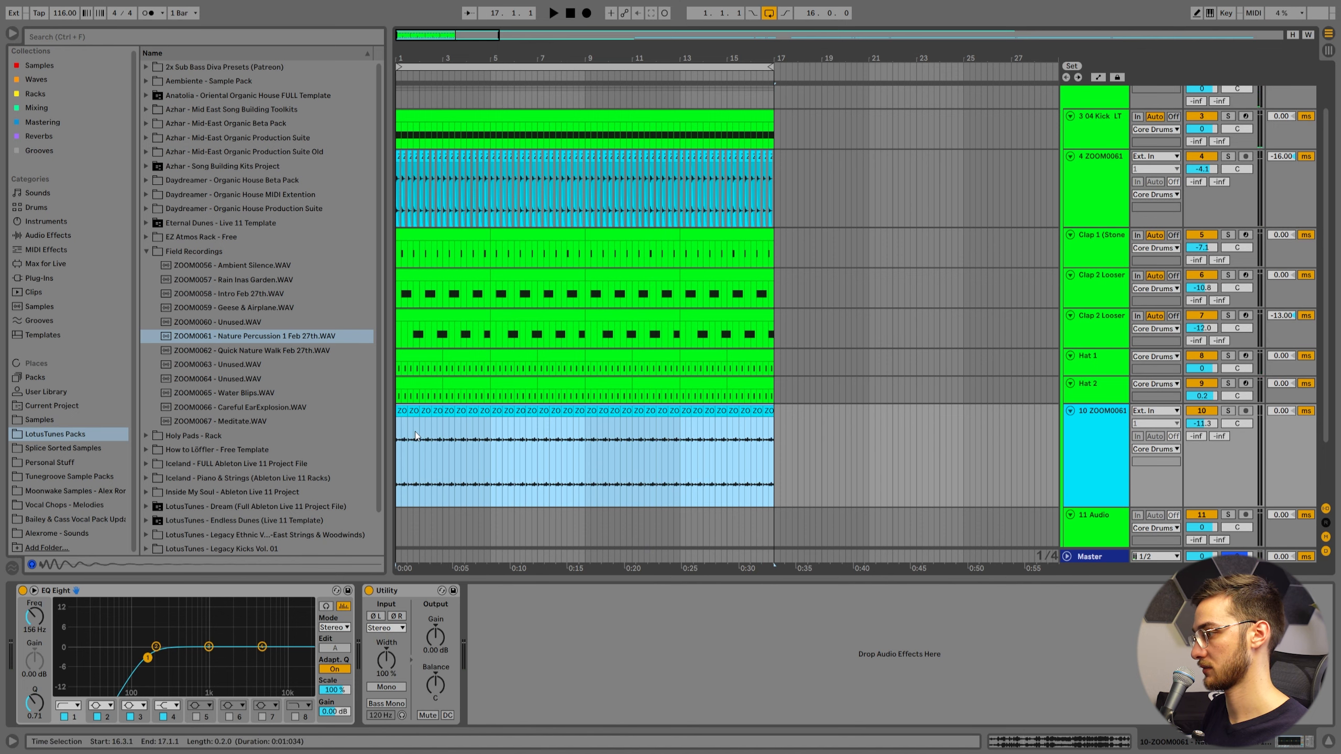
key("space")
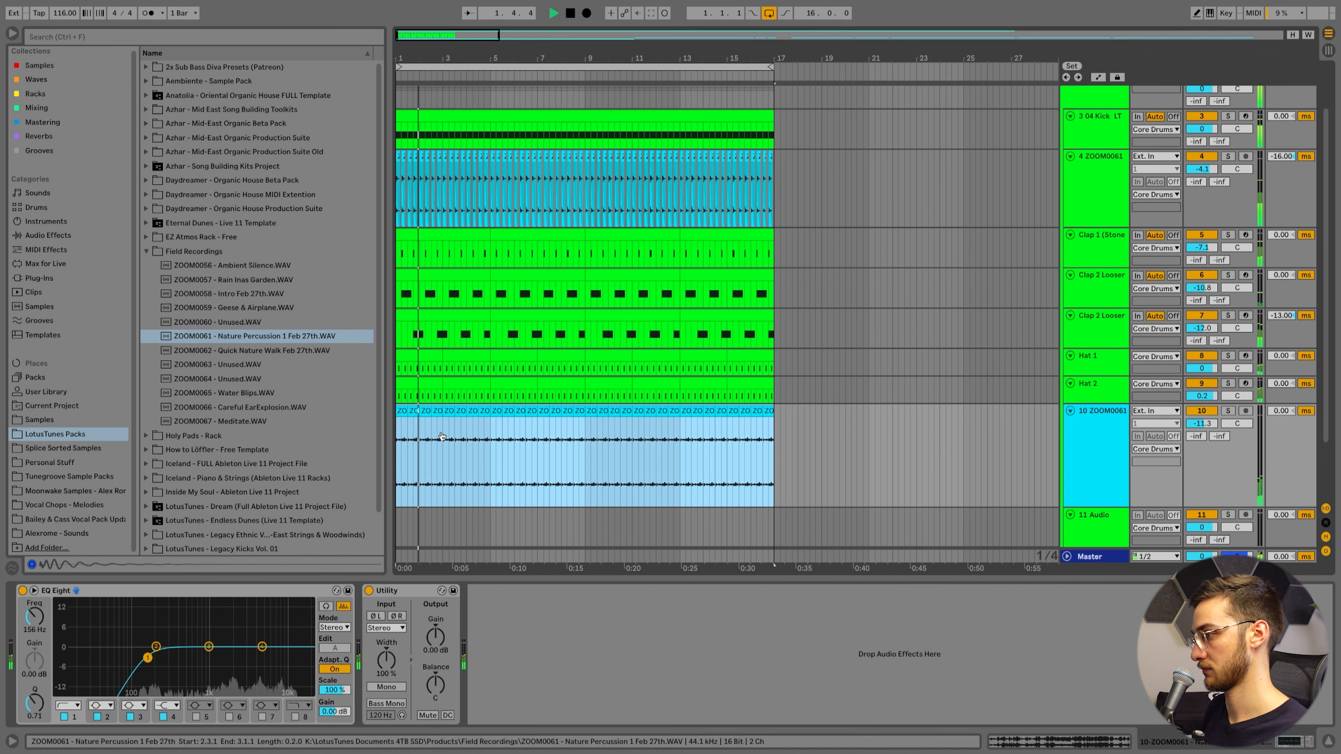
scroll(763, 209, "up", 2)
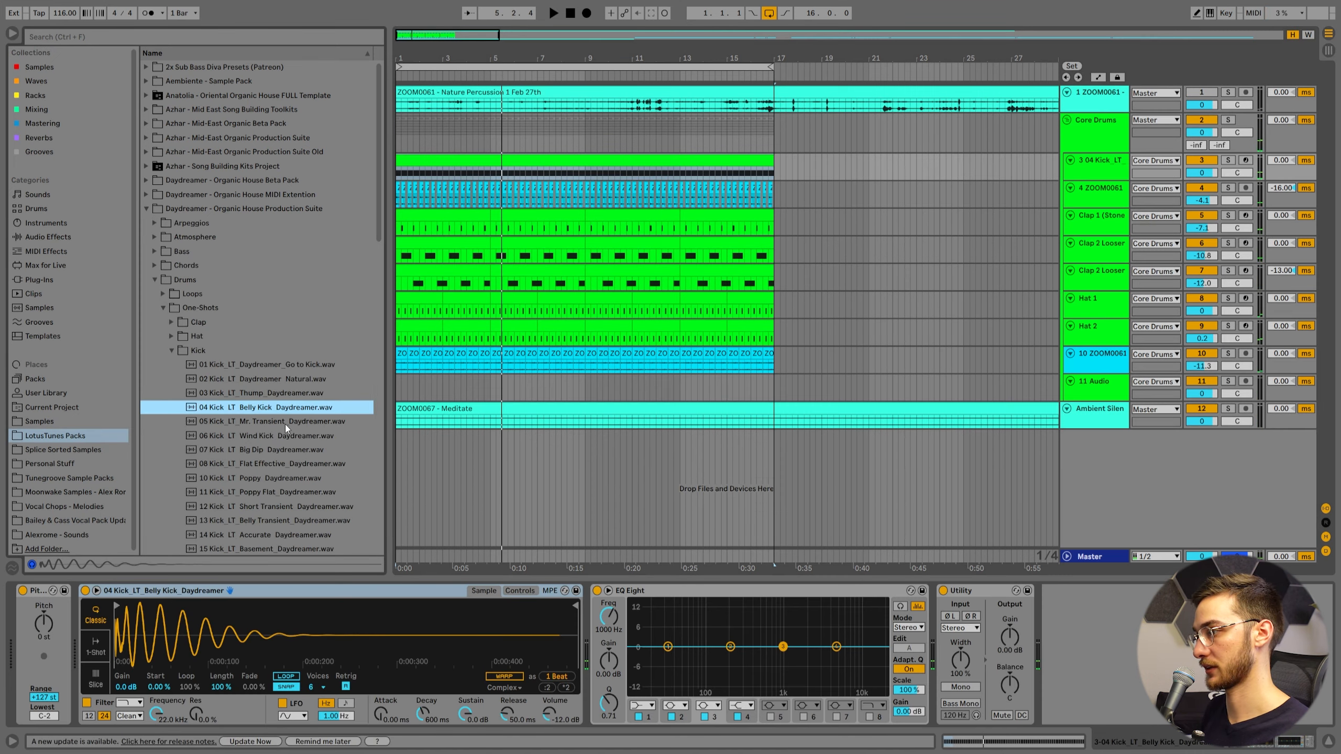
Swap the kick sample for 39 Kick LT Keep it Cool II, boost it around 60 Hz and set its volume to -3.5 dB
scroll(285, 425, "down", 1)
left_click(270, 389)
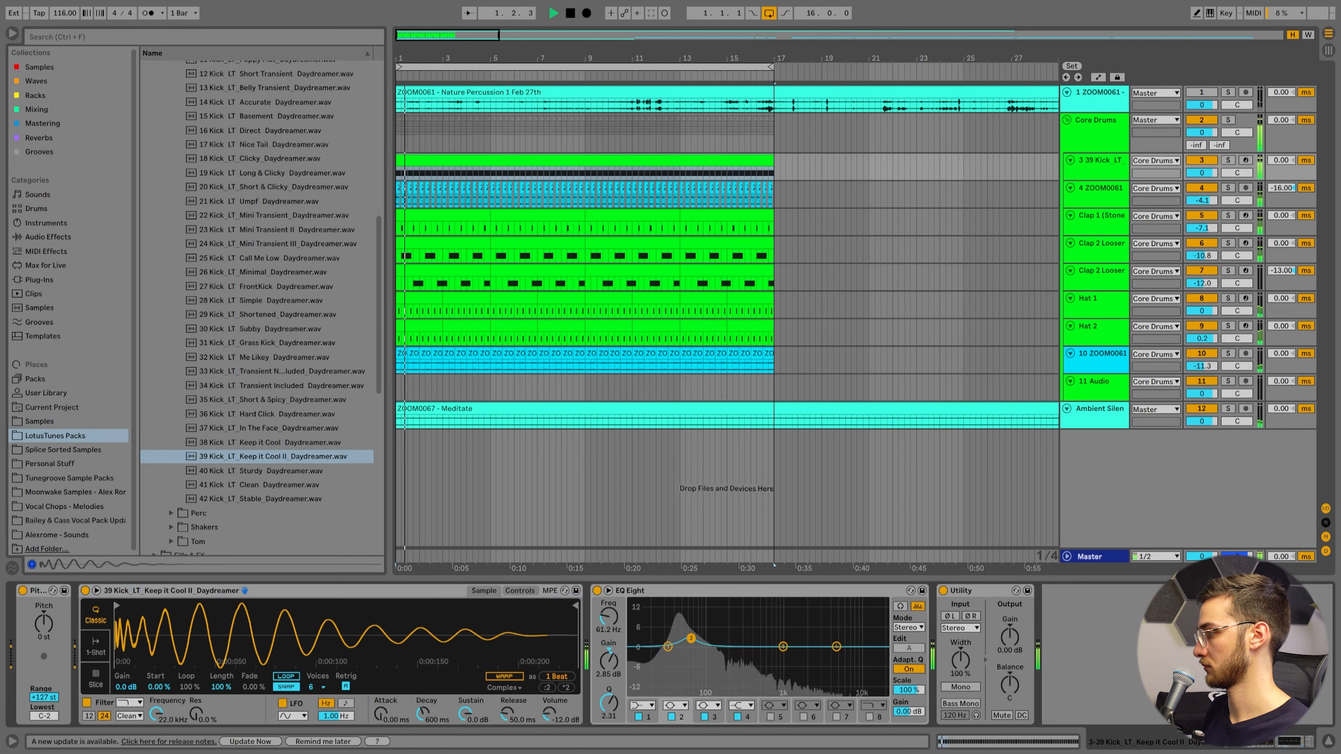
left_click_drag(690, 638, 684, 641)
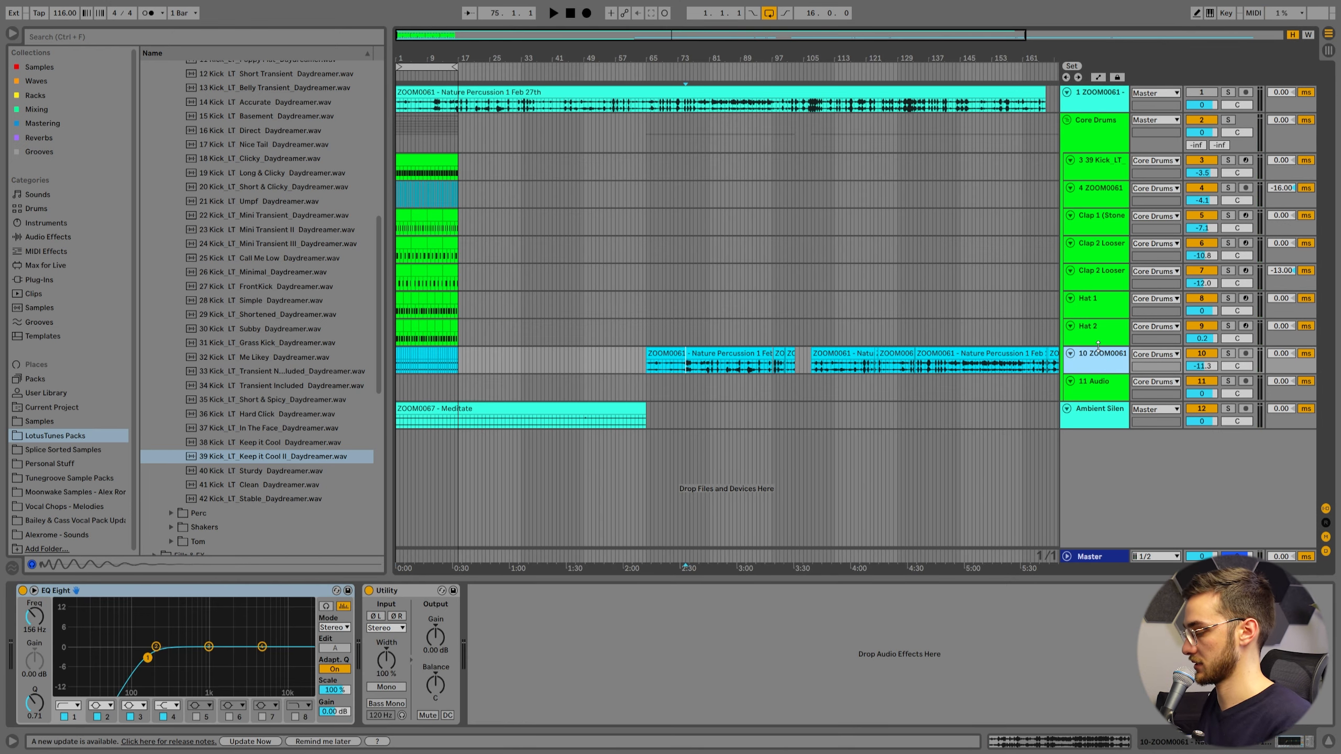
Insert a MIDI track in the Core Drums group below the empty audio track
left_click(1096, 145)
key("ctrl+shift+t")
left_click(1066, 410)
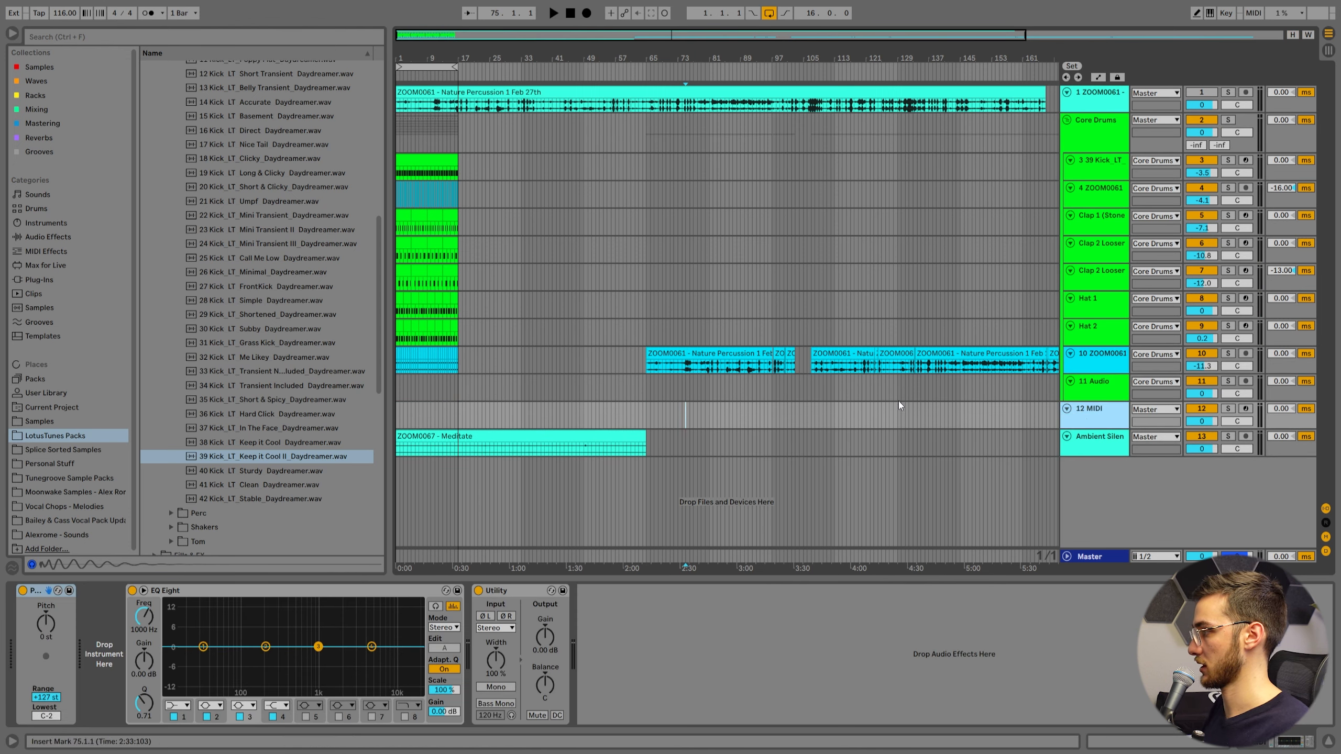
Set the arrangement's fixed grid to 1/16 around bar 120 of the Nature Percussion recording
right_click(723, 438)
right_click(791, 417)
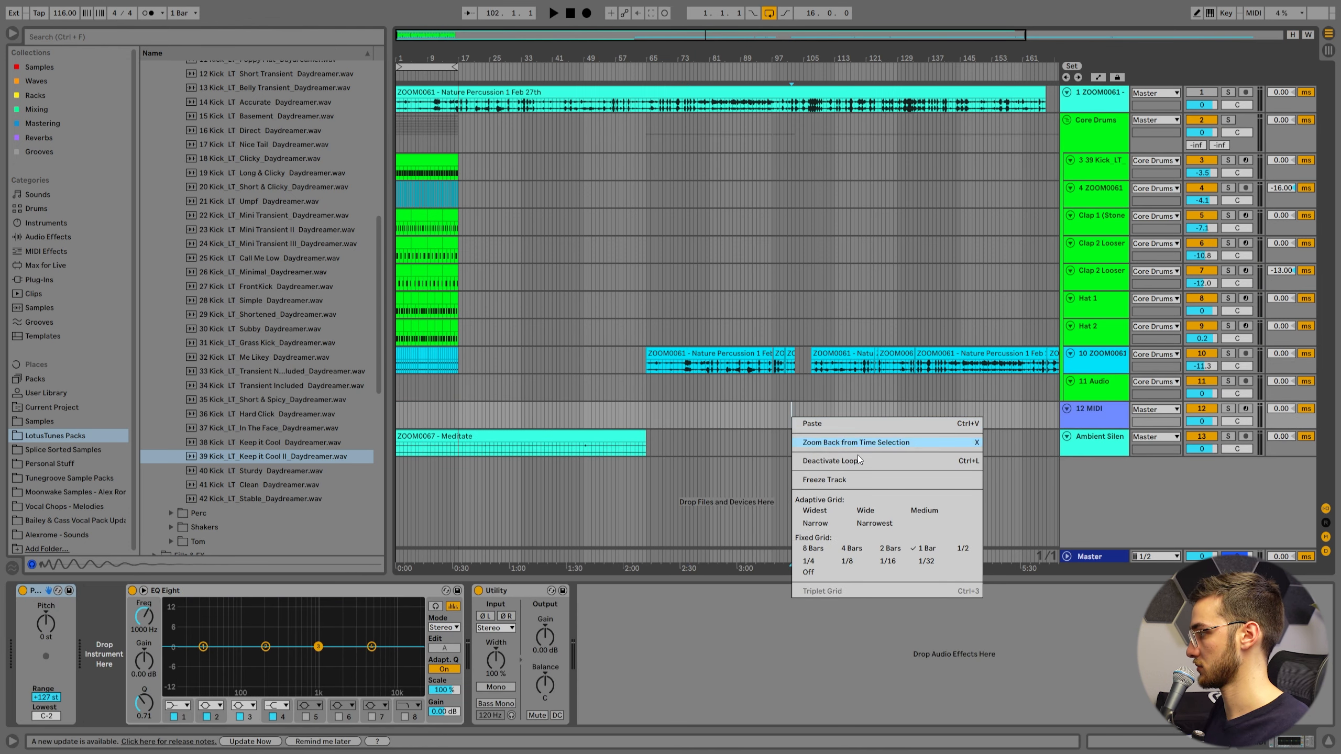
left_click(900, 550)
left_click_drag(894, 59, 891, 137)
right_click(738, 376)
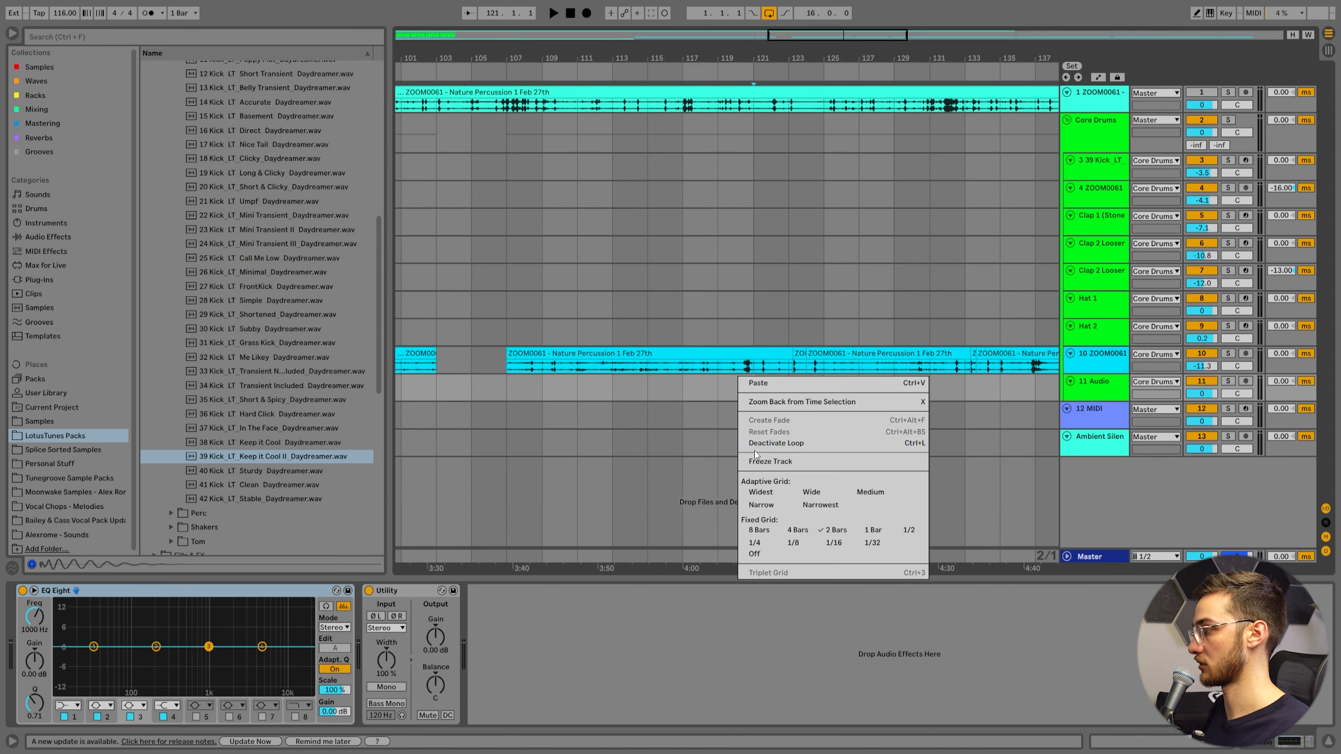
left_click(829, 548)
Audition the Nature Percussion track soloed from 120.2.3 and split out the section from 120.2.3 to 120.4.3
left_click(742, 365)
key("s")
key("space")
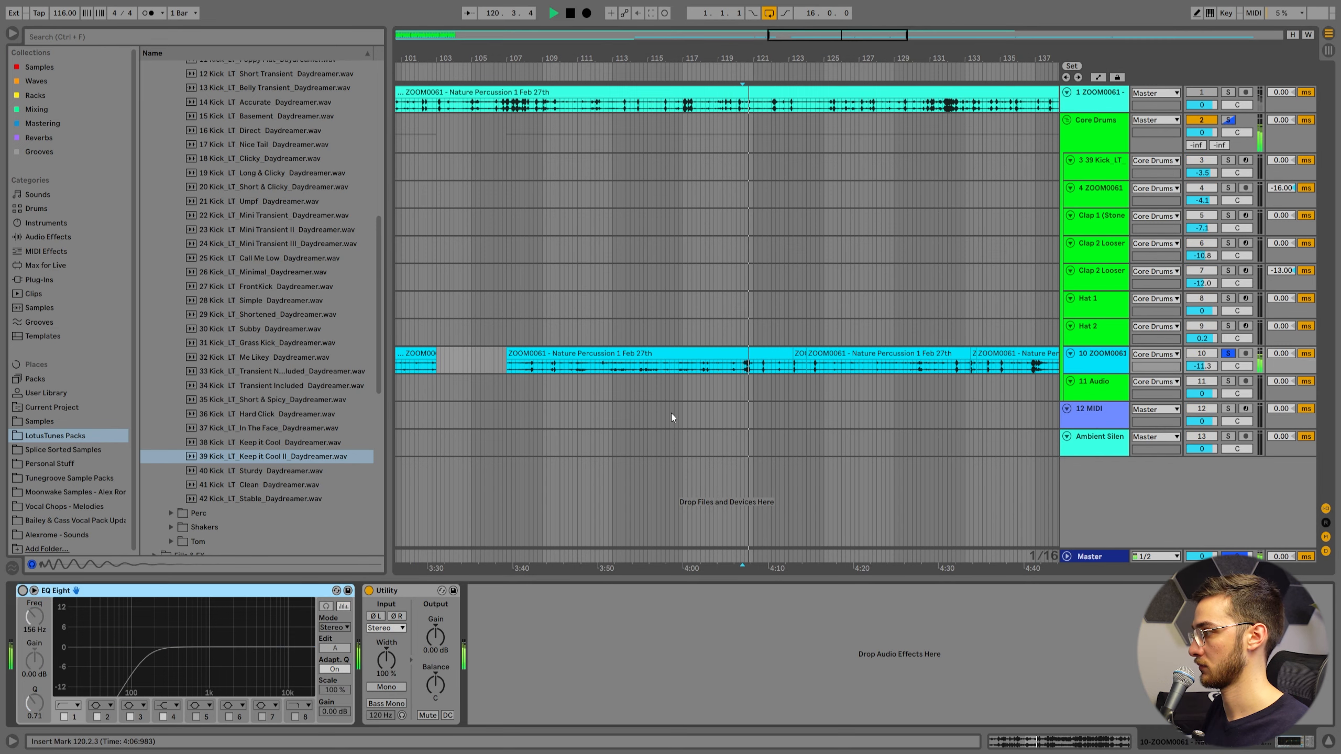
key("space")
left_click_drag(749, 60, 697, 333)
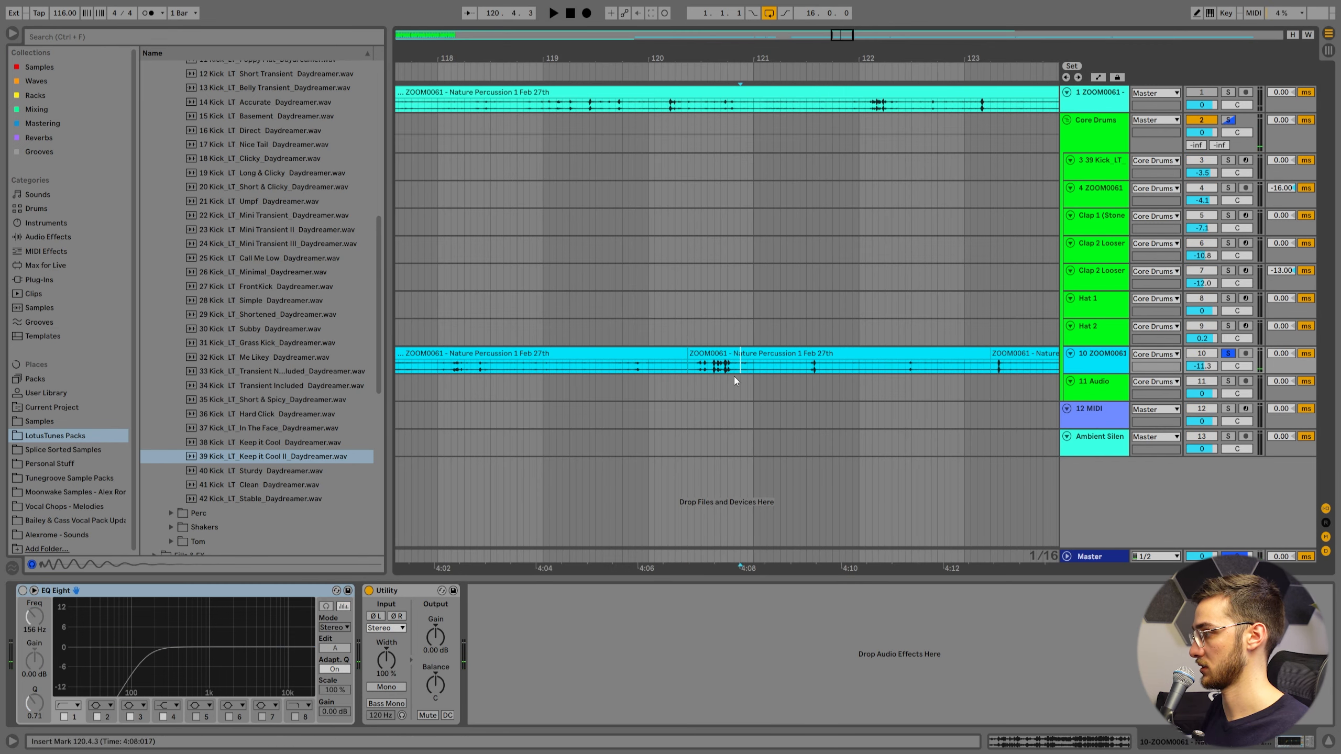
key("ctrl+e")
Load the split section from 120.2.3 into a Simpler on the new MIDI track and crop the sample
left_click(1097, 410)
left_click_drag(732, 355, 129, 652)
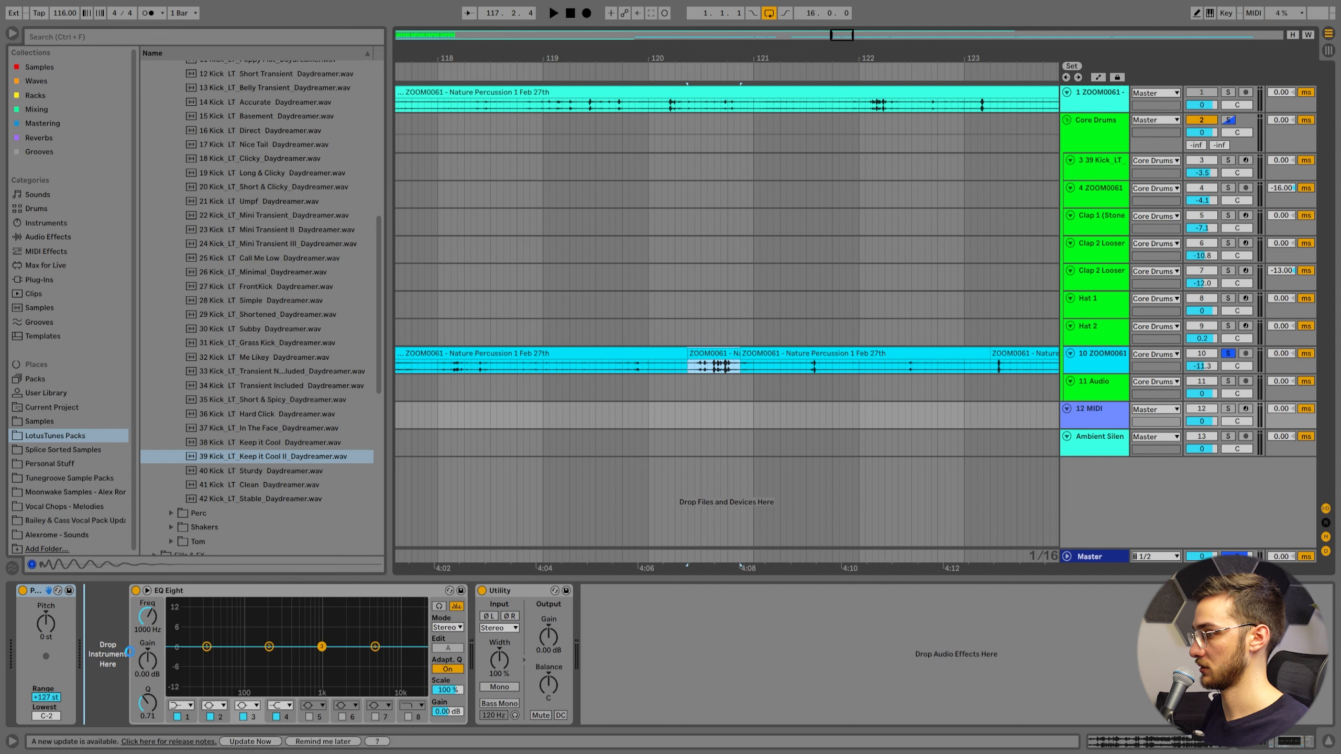
right_click(266, 638)
left_click(298, 702)
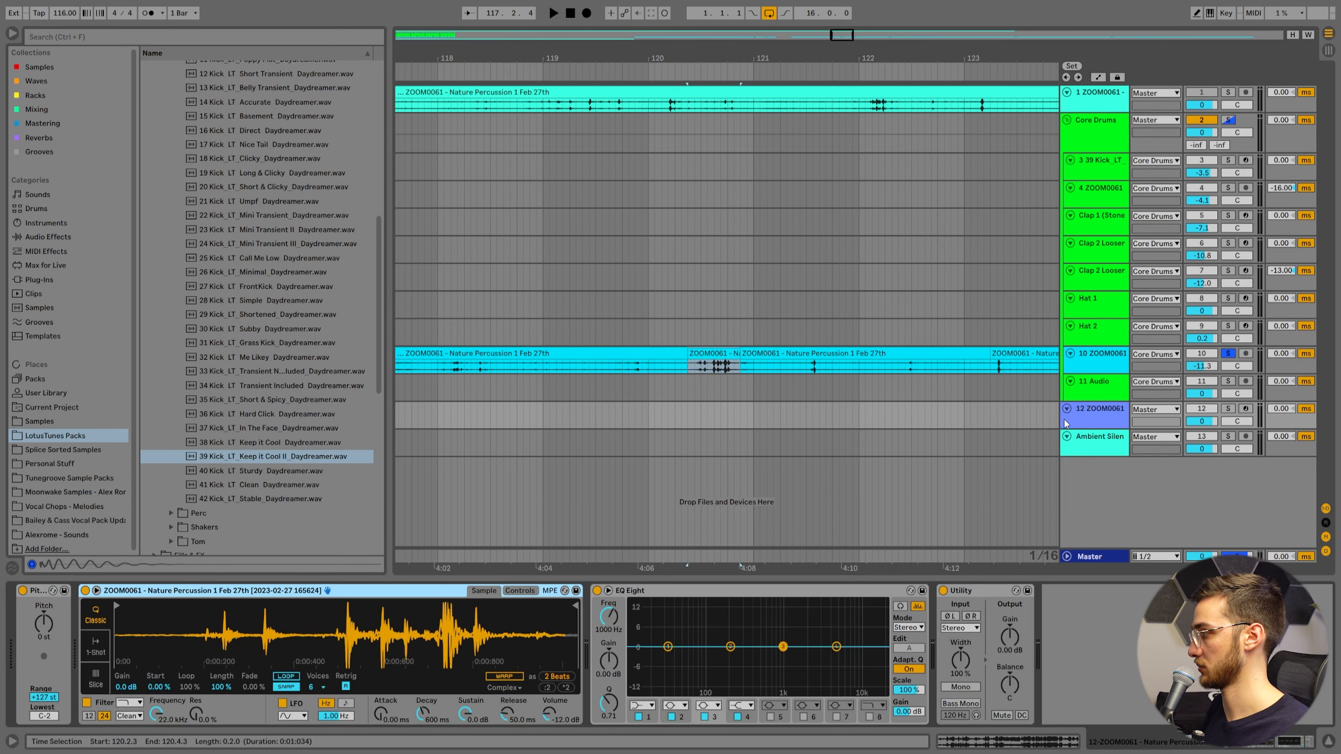
Insert a second MIDI track below the first one and audition the Nature Percussion recording from around bar 136
key("ctrl+shift+t")
left_click(1067, 436)
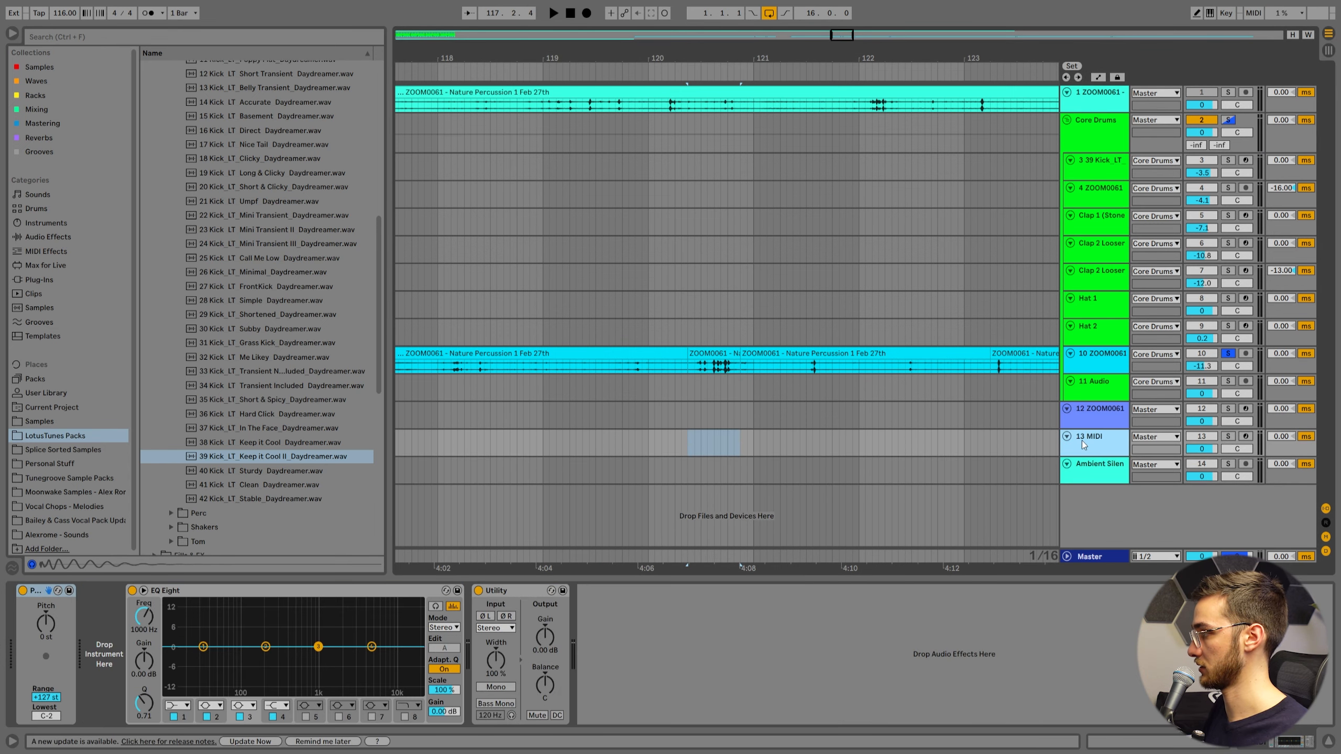
left_click(761, 355)
left_click(892, 68)
left_click_drag(891, 60, 645, 26)
left_click(784, 370)
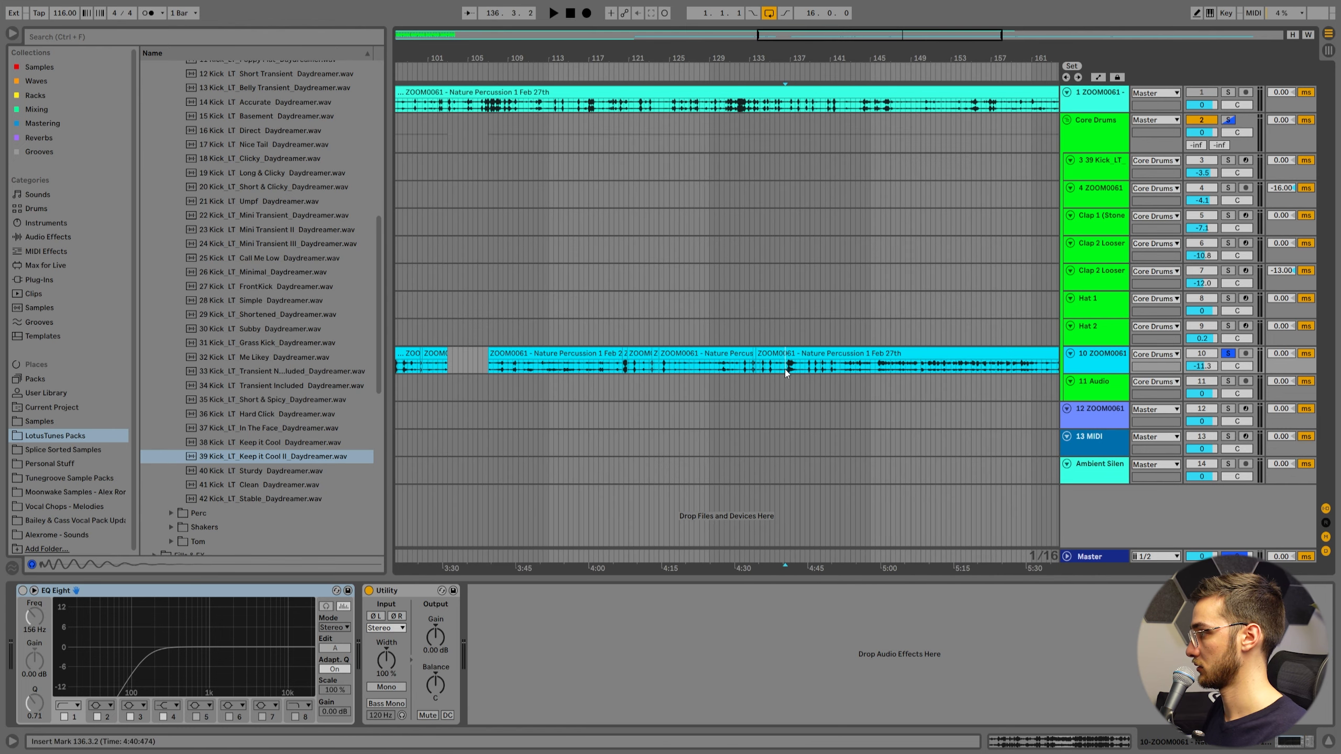
key("space")
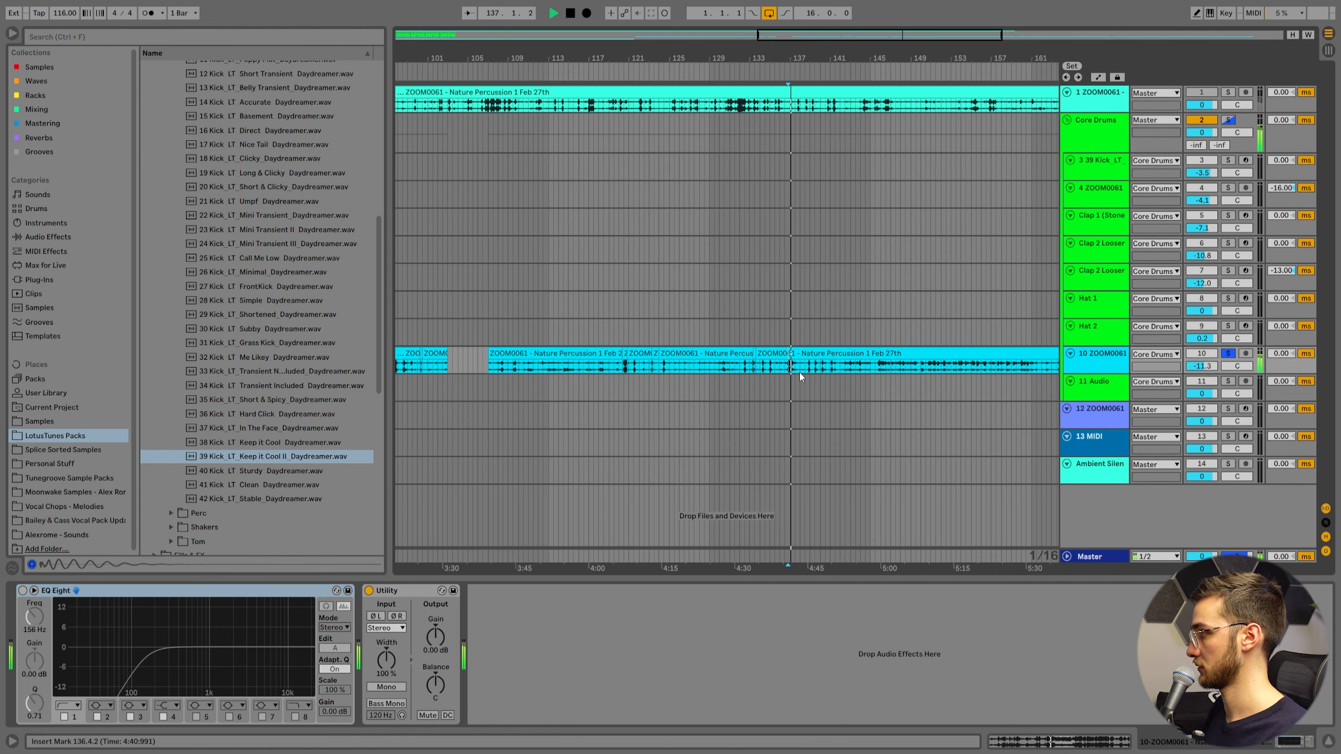
Split the Nature Percussion recording before and after the hits around bar 137
left_click_drag(793, 54, 802, 185)
key("ctrl+e")
left_click(930, 366)
key("ctrl+e")
Load the split section at bar 137 into a Simpler on the second MIDI track and crop the sample
left_click(823, 354)
left_click(997, 443)
left_click(775, 355)
left_click_drag(774, 355, 106, 654)
right_click(319, 634)
left_click(356, 687)
left_click_drag(723, 57, 723, 10)
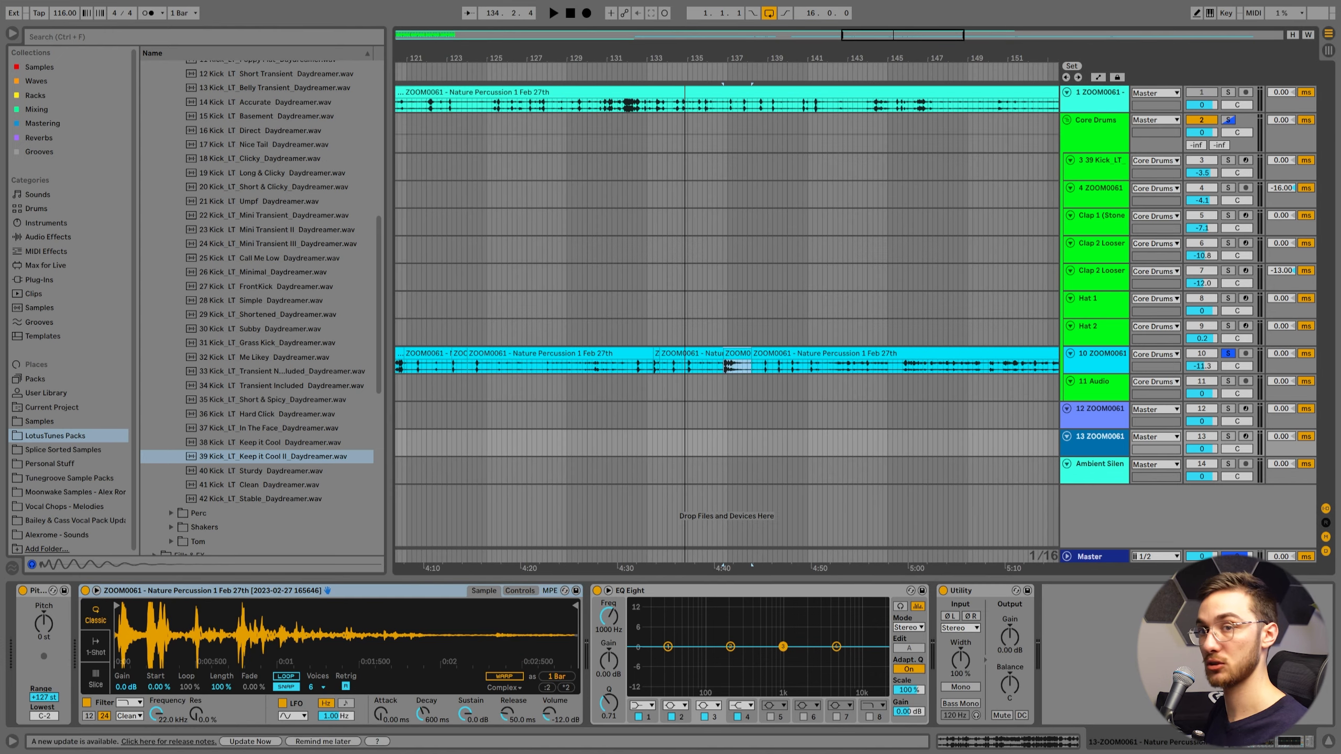
left_click_drag(621, 78, 622, 21)
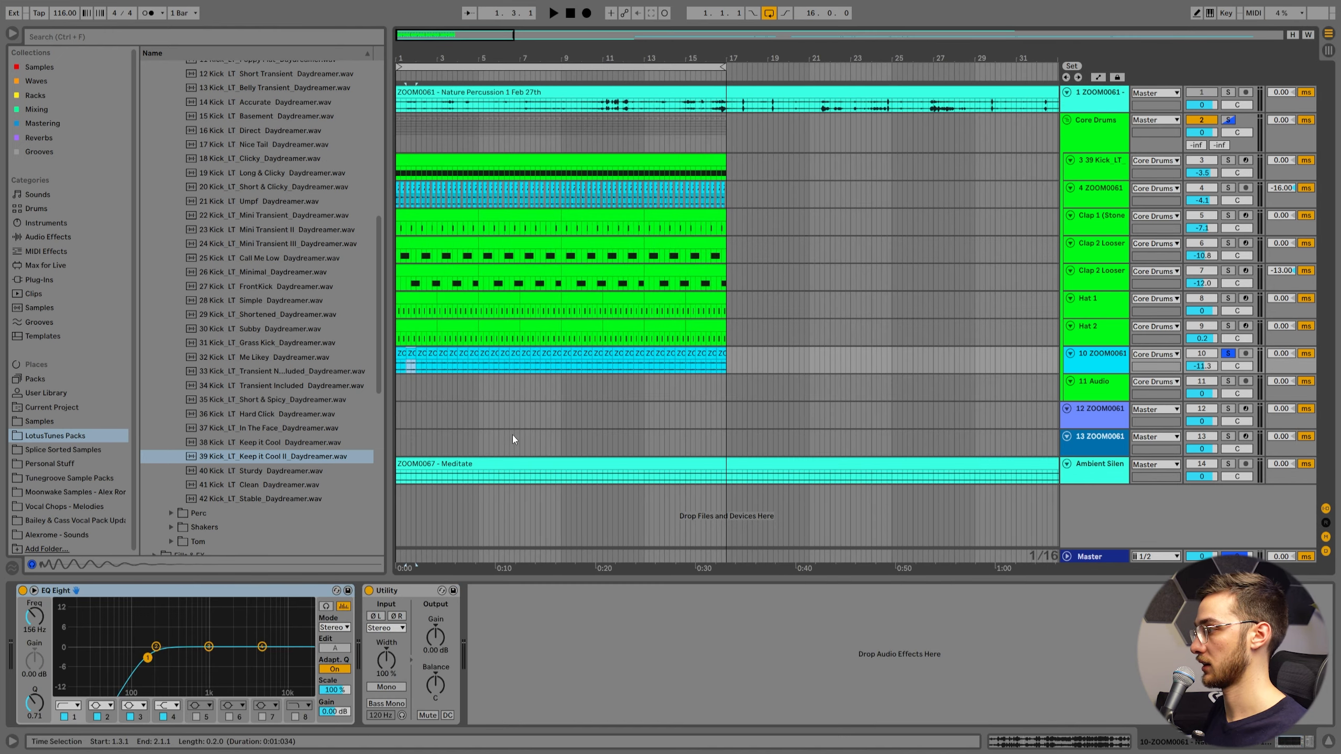
Set the arrangement grid to 1 bar and insert an empty four-bar MIDI clip at bar 1 on track 12
right_click(516, 414)
left_click(651, 545)
left_click(425, 396)
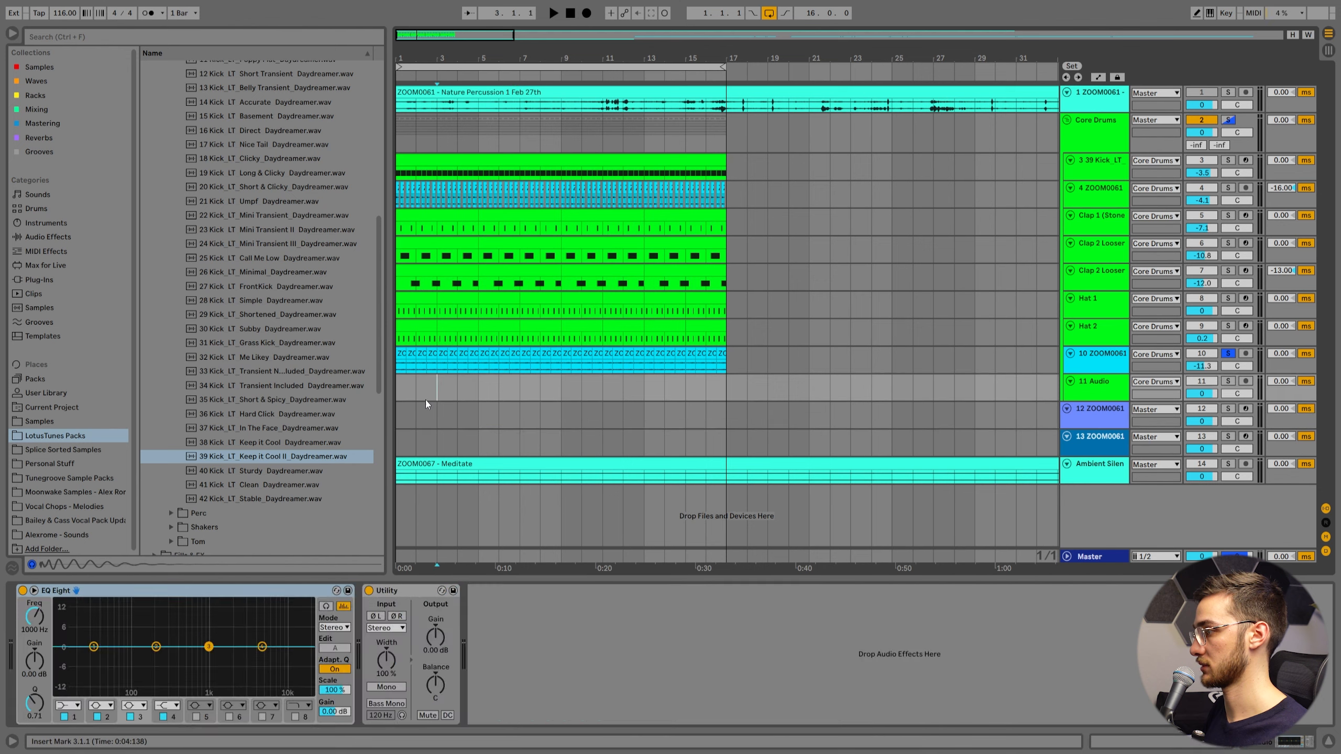
left_click(567, 414)
left_click_drag(363, 421, 314, 421)
key("ctrl+shift+m")
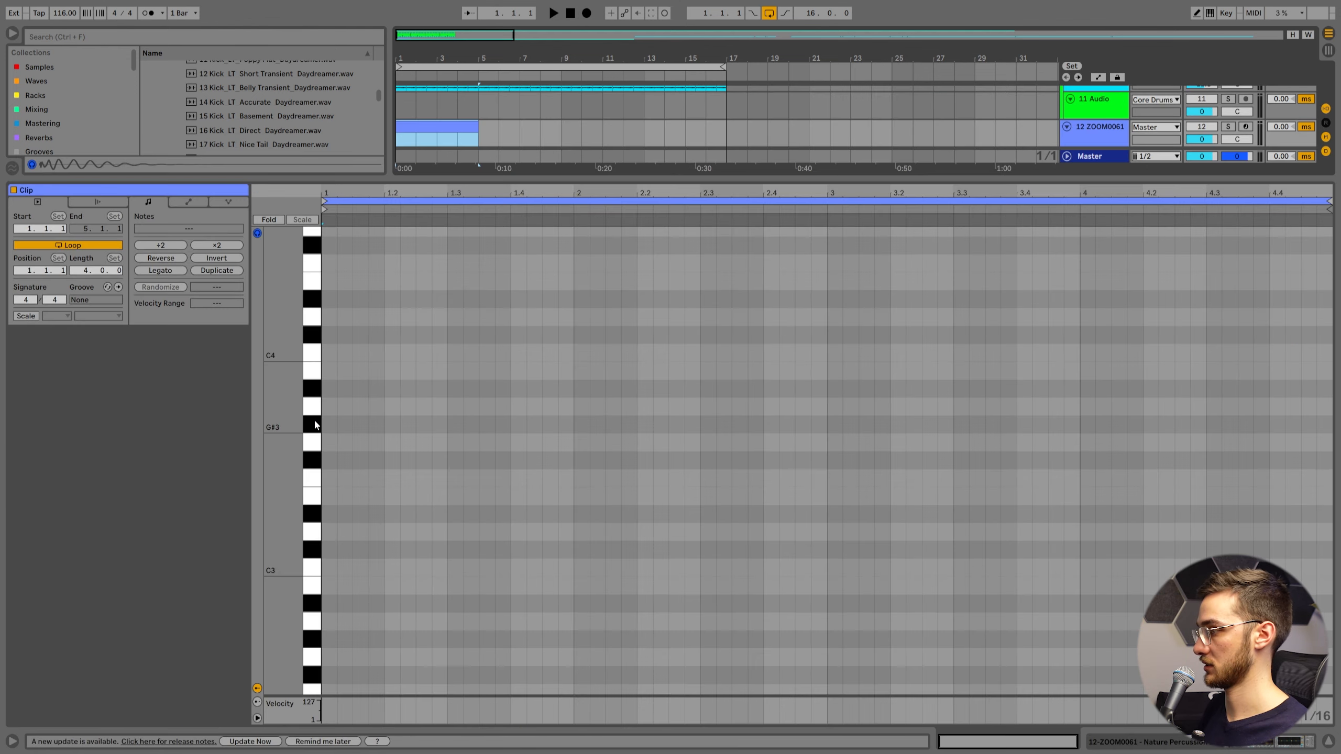
Add a single D2 note from 1.1.3 to 1.2.1 in the new clip and play it with the drums
left_click_drag(211, 614, 217, 613)
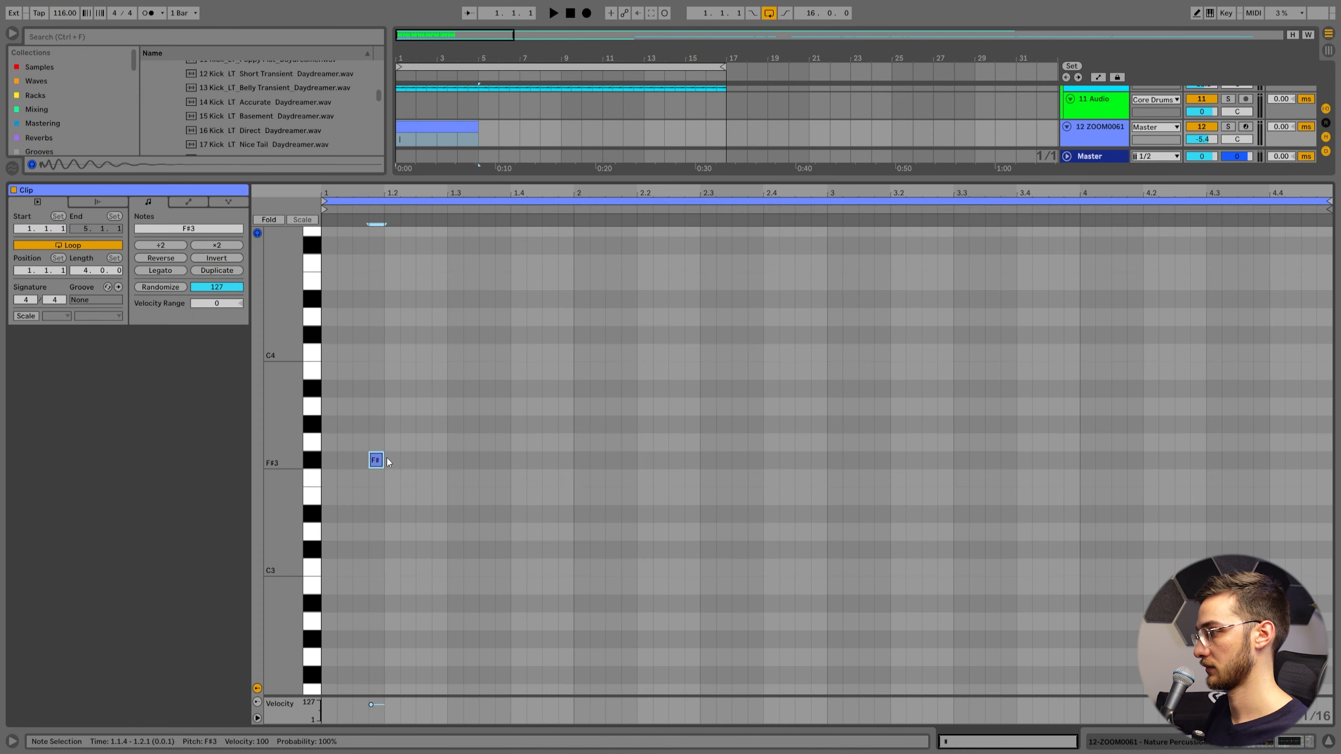
left_click_drag(387, 459, 604, 460)
left_click_drag(449, 462, 398, 531)
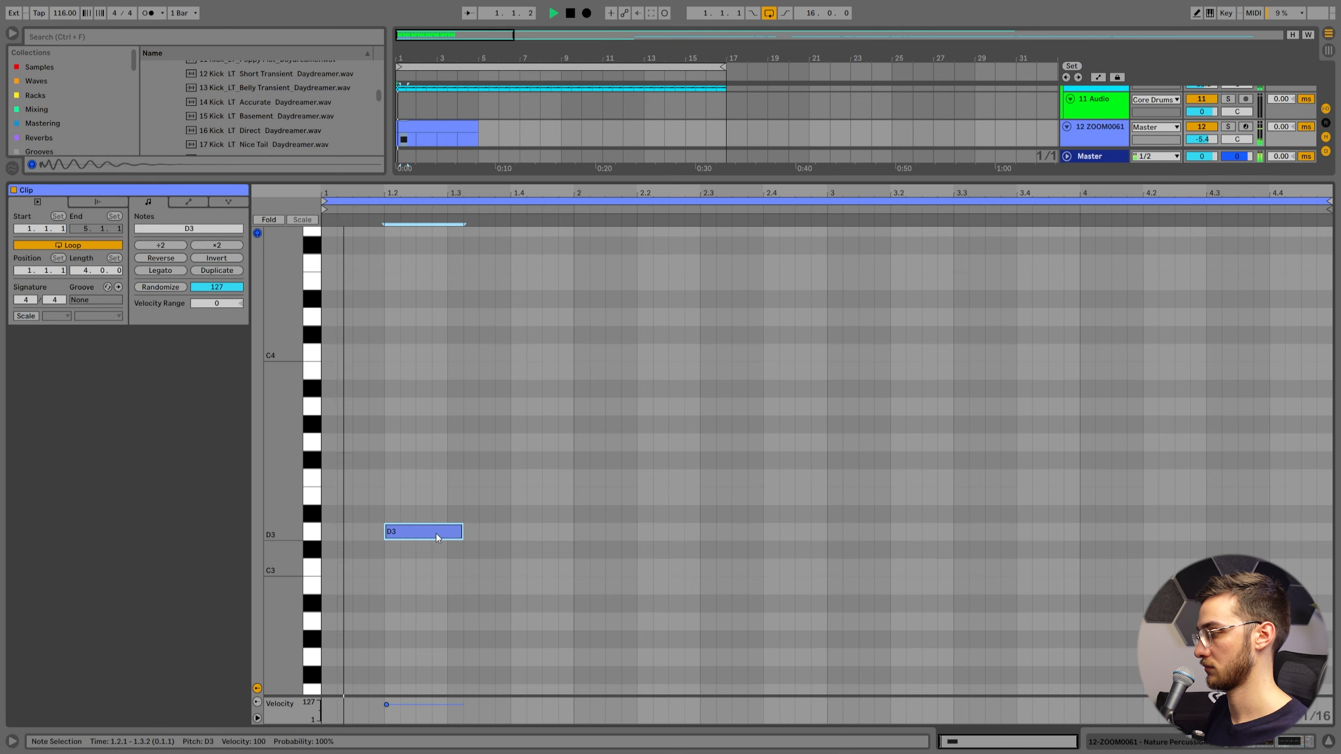
mouse_move(437, 533)
left_mouse_down()
mouse_move(467, 532)
mouse_move(440, 531)
left_mouse_up()
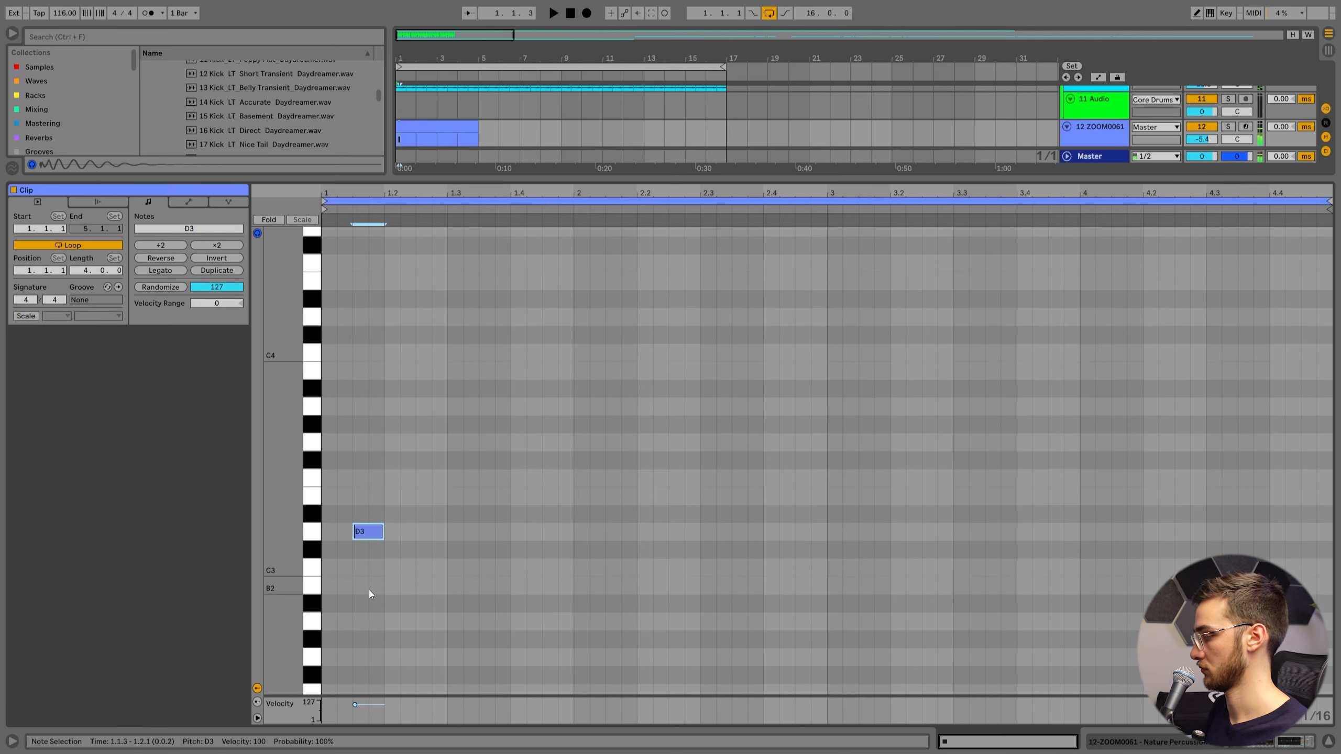
key("shift+Down")
scroll(368, 590, "down", 2)
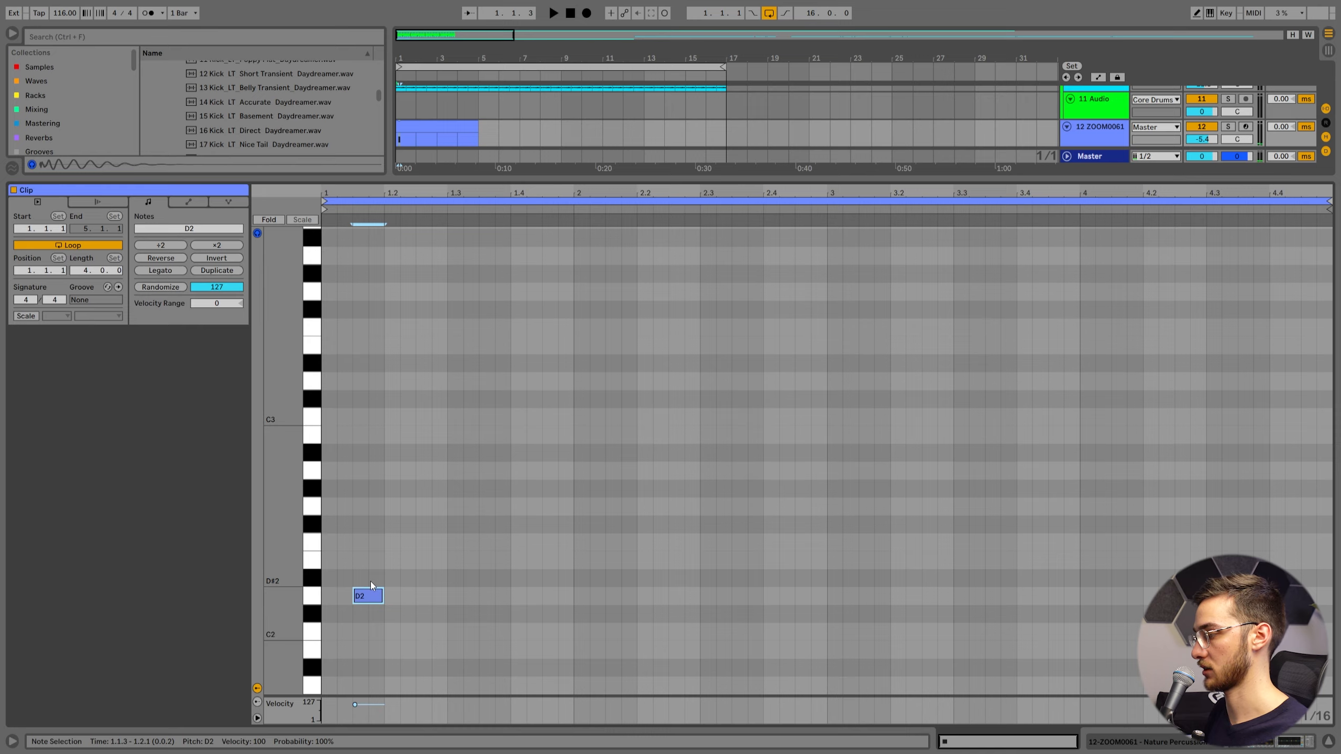
key("space")
key("shift+Tab")
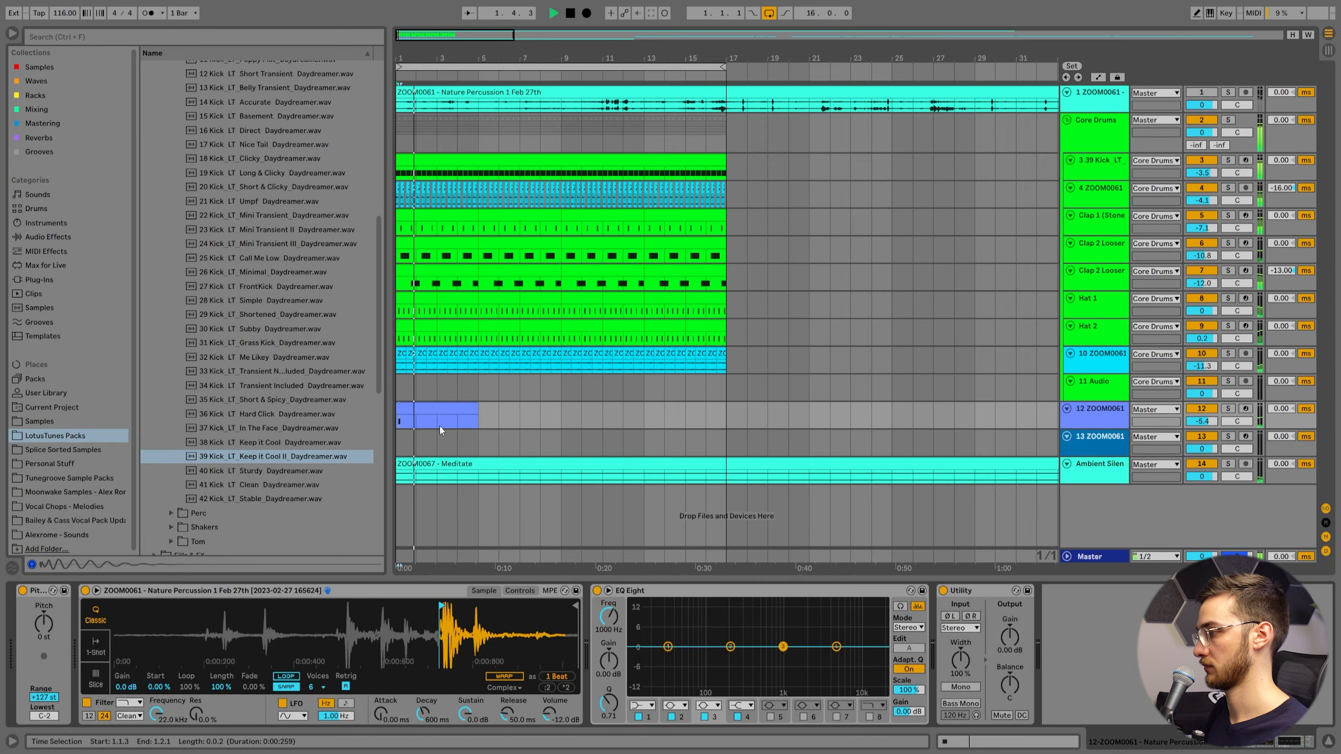
key("space")
Shorten the track 12 clip to one bar and repeat it at bars 5, 9 and 13
left_click_drag(477, 410, 412, 426)
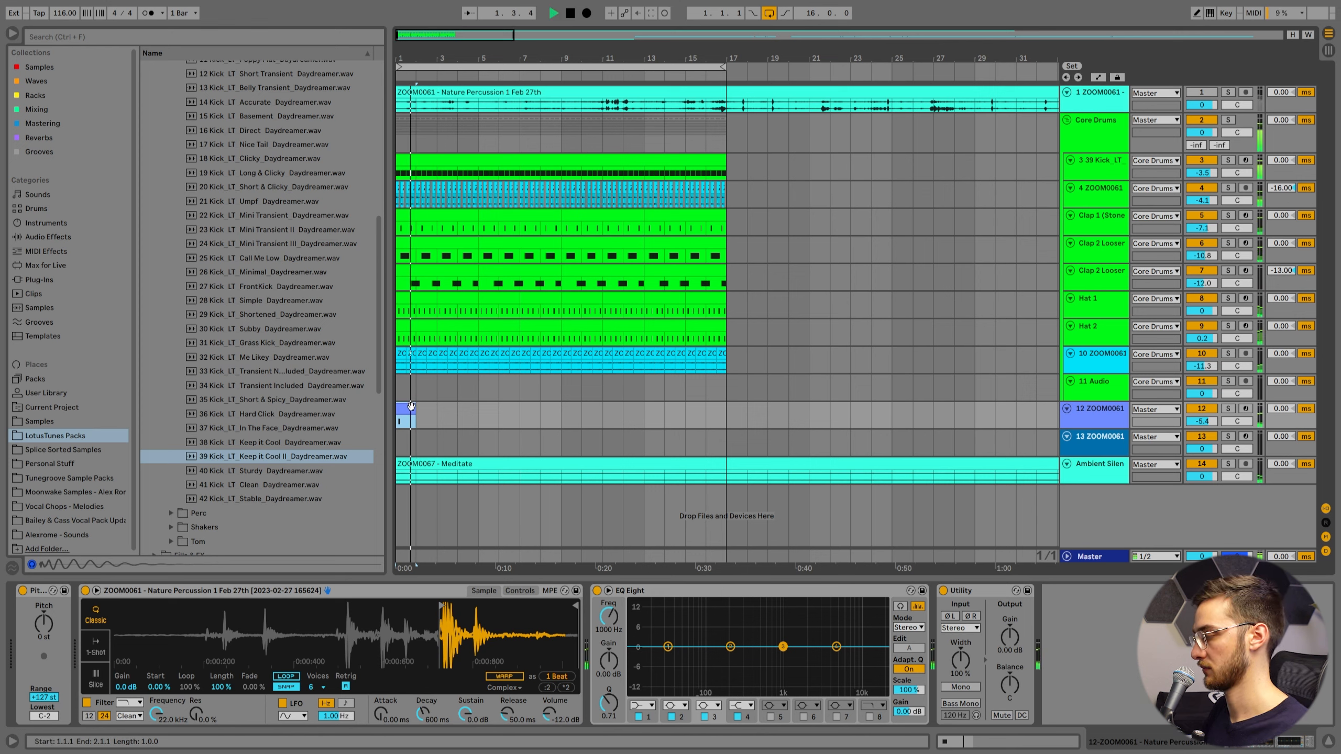
left_click(462, 417)
left_click_drag(478, 414, 347, 420)
key("ctrl+d")
key("ctrl+d")
key("ctrl+d")
key("ctrl+d")
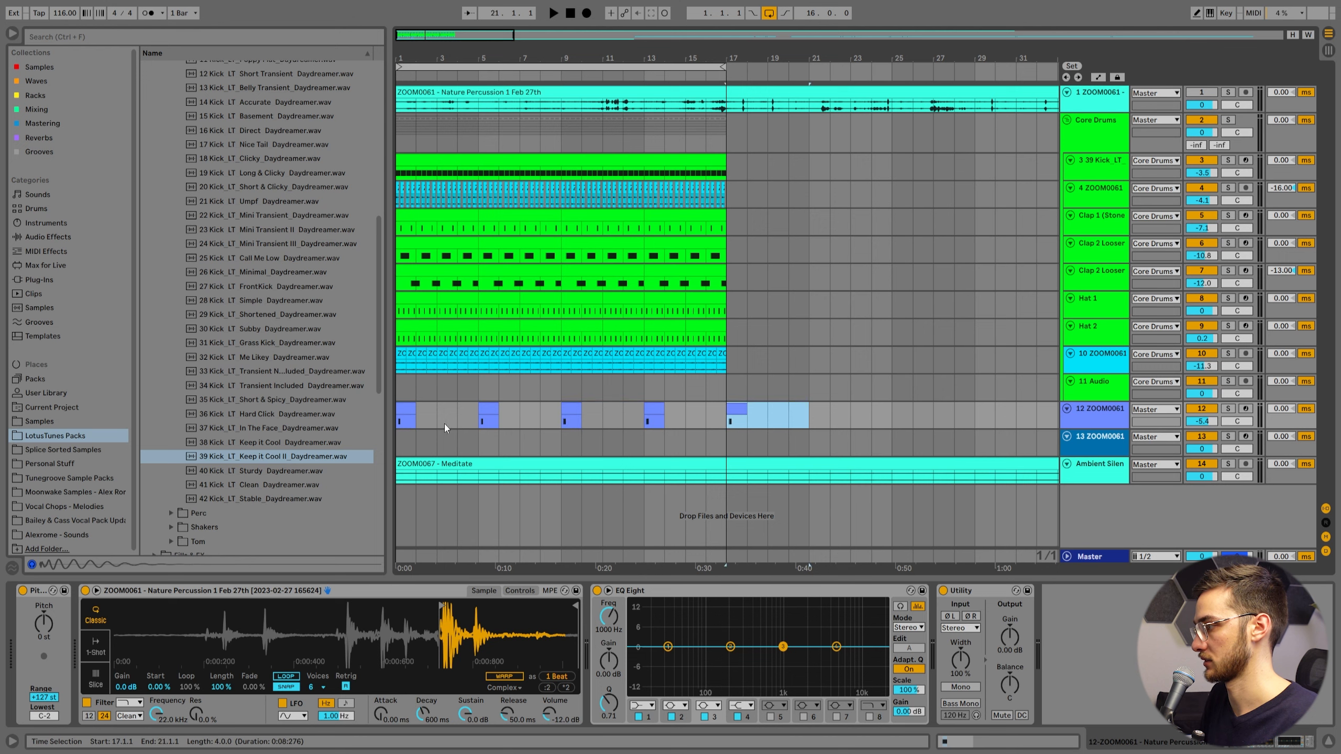
key("Delete")
Copy the one-bar MIDI clip onto track 13 at bars 2, 6, 10 and 15 and play the arrangement
left_click(404, 441)
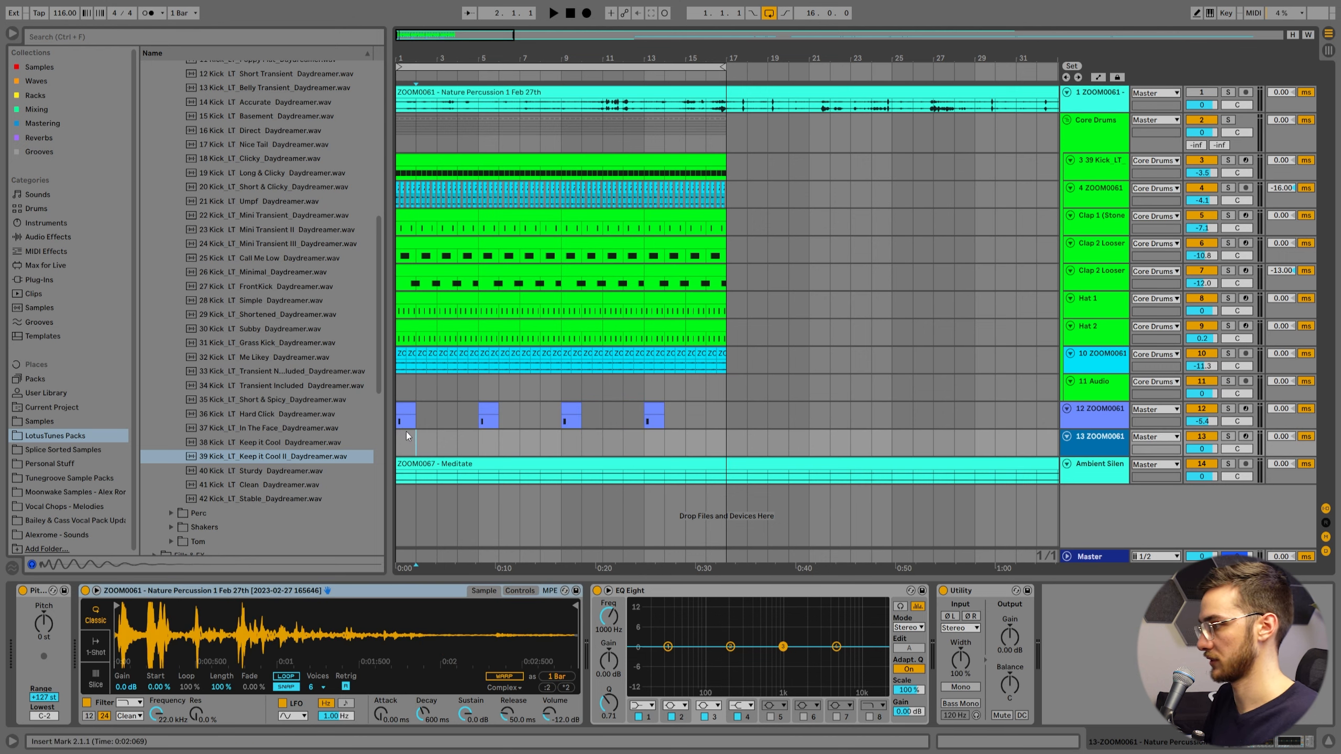
left_click(407, 407)
left_click_drag(432, 449, 500, 443)
left_click_drag(509, 438, 591, 438)
key("space")
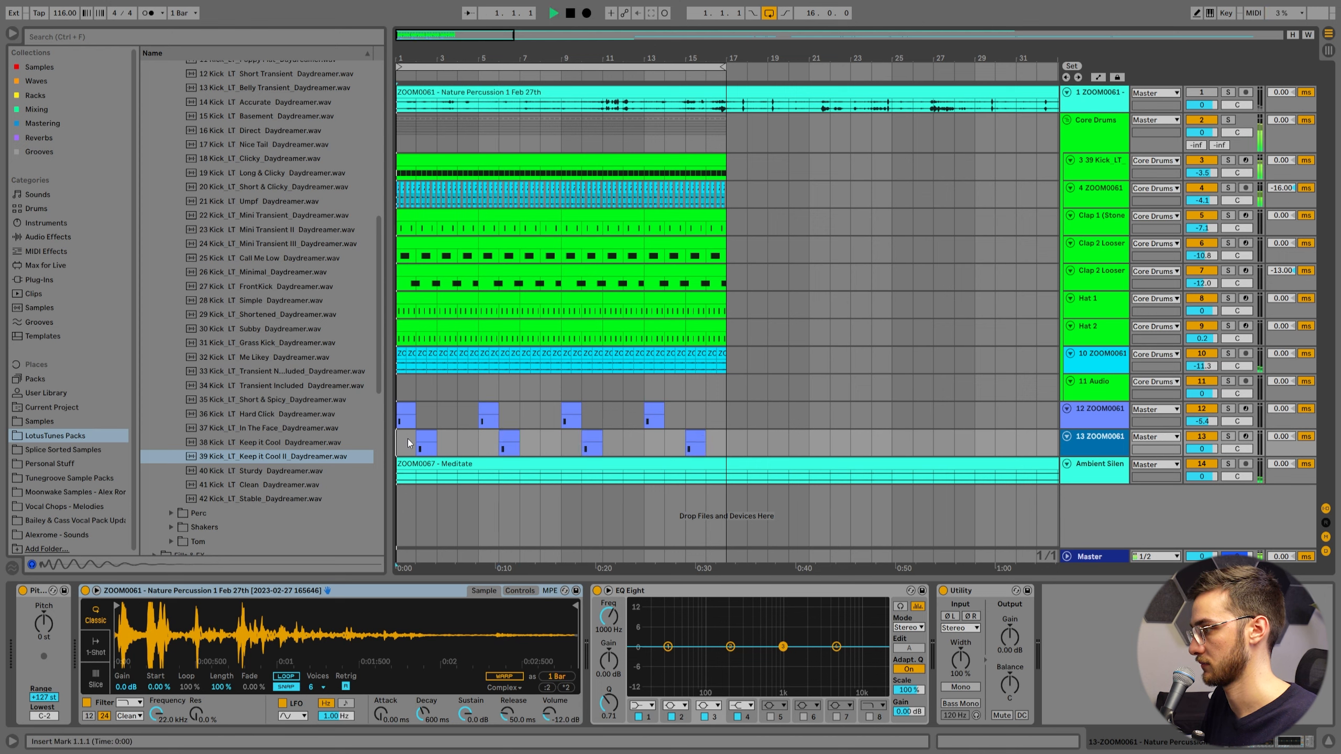
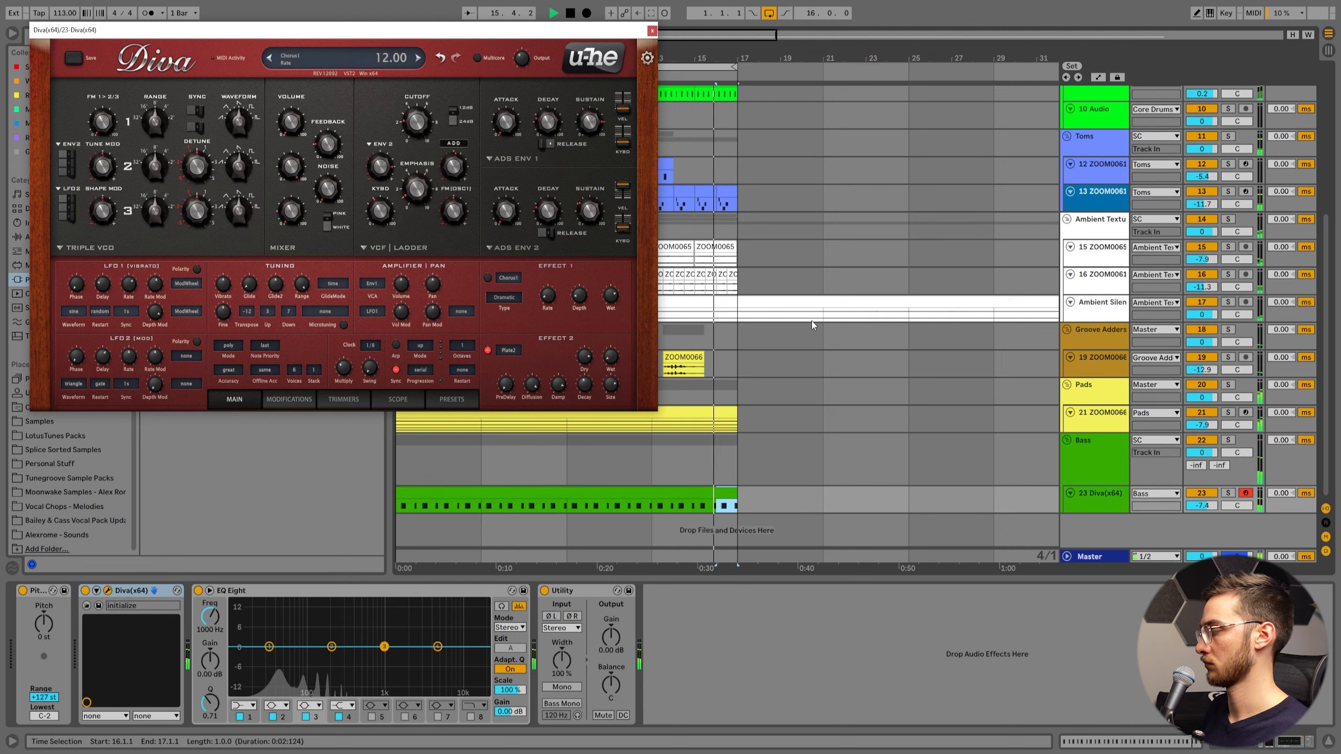
Set the Diva bass track's volume to -5.1 dB
left_click(1103, 499)
left_click_drag(1202, 505, 1202, 495)
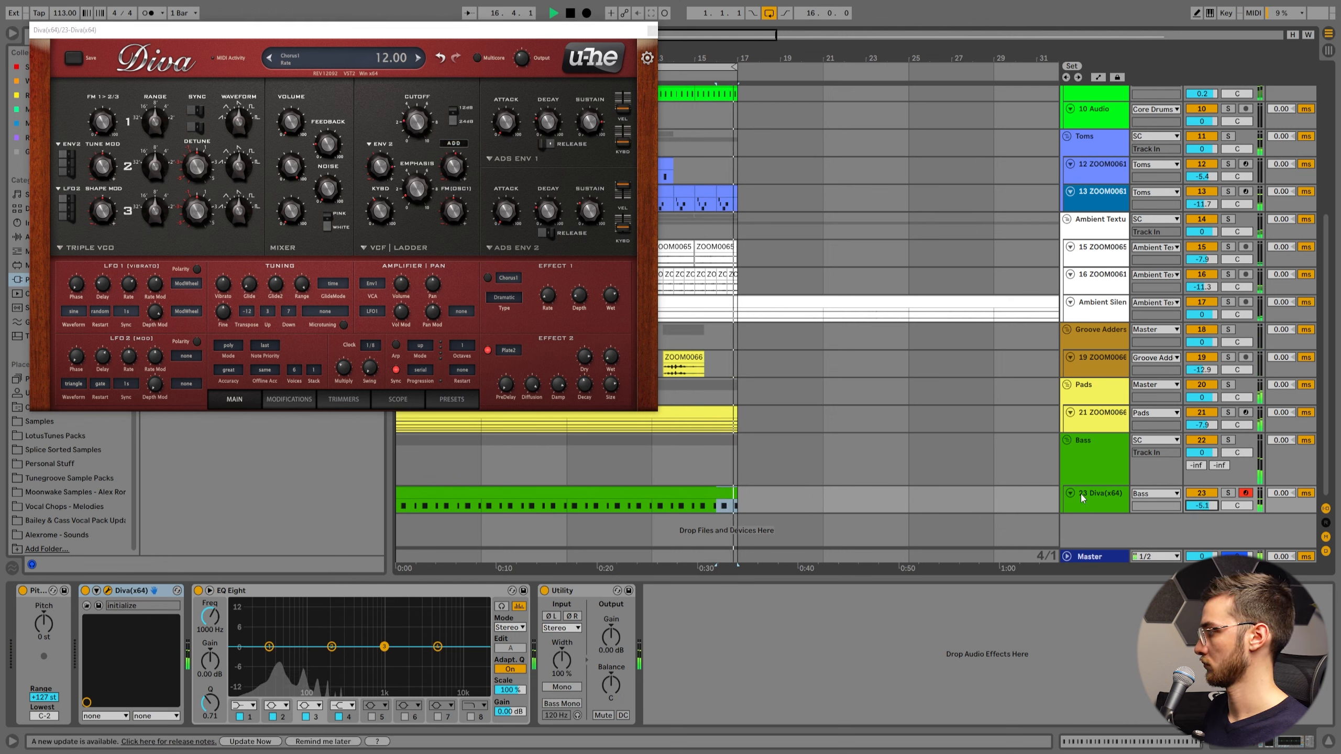
left_click(1104, 495)
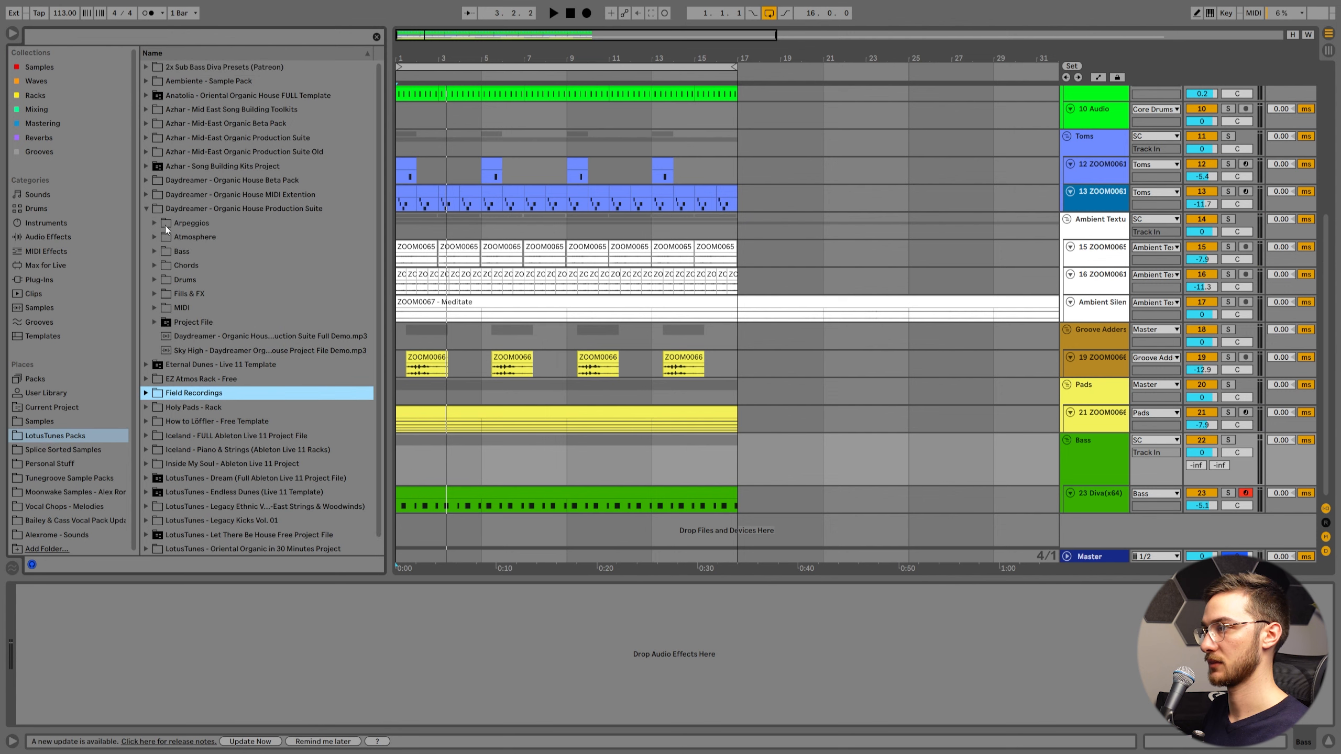
Open the Lotus Legacy - Ethnic Vol. 01 folder inside the Azhar - Mid-East Organic Production Suite pack
left_click(145, 182)
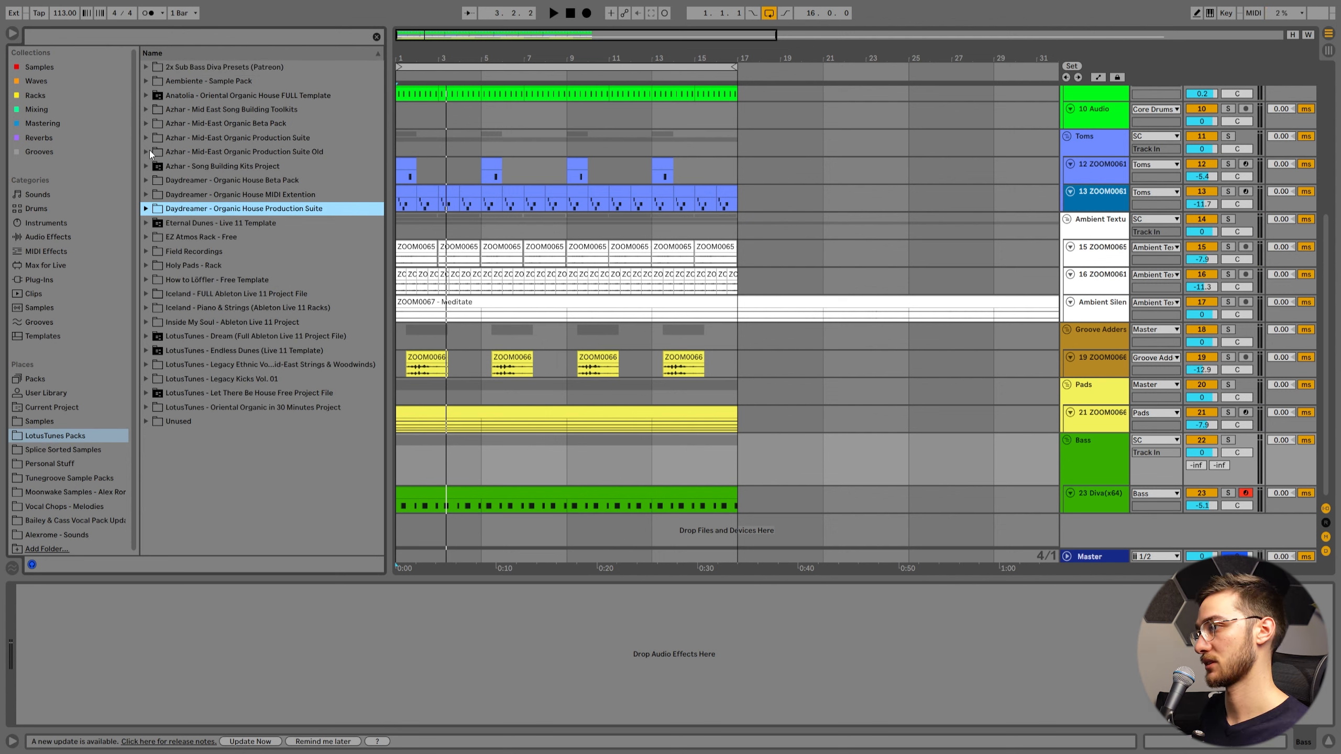
left_click(150, 137)
left_click(152, 195)
Audition the ethnic woodwind and string samples in the folder, including the Kemenche D and B one-shots
left_click(247, 265)
scroll(262, 296, "down", 1)
scroll(262, 296, "down", 2)
left_click(291, 262)
scroll(292, 269, "down", 3)
left_click(308, 237)
left_click(322, 262)
scroll(301, 349, "down", 3)
left_click(291, 425)
scroll(303, 454, "down", 2)
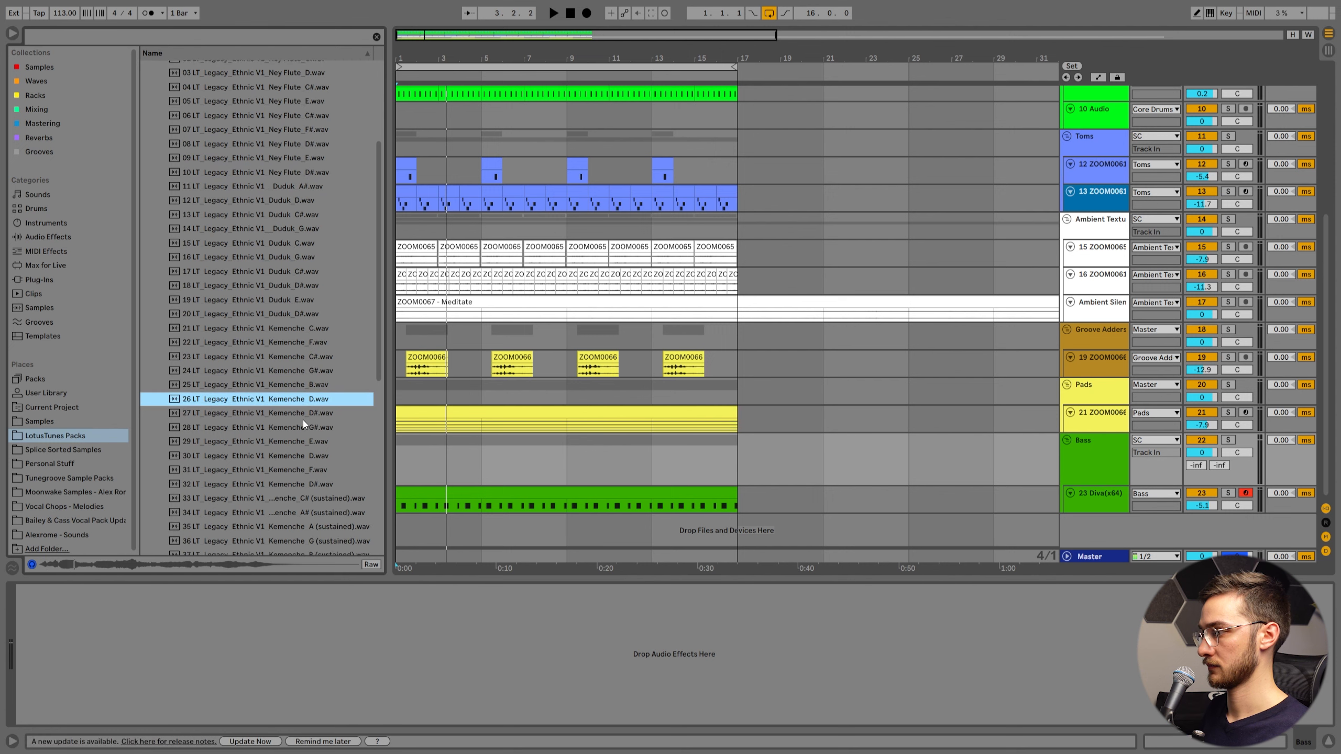
left_click(308, 390)
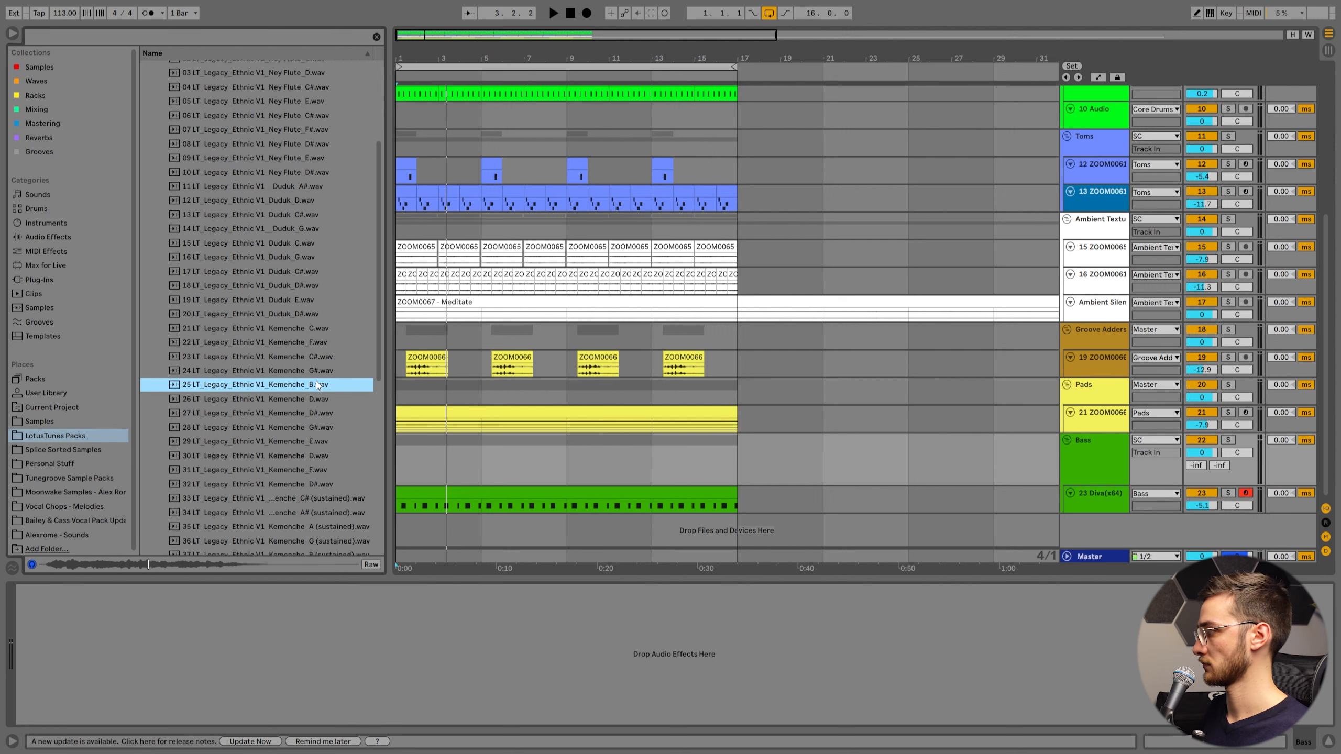
Add an audio track below the Bass group and place sample 25 LT_Legacy_Ethnic V1_Kemenche_B.wav on it
left_click(1093, 466)
key("ctrl+t")
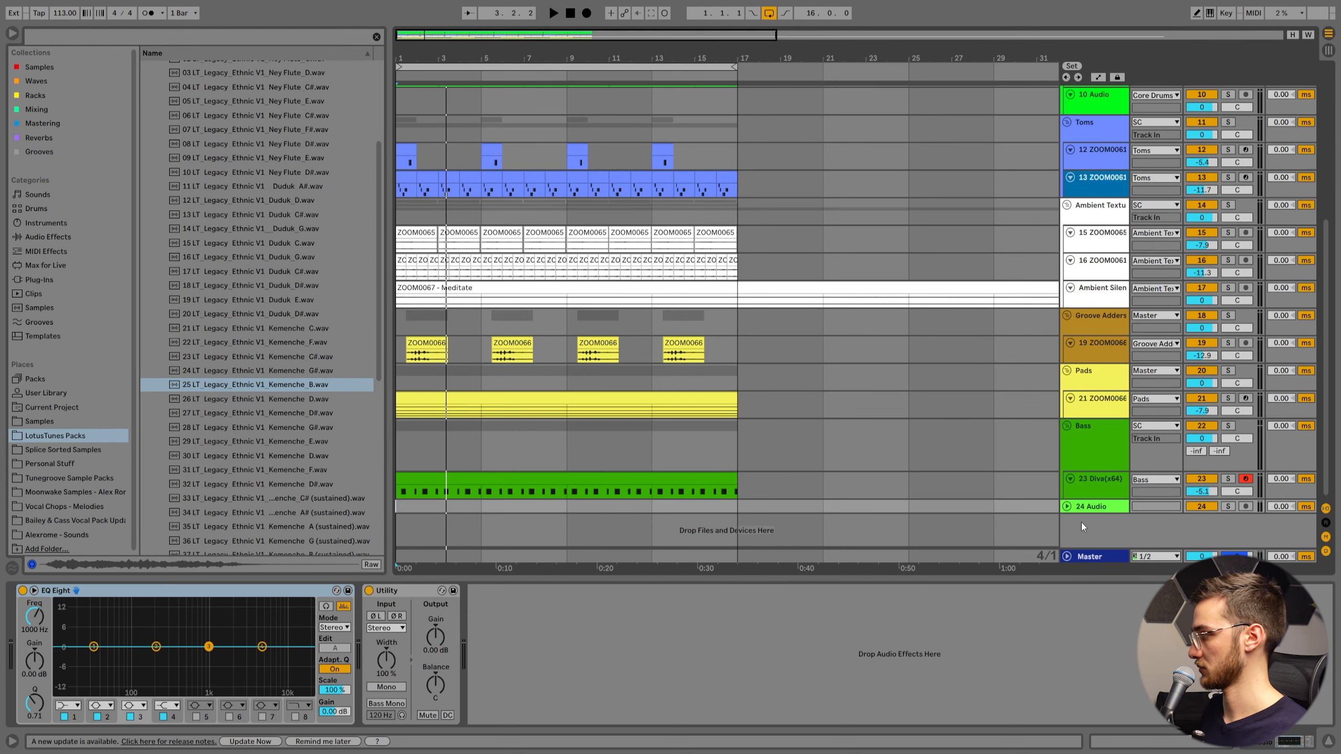
left_click(1066, 506)
left_click(1089, 511)
scroll(1090, 491, "down", 1)
left_click_drag(274, 385, 497, 448)
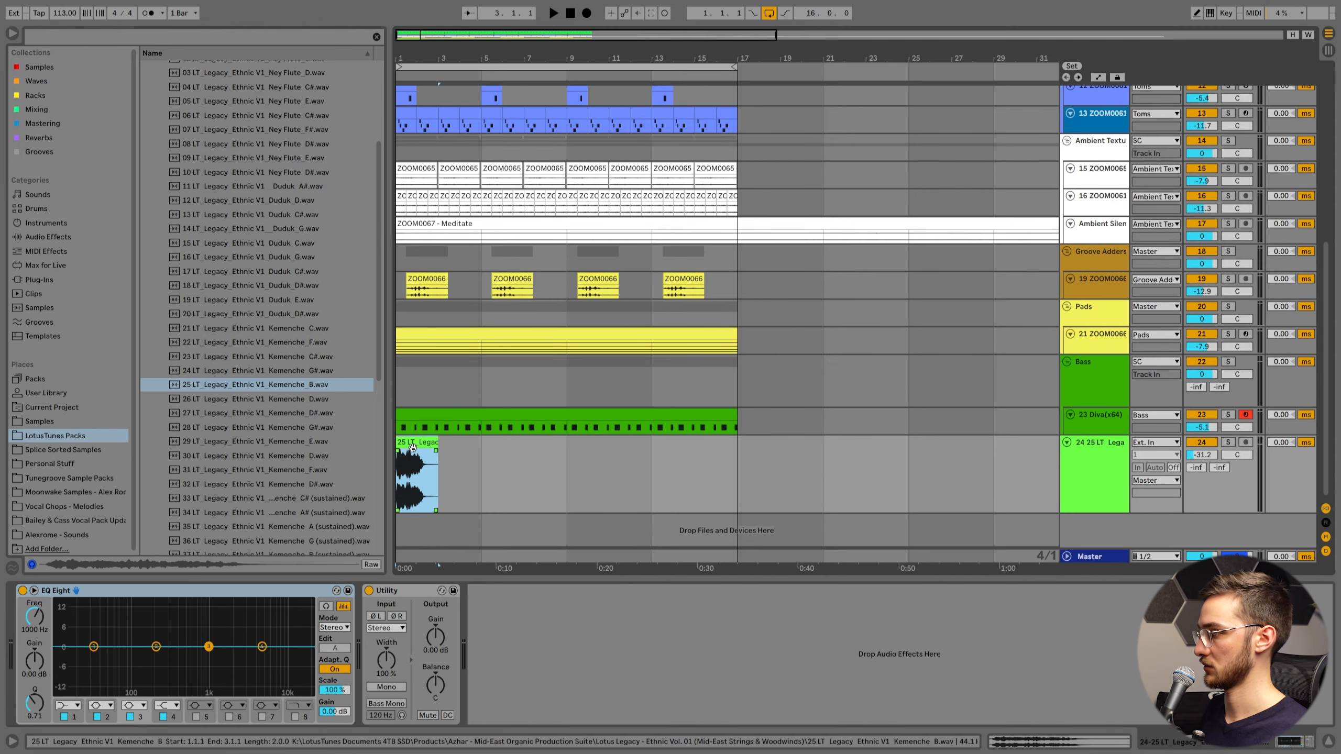
Set the Kemenche track's volume to -24.4 dB, then transpose the clip at bar 5 by +7 semitones and change its warp mode
key("space")
left_click_drag(1202, 455, 1202, 447)
left_click(496, 464)
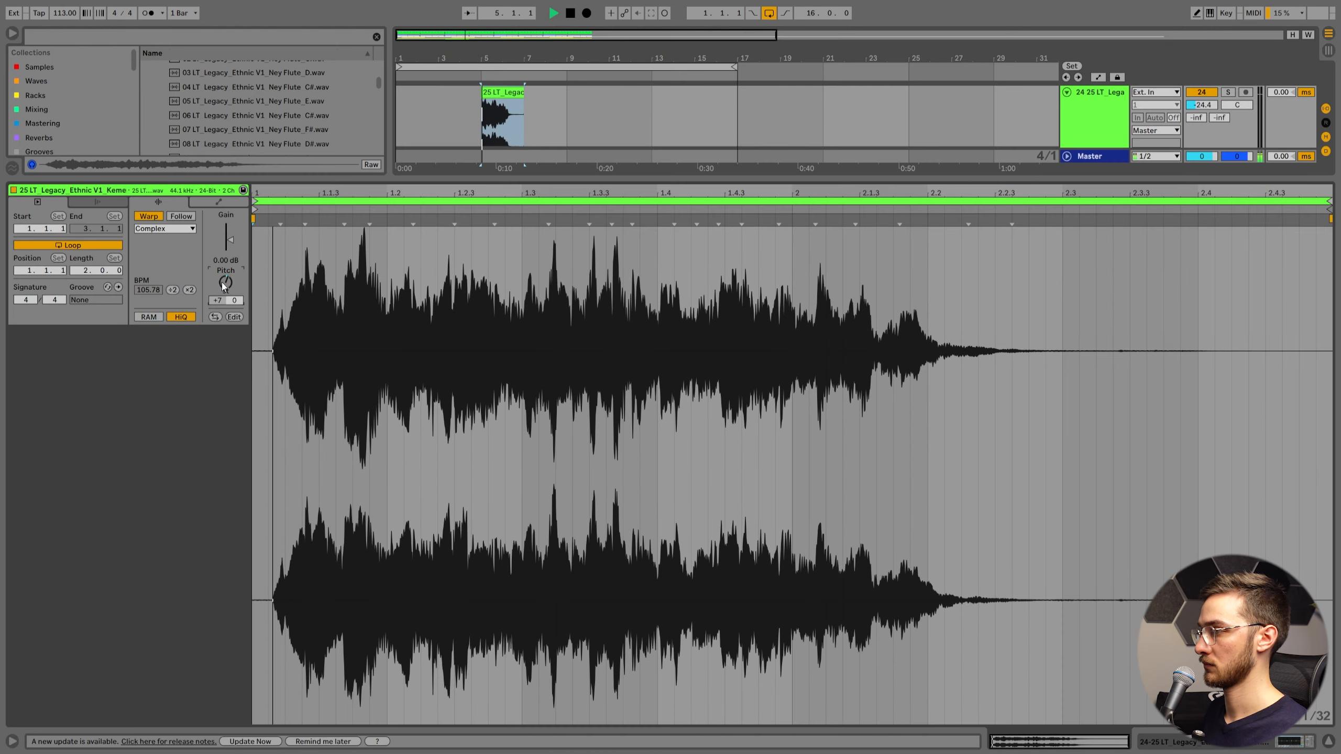
left_click(158, 229)
left_click(155, 298)
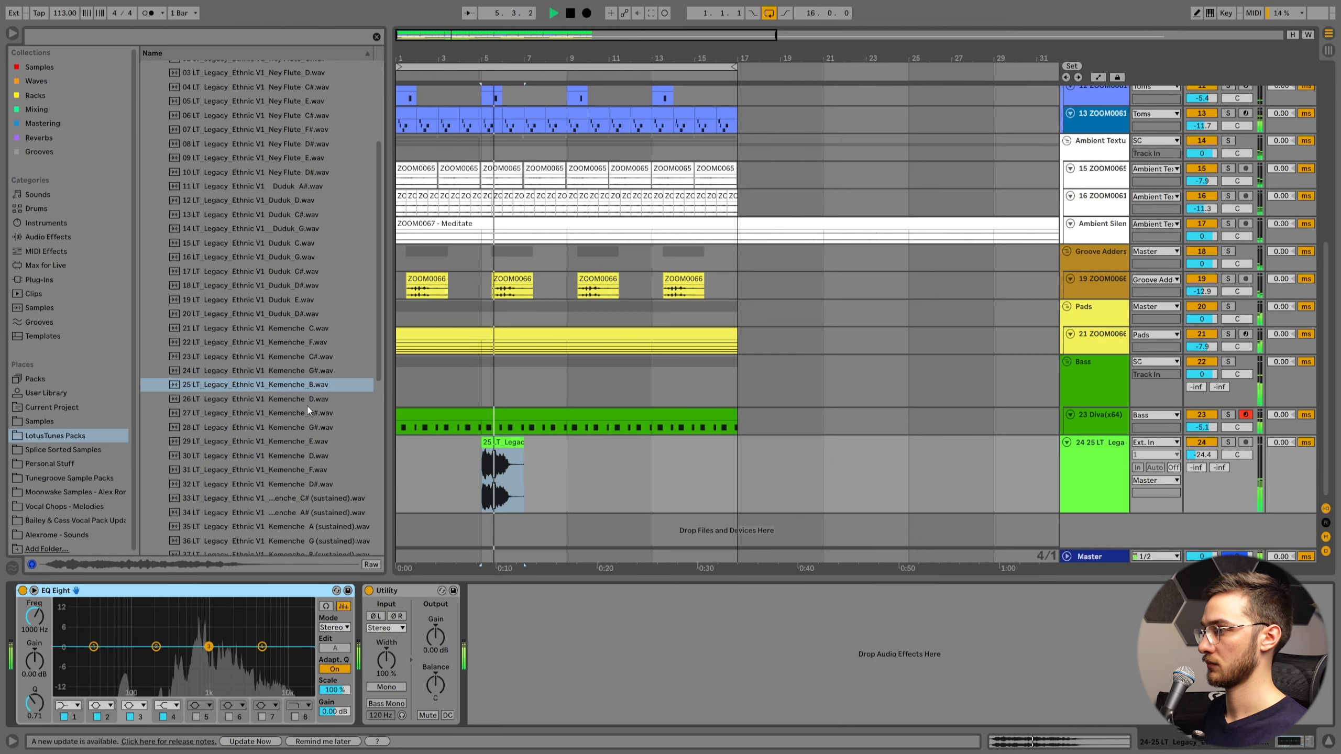
Add a Reverb to the Kemenche track with a 2.30 s decay and its input filter at 985 Hz, width 8.60
left_click(37, 138)
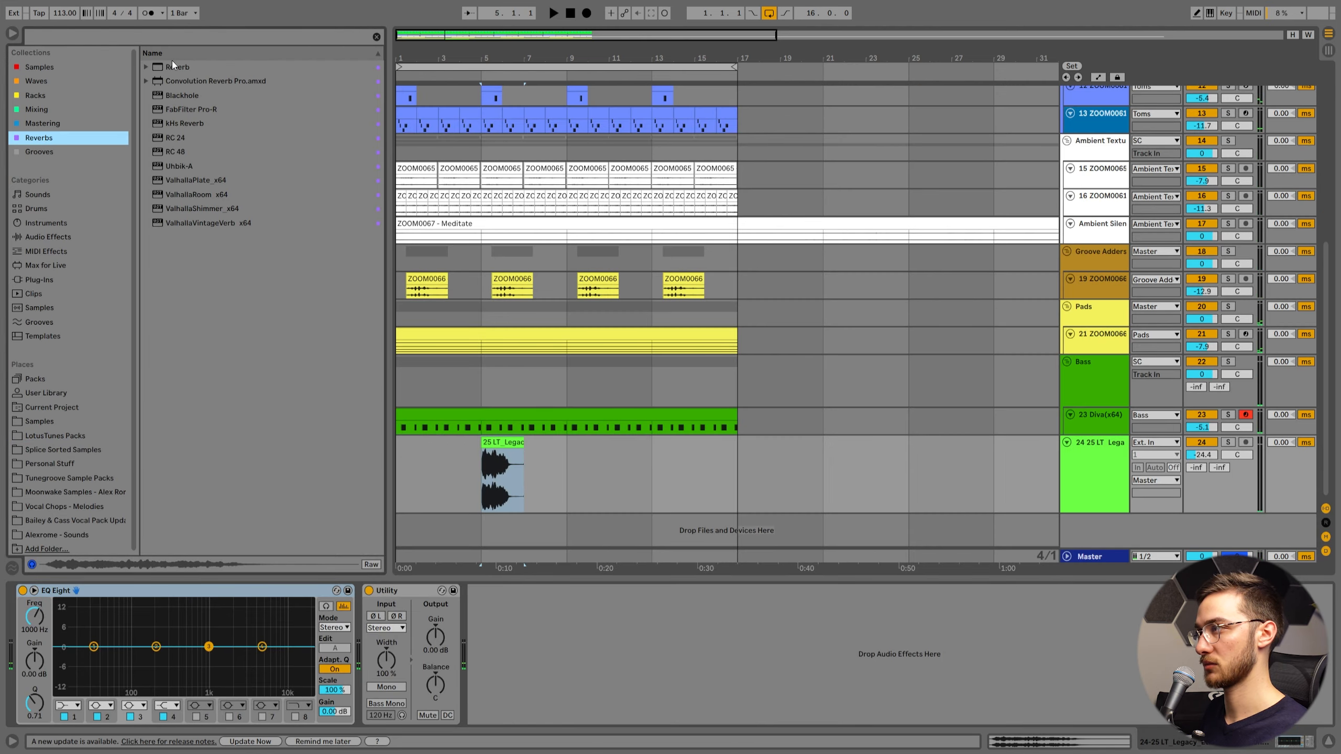
double_click(171, 64)
key("space")
left_click_drag(631, 704, 630, 690)
left_click_drag(504, 642, 505, 631)
key("space")
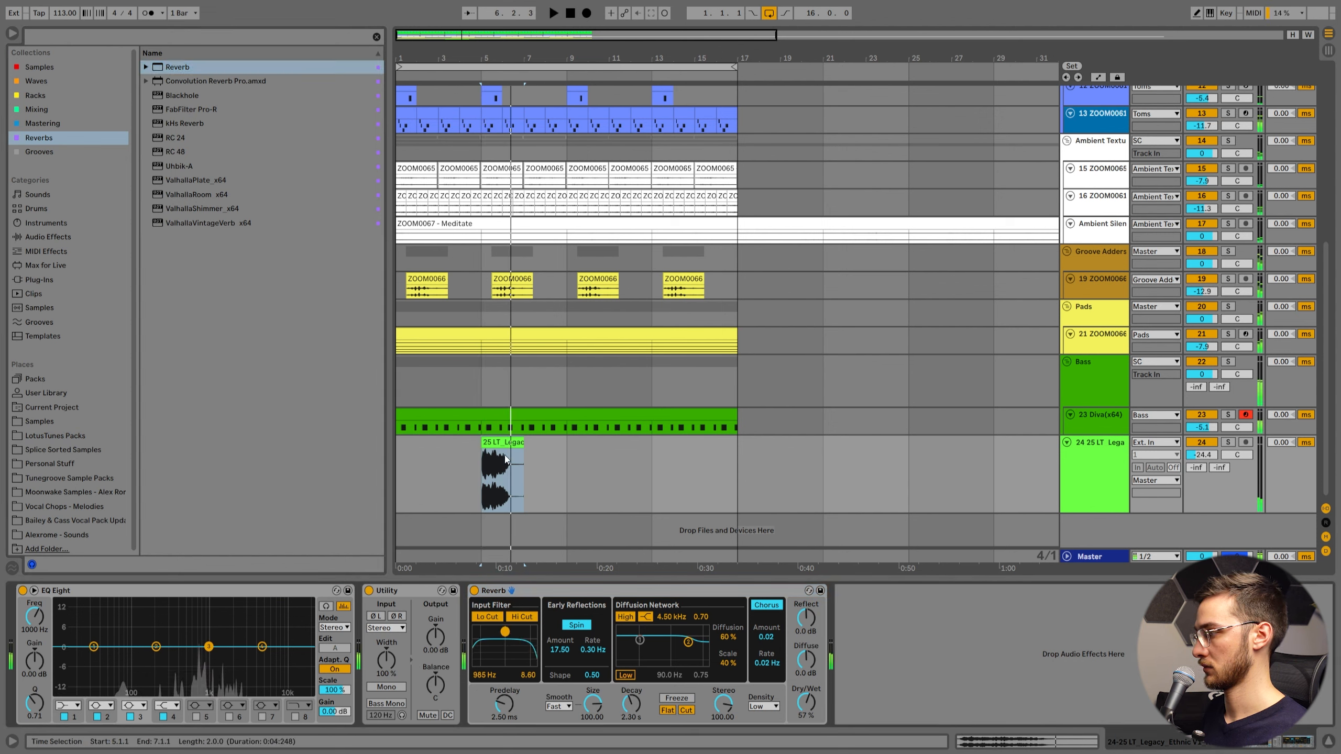
Find the Delay effect in the Mixing collection, add it after the Reverb and play the Kemenche clip
left_click(37, 110)
left_click(60, 37)
type("delay")
double_click(175, 67)
key("space")
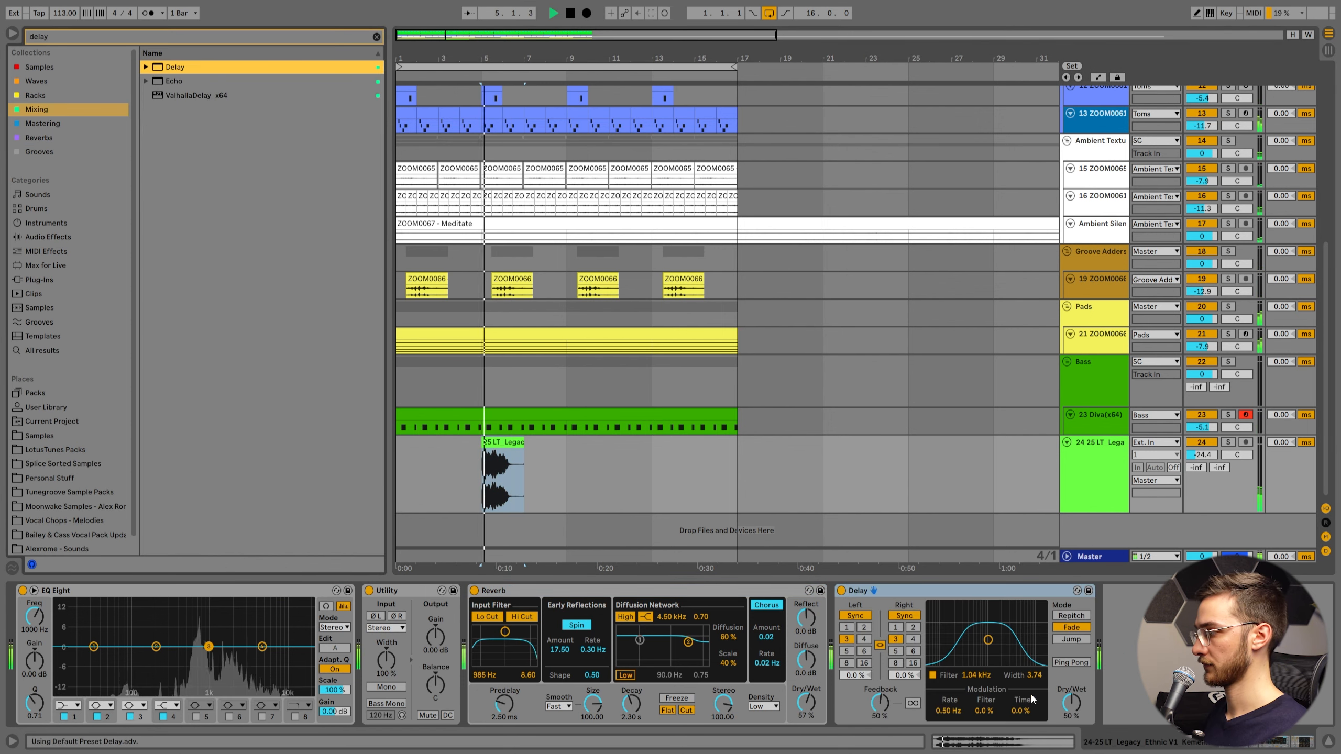
Set the Delay time to 4 sixteenths with Ping Pong on, Dry/Wet at 41% and the filter at 1.50 kHz, width 5.09
left_click(917, 639)
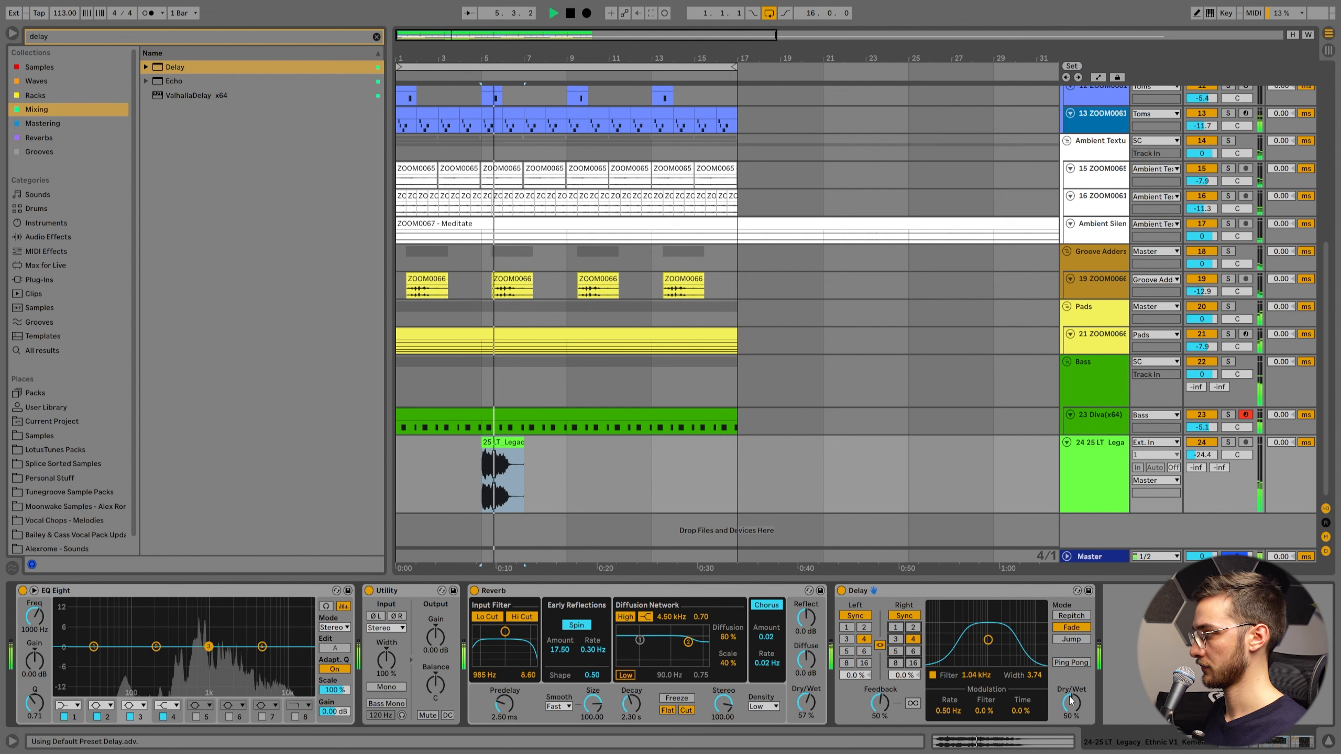
left_click(1070, 664)
left_click_drag(1071, 703, 1072, 713)
left_click_drag(988, 640, 996, 633)
Locate the Kemenche clip's source file in the browser and audition the neighbouring samples 31 Kemenche_F and 30 Kemenche_D
left_click(501, 476)
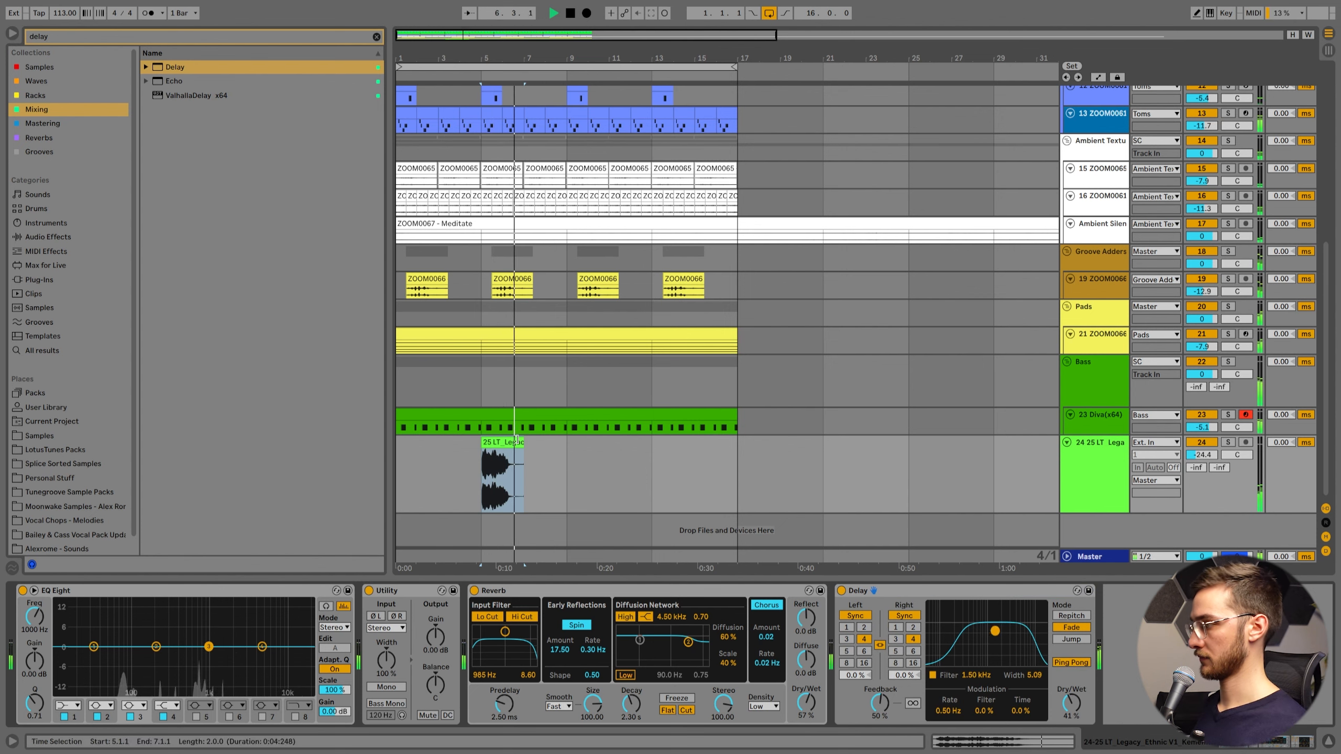
right_click(501, 476)
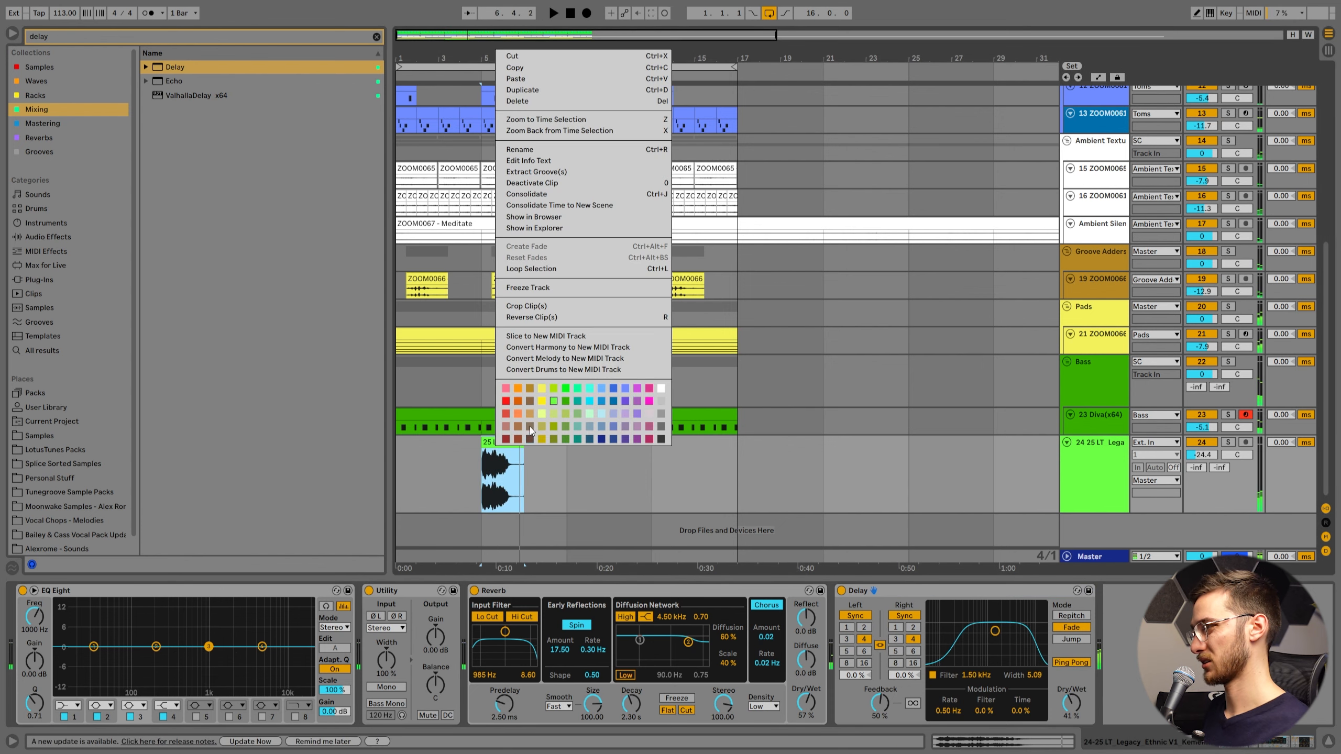
left_click(538, 217)
left_click(287, 396)
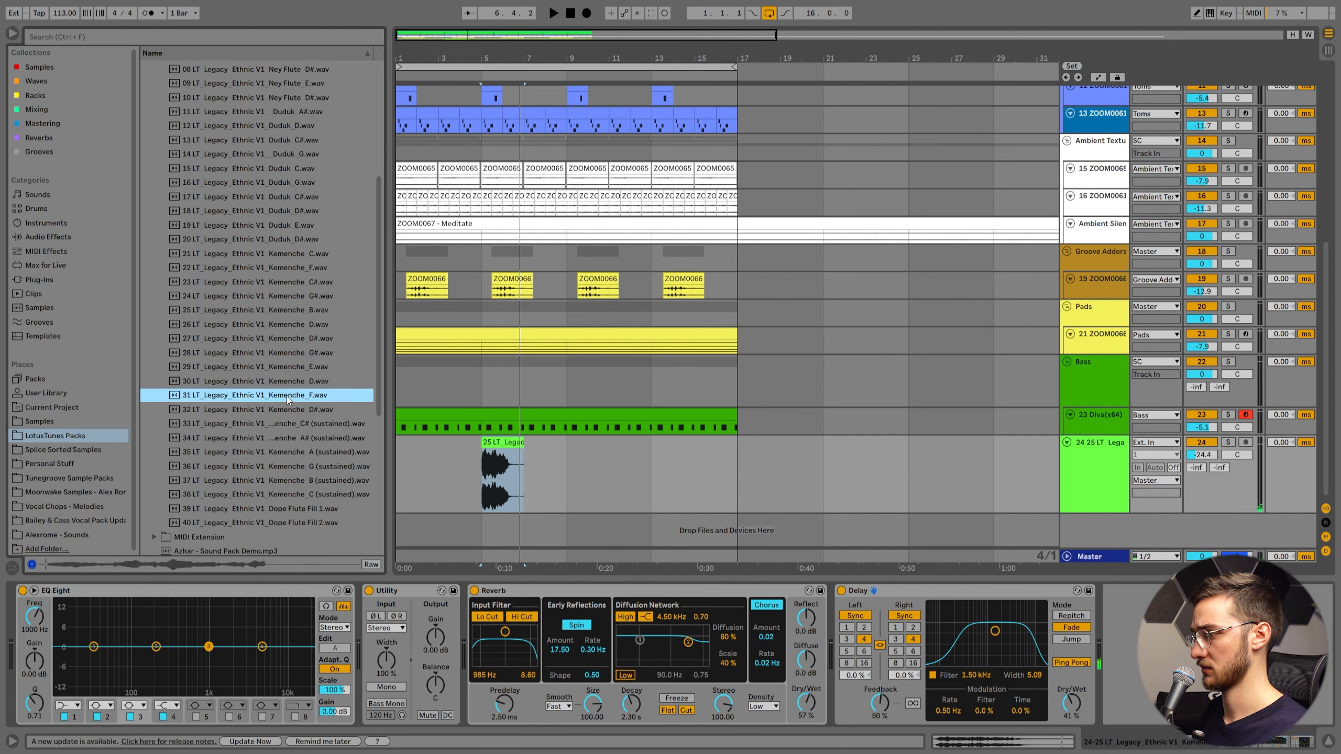
left_click(287, 379)
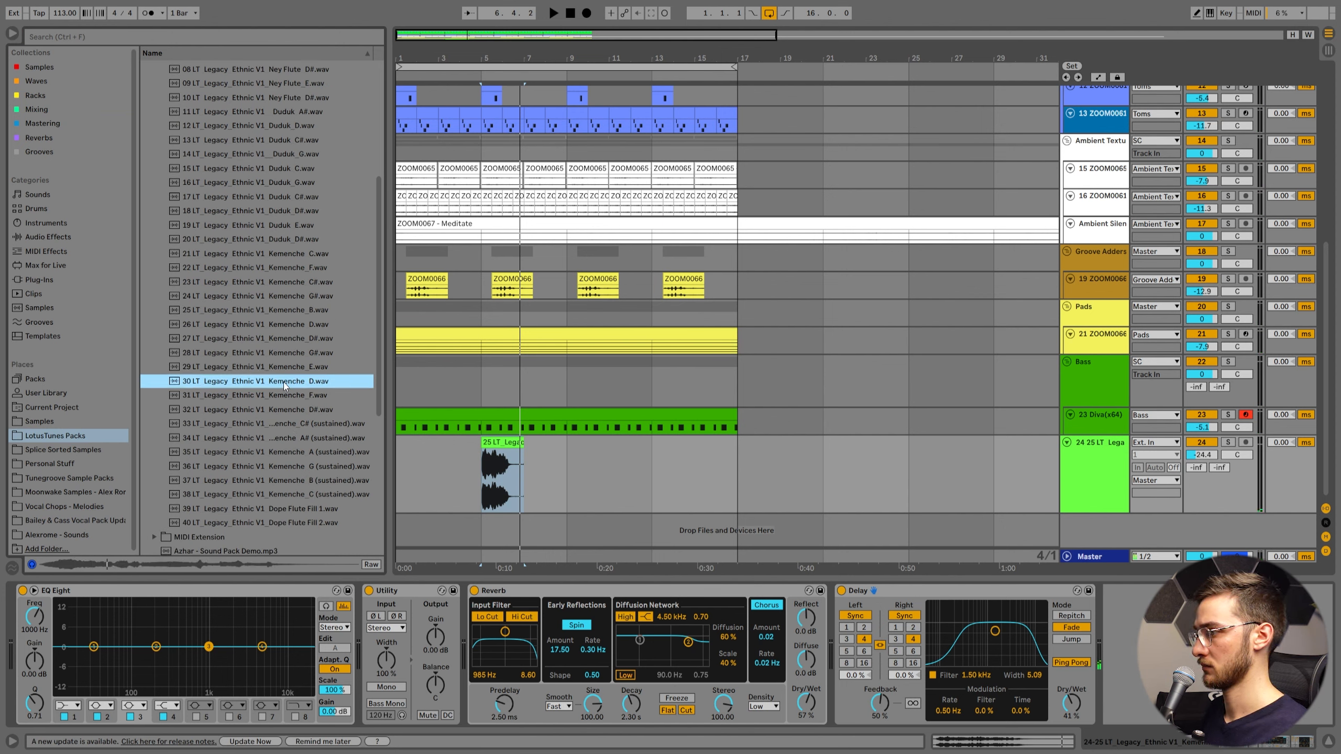
Replace the clip at bar 5 with sample 30 LT_Legacy_Ethnic V1_Kemenche_D.wav and set the track's volume to -19.3 dB
left_click_drag(283, 381, 485, 469)
key("space")
left_click_drag(1204, 457, 1204, 448)
Lower the pitch of the Kemenche_D clip at bar 5 and place a copy of it at bar 13
double_click(502, 443)
key("space")
key("space")
key("Down")
key("Down")
key("Down")
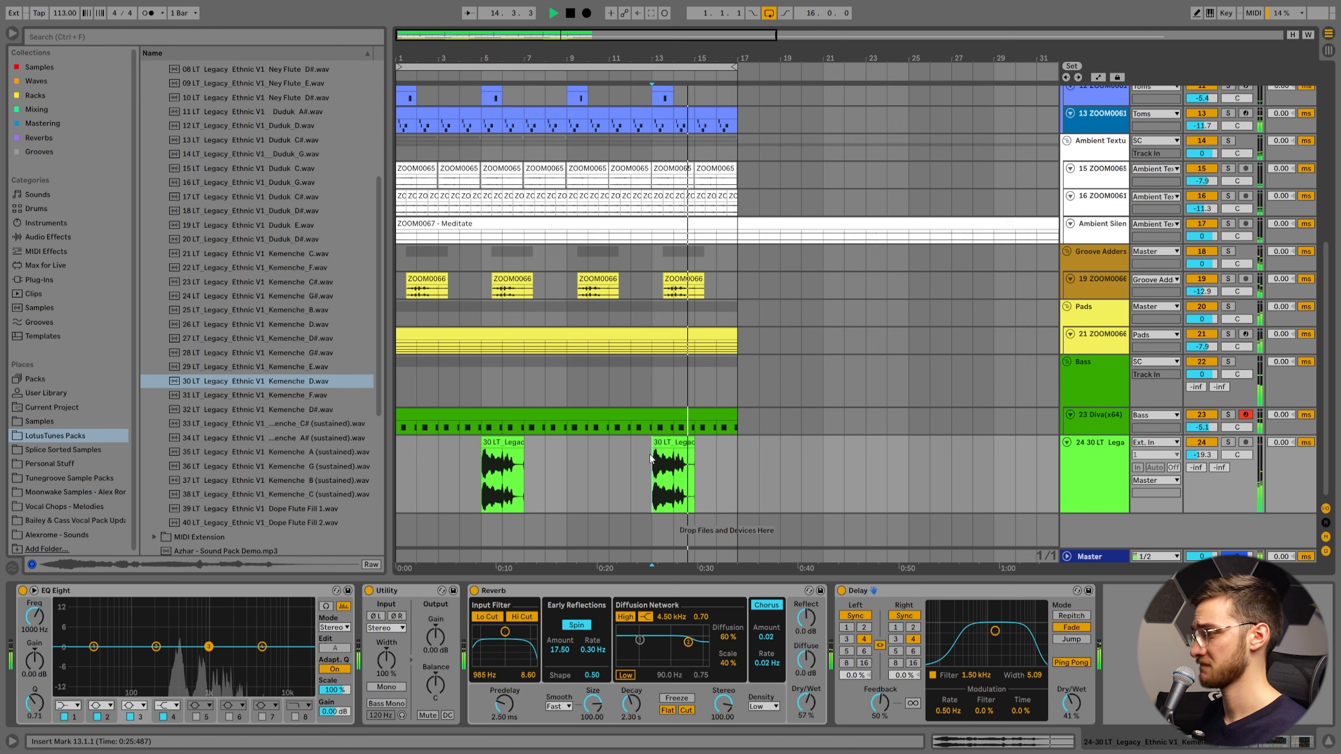
Stop playback and open the MIDI Extension folder of the Azhar - Mid-East Organic Production Suite
left_click(571, 388)
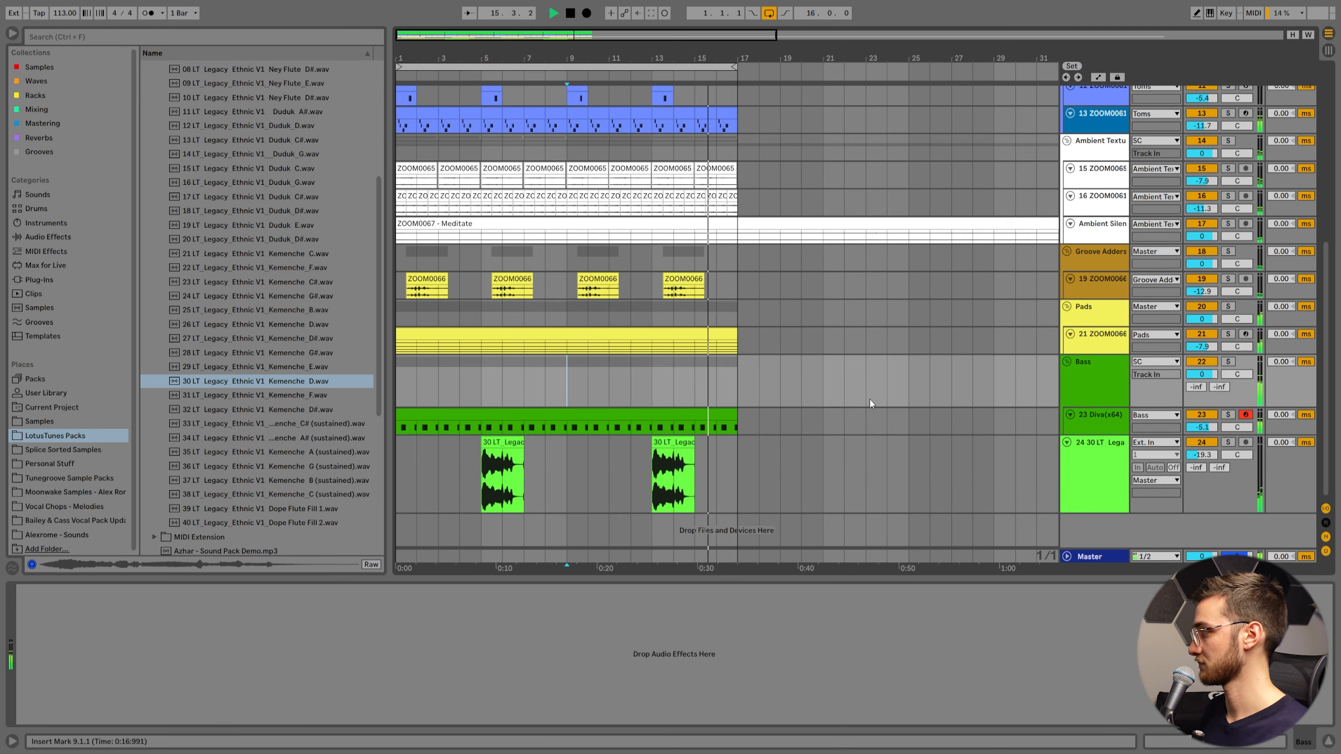
scroll(158, 513, "down", 2)
key("space")
left_click(155, 477)
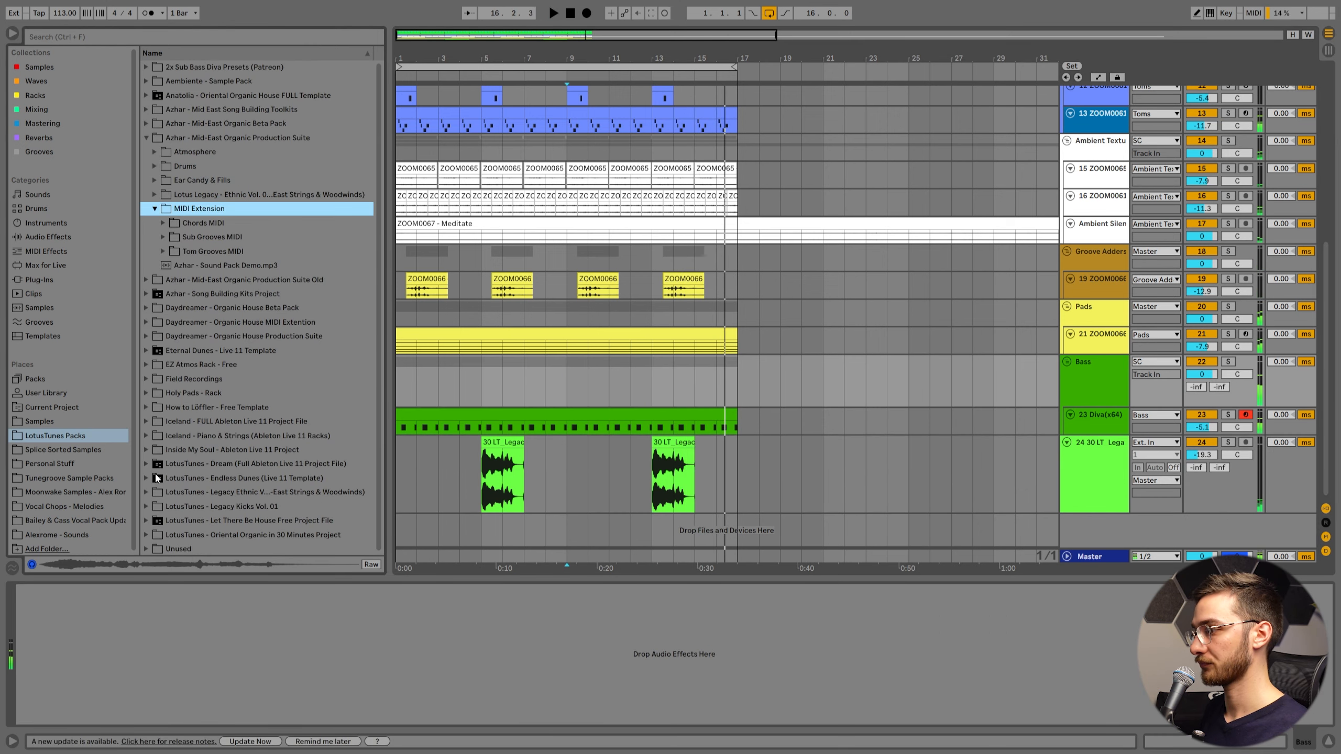
Duplicate the pad track 21 with its 16-bar clip inside the Pads group
left_click(439, 333)
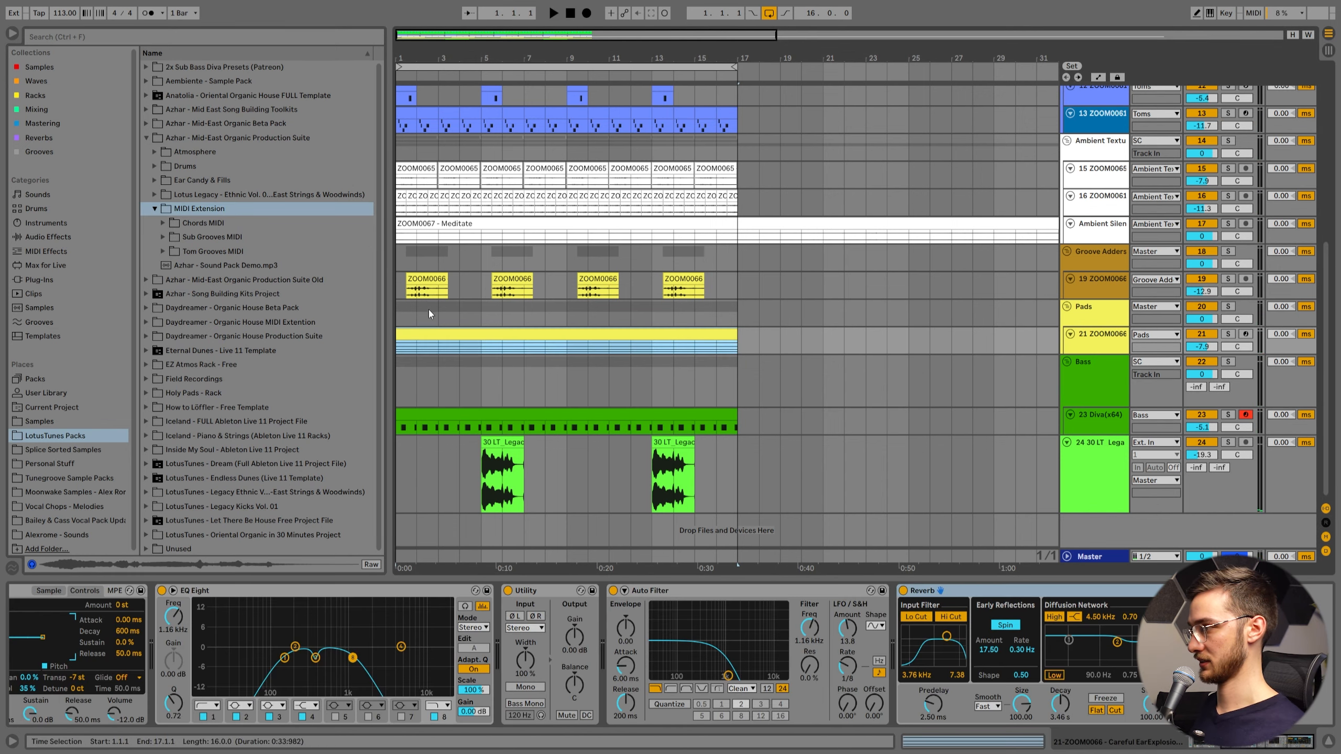
left_click(440, 341)
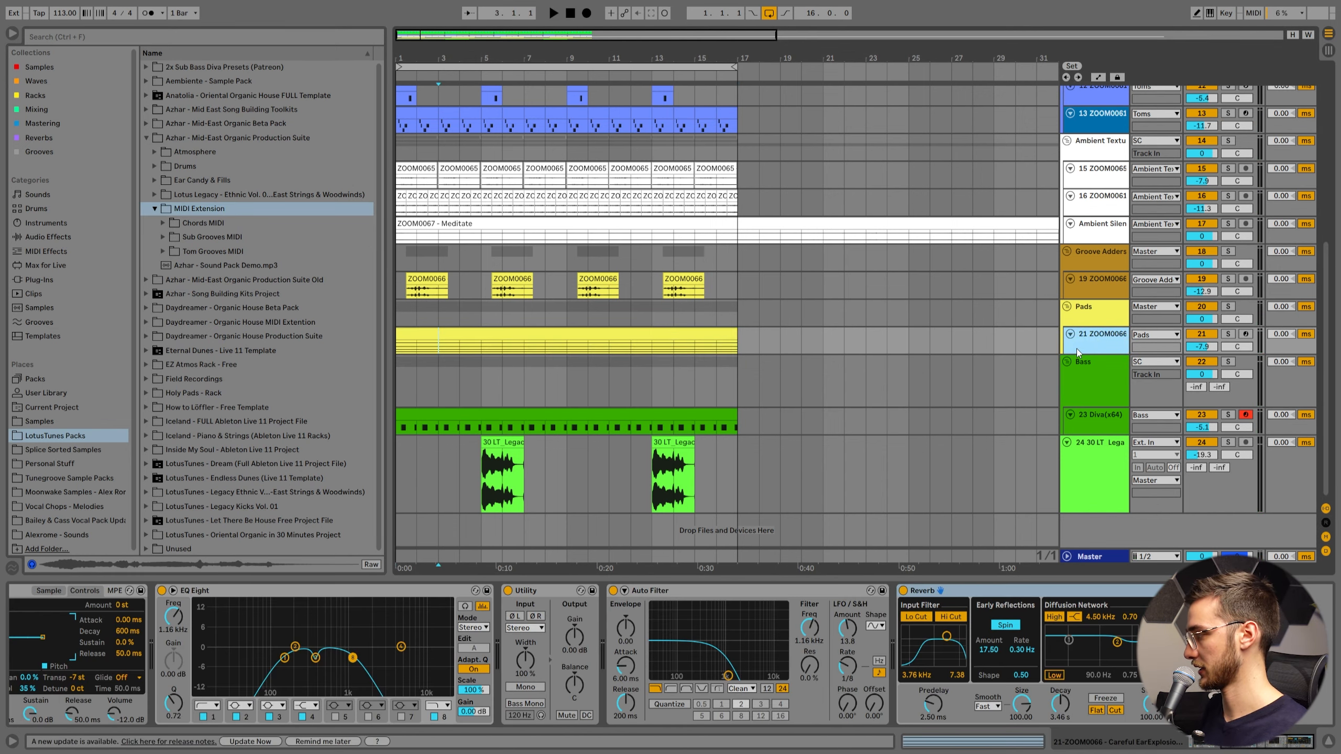
key("ctrl+d")
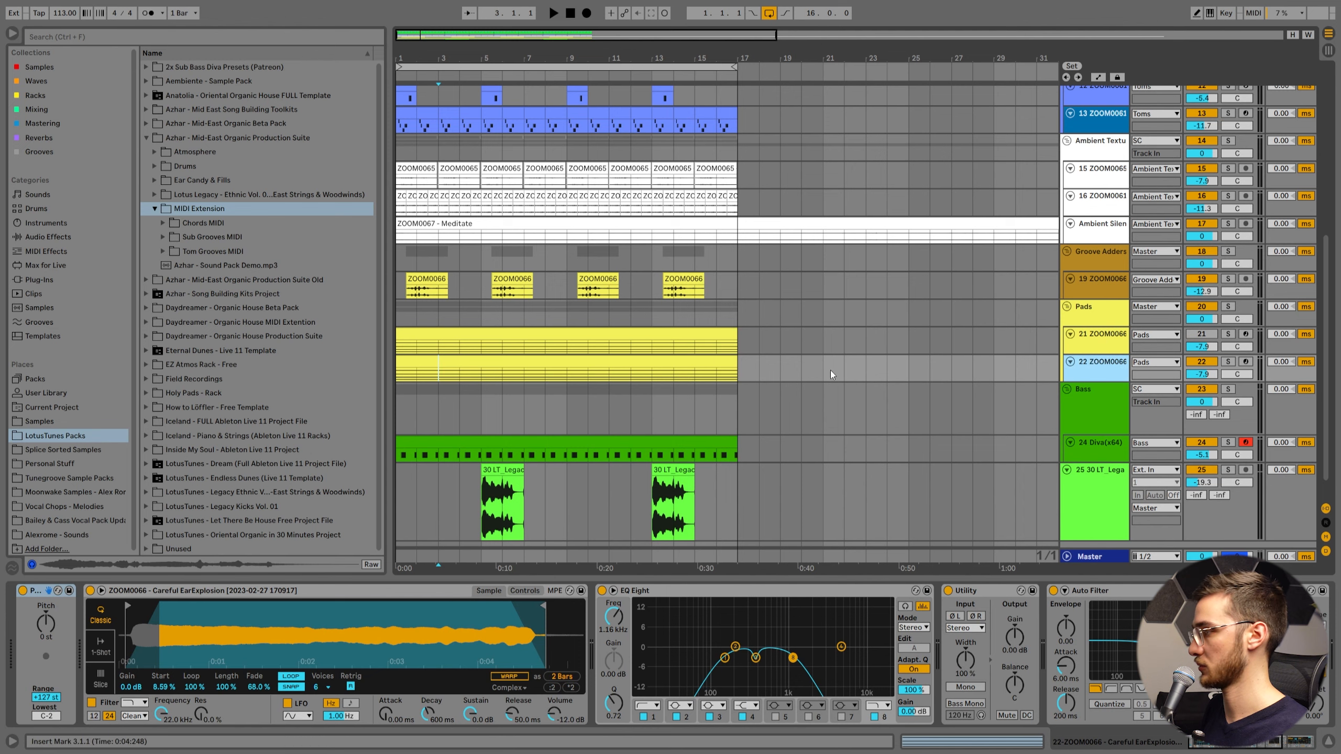
Try the Azhar Chords MIDI files on track 22, placing 11 Star Skies 1 G#min at bar 1 and 12 Star Skies 2 Bmaj at bar 5
left_click(161, 224)
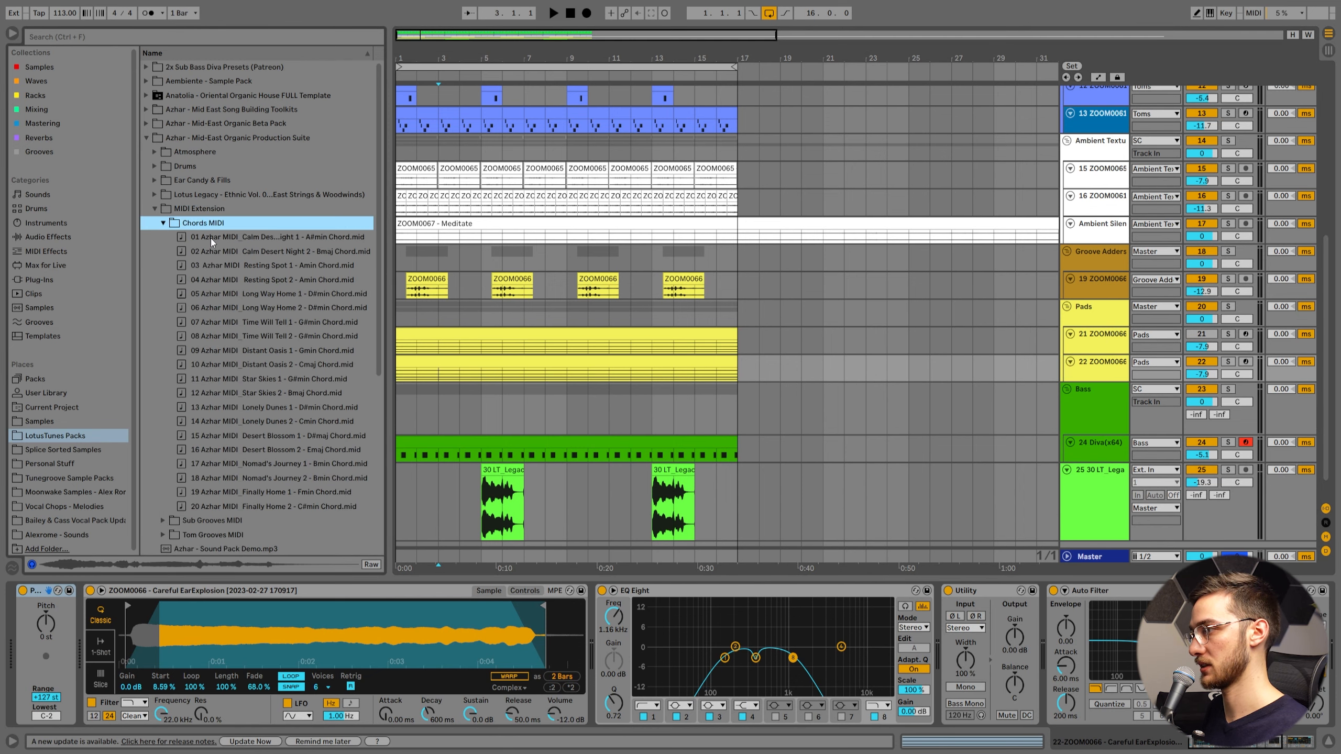
left_click_drag(211, 238, 463, 376)
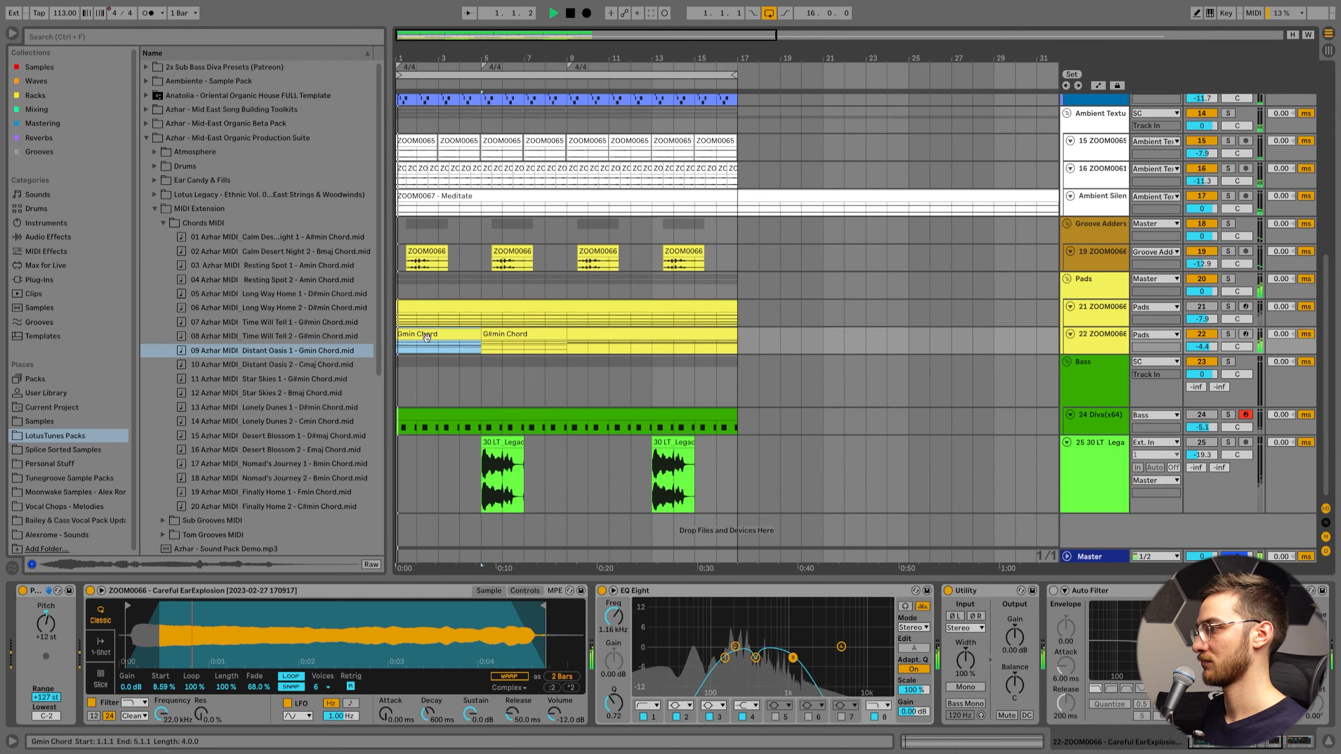
left_click_drag(310, 362, 404, 348)
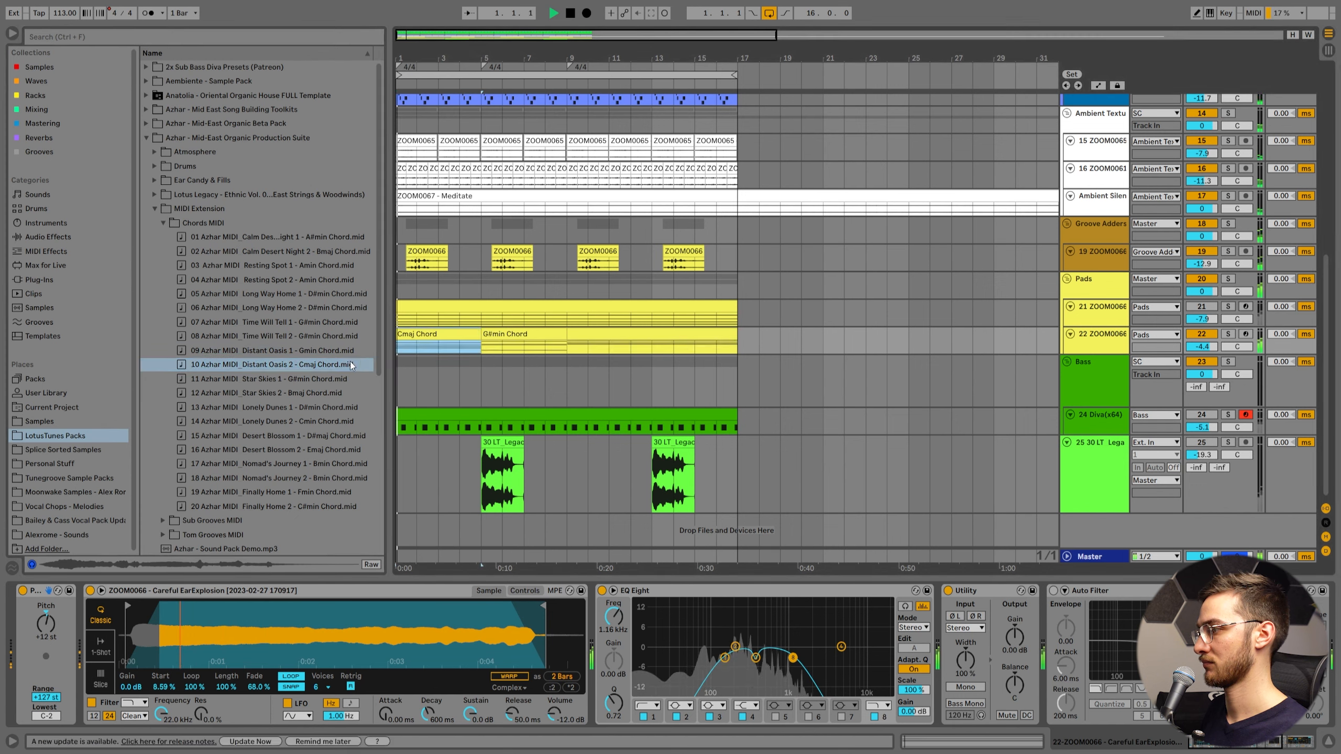
key("Down")
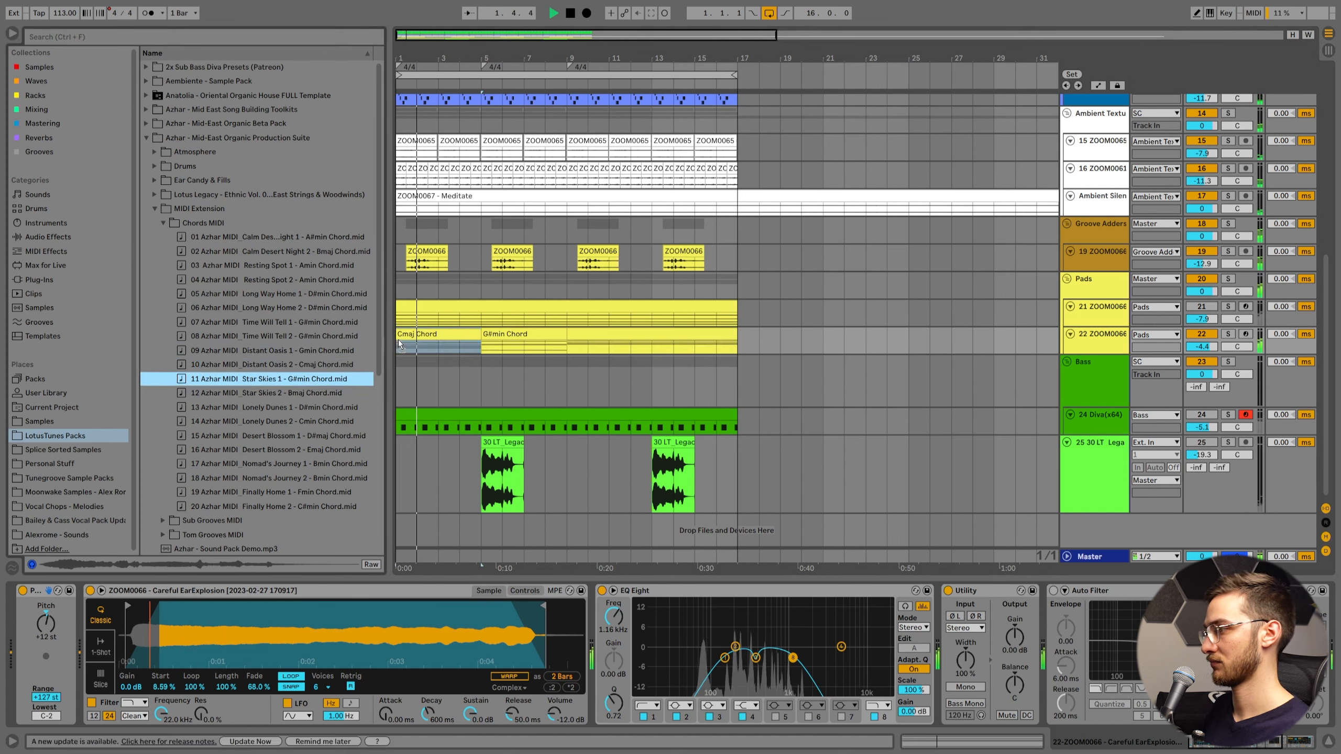
left_click_drag(309, 393, 486, 340)
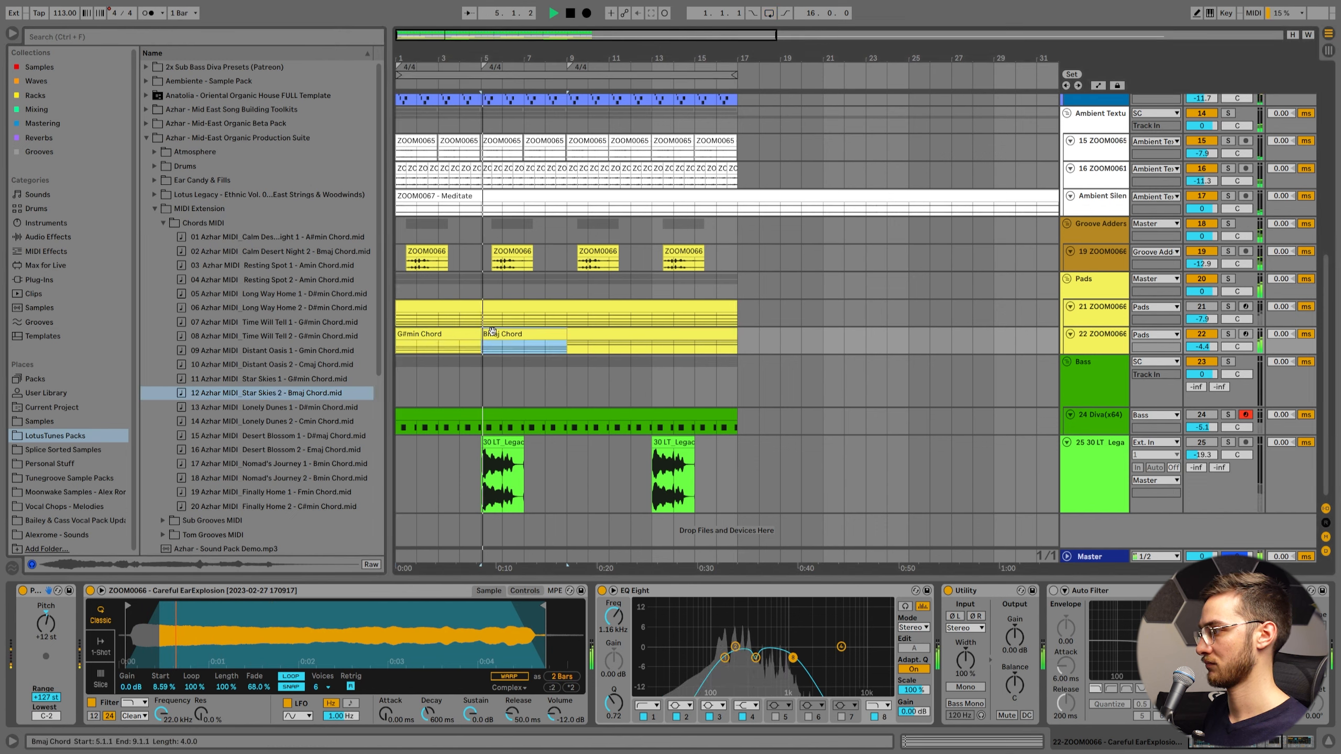
Duplicate the G#min and Bmaj chord clips on track 22 to bars 9 and 13, and set the track's volume to -6.2 dB
left_click(449, 332)
key("ctrl+l")
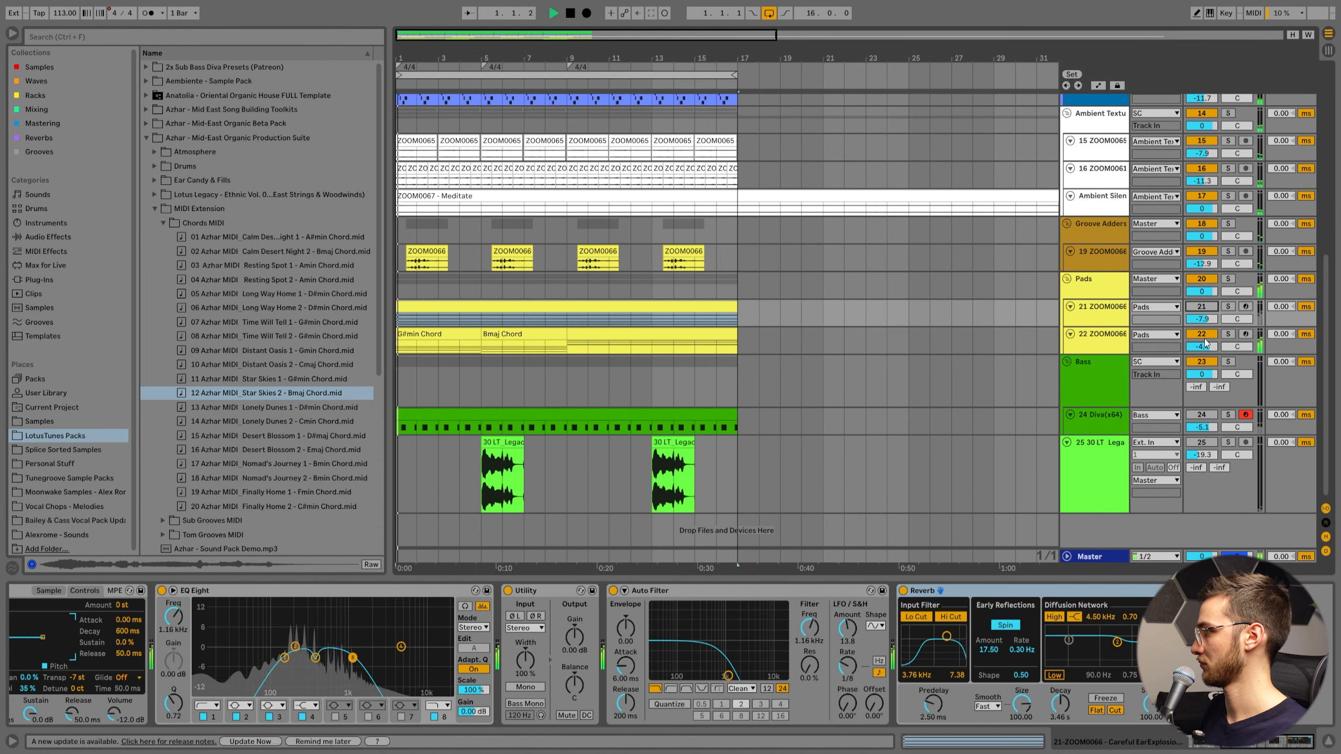
left_click(435, 334)
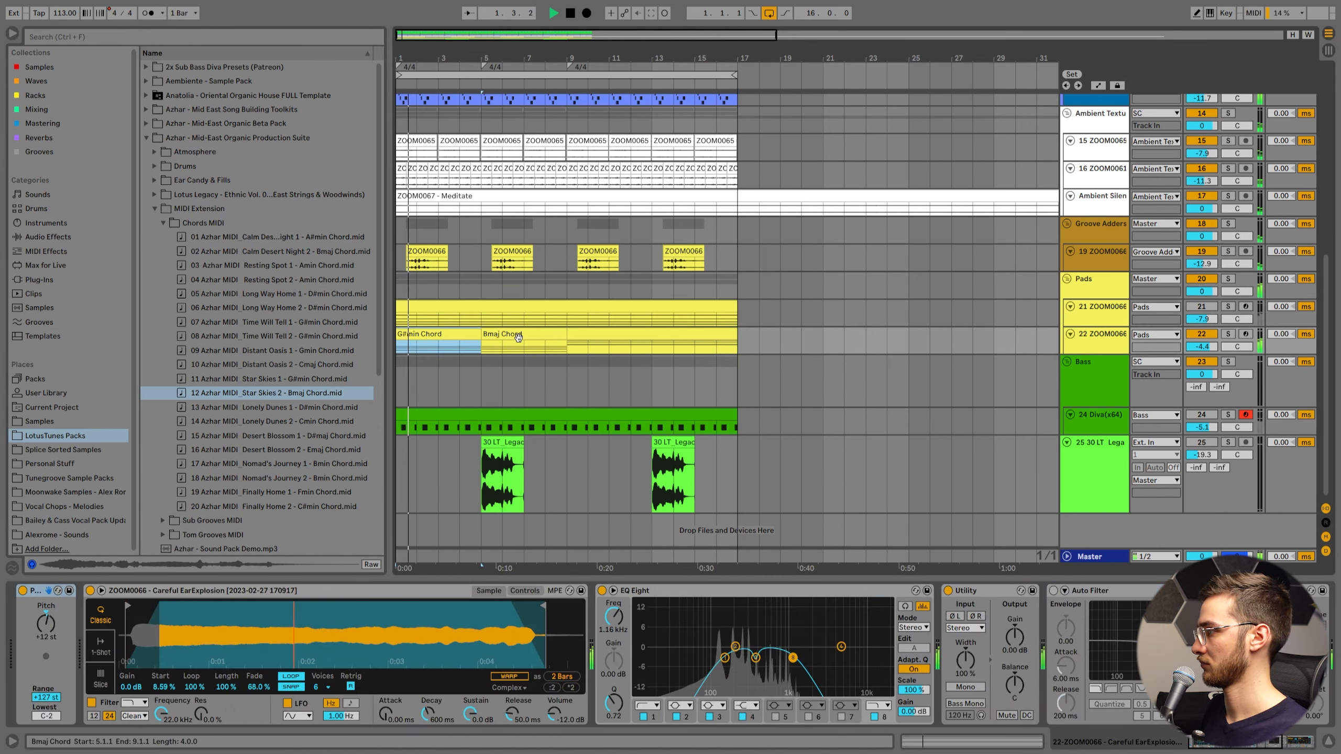
left_click(517, 337, "shift")
key("ctrl+d")
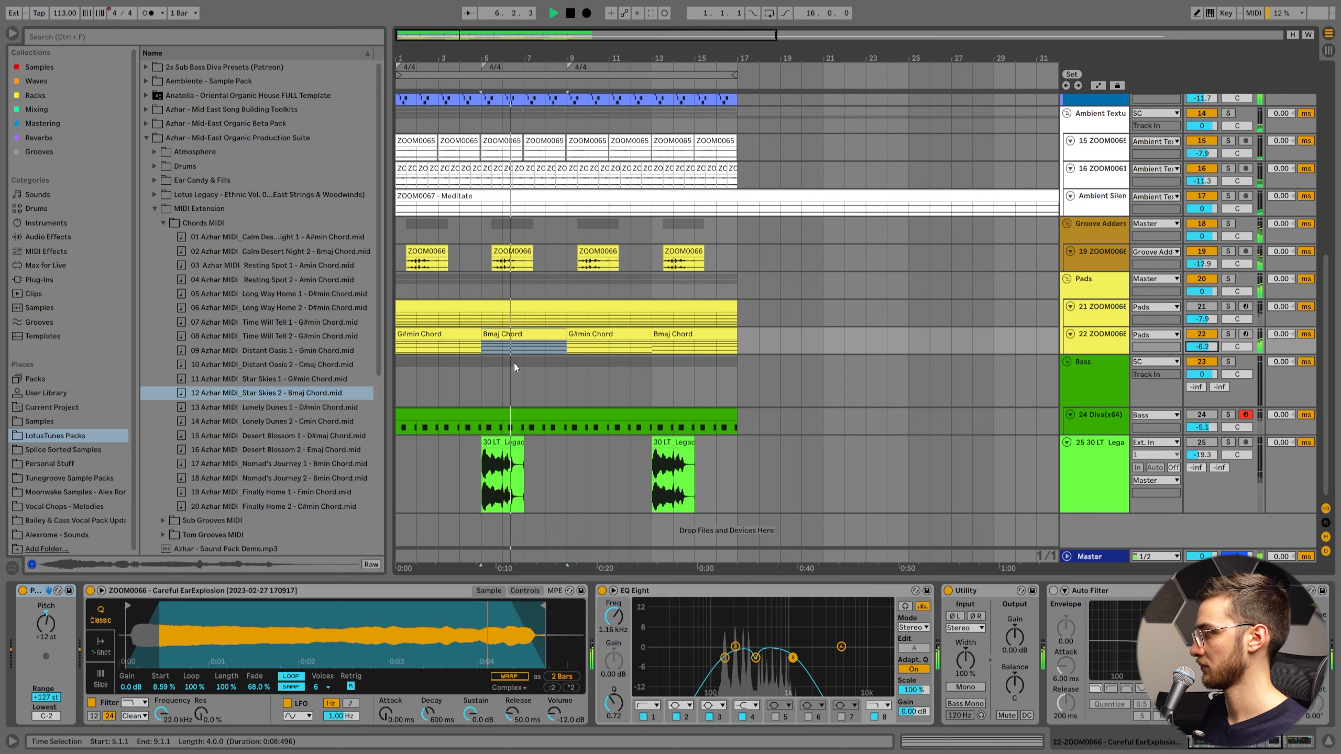
Transpose all notes of the Diva bass clip up in semitones and down an octave, and set the bass track's volume to -3.8 dB
key("space")
left_click(549, 418)
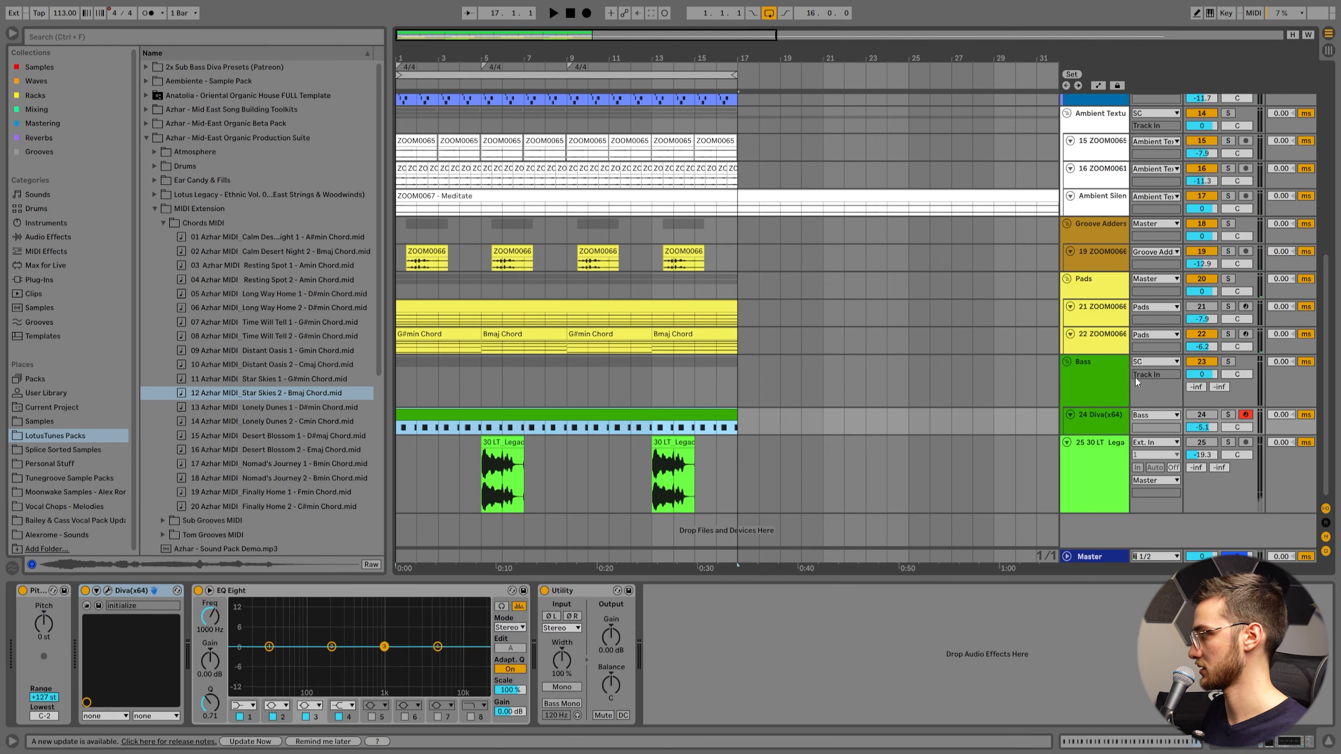
key("space")
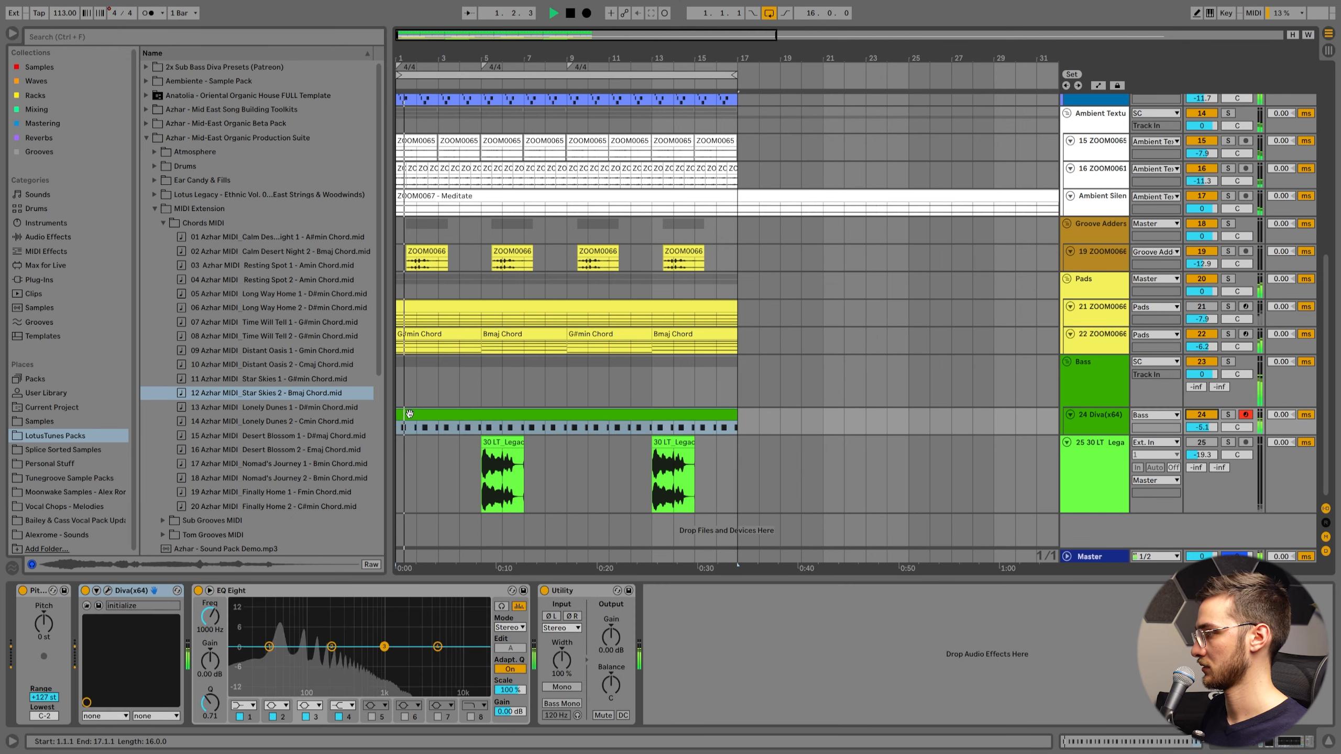
double_click(409, 414)
left_click(442, 447)
key("space")
key("ctrl+a")
key("Up")
key("Up")
key("Up")
key("Up")
key("Up")
key("Up")
key("Down")
key("Up")
key("shift+Down")
key("space")
key("shift+Tab")
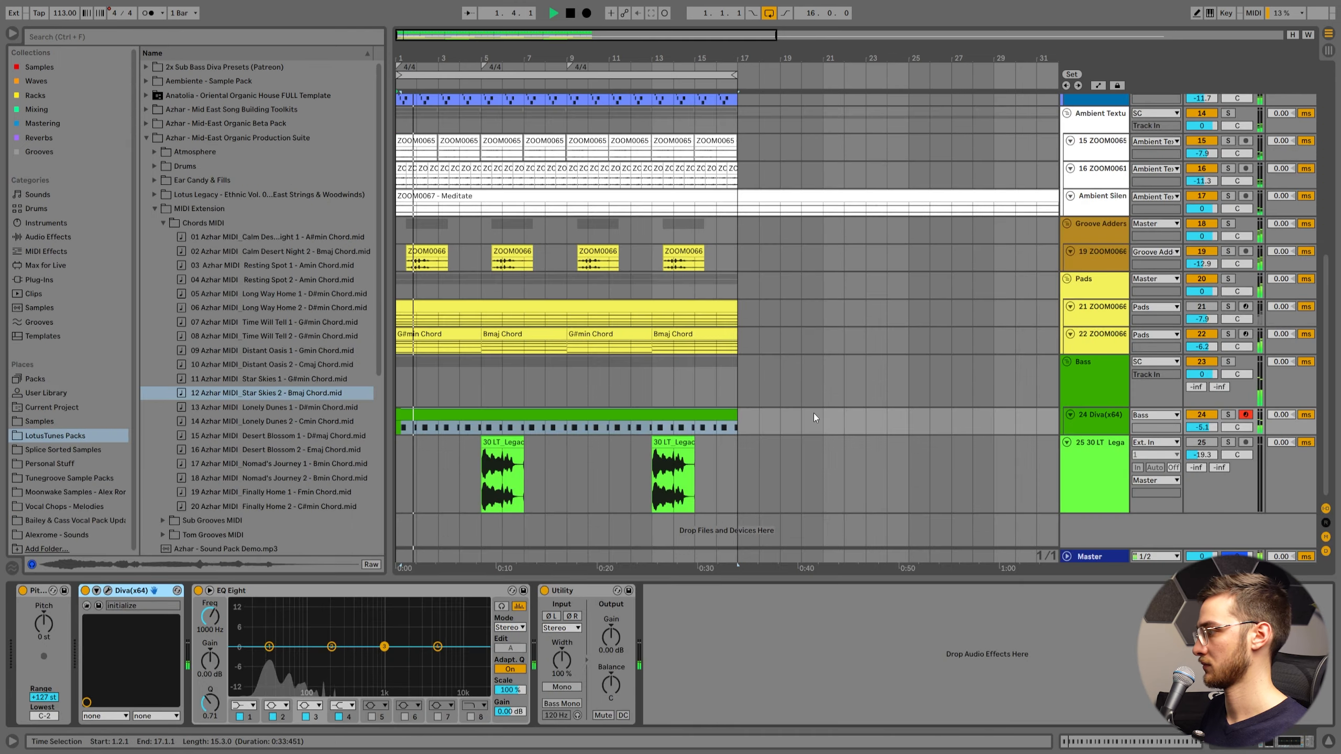
left_click(417, 465)
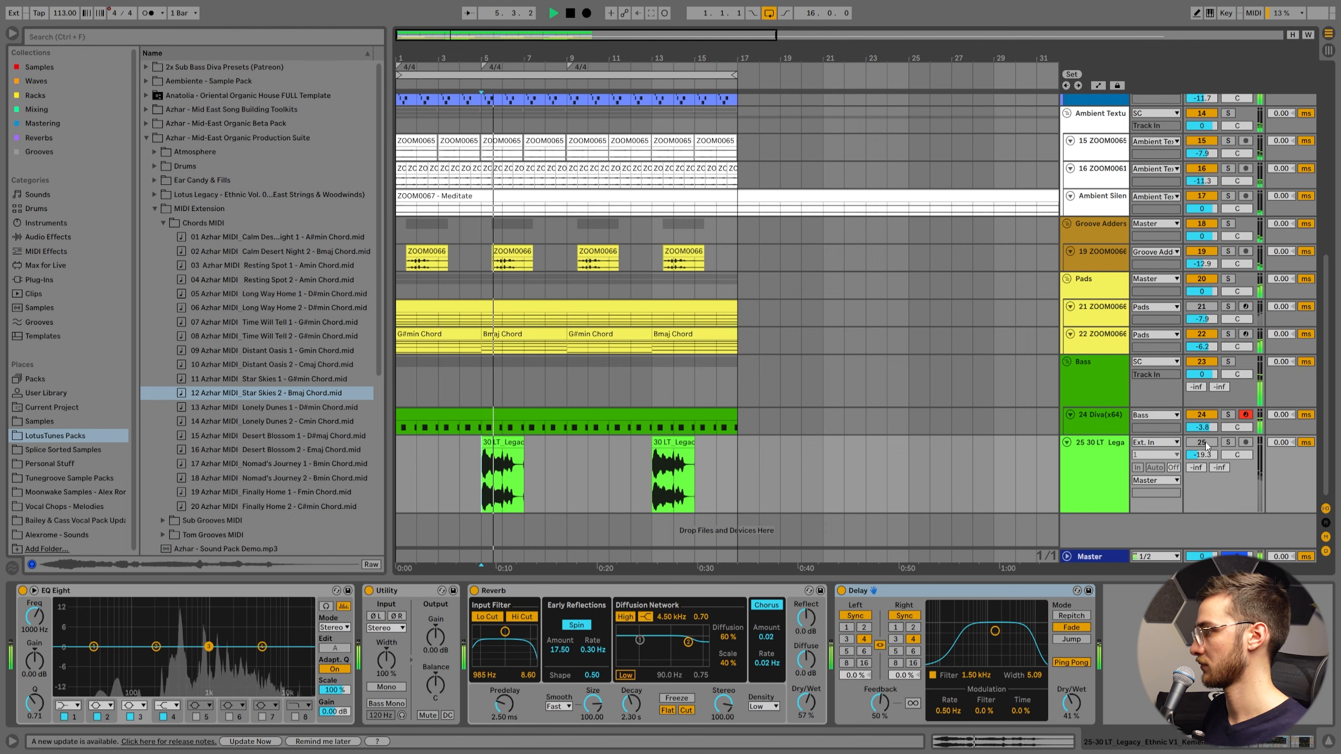
Rearrange the Kemenche_D clips so they start at bars 1 and 9 only, and save the set
left_click(507, 334)
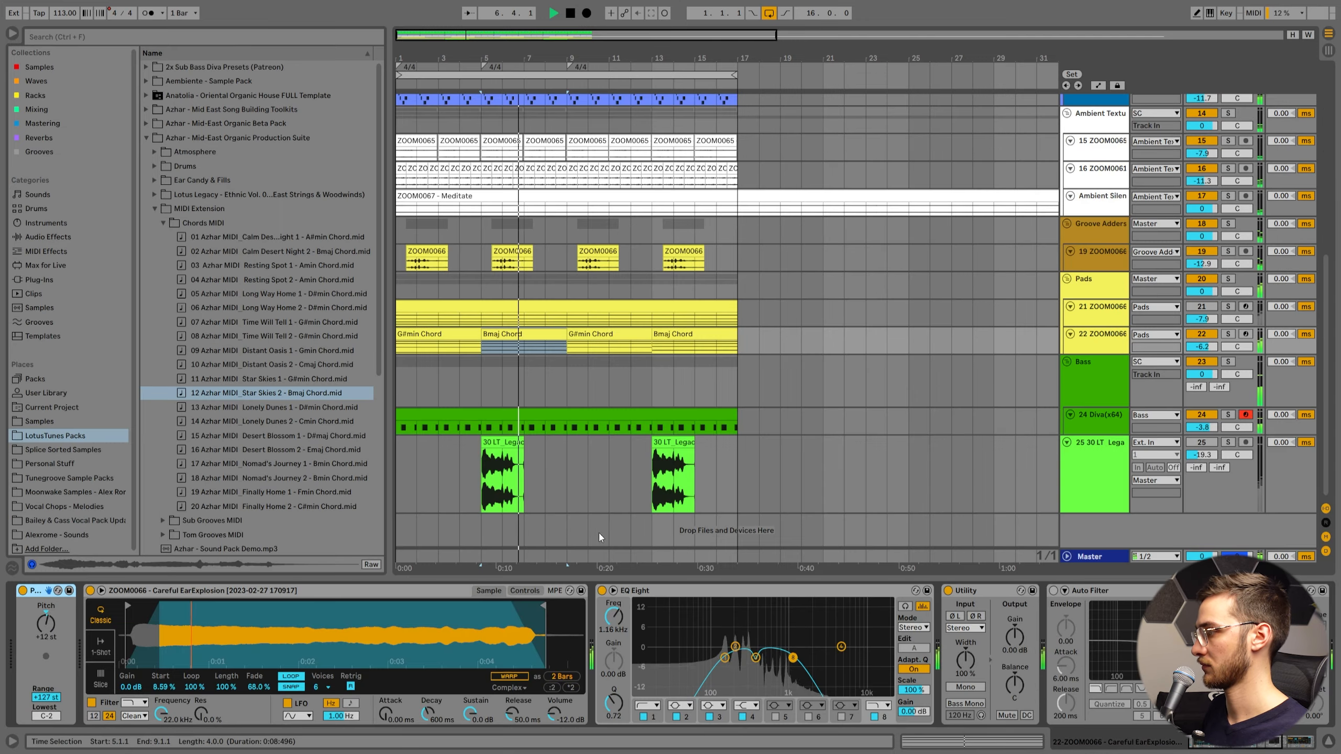
left_click(502, 476)
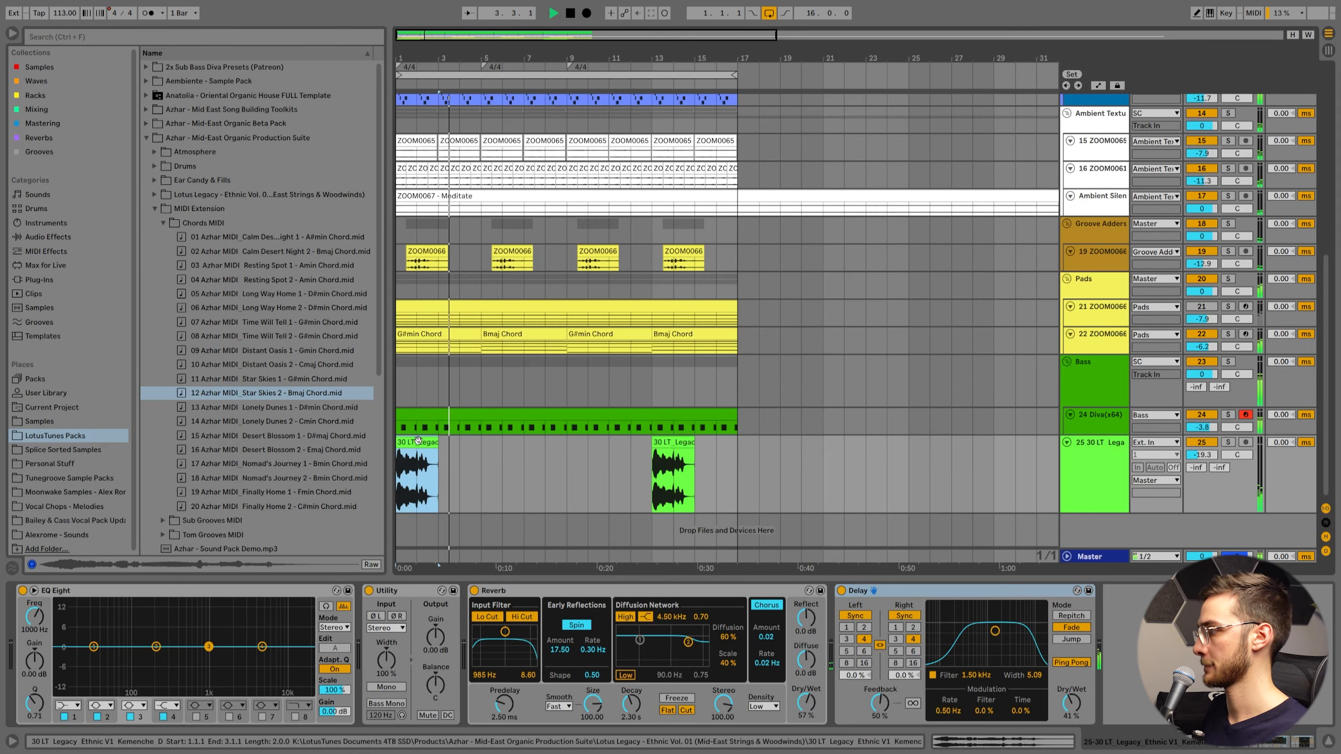
left_click_drag(417, 440, 589, 440)
left_click(662, 440)
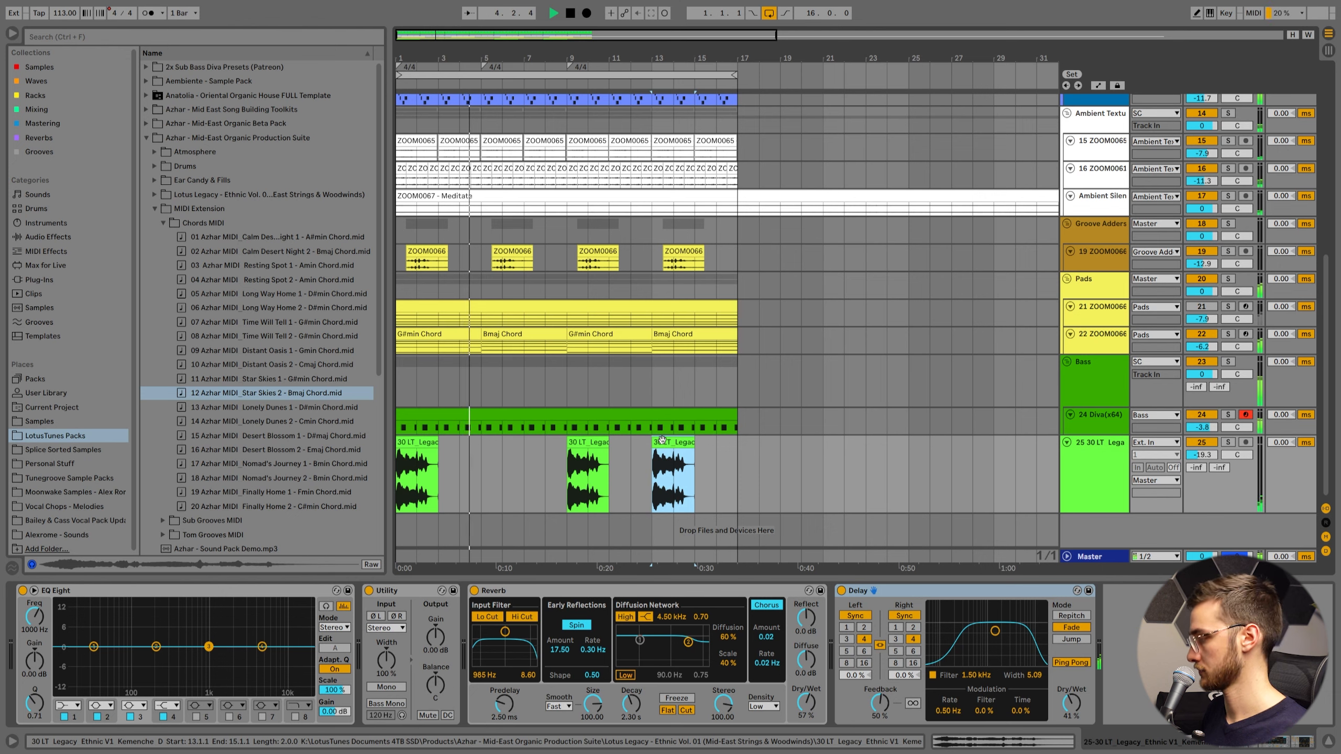
key("Delete")
left_click(584, 440)
key("ctrl+s")
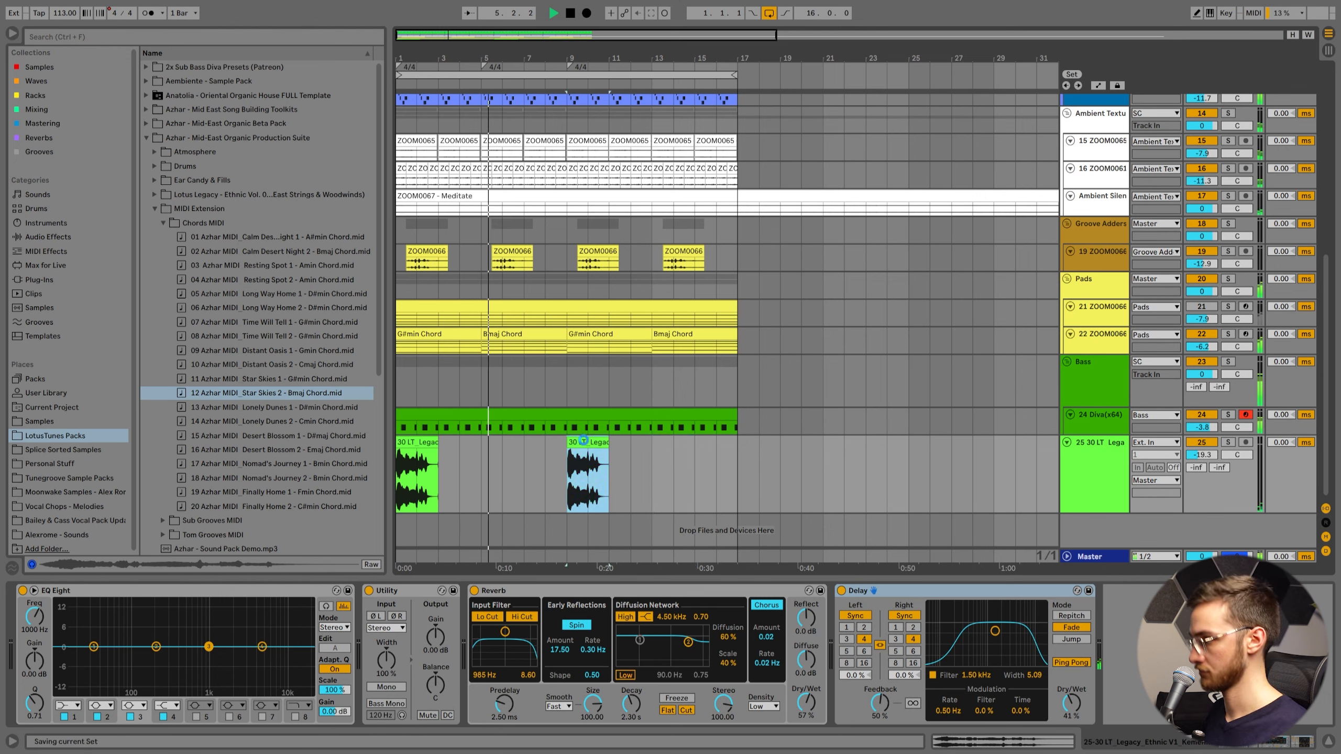
Browse the Ear Candy & Fills folder and preview the sample 10 LT Azhar Ear Candy Darbuka Filler 5 119 BPM.wav
left_click(163, 224)
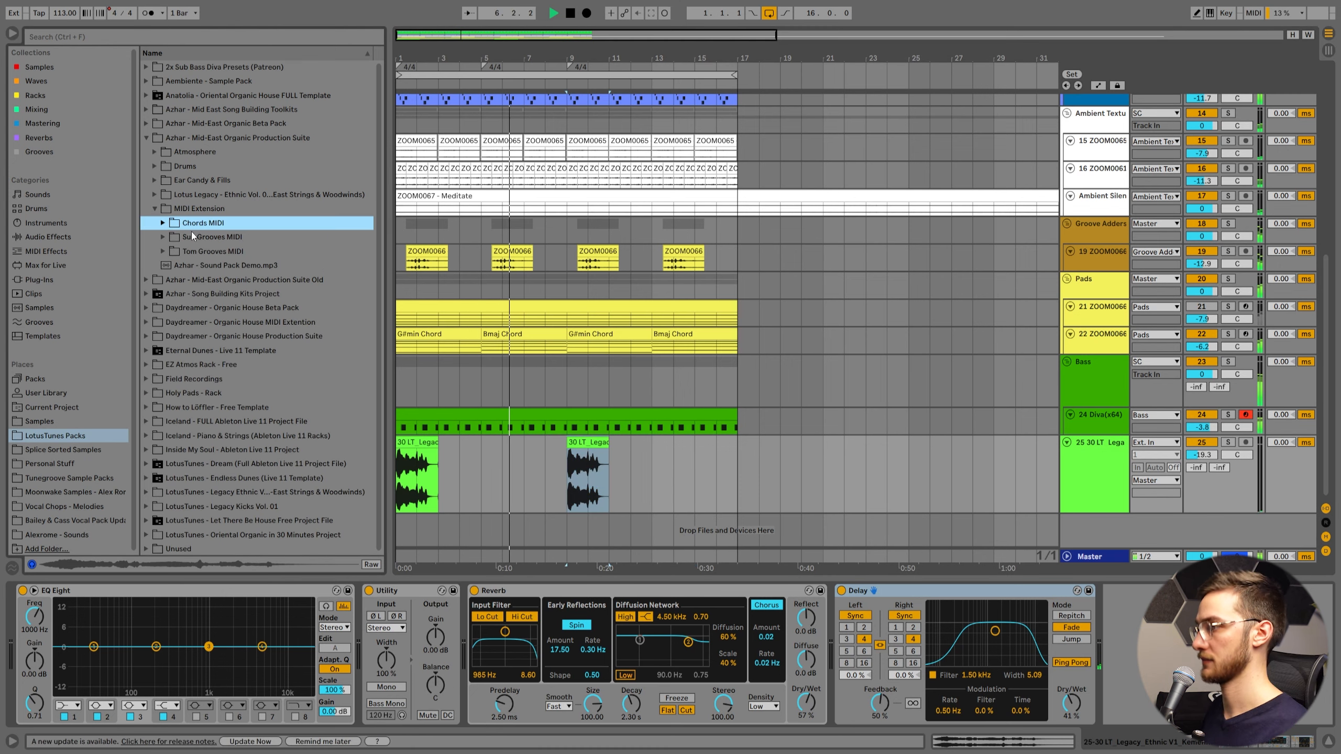
left_click(154, 180)
scroll(257, 252, "down", 2)
left_click(291, 260)
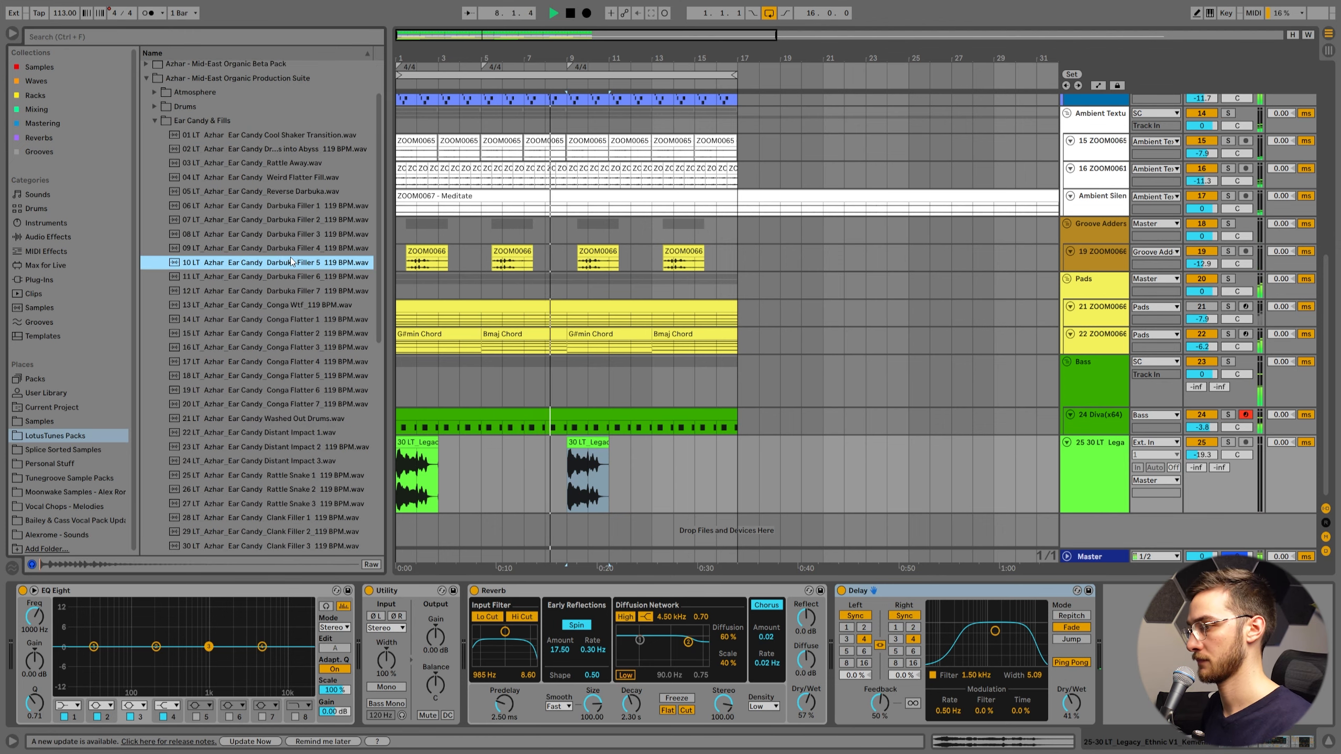
Set the warp mode of the Kemenche_D clip at bar 9 to Complex Pro with an envelope of 112, and stop playback
key("shift+Tab")
left_click(164, 228)
left_click(166, 298)
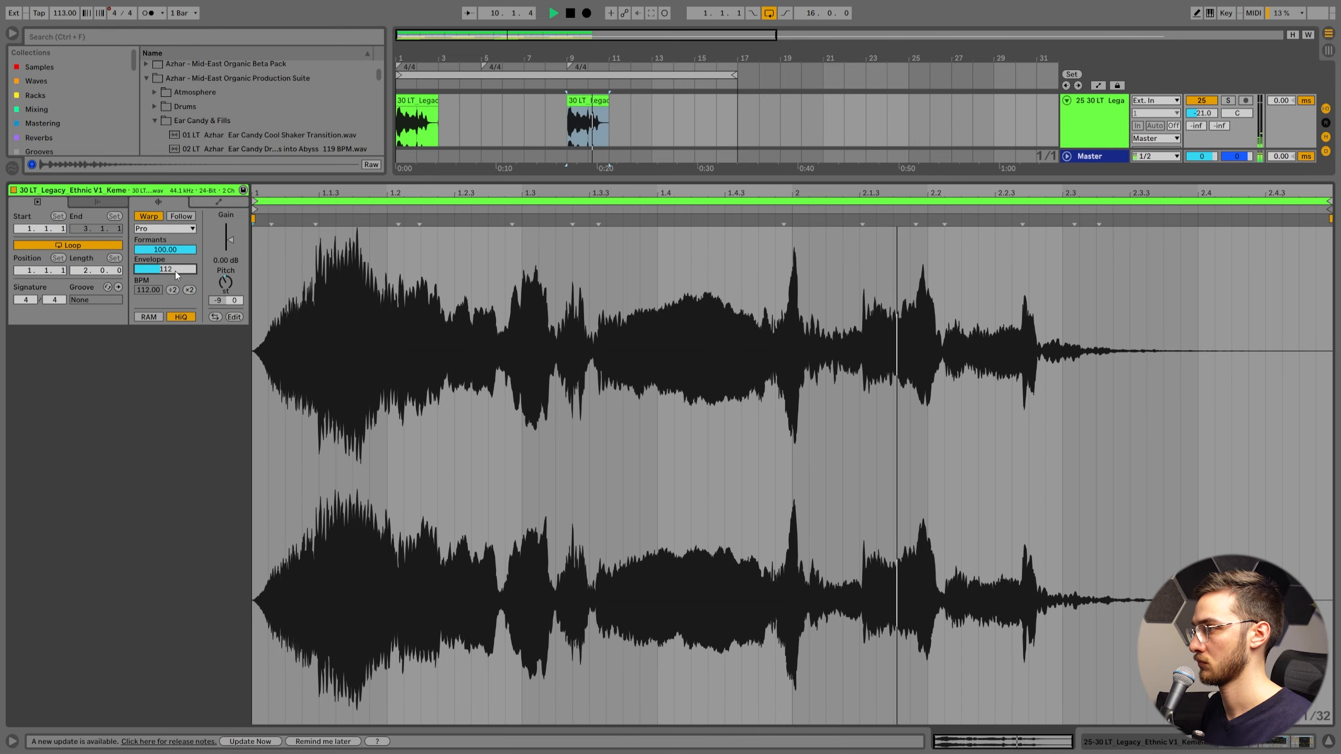
key("shift+Tab")
key("space")
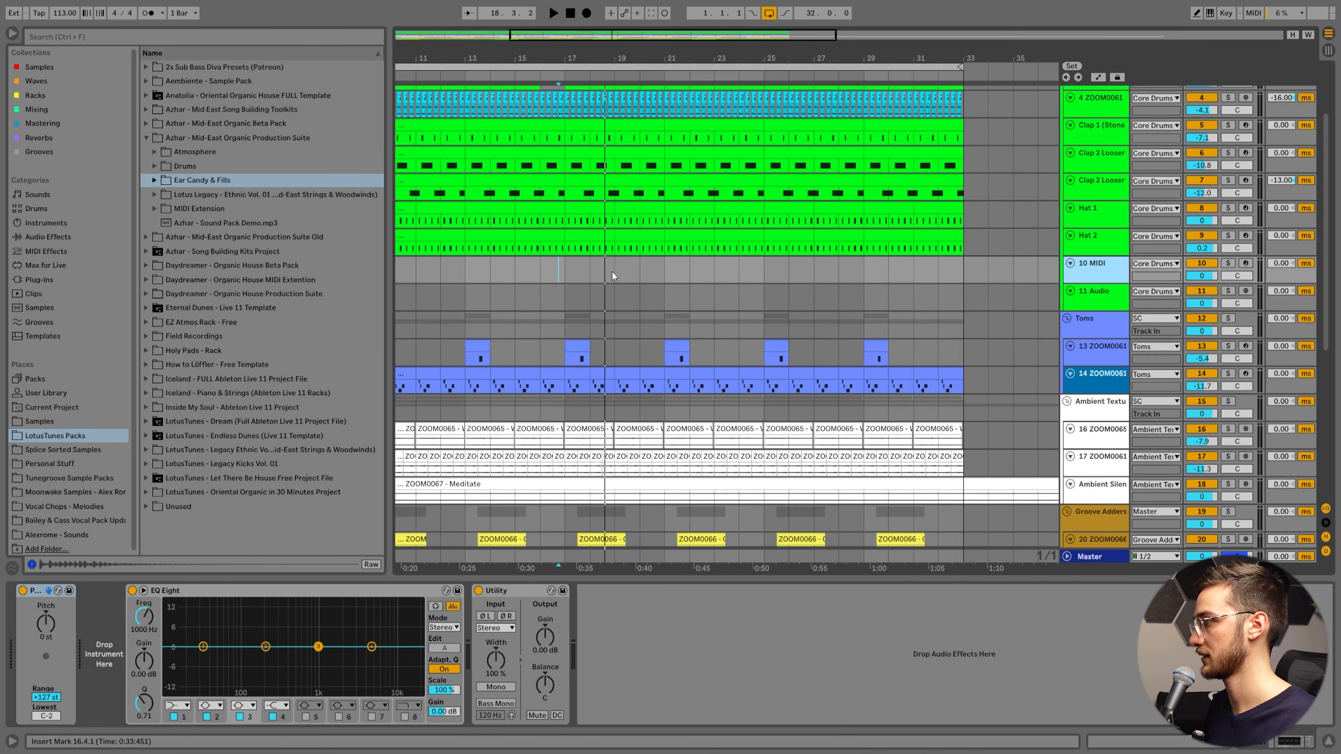
Audition the OH hat one-shots and load 08 LT_Azhar_Oneshot_Hat_CL.wav as the instrument of MIDI track 10
left_click_drag(564, 267, 838, 299)
left_click_drag(921, 299, 965, 275)
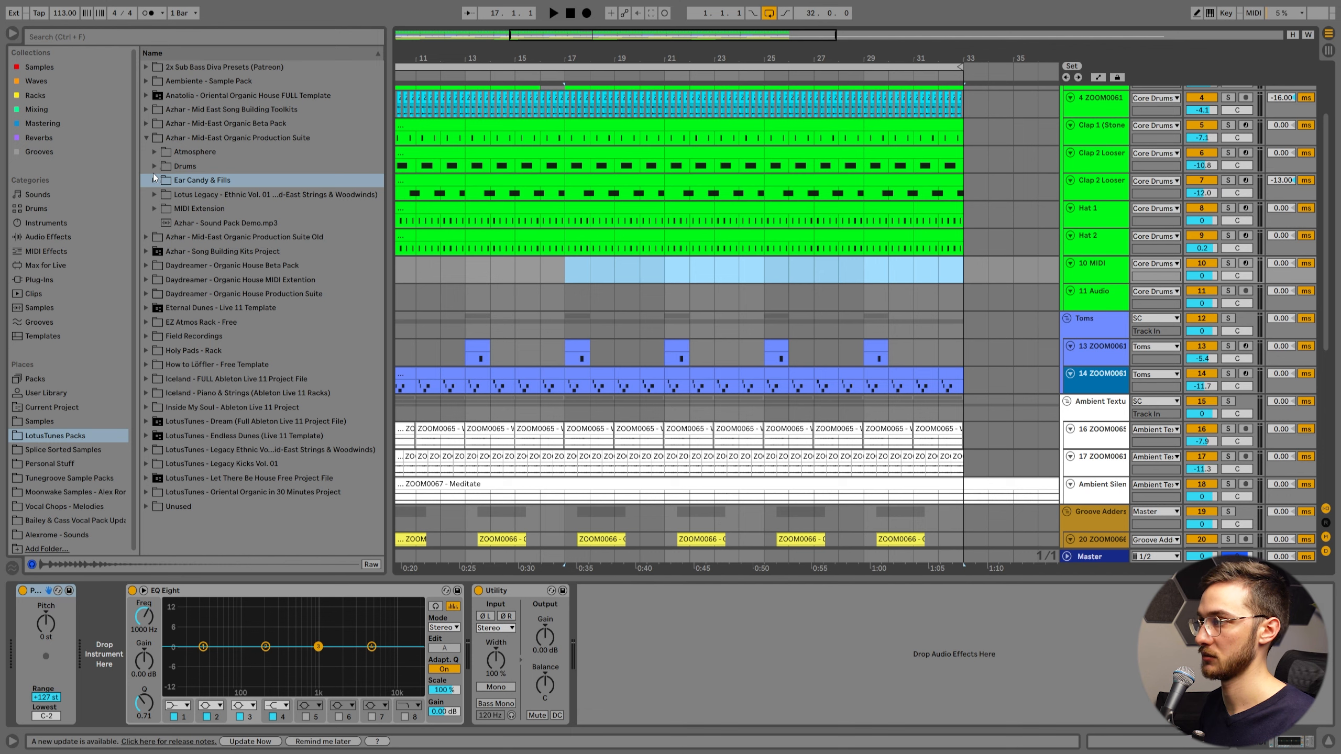
left_click(154, 166)
left_click(163, 194)
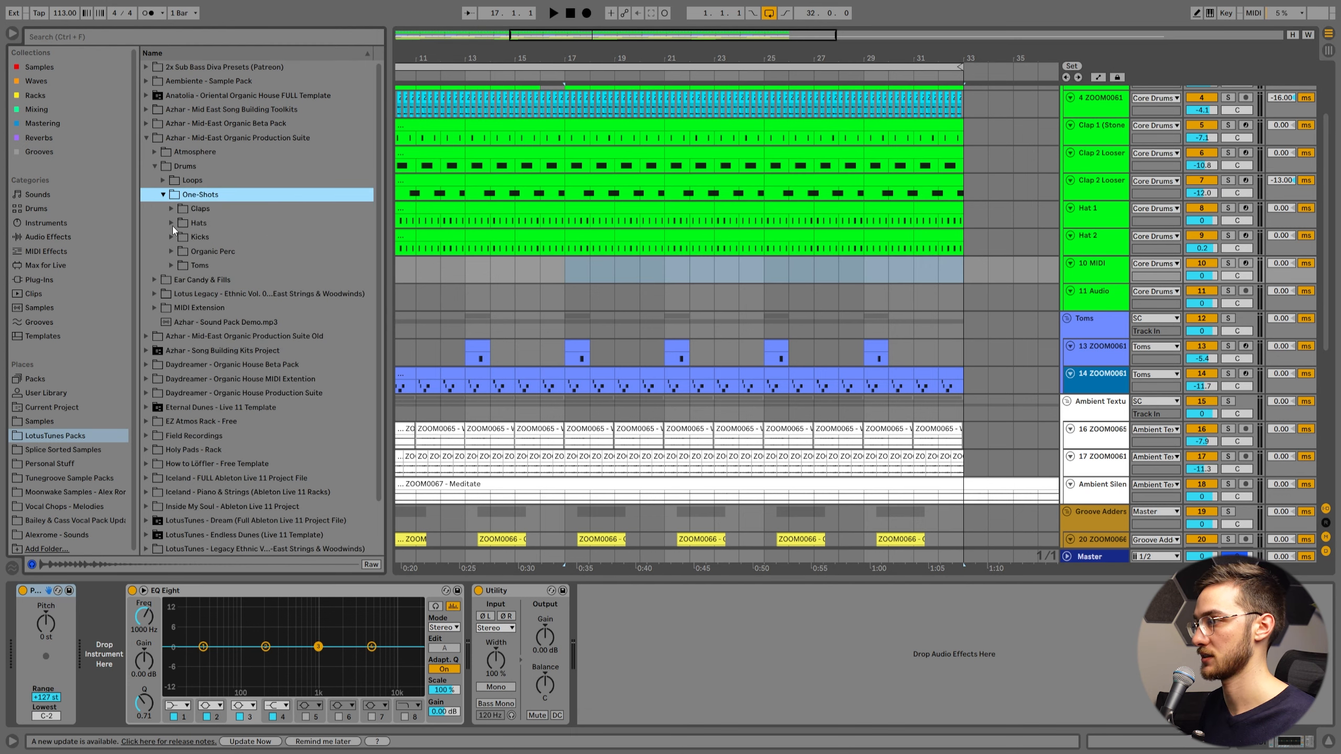
left_click(172, 223)
left_click(181, 250)
left_click(222, 281)
left_click(239, 309)
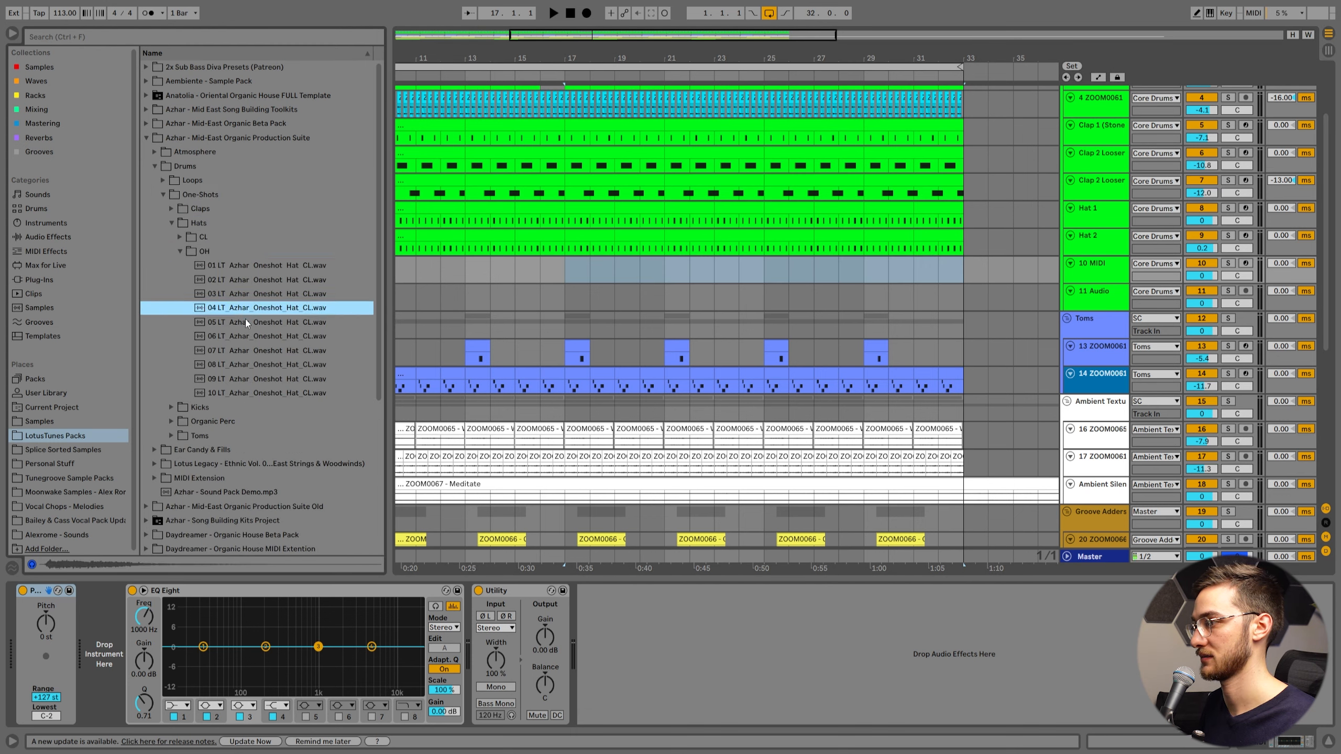
left_click(256, 366)
left_click_drag(257, 366, 97, 618)
Make a two-bar clip of off-beat C3 hat notes at bar 17 on track 10 and lengthen each note to reach the next
mouse_move(581, 264)
left_mouse_down()
mouse_move(607, 261)
mouse_move(576, 248)
mouse_move(586, 264)
left_mouse_up()
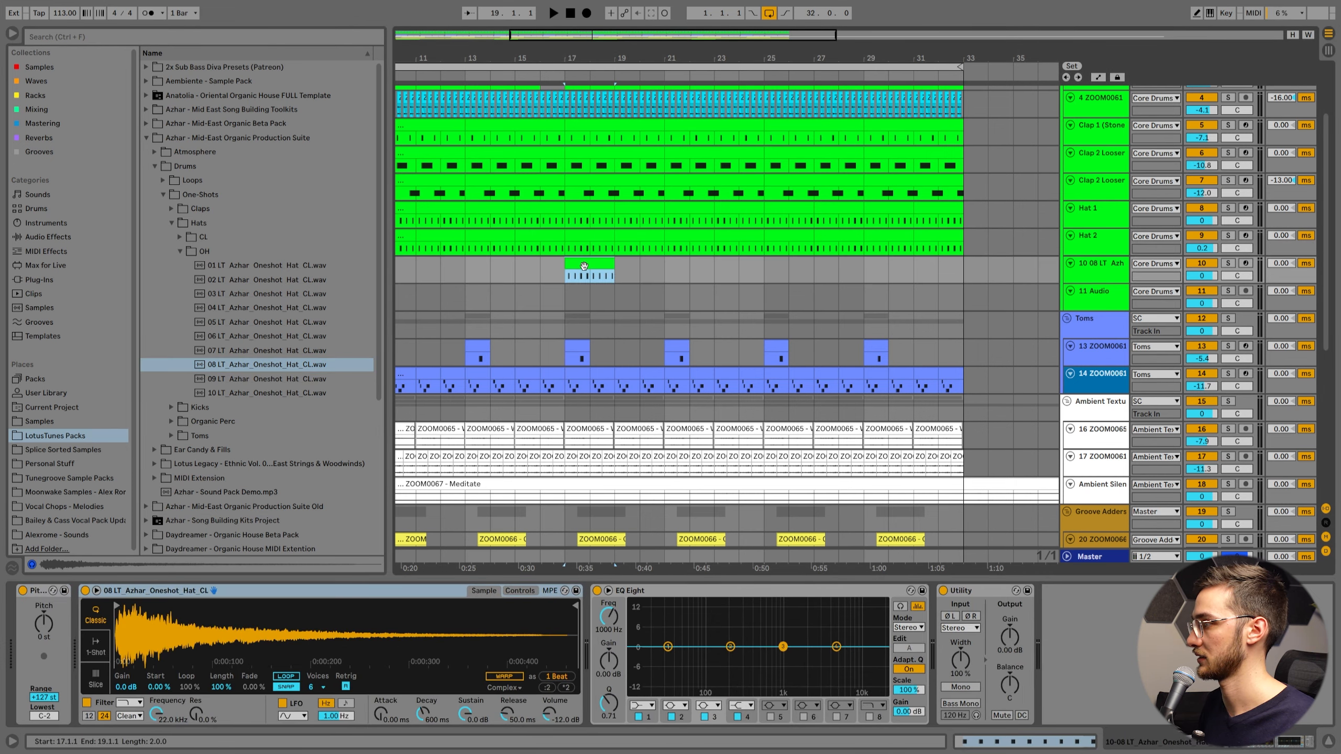
key("space")
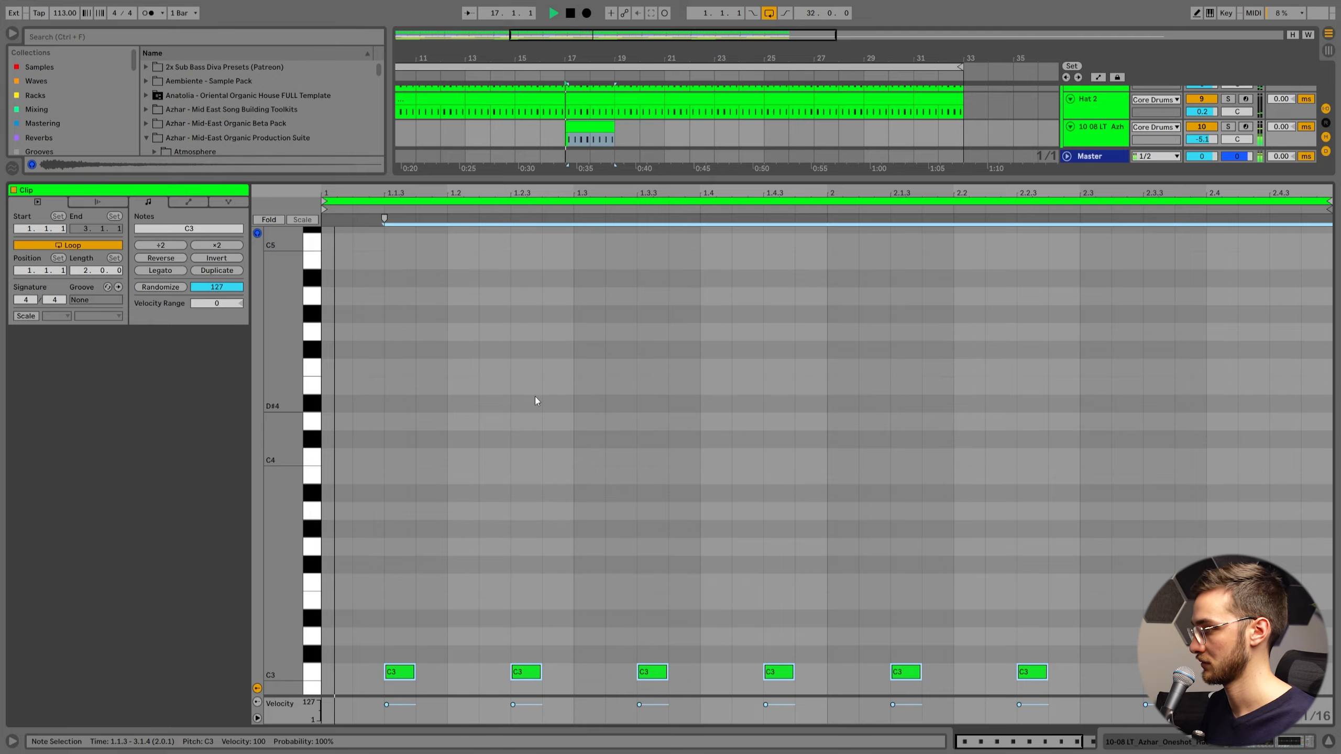
key("shift+Tab")
scroll(570, 227, "up", 2)
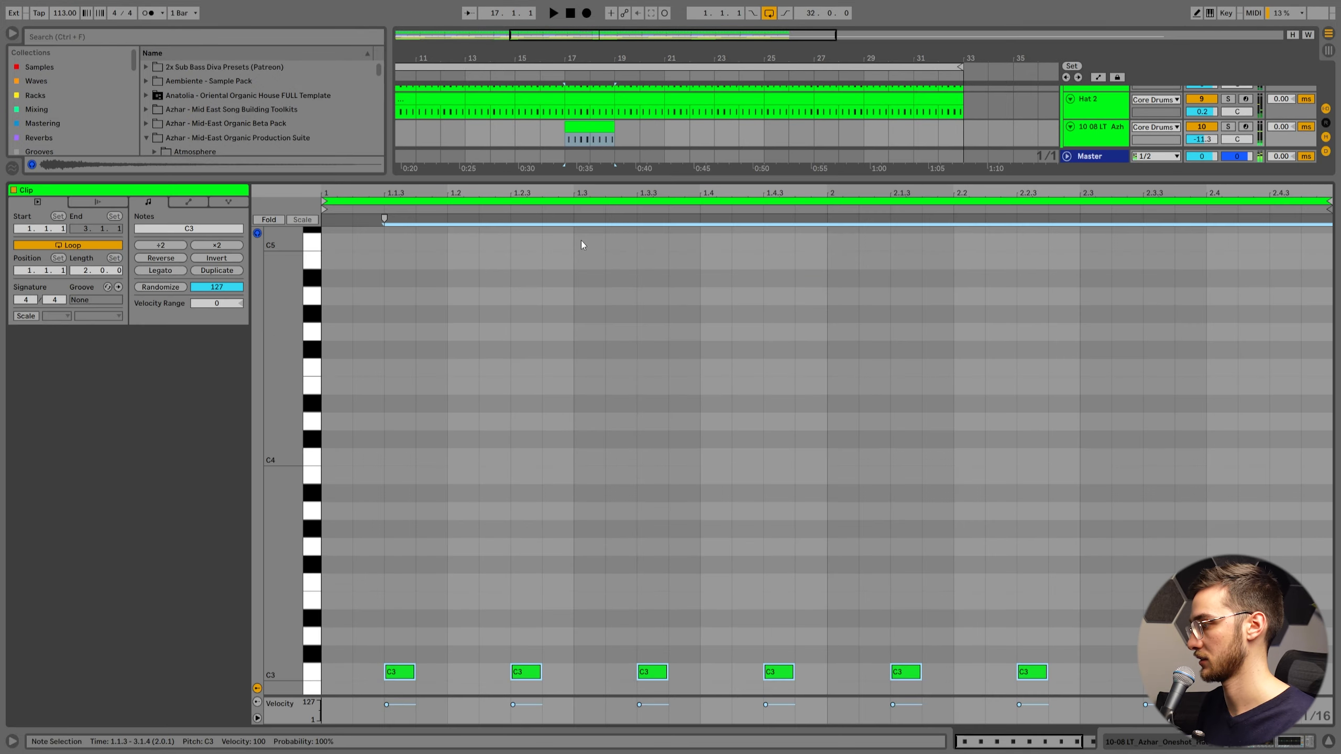
scroll(463, 664, "down", 2)
left_click_drag(414, 596, 510, 596)
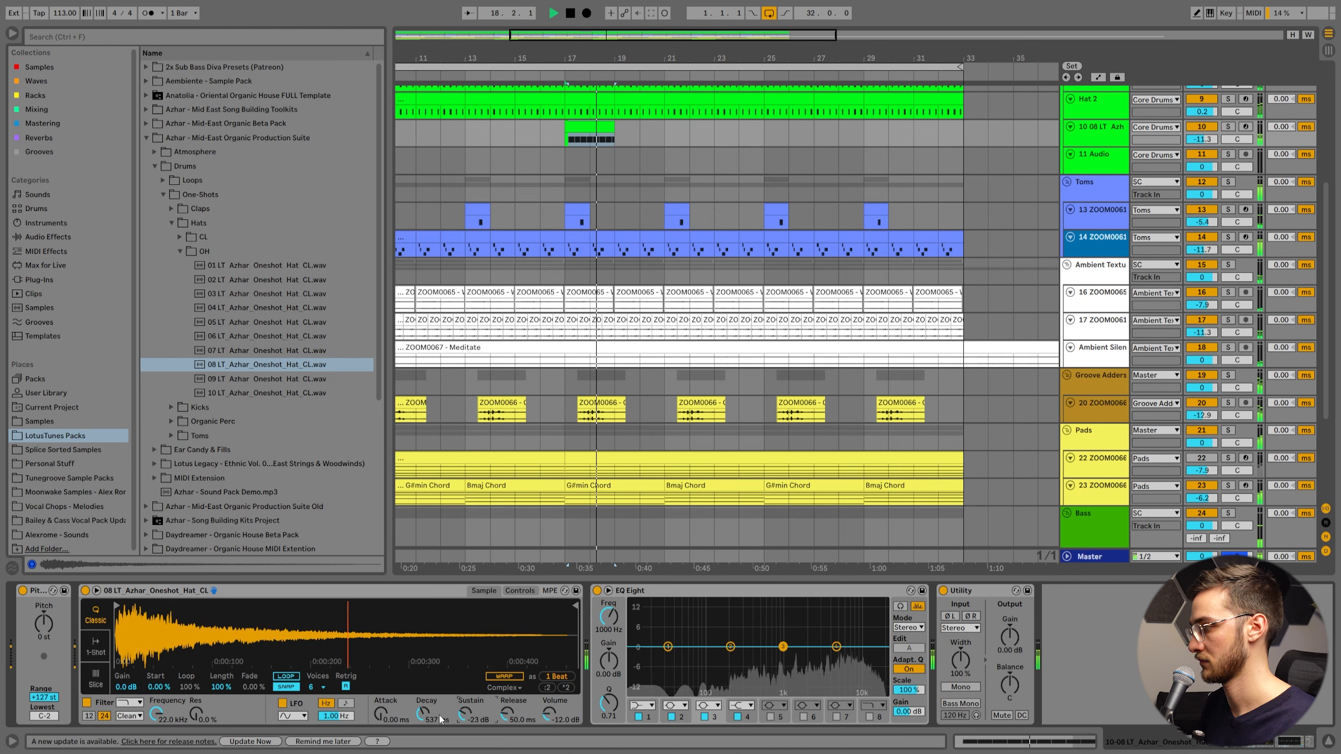
Shorten the hat sample's decay to 245 ms, repeat the hat clip up to bar 33 and save the set
left_click_drag(422, 714, 423, 728)
key("space")
scroll(583, 272, "up", 2)
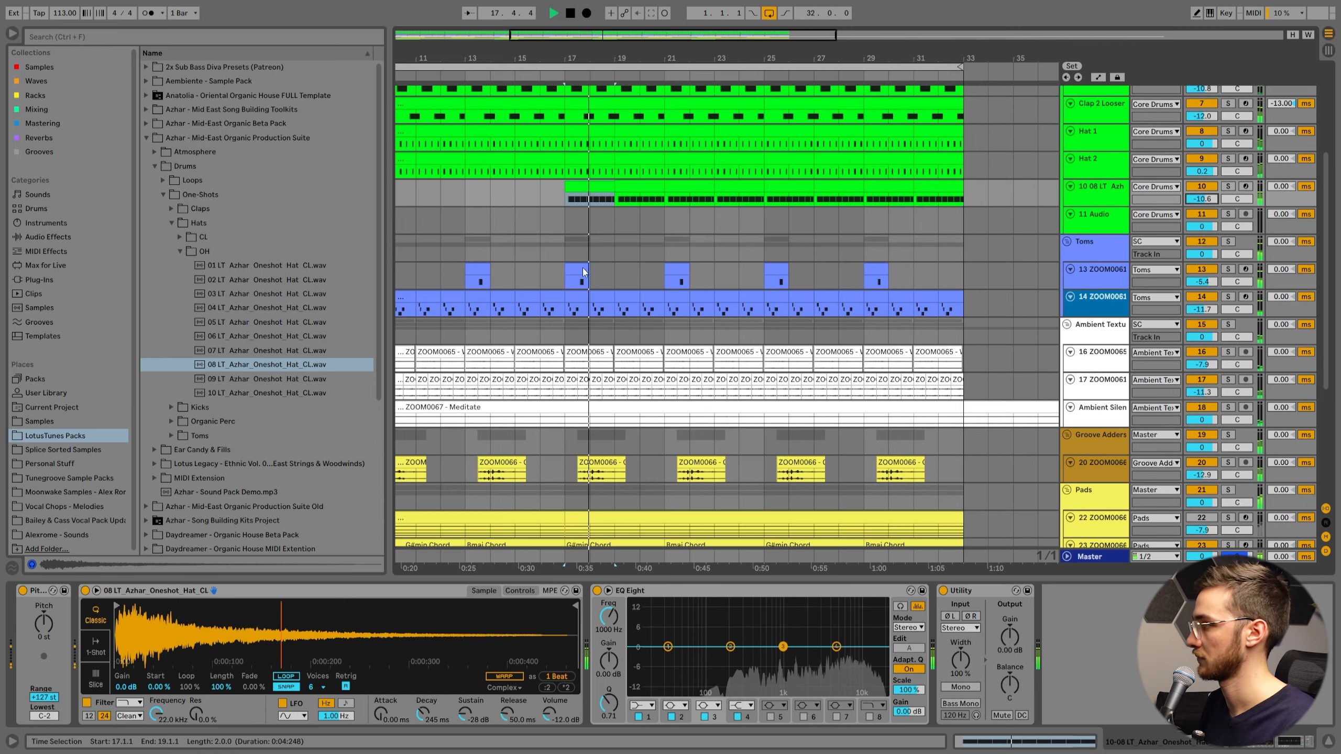
scroll(583, 268, "up", 3)
left_click(544, 286)
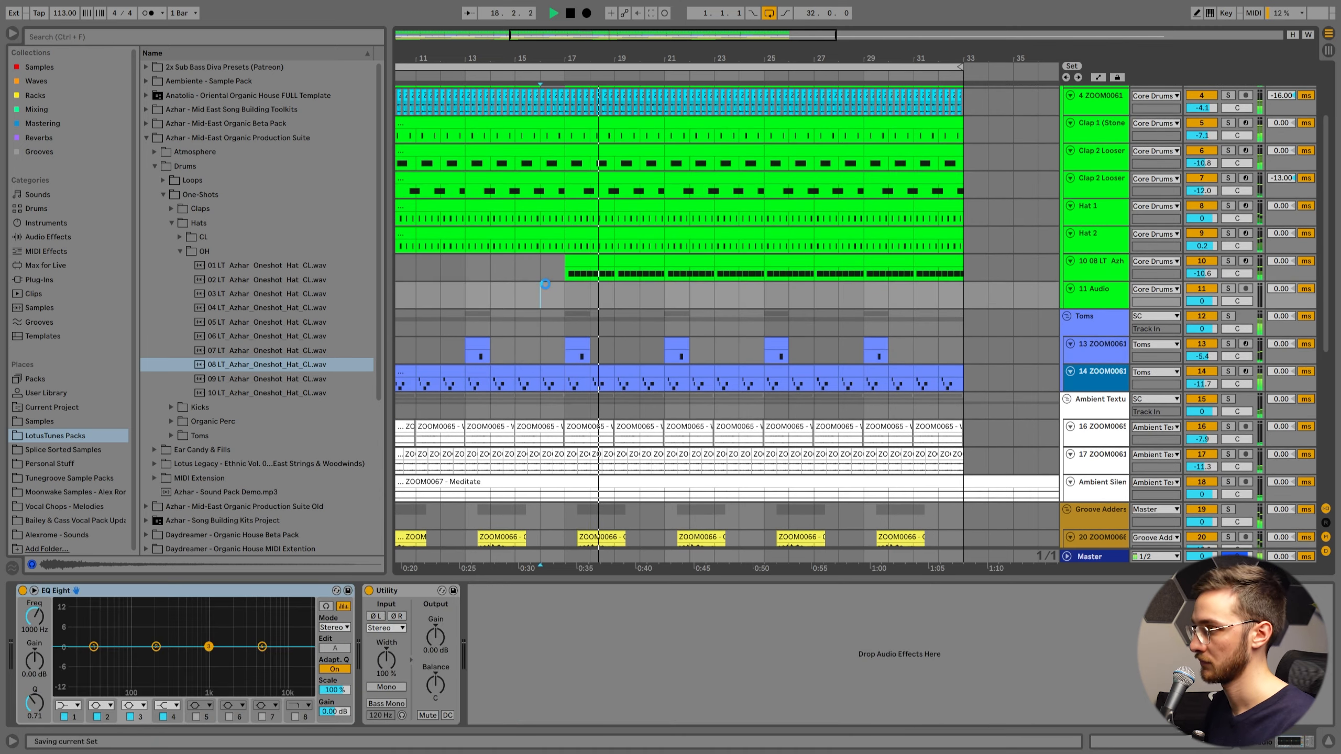
Delete the Diva bass clip covering bars 1 to 16 and play the arrangement from the start
left_click(179, 253)
scroll(568, 443, "down", 6)
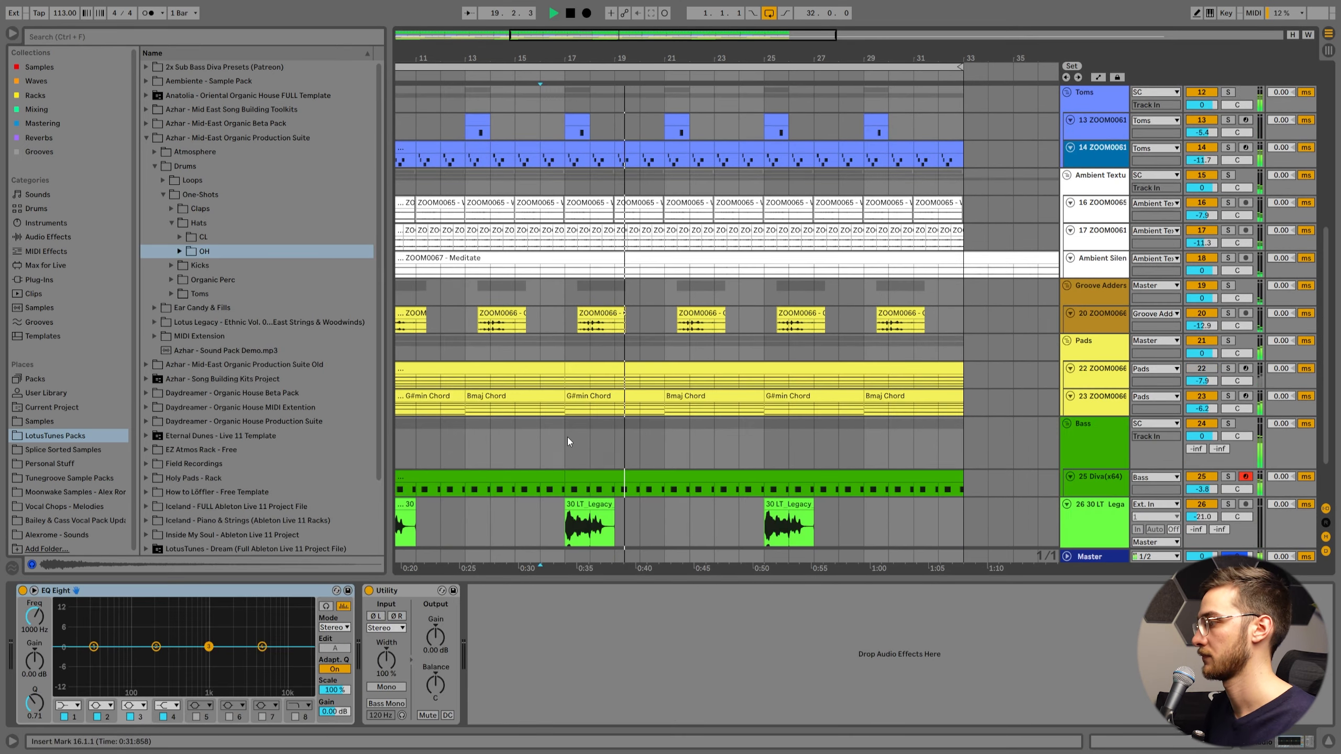
left_click(538, 416)
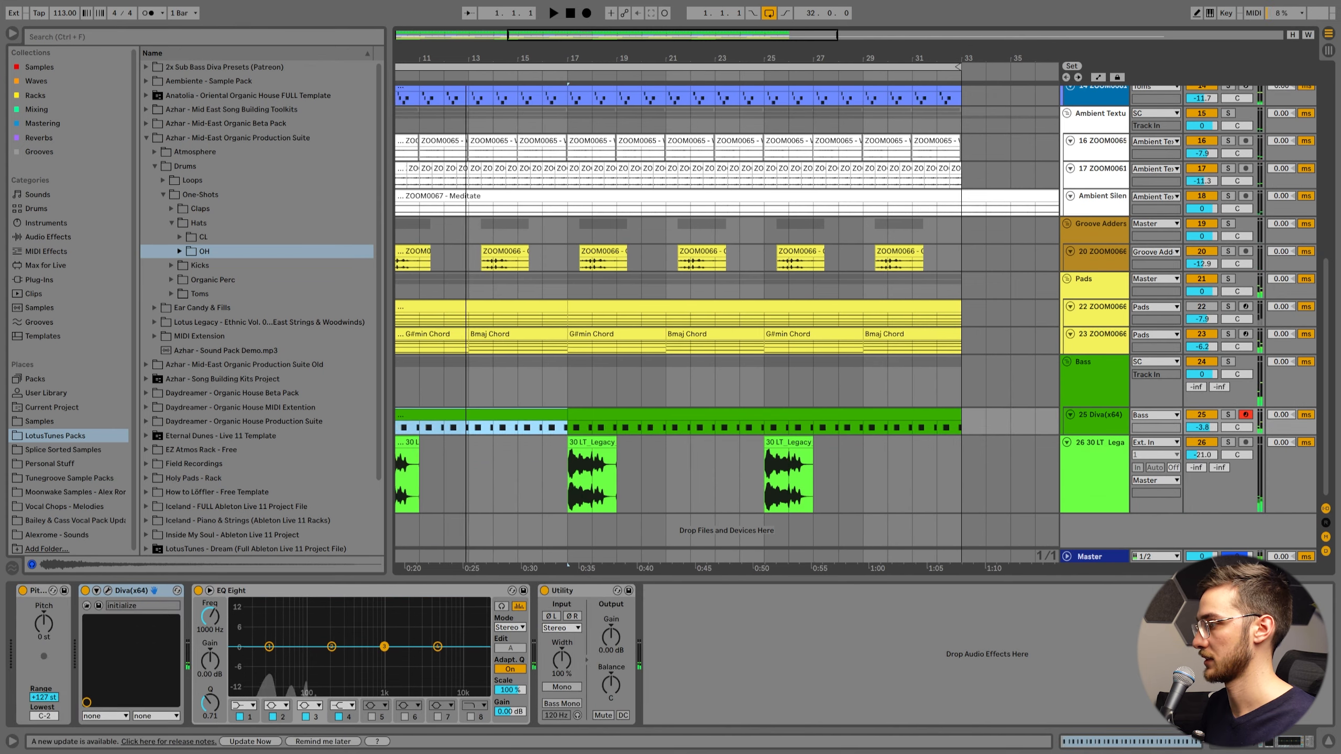
left_click_drag(490, 58, 531, 43)
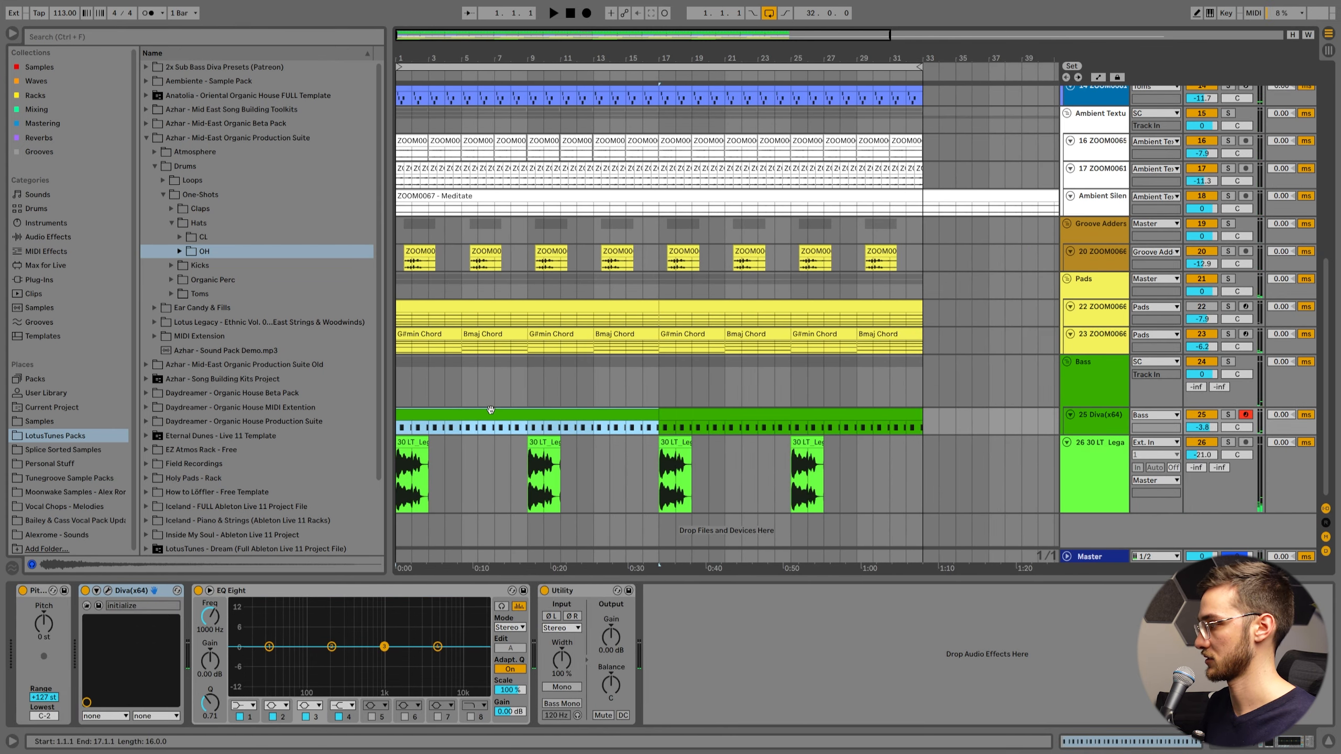
key("Delete")
key("space")
Delete the Kemenche_D clip at bar 1
left_click(428, 446)
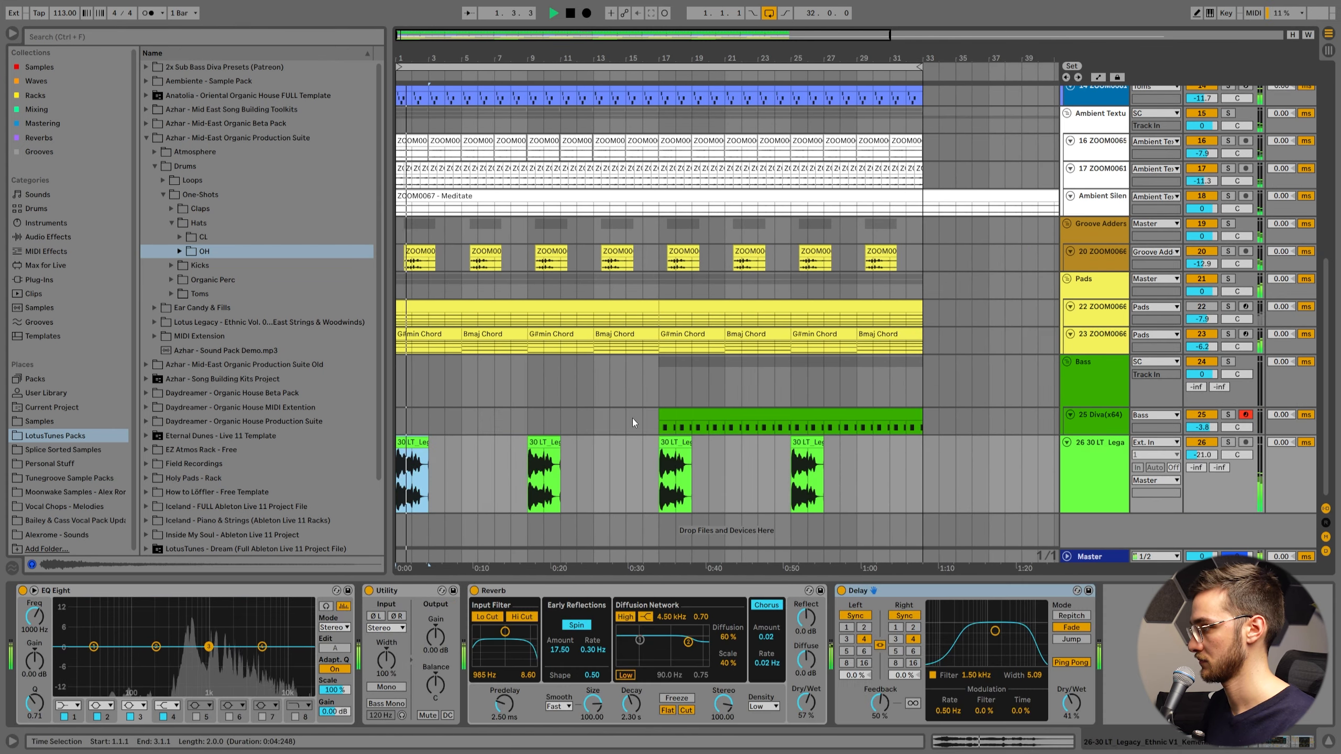
left_click(545, 441, "shift")
left_click(415, 446)
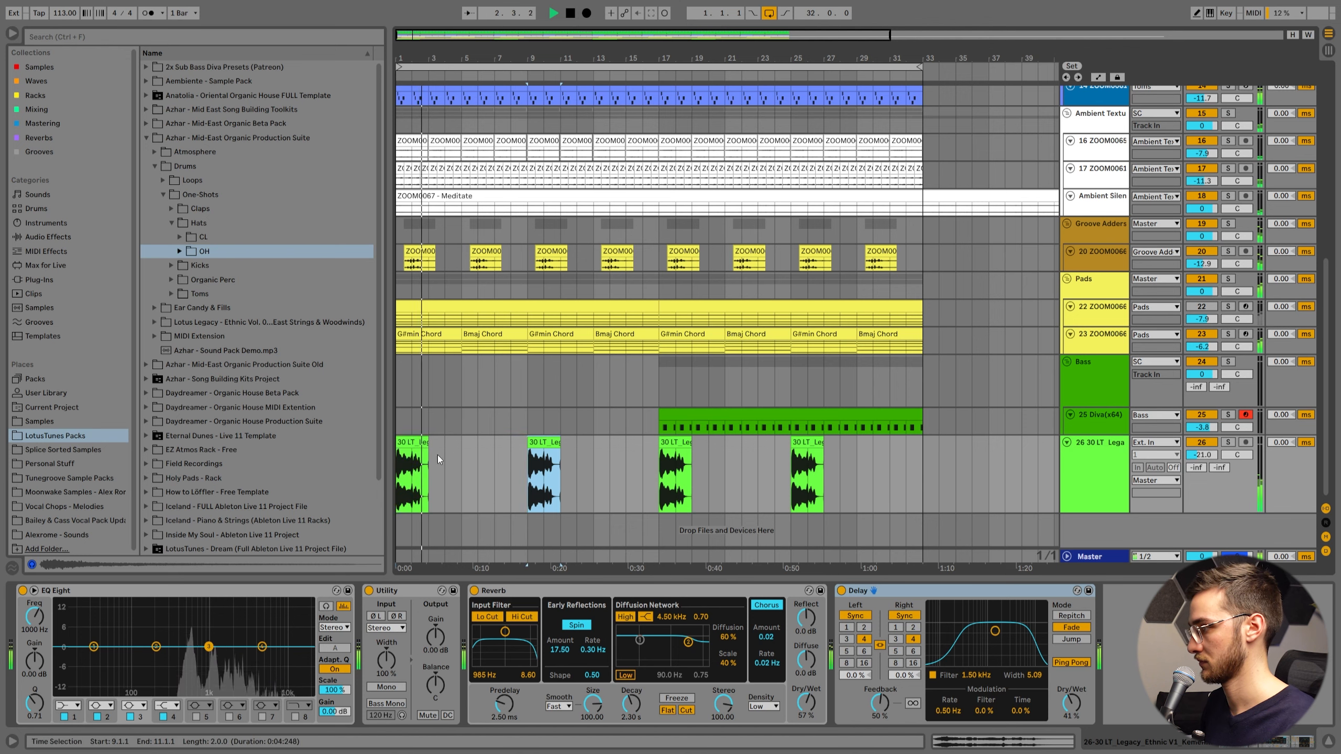
key("Delete")
left_click(537, 415)
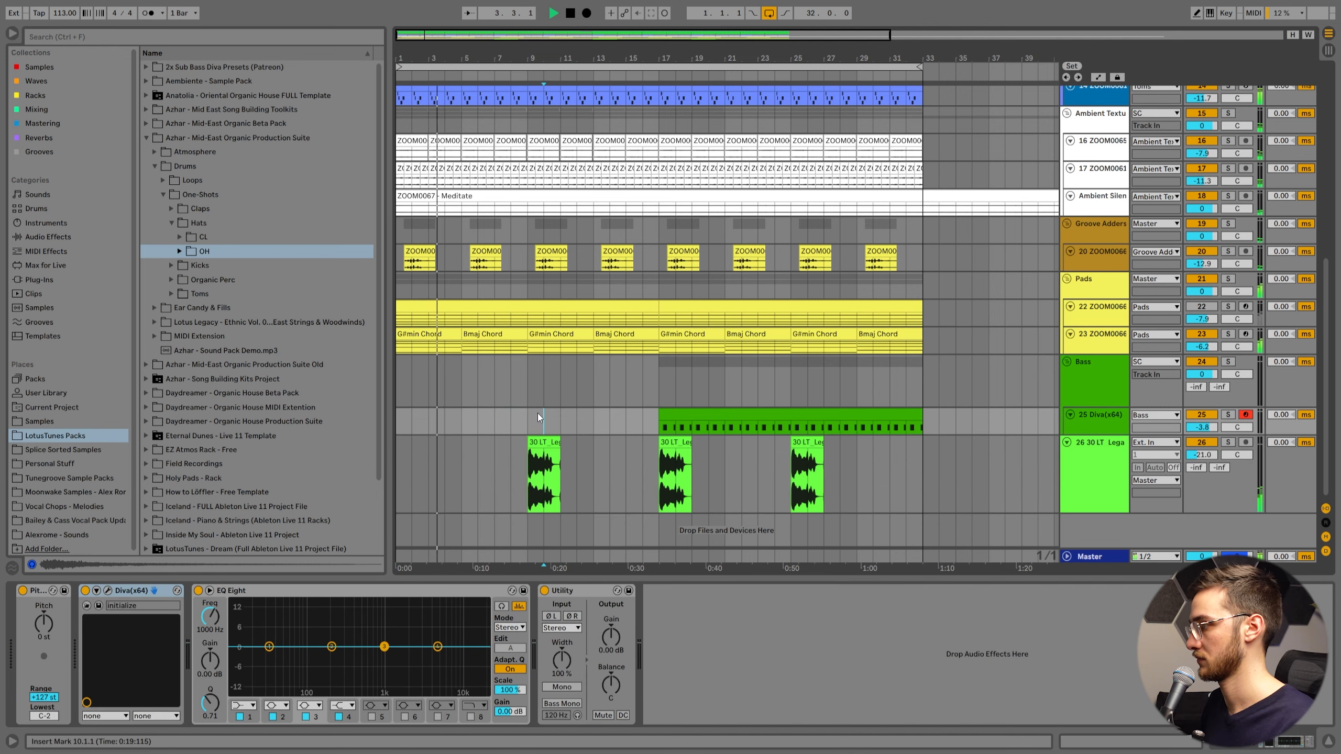
Play through the arrangement while examining the groove layers, the Kemenche clips on track 26 and the Master device chain
scroll(541, 416, "up", 2)
left_click(527, 369)
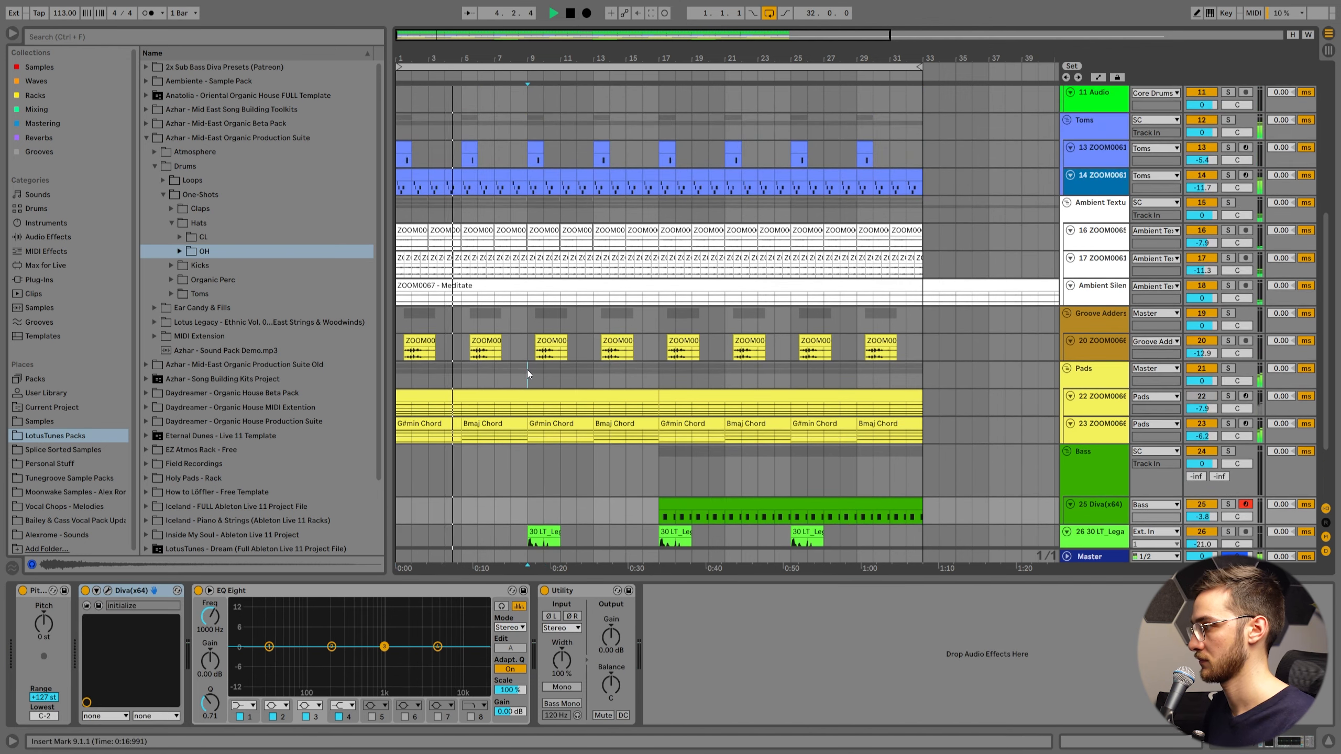
scroll(533, 359, "up", 1)
scroll(551, 310, "down", 2)
left_click(551, 309)
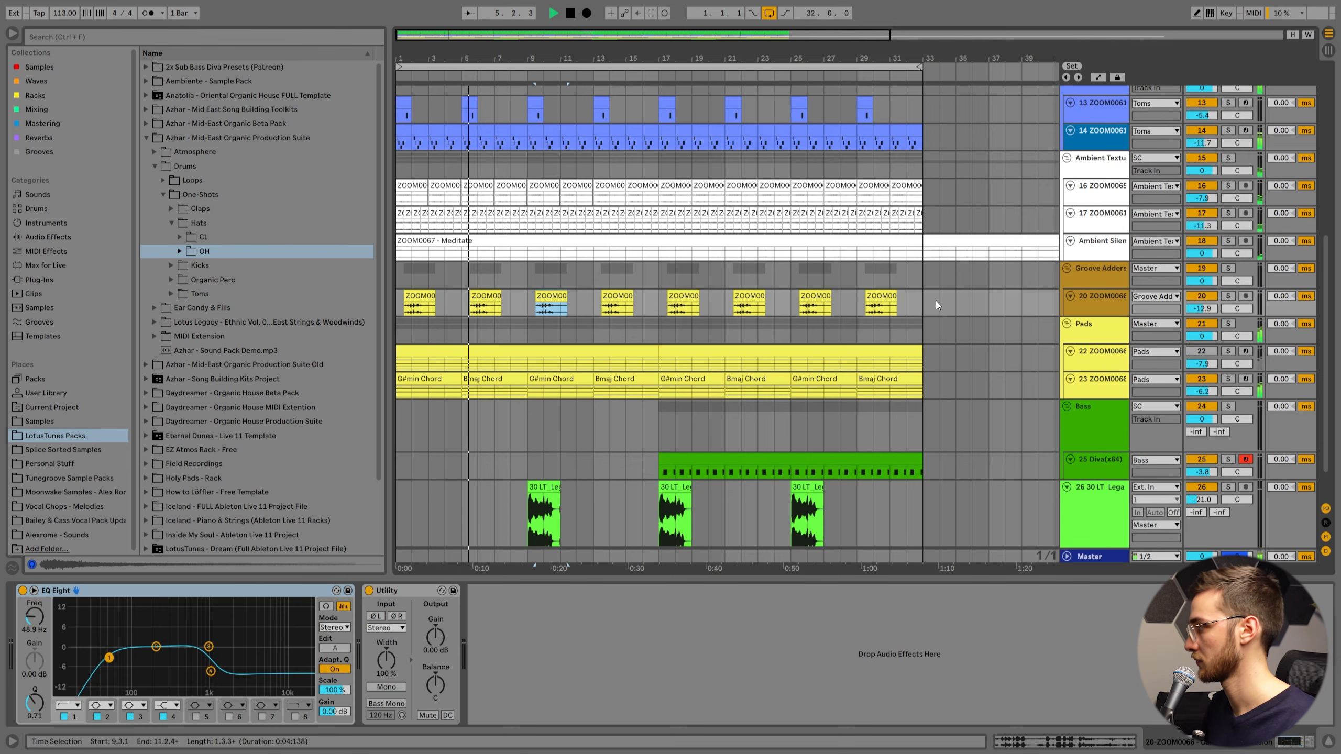
scroll(786, 329, "up", 1)
scroll(723, 370, "up", 2)
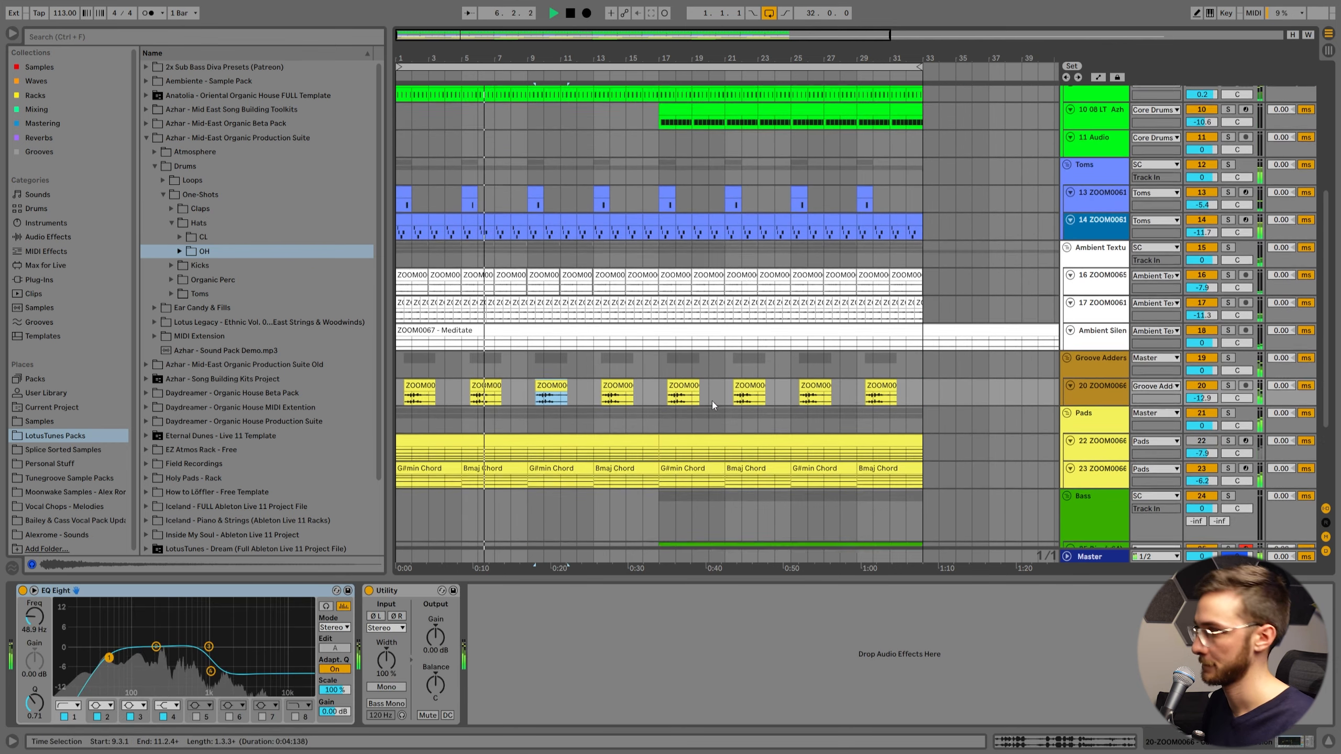
scroll(581, 376, "down", 3)
left_click(588, 343)
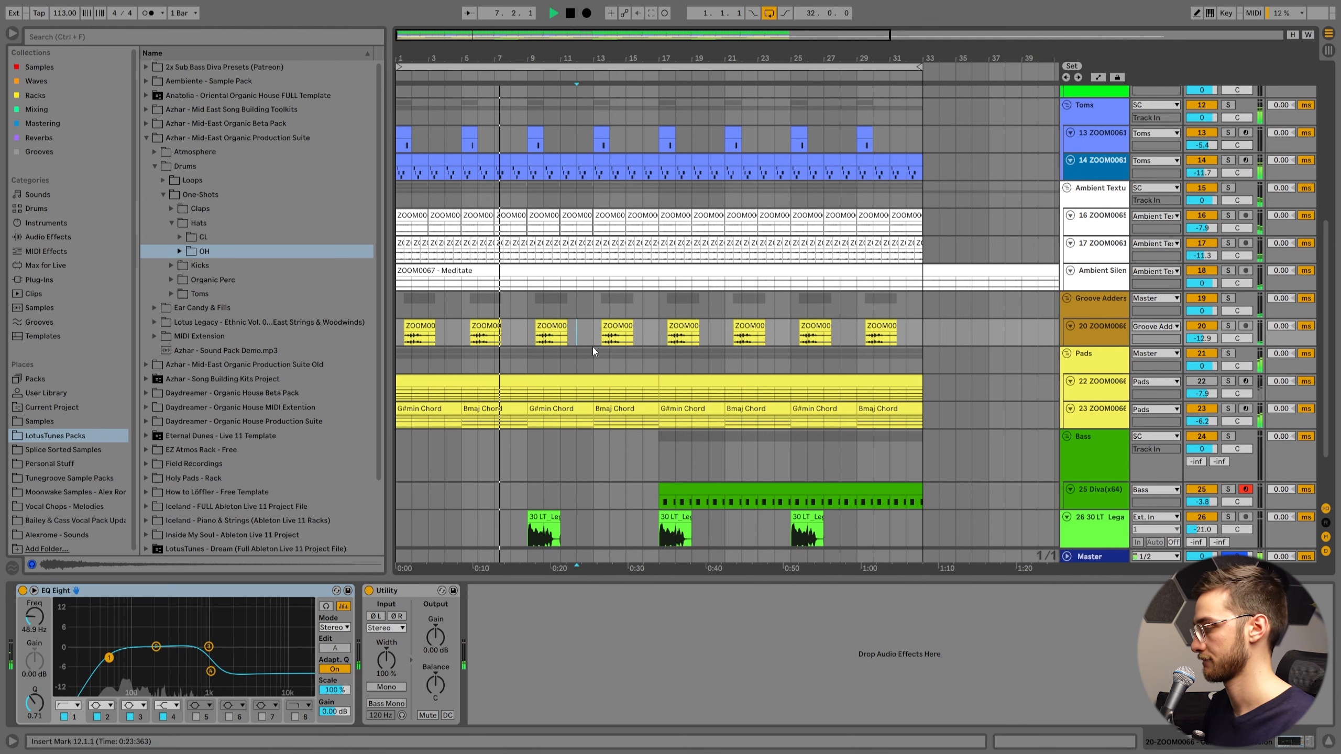
scroll(612, 347, "down", 2)
left_click(542, 440)
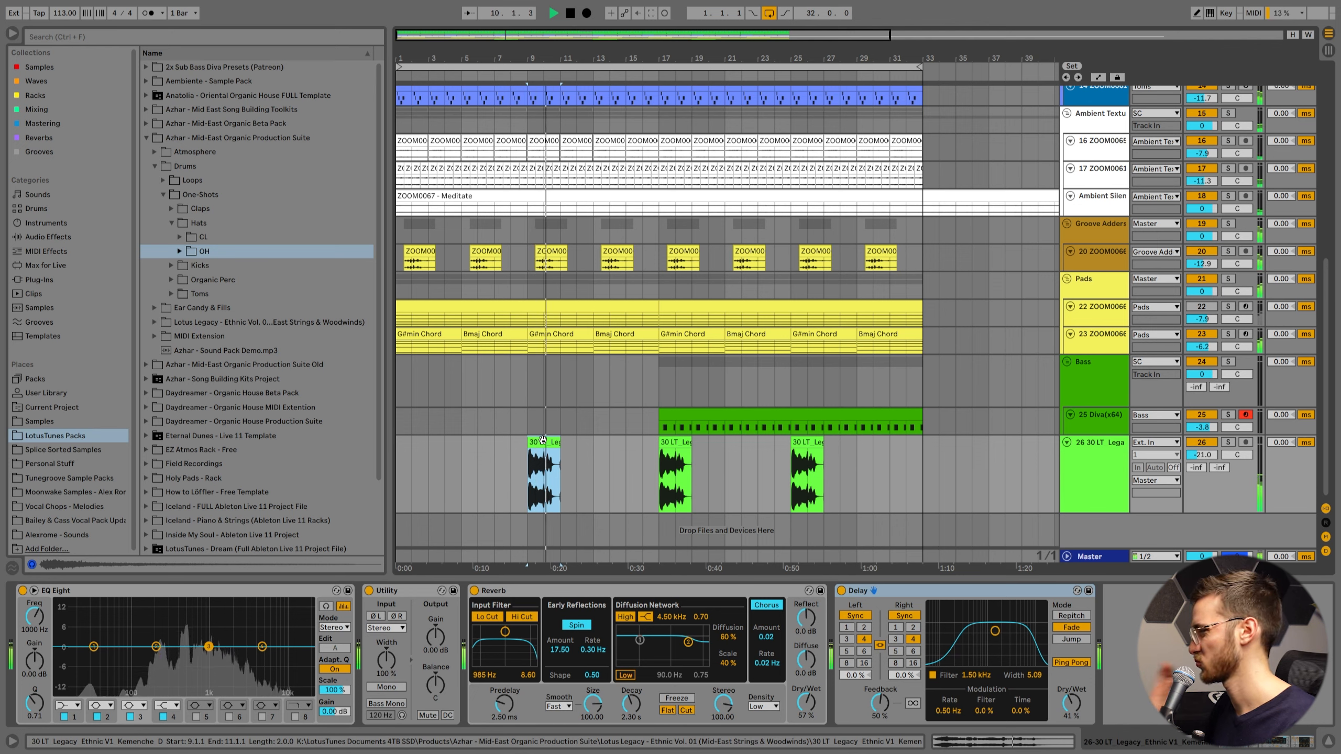
left_click(1097, 558)
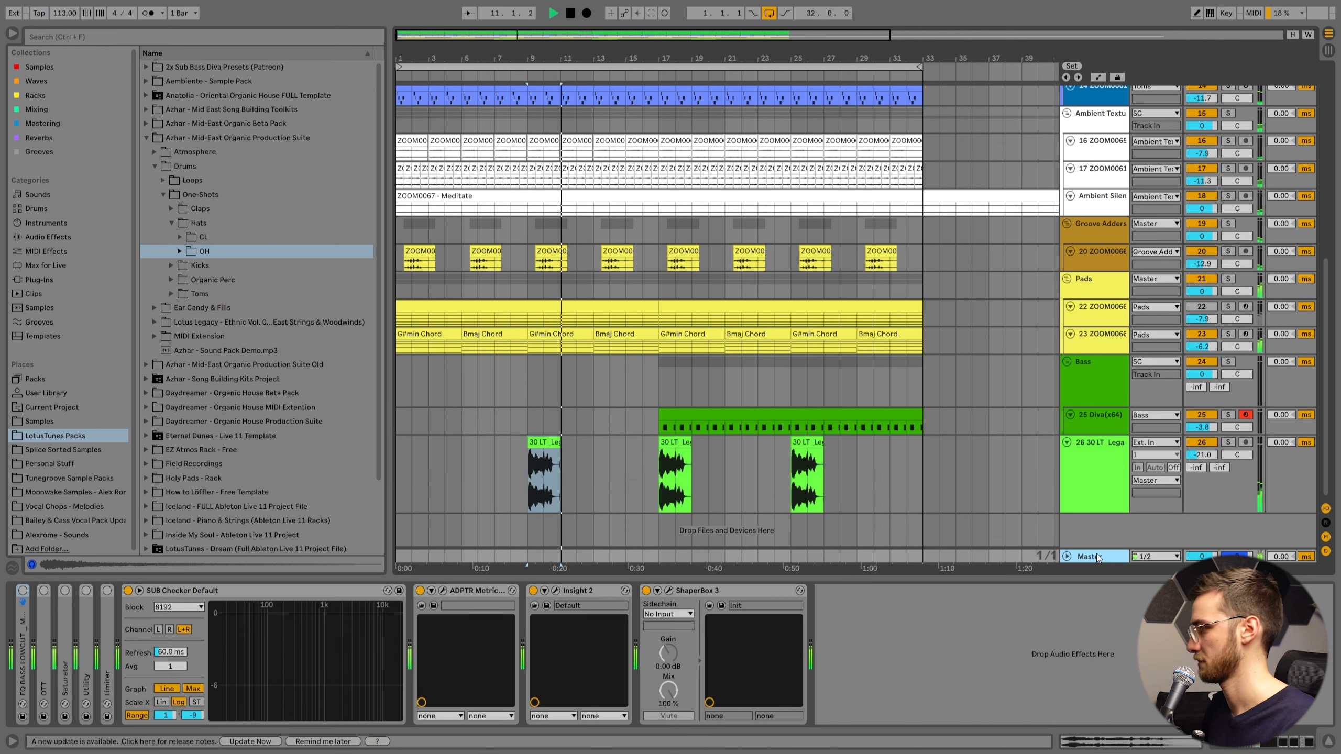
left_click(626, 422)
left_click(654, 450)
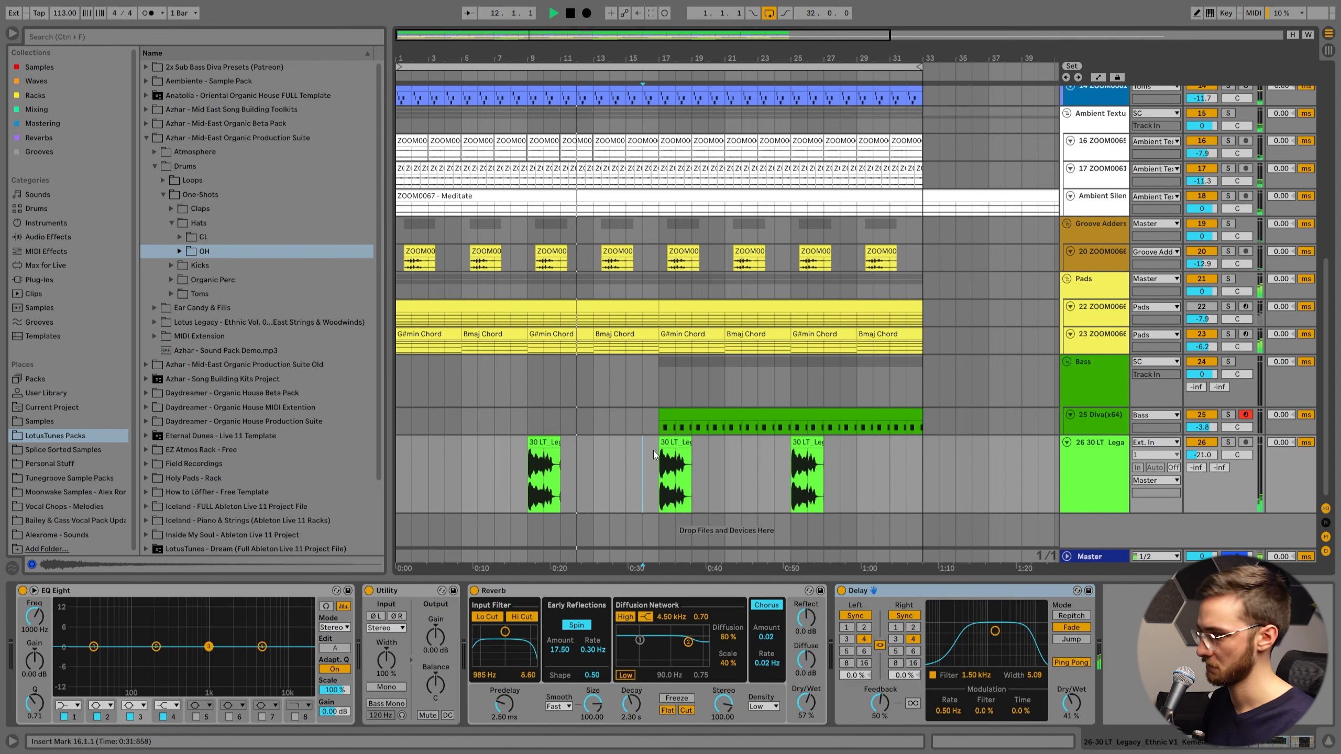
left_click(670, 443)
scroll(651, 458, "up", 1)
scroll(650, 455, "down", 1)
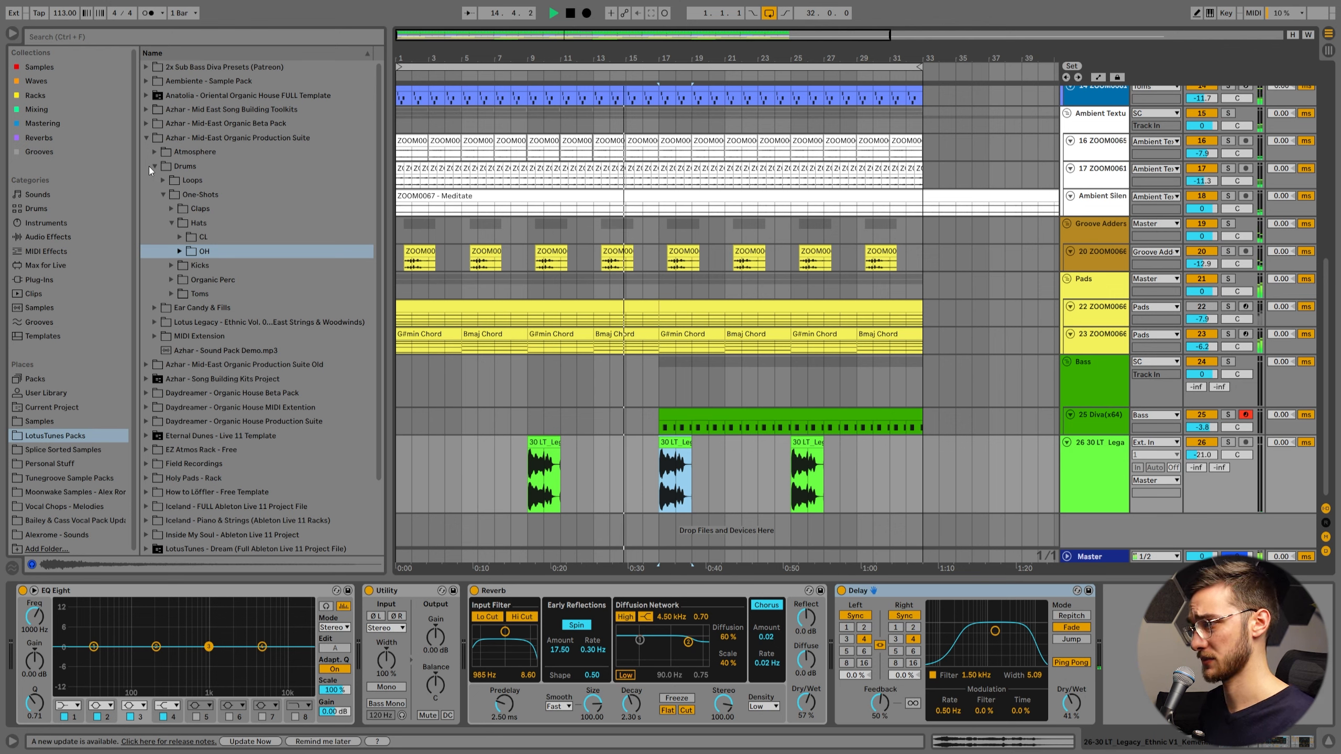
Collapse the Drums folder and open the Atmos Swells & Synths samples in the Azhar Mid-East Organic Production Suite's Atmosphere folder
scroll(186, 256, "down", 5)
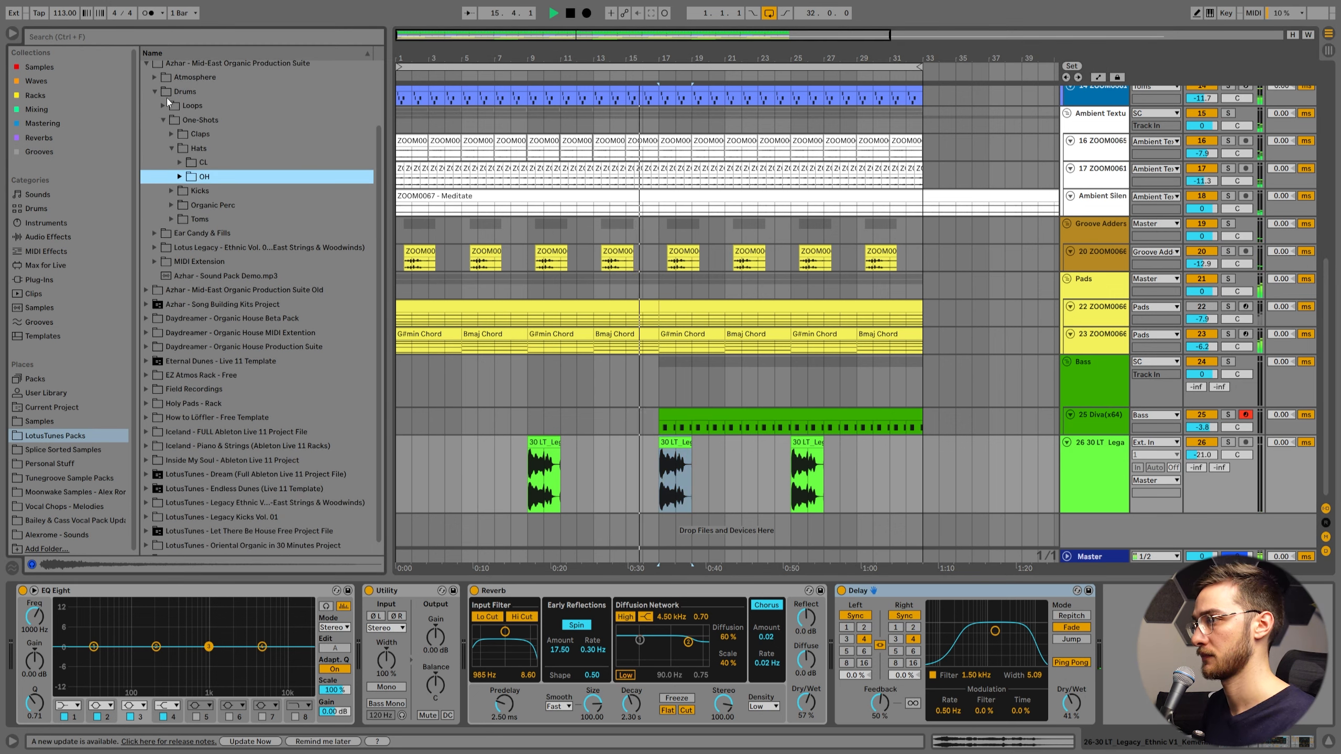
left_click(162, 109)
left_click(156, 152)
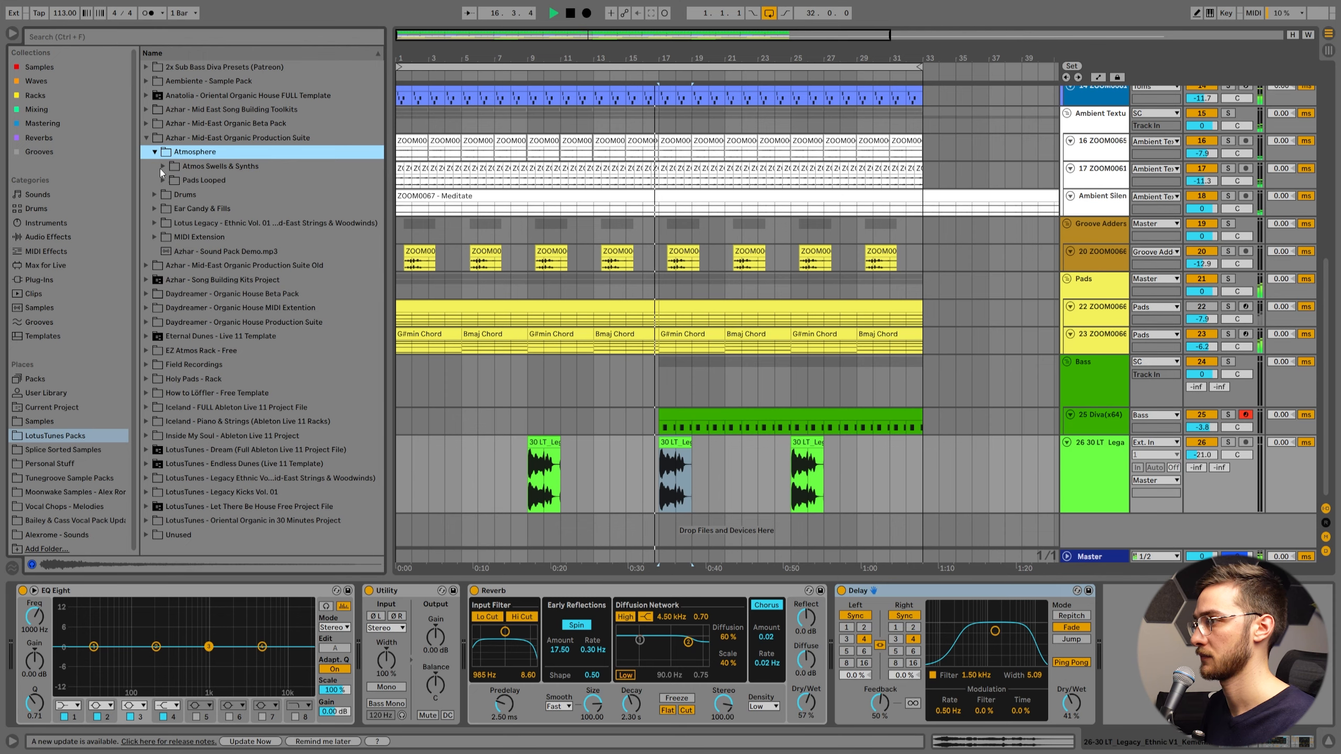
left_click(161, 167)
double_click(682, 413)
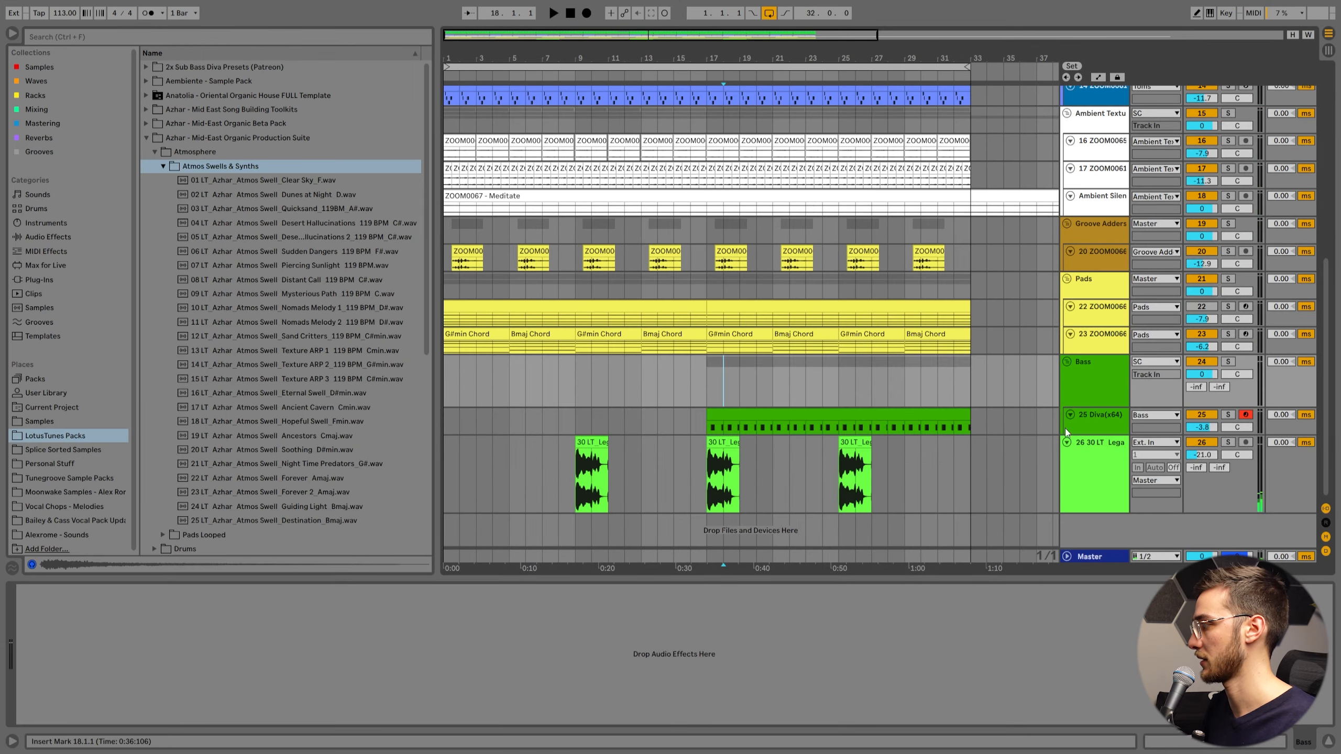
Add a new audio track below the Kemenche track and unfold it
left_click(1102, 486)
key("ctrl+t")
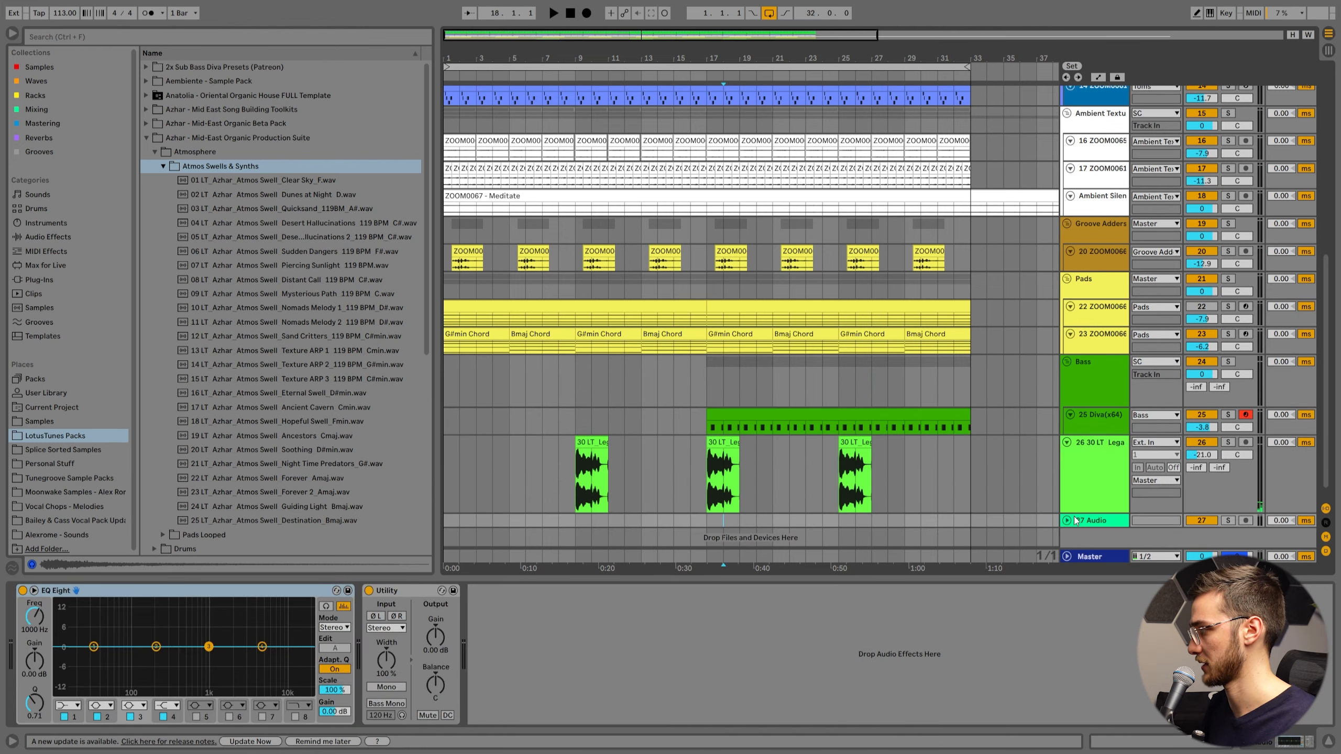
key("plus")
key("plus")
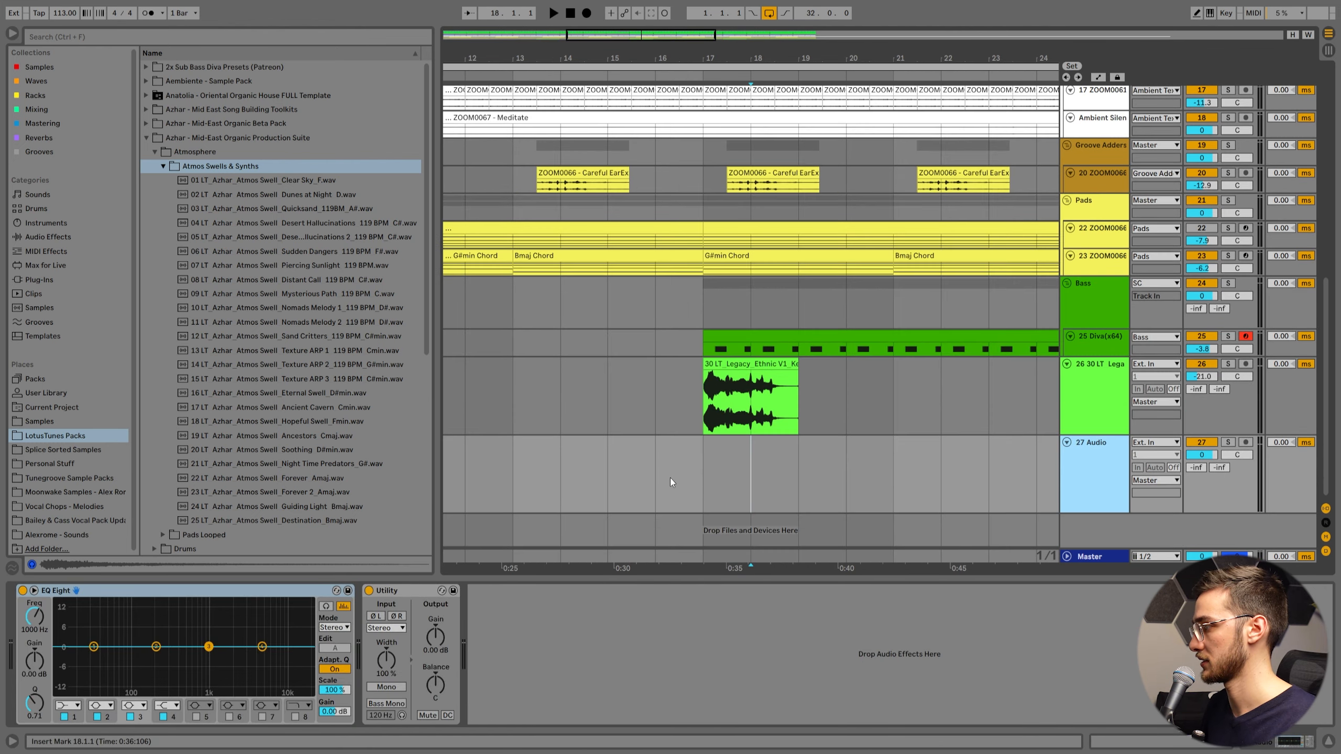
Try the 09 Atmos Swell Mysterious Path sample at bar 16 on track 27 with the track volume at -22.6 dB
left_click_drag(653, 455, 710, 470)
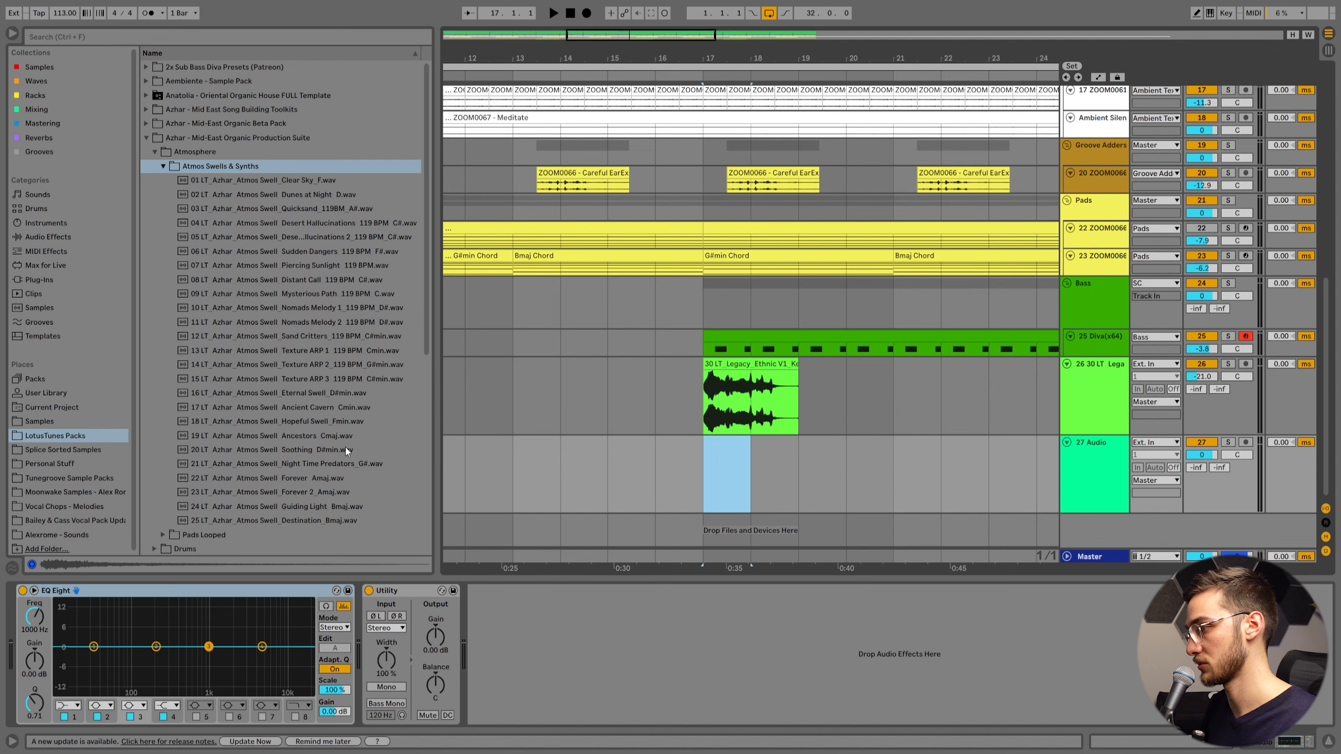
left_click_drag(379, 296, 699, 470)
key("space")
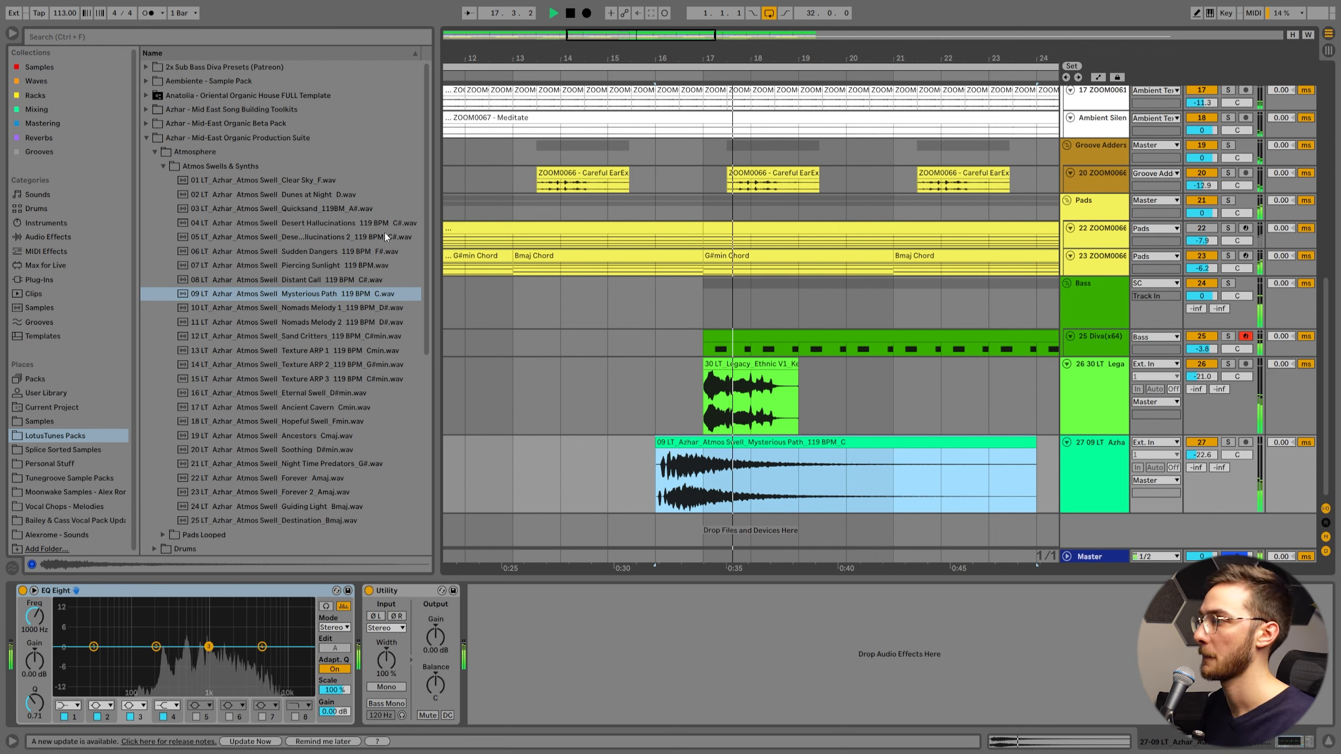
key("space")
Replace the swell on track 27 with 04 Atmos Swell Desert Hallucinations at bar 16 and play it
left_click_drag(339, 222, 655, 467)
double_click(669, 443)
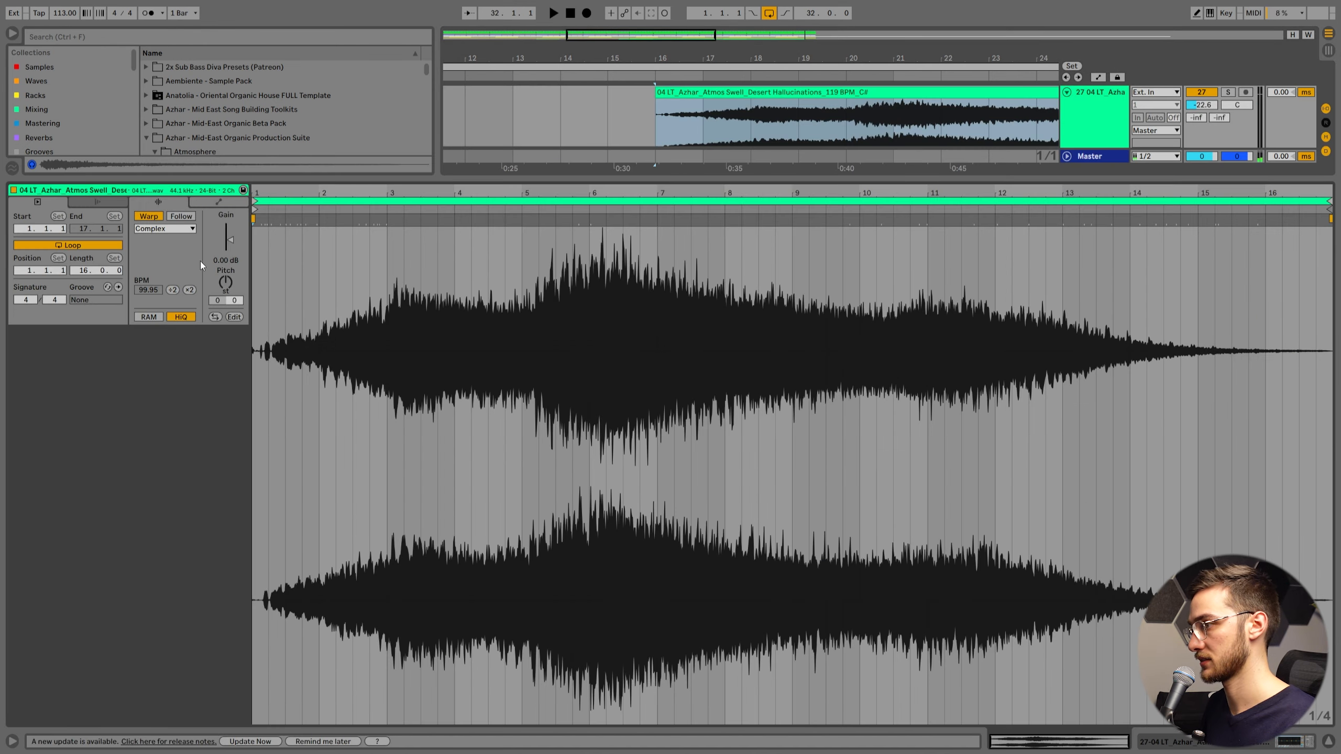
key("space")
key("shift+Tab")
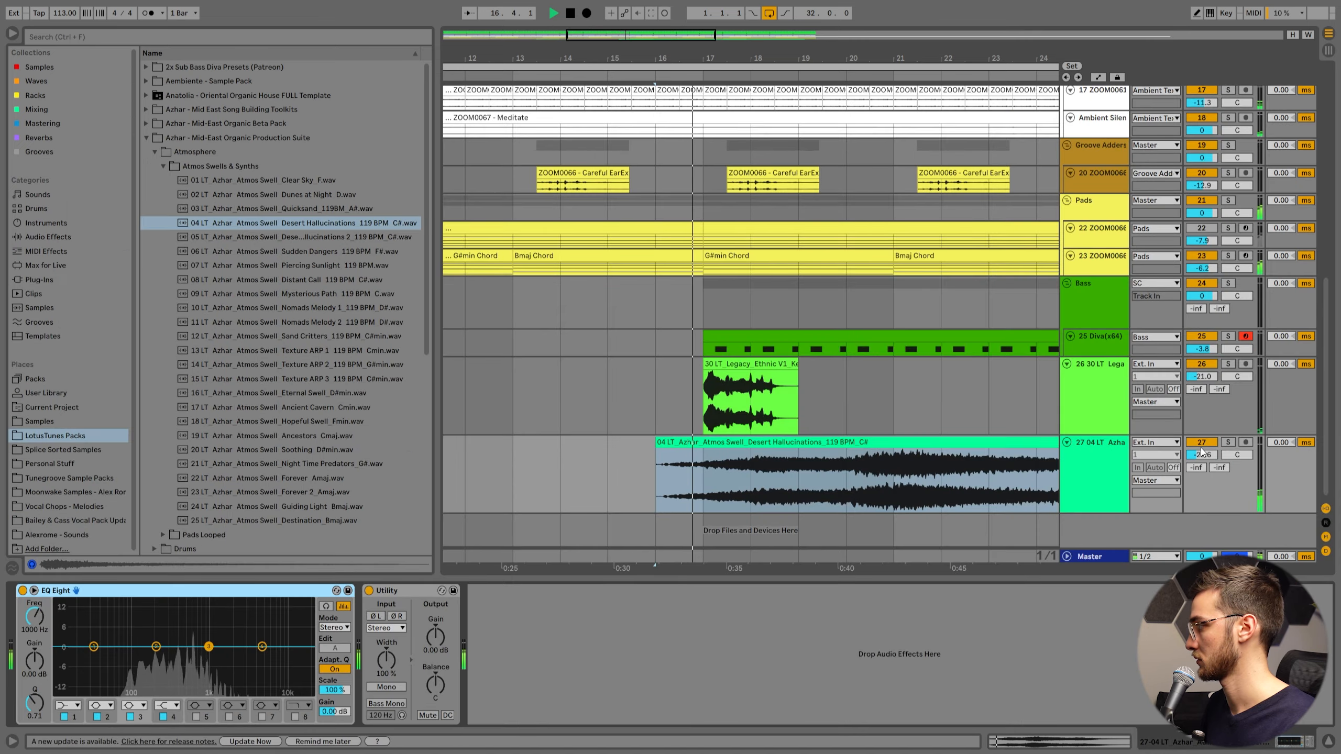
Route track 27's output to SC and set its volume to -25.0 dB
left_click(1155, 481)
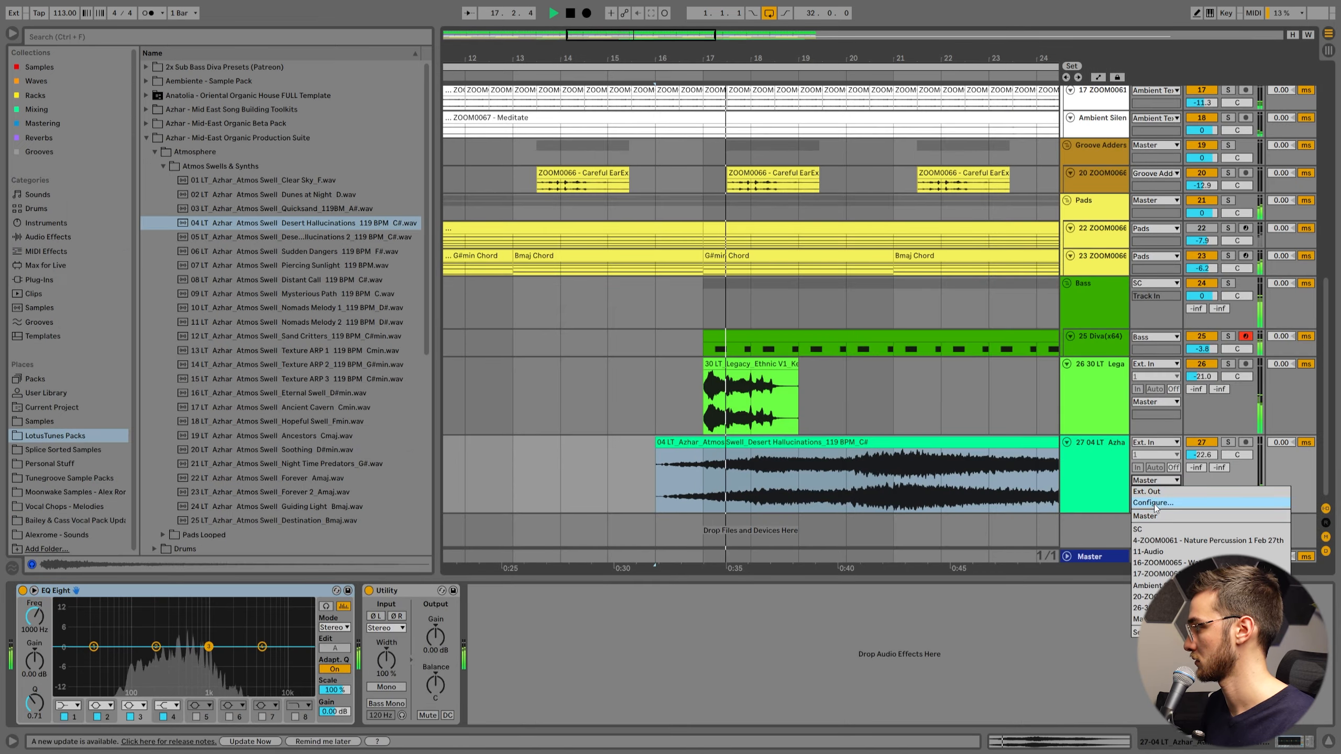
left_click(1154, 530)
left_click_drag(1202, 455, 1202, 463)
Unwarp the Desert Hallucinations clip with its pitch at -1 semitone and move it to start at bar 14
key("shift+Tab")
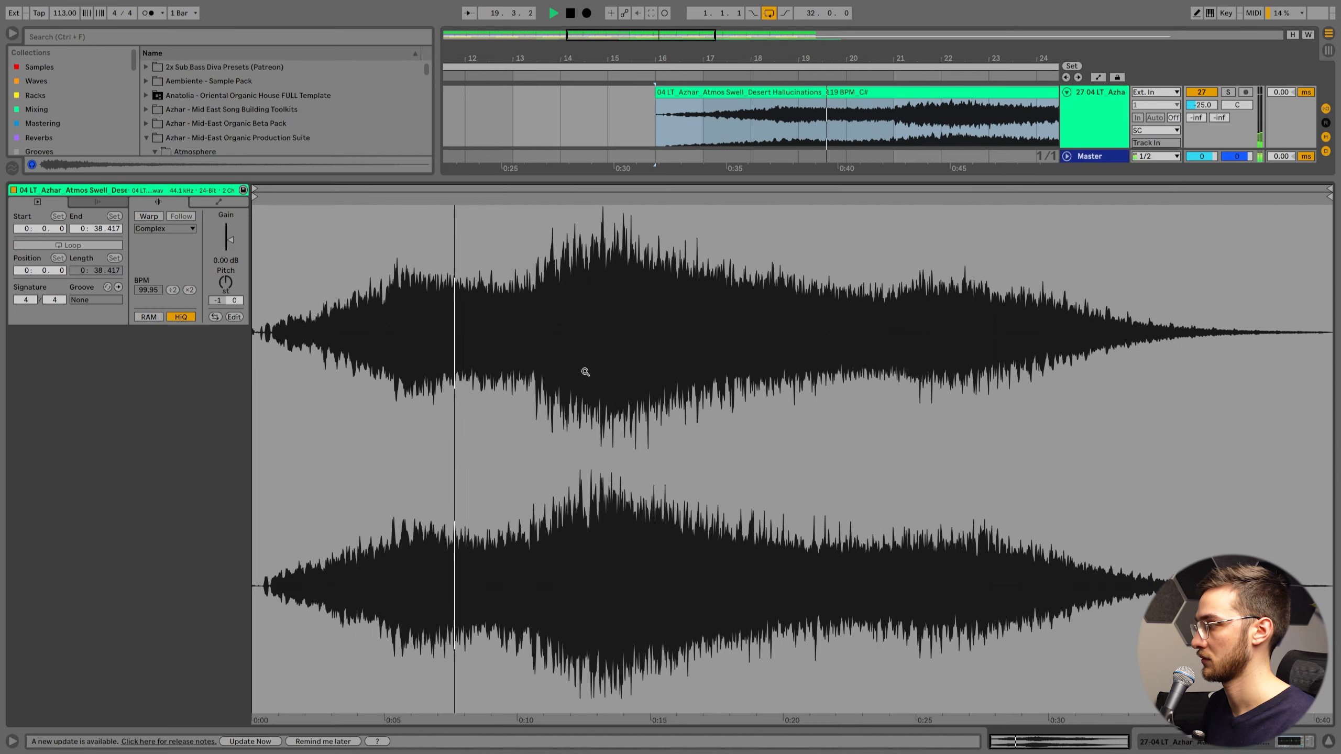
key("shift+Tab")
left_click(686, 443)
left_click_drag(846, 58, 596, 35)
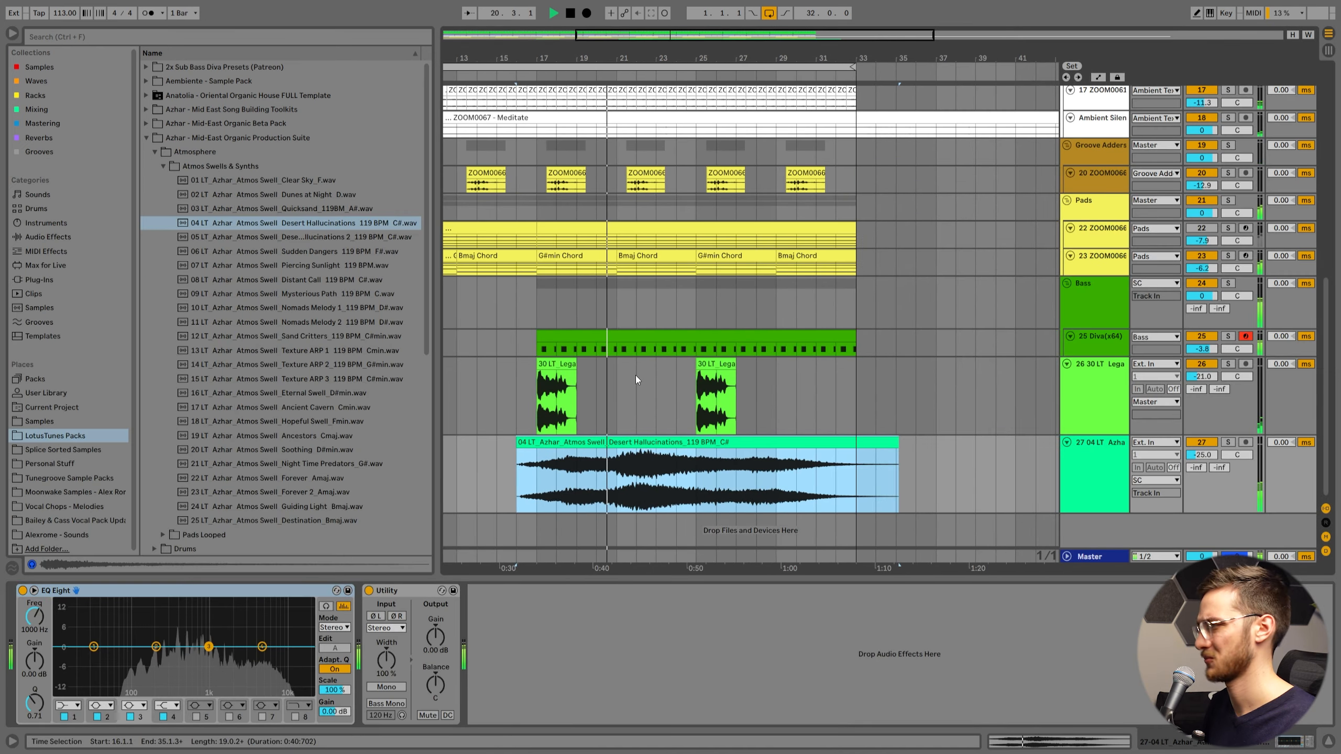
left_click_drag(686, 442, 648, 446)
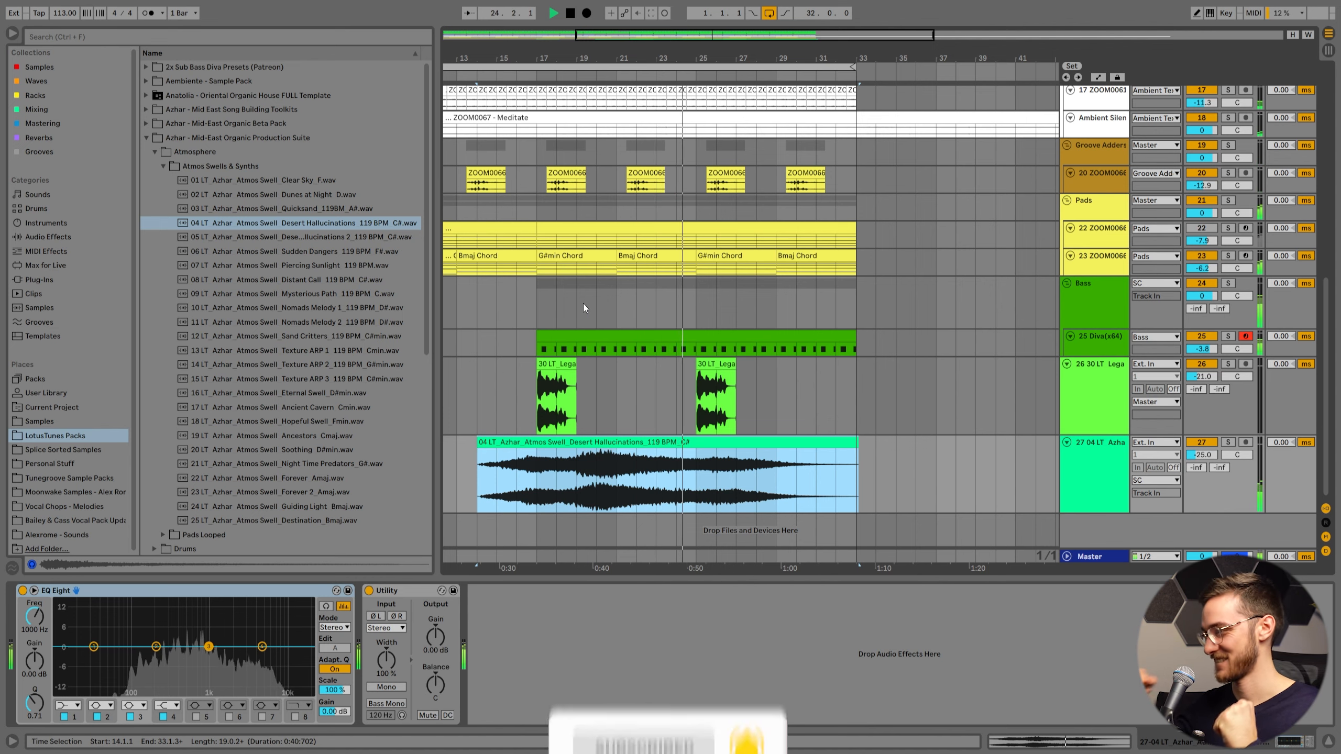
Fit the arrangement's tracks to the view height and open the pack's Ear Candy & Fills folder
left_click_drag(569, 58, 642, 21)
left_click(654, 404)
key("h")
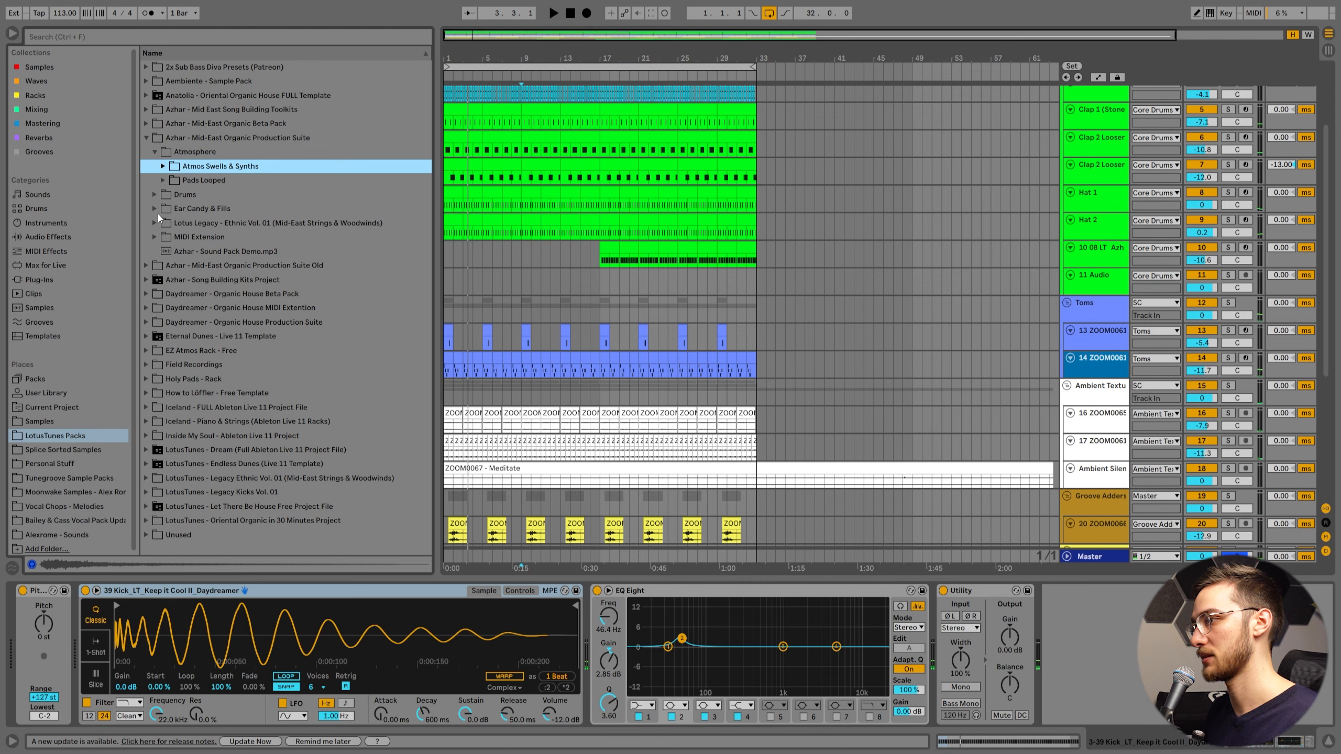
left_click(155, 211)
scroll(774, 472, "down", 5)
Add a new audio track below the atmos swell track and unfold it
left_click(1100, 500)
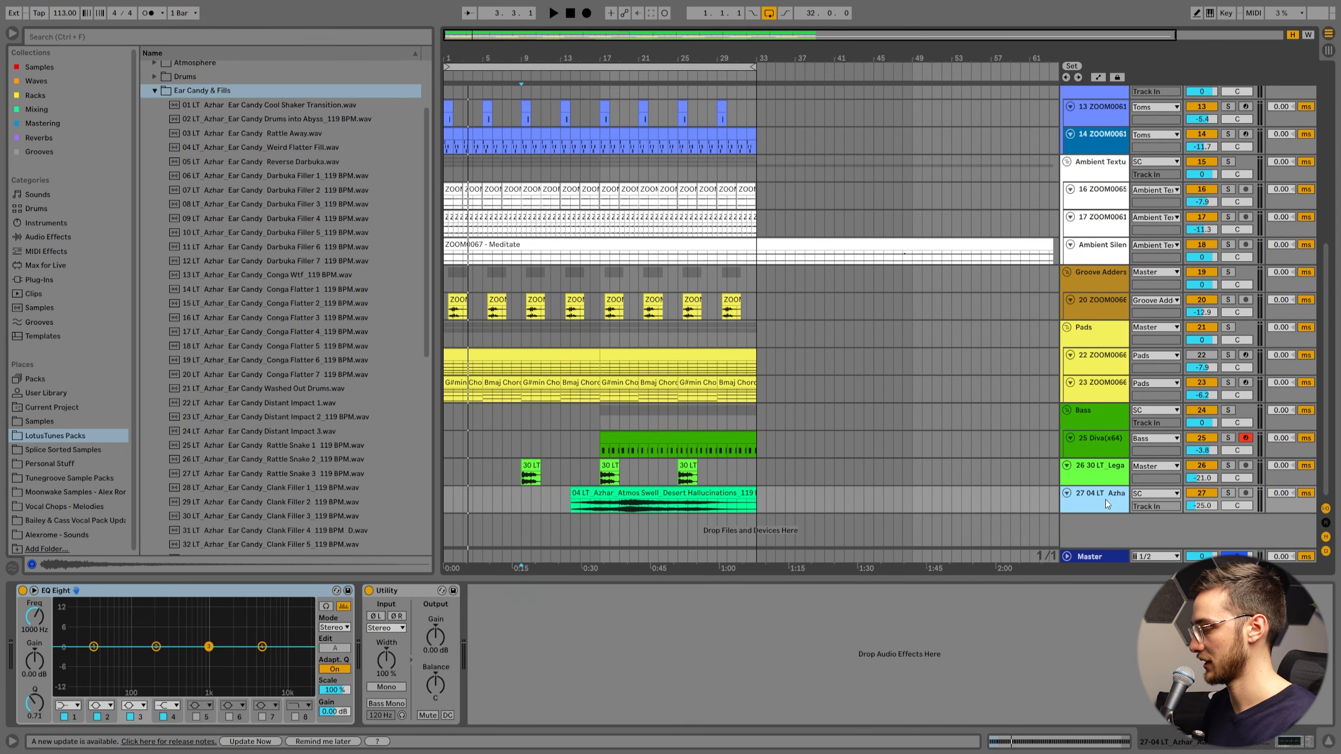
key("ctrl+t")
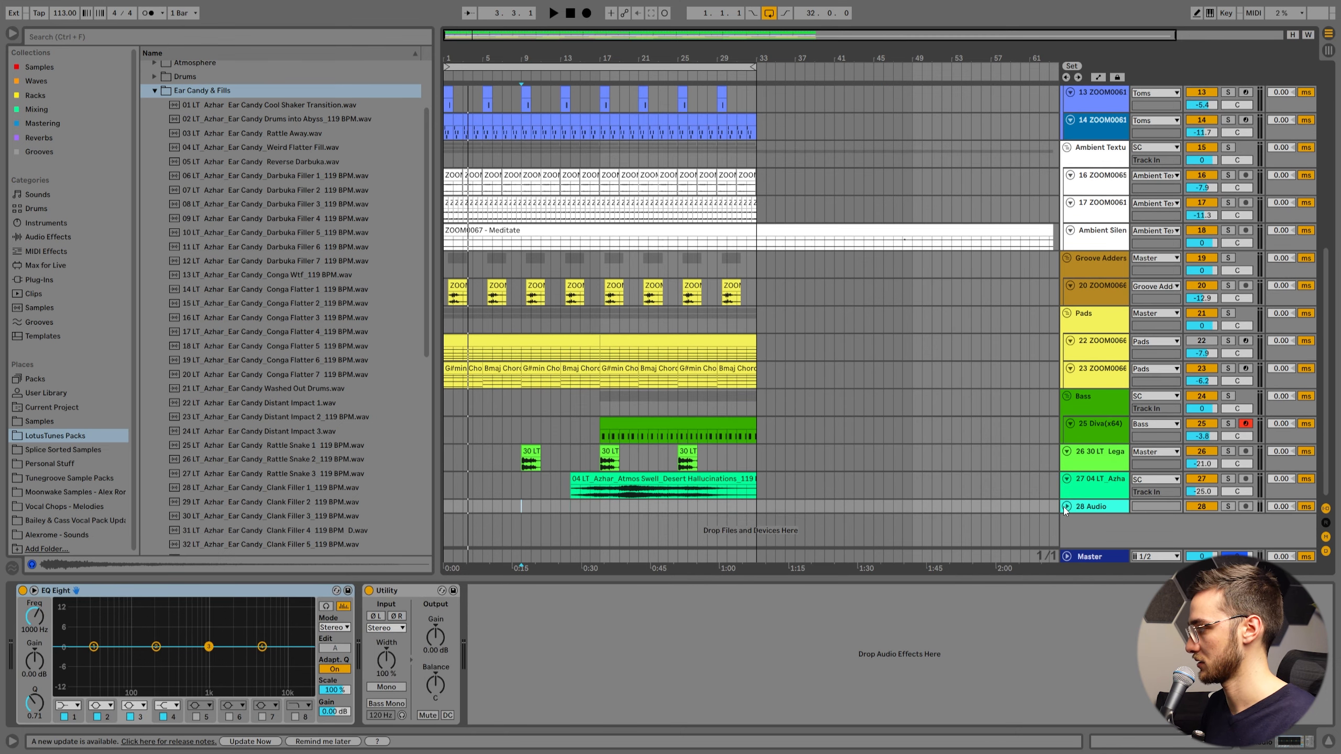
left_click(1066, 507)
scroll(944, 480, "down", 2)
Try the 17 Ear Candy Conga Flatter 4 sample on track 28 as a fill leading into bar 17
left_click_drag(255, 332, 598, 461)
key("z")
right_click(653, 472)
left_click(708, 637)
left_click_drag(692, 441, 671, 440)
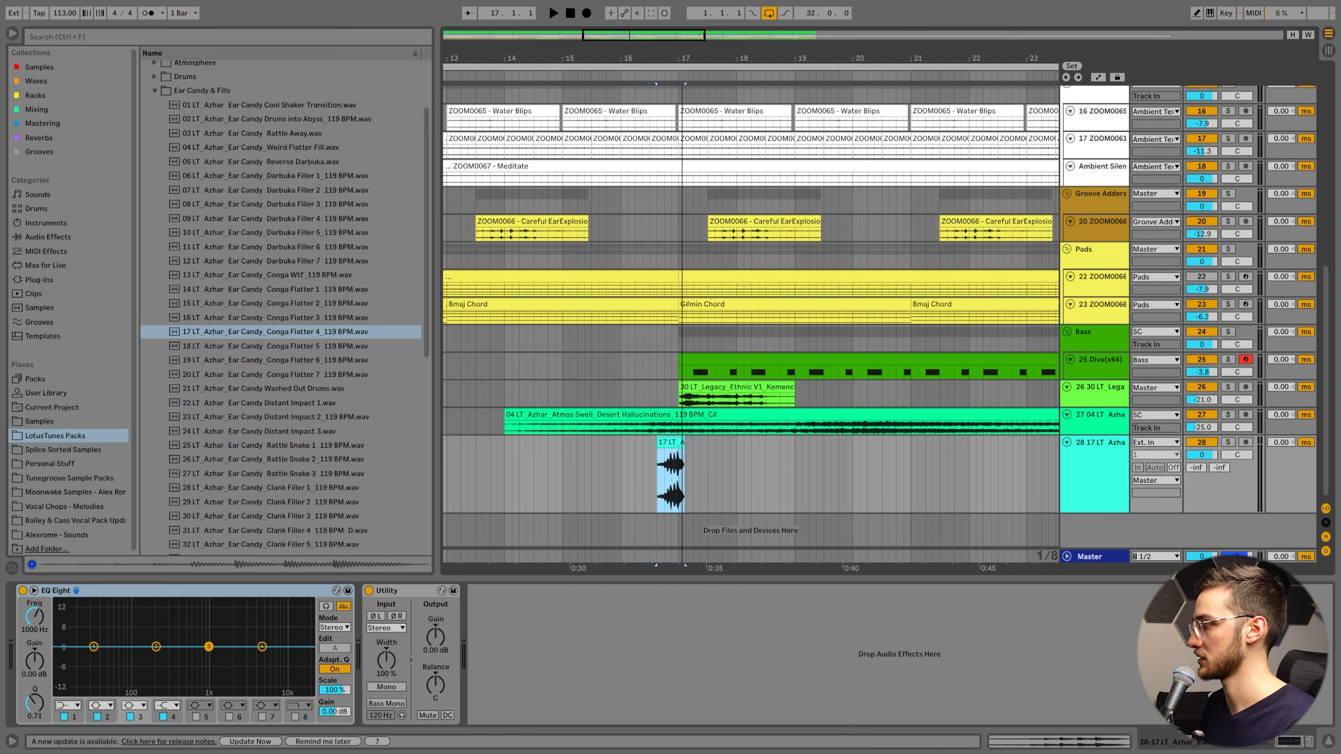
scroll(680, 487, "up", 3)
Audition other conga fills, place 15 Conga Flatter 2 just after bar 16 on track 28 and trim it to end at bar 17
left_click(300, 348)
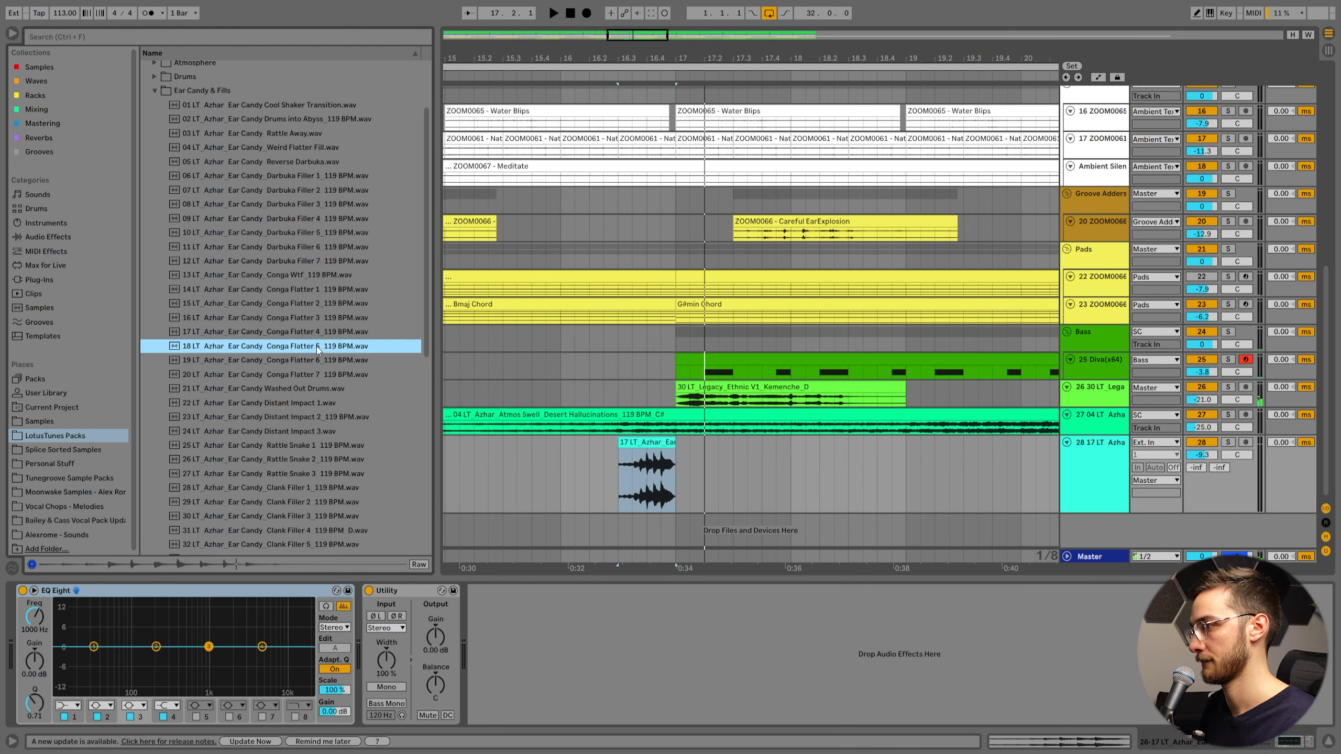
left_click(339, 314)
left_click(331, 305)
left_click_drag(320, 304, 575, 456)
key("space")
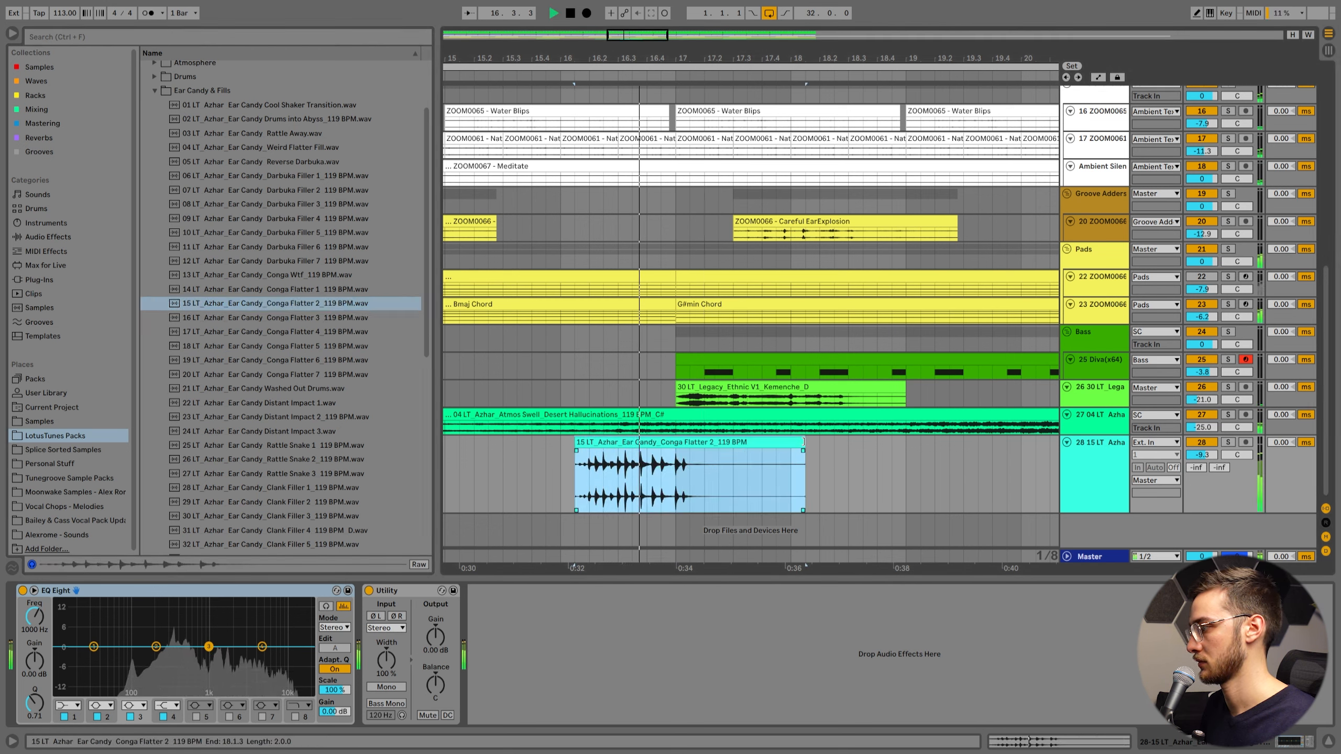
key("space")
left_click_drag(803, 444, 655, 445)
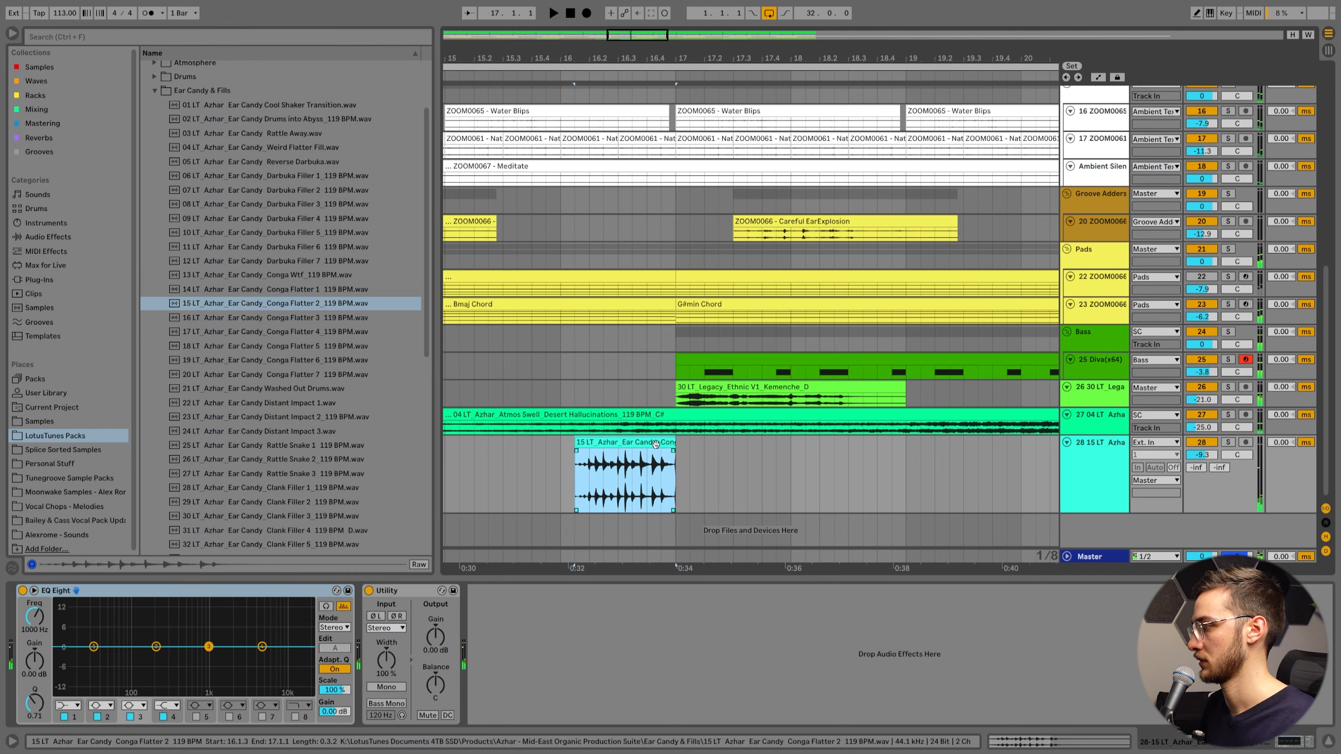
Make the Conga Flatter 2 clip start exactly at bar 16 and set track 28's volume to -13.6 dB
double_click(655, 444)
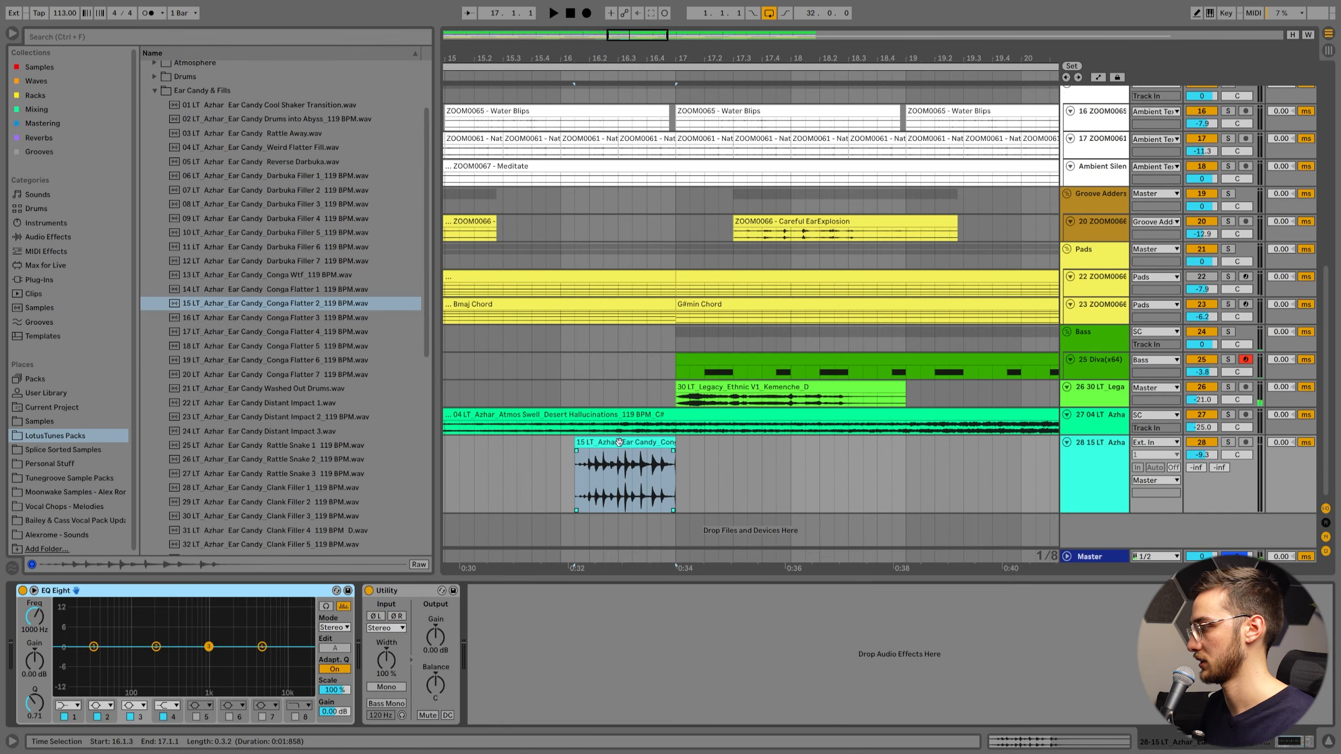
key("space")
left_click_drag(1202, 453, 1201, 460)
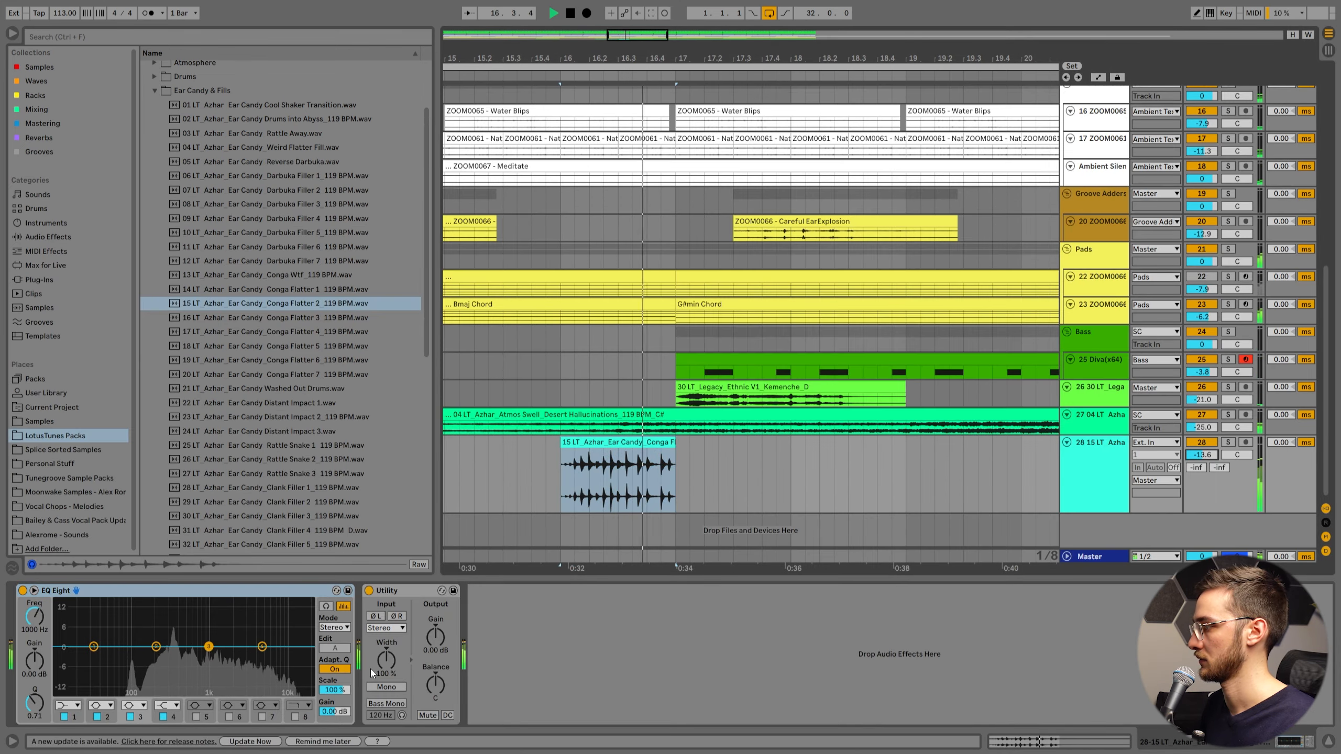
key("space")
Low-cut track 28 at 122 Hz in EQ Eight and add a Delay with 37% dry/wet
left_click(66, 706)
left_click(37, 110)
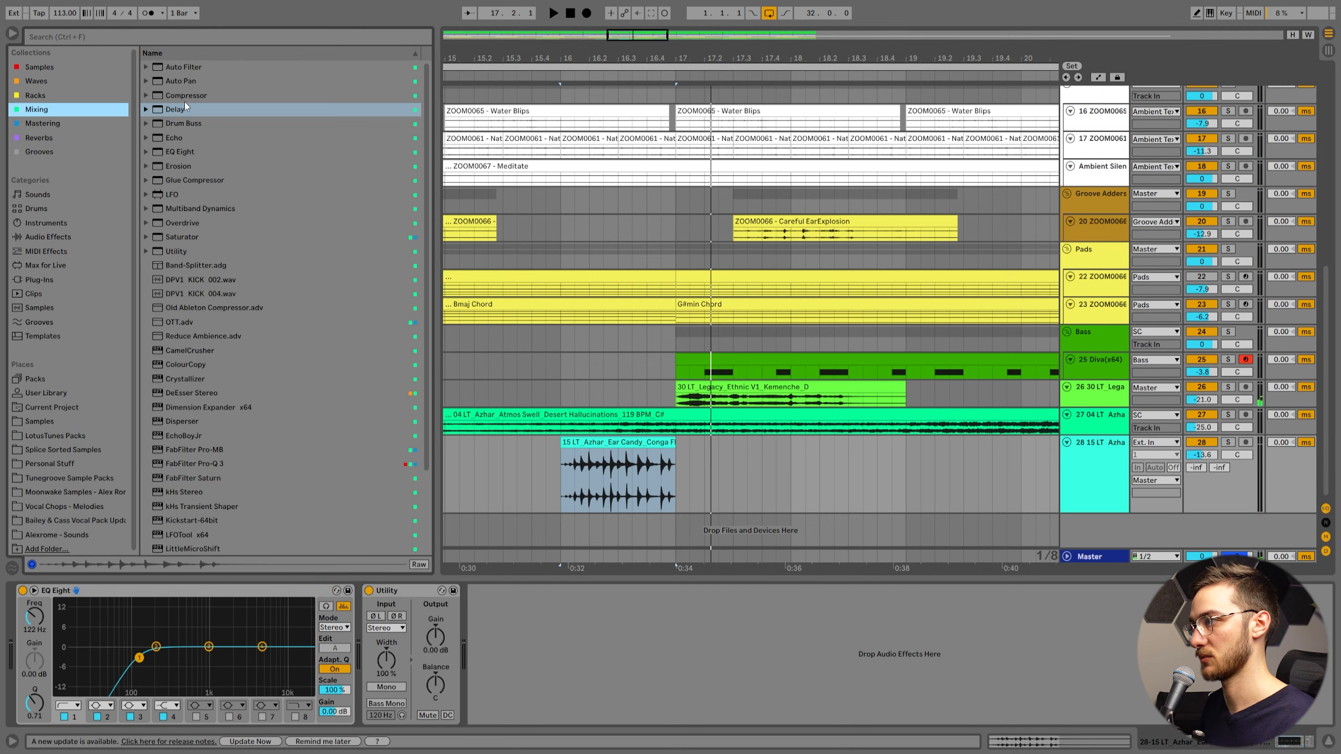
key("space")
left_click_drag(182, 105, 721, 438)
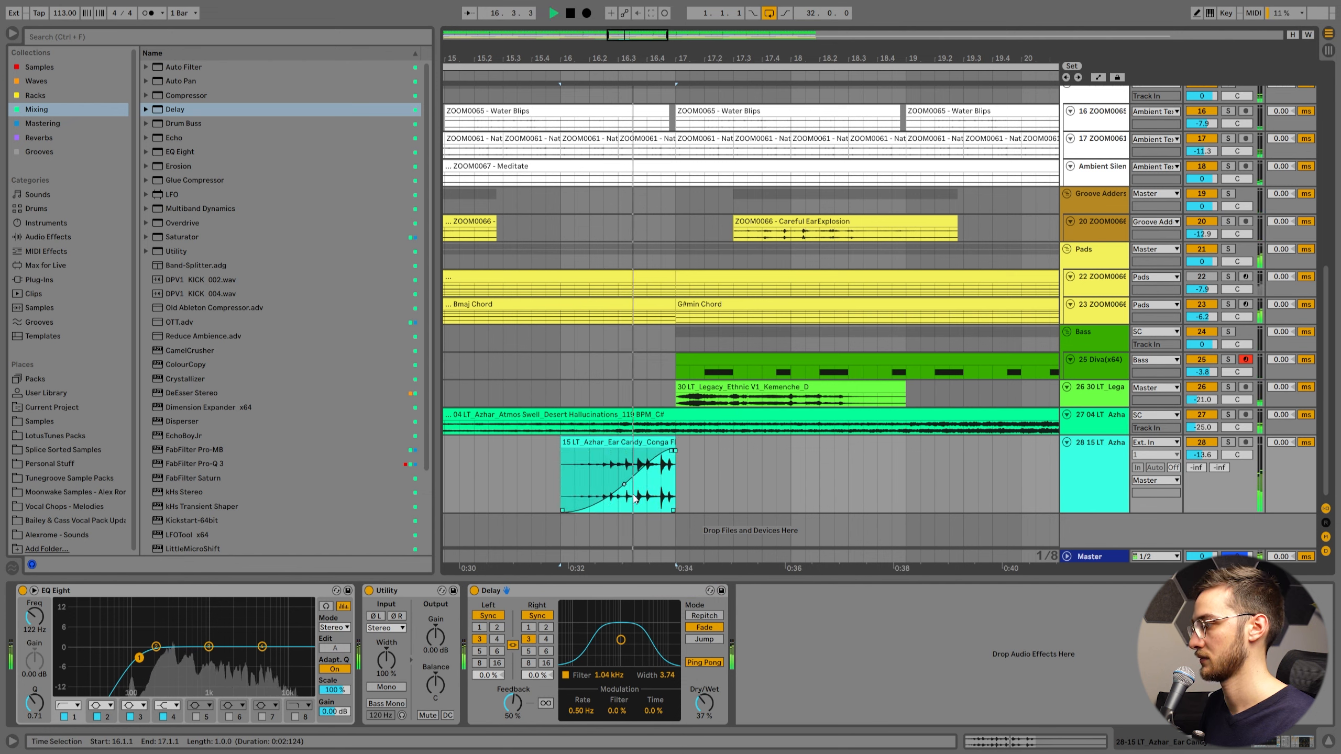
Set track 28's volume to -11.0 dB and insert a Glue Compressor before the Delay with -28.6 dB threshold and 9.05 dB makeup
left_click_drag(1202, 454, 1201, 442)
mouse_move(194, 179)
left_mouse_down()
mouse_move(547, 696)
mouse_move(595, 661)
left_mouse_up()
key("space")
key("space")
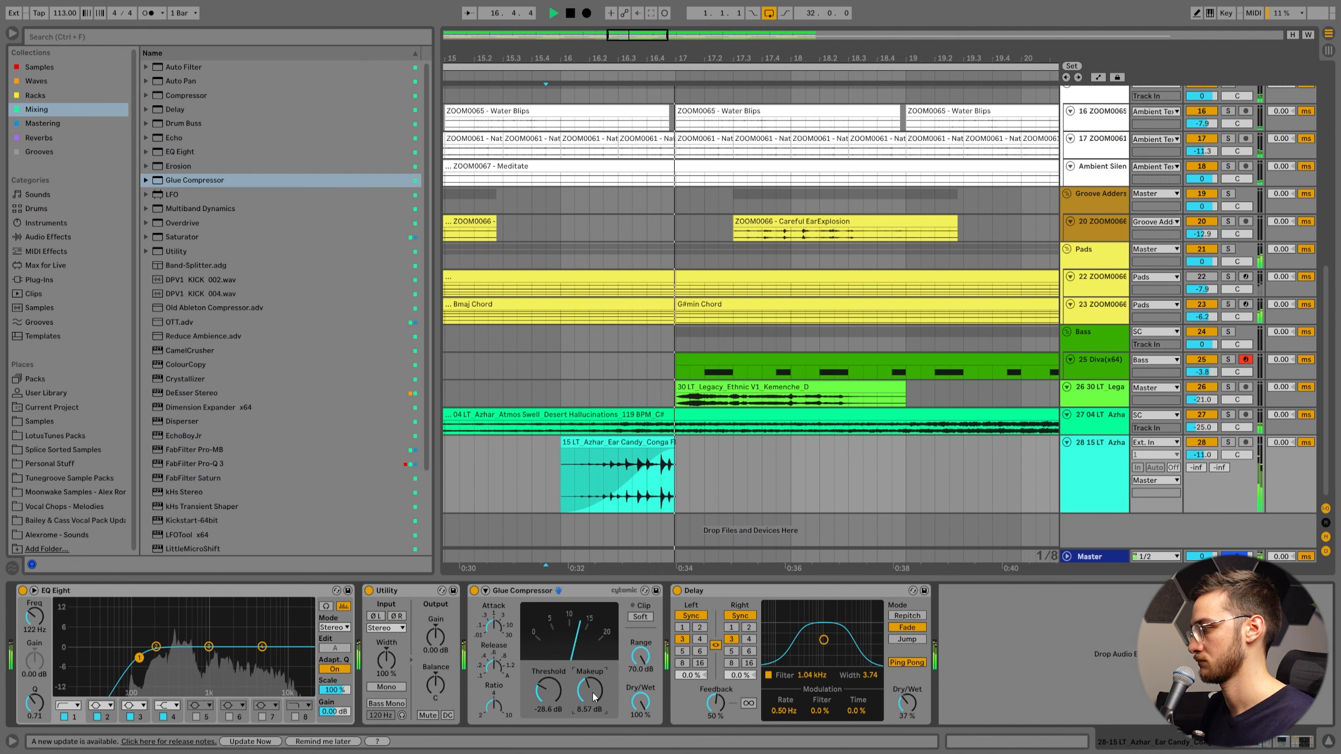
left_click_drag(593, 694, 593, 691)
Play the conga fill from bar 16 to check its transition into the section at bar 17
left_click_drag(675, 484, 562, 472)
key("space")
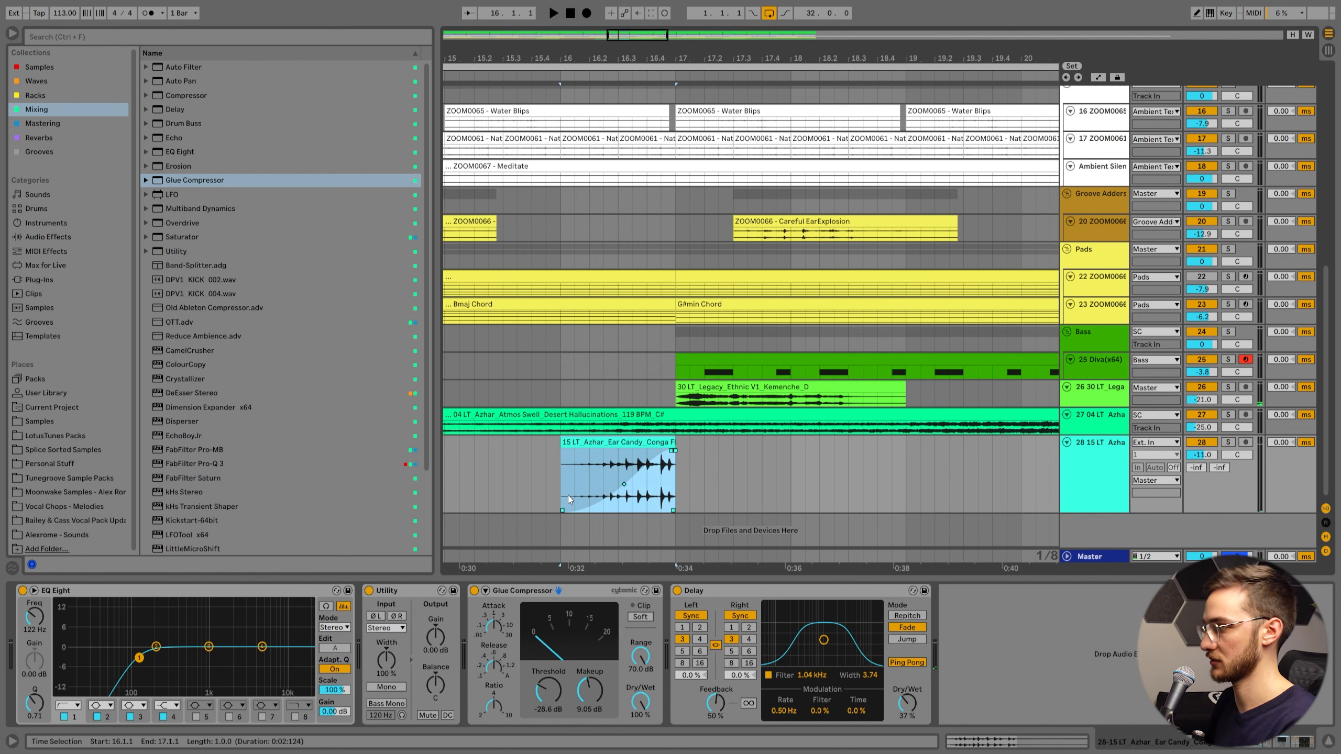
left_click(550, 453)
key("space")
left_click_drag(642, 40, 643, 232)
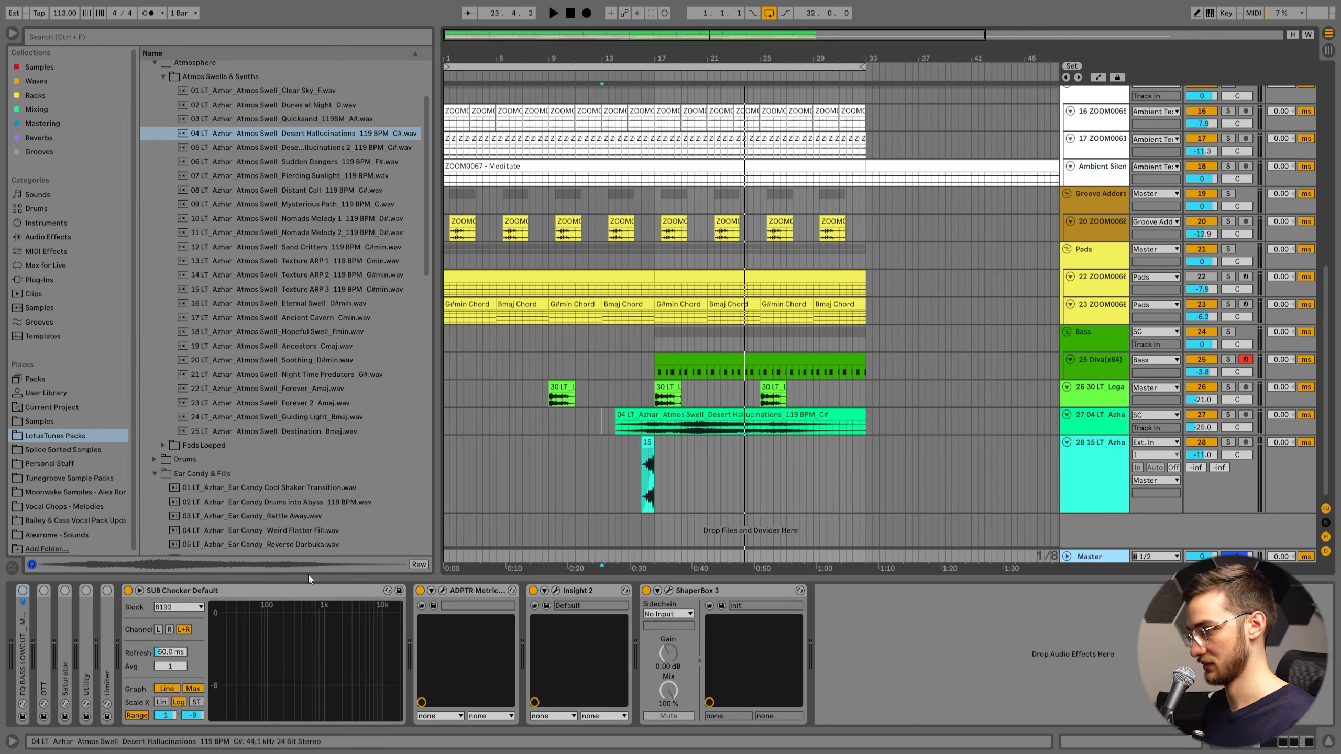
Unfold the Saturator and the bass low-cut EQ in the Master track's device chain
double_click(71, 665)
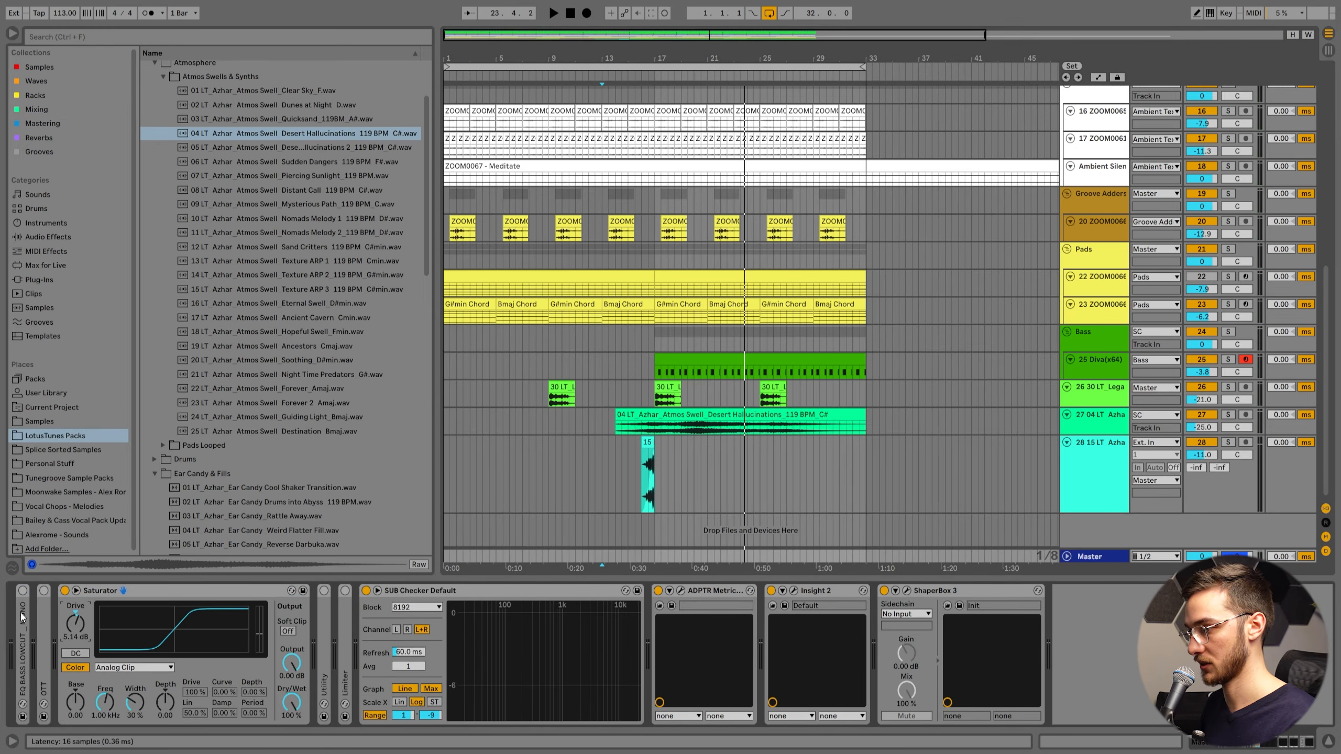
double_click(24, 629)
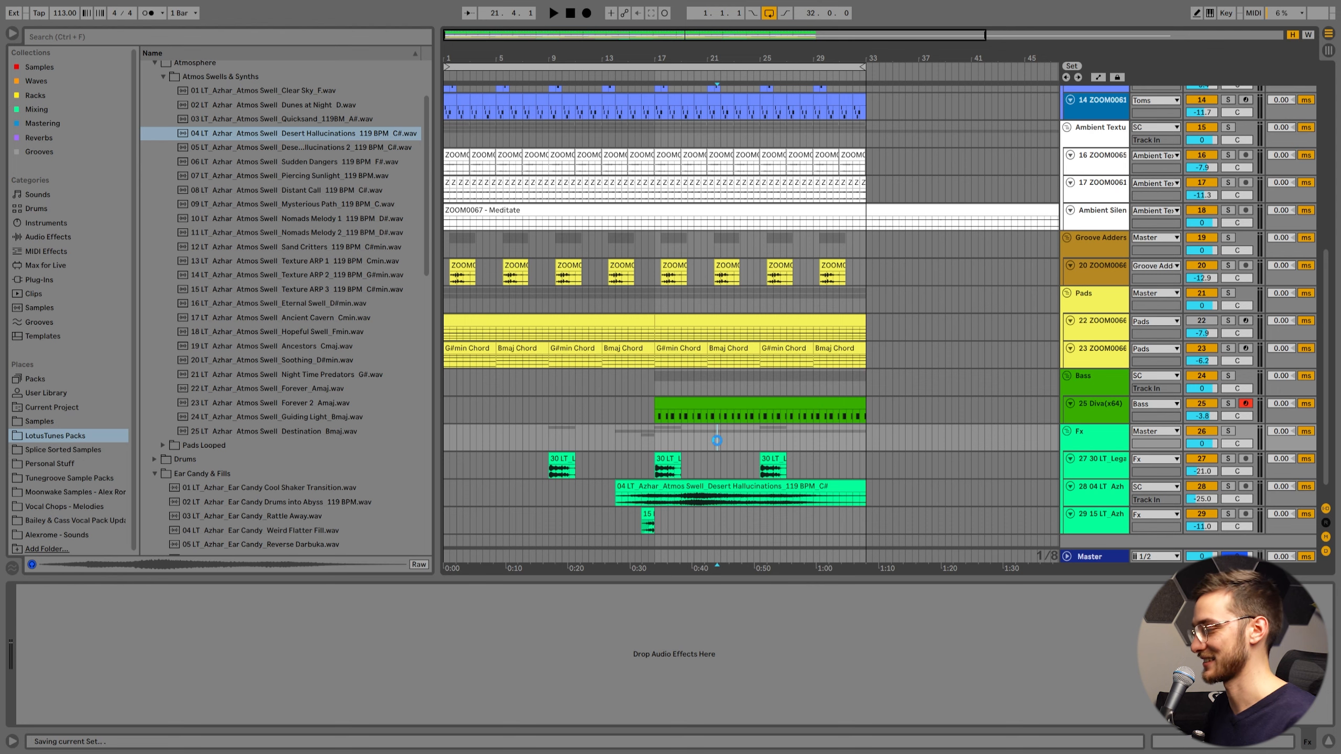
Insert a new MIDI track and place it between the Pads and Bass groups
right_click(719, 441)
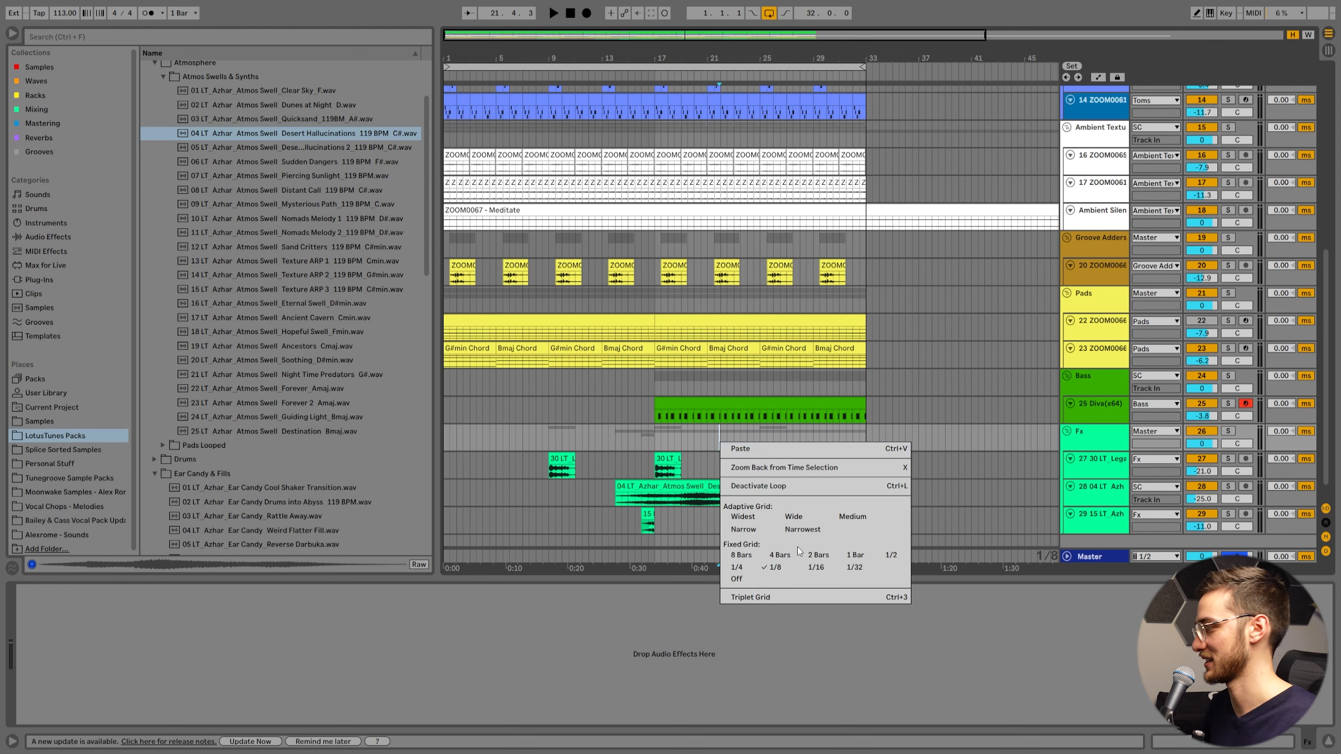
key("Escape")
scroll(1110, 443, "down", 1)
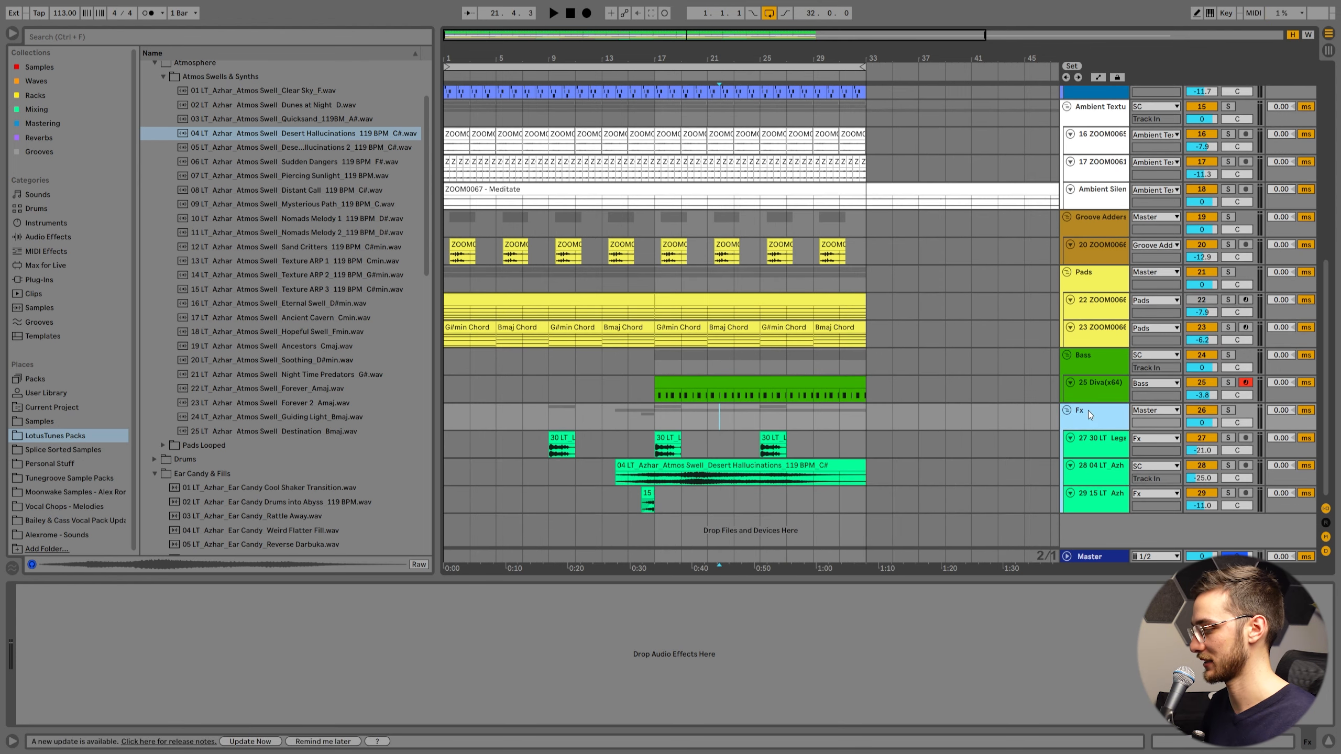
key("ctrl+shift+t")
left_click_drag(1090, 412, 1083, 351)
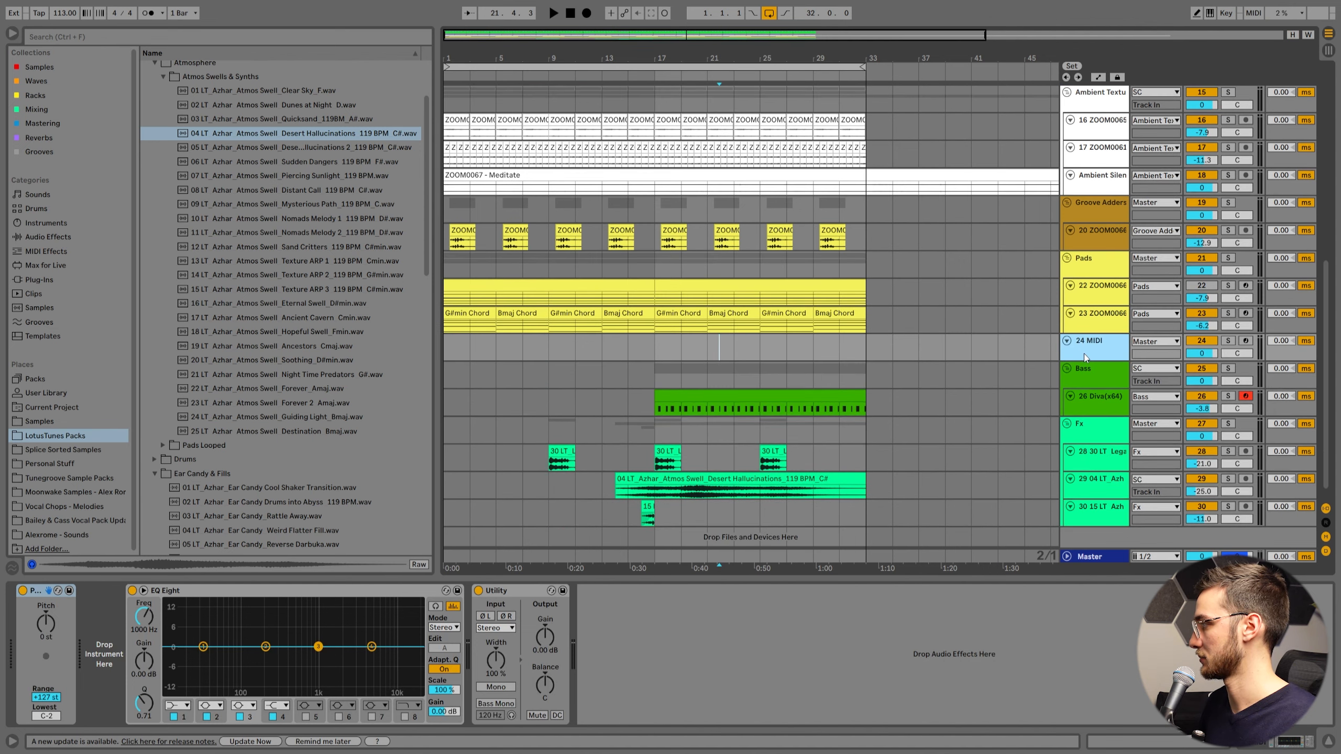
Colour the new MIDI track blue and put it in its own group
right_click(1085, 353)
left_click(1179, 590)
right_click(1094, 353)
left_click(1211, 591)
key("ctrl+g")
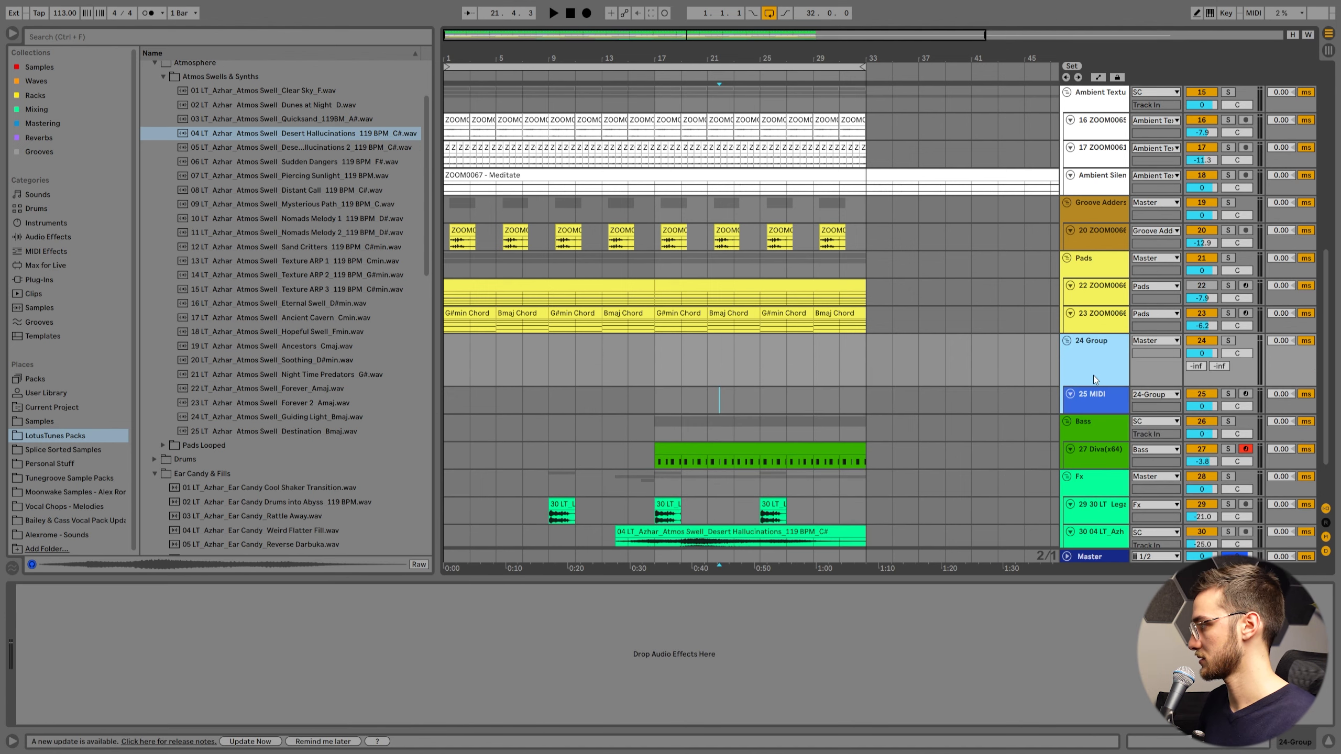
left_click(1094, 375)
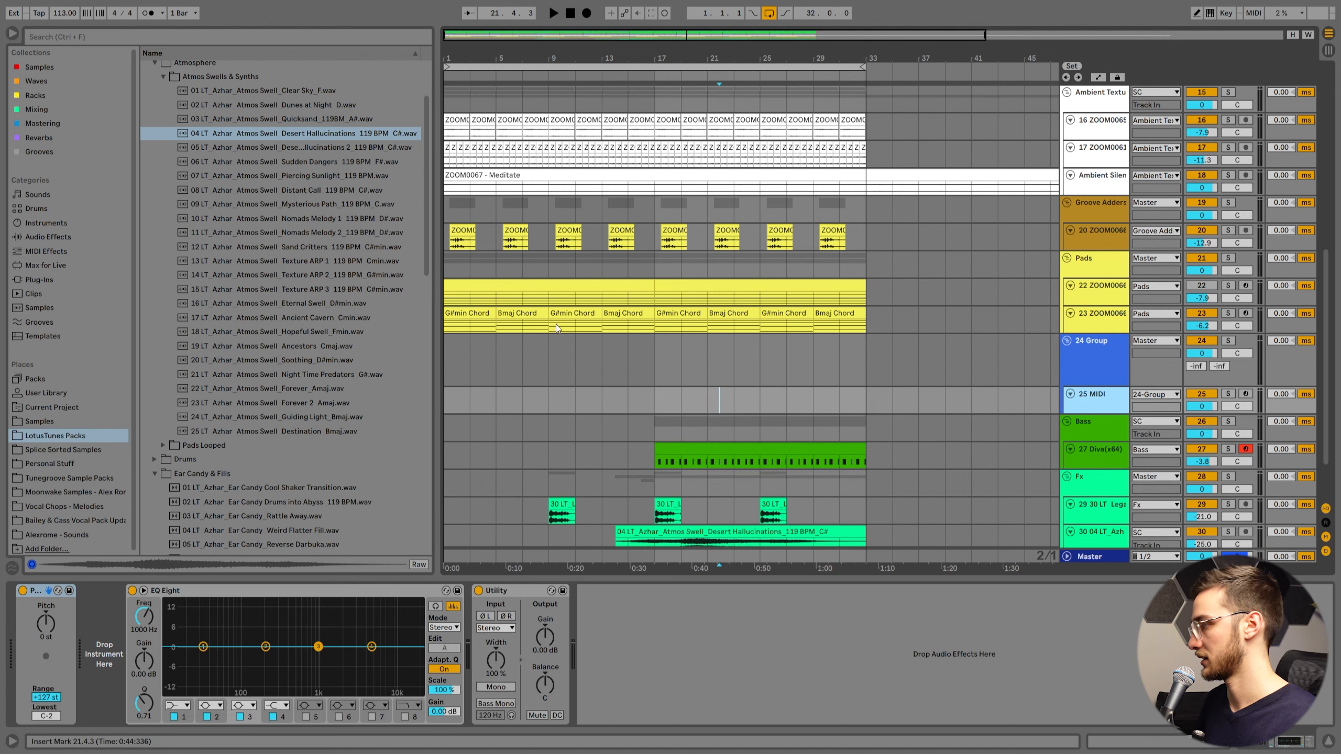
Search the plug-ins for "diva" and load Diva(x64) on the new MIDI track
left_click(38, 110)
left_click(81, 37)
type("diva")
left_click(40, 280)
double_click(169, 67)
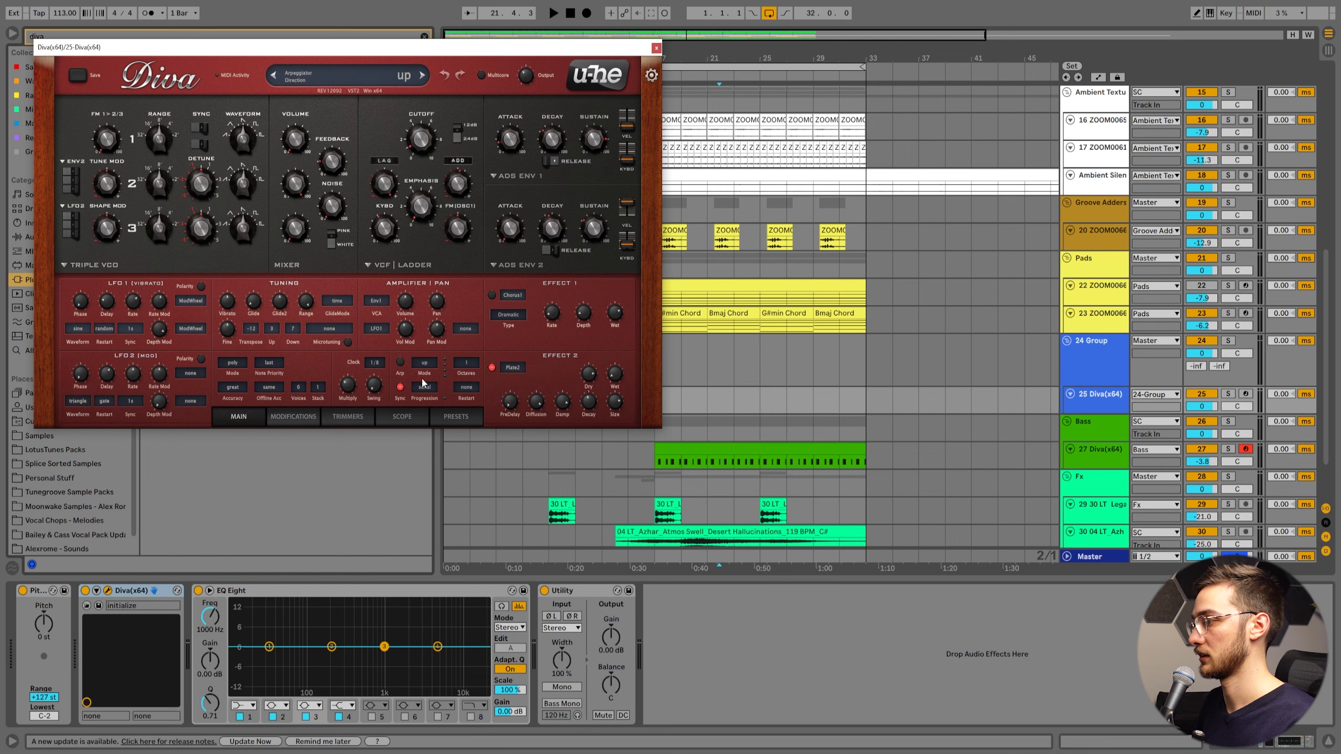
Load the HS Albert Hall Mini preset in Diva and return to its main synth controls
left_click(454, 421)
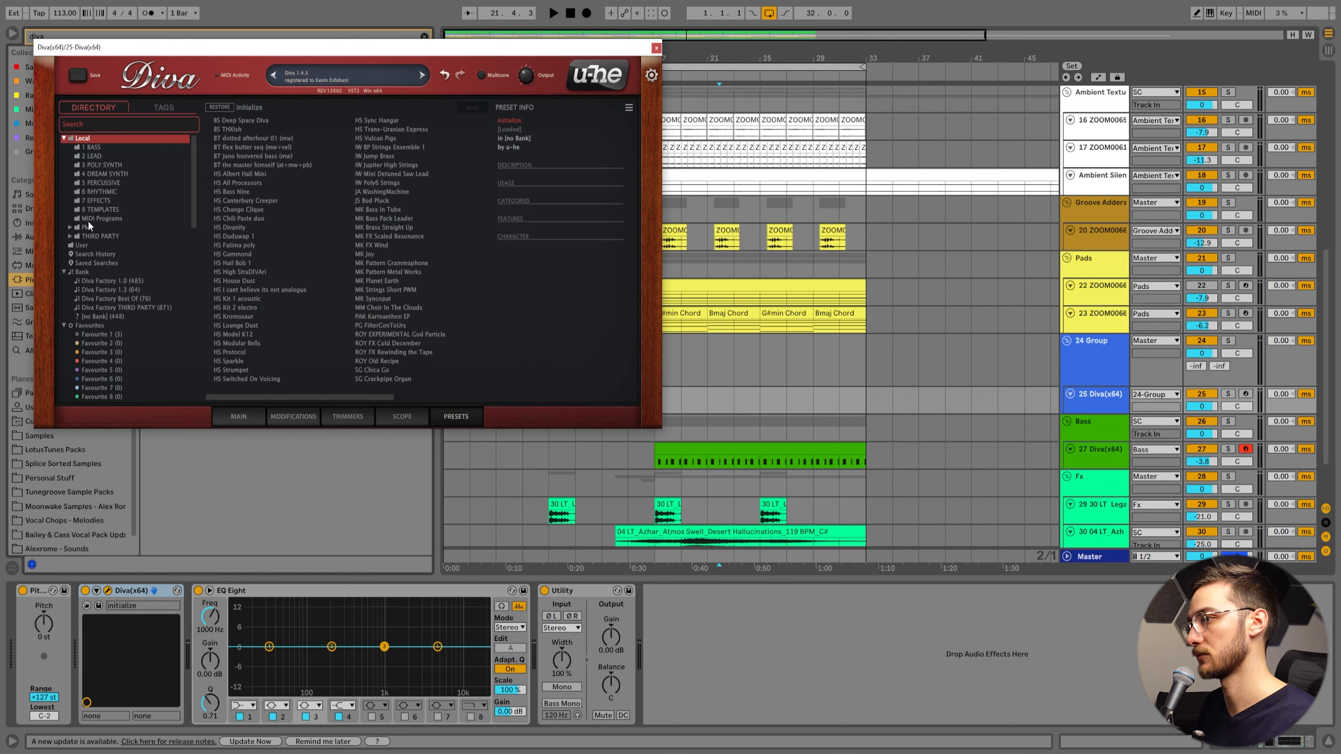
left_click(359, 75)
left_click(361, 68)
left_click(246, 417)
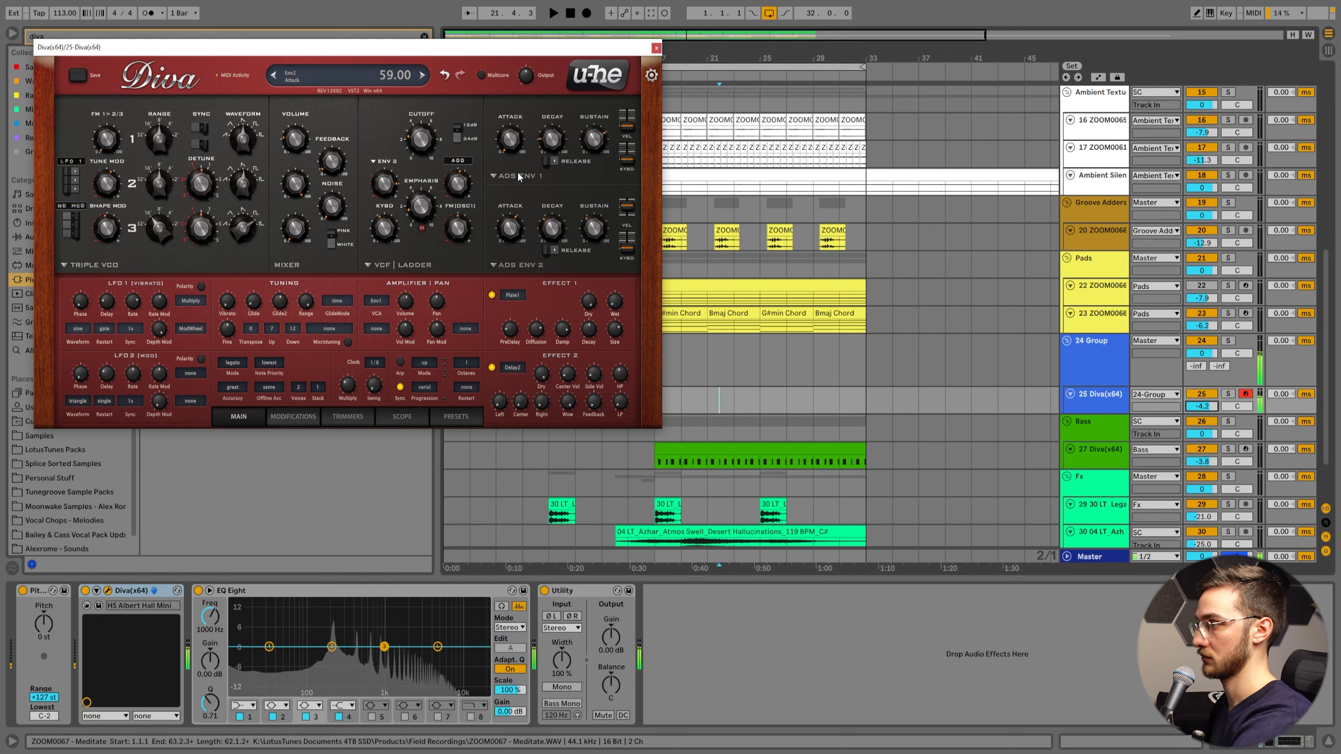
Adjust Diva's envelopes with envelope 1 sustain at 70.00, and set the filter resonance to 0.00
left_click_drag(511, 229, 507, 258)
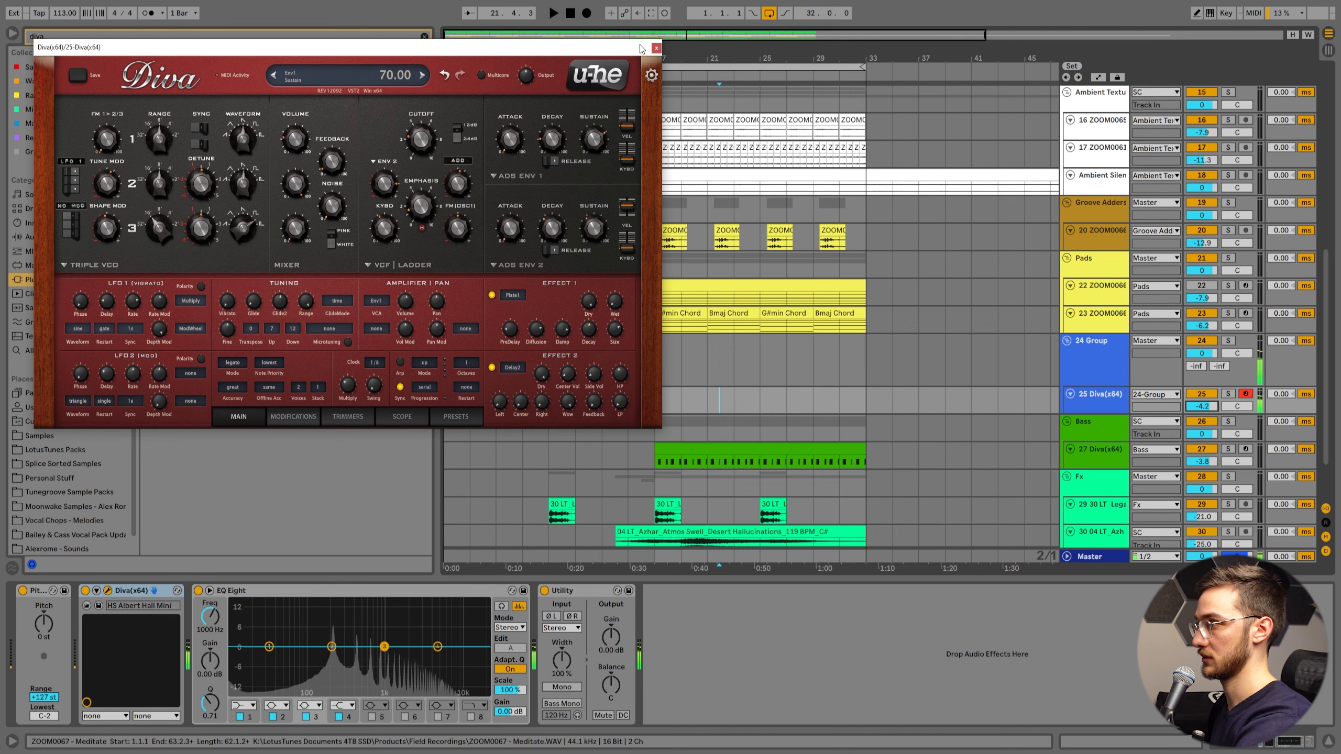
left_click_drag(420, 214, 443, 138)
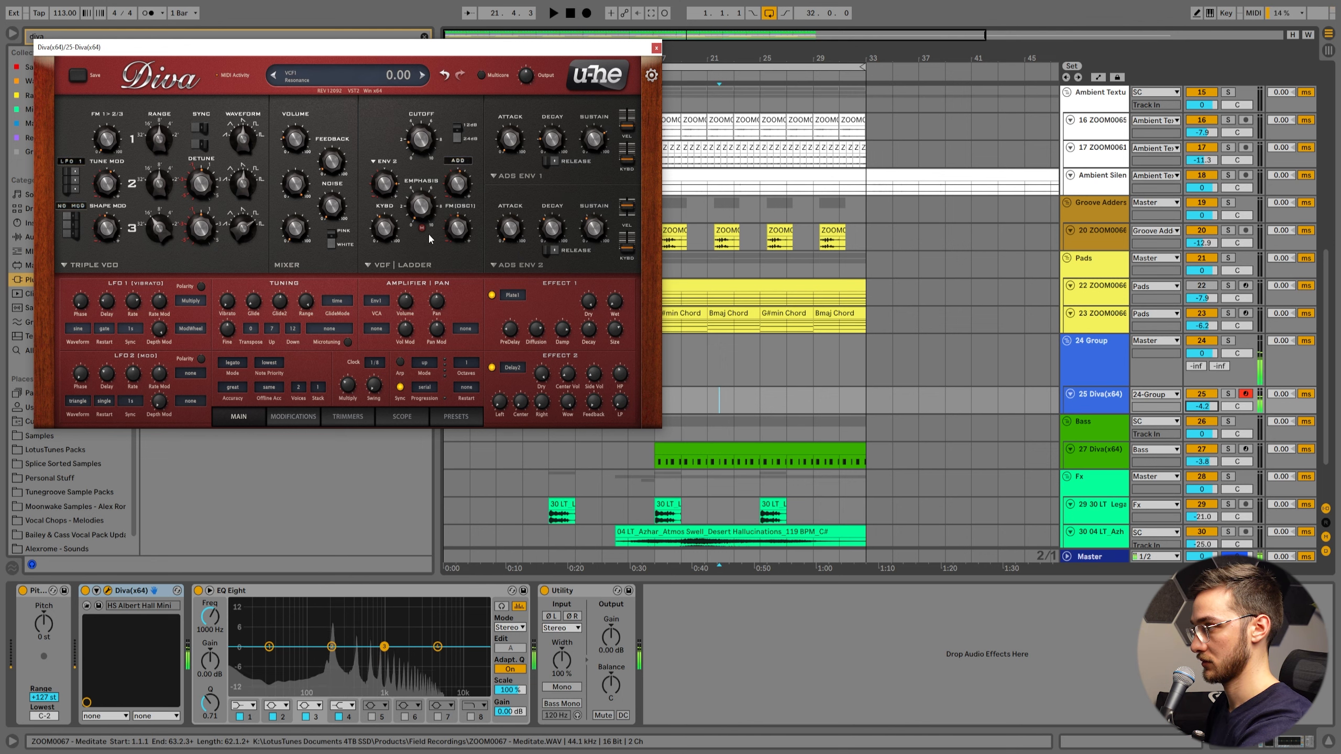
left_click(656, 48)
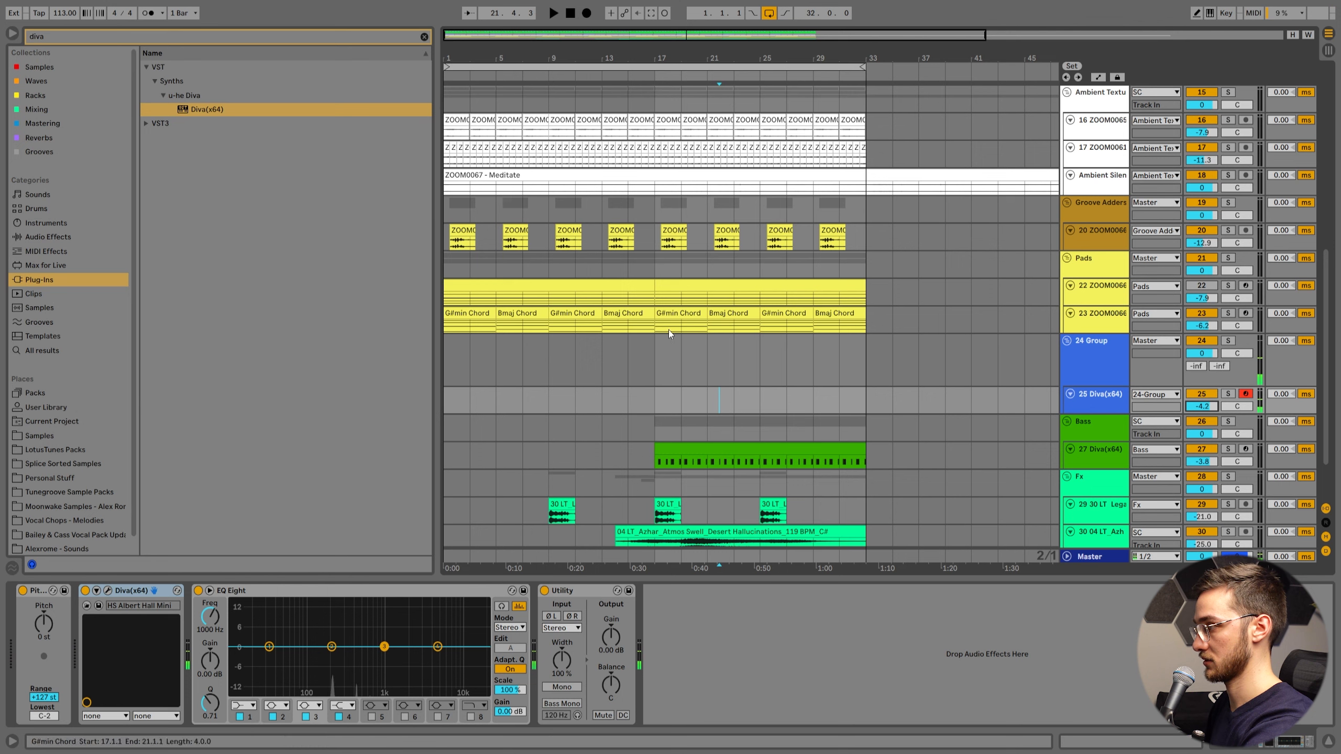
Create an empty 8-bar MIDI clip on the blue Diva track from bar 25 to bar 33
right_click(654, 398)
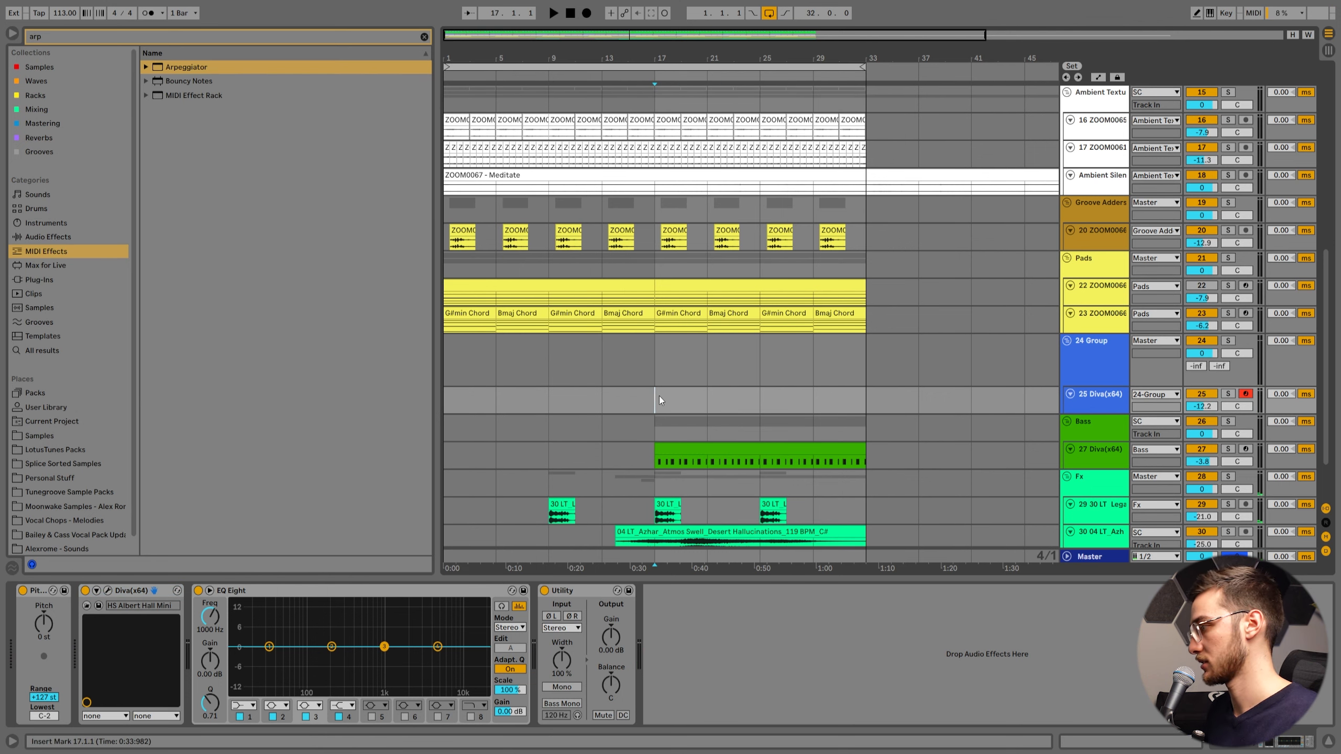
left_click_drag(659, 400, 708, 401)
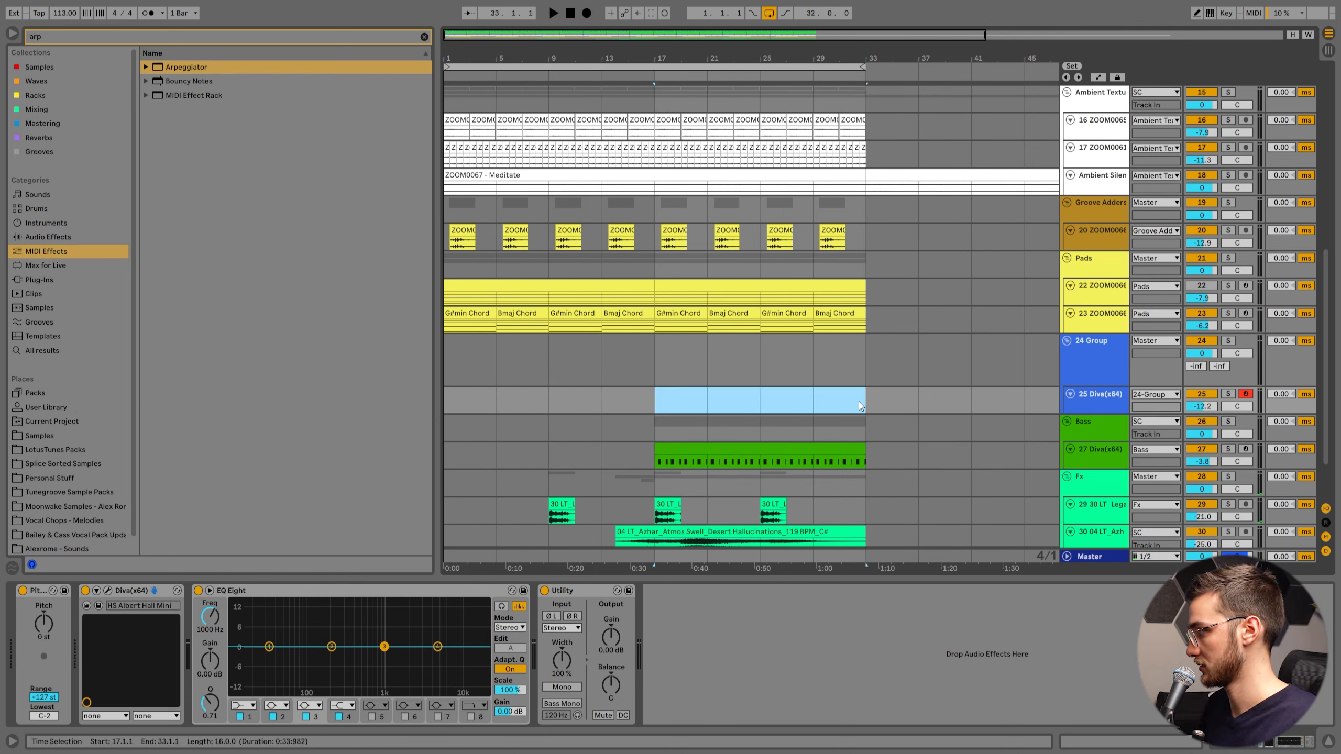
left_click_drag(760, 398, 855, 390)
scroll(799, 390, "down", 2)
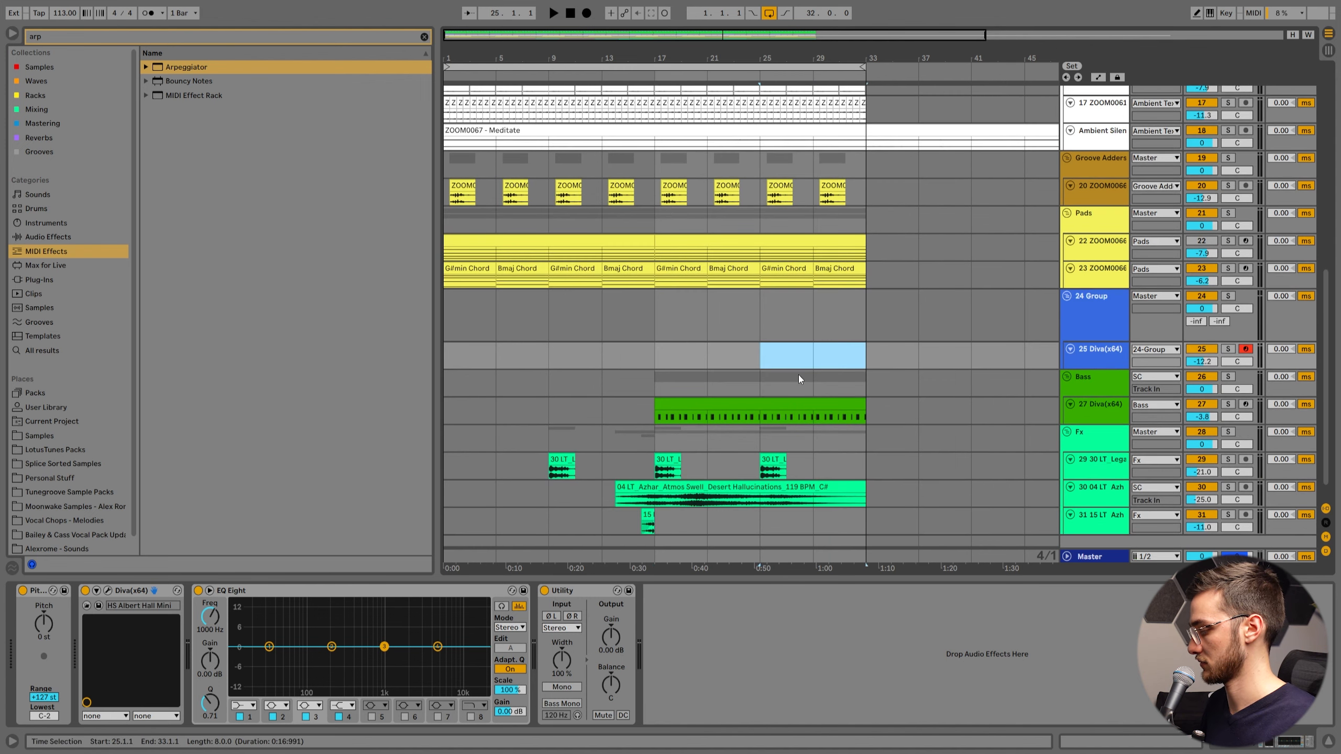
key("ctrl+shift+m")
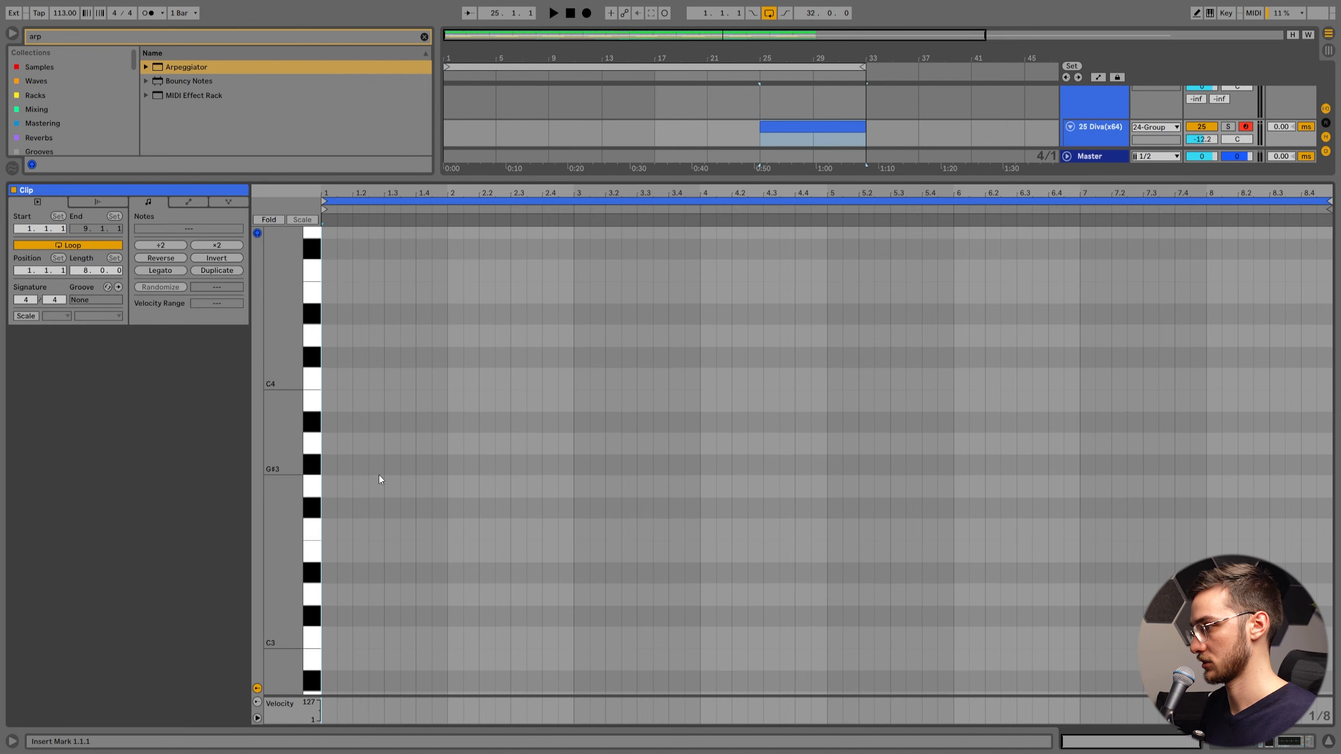
Add eighth-note G3 notes at 1.2.3 and 2.2.3 in the new Diva clip
scroll(388, 410, "up", 2)
double_click(376, 531)
left_click_drag(285, 528, 310, 469)
left_click_drag(375, 194, 415, 227)
key("space")
scroll(461, 487, "down", 3)
scroll(507, 422, "down", 1)
key("space")
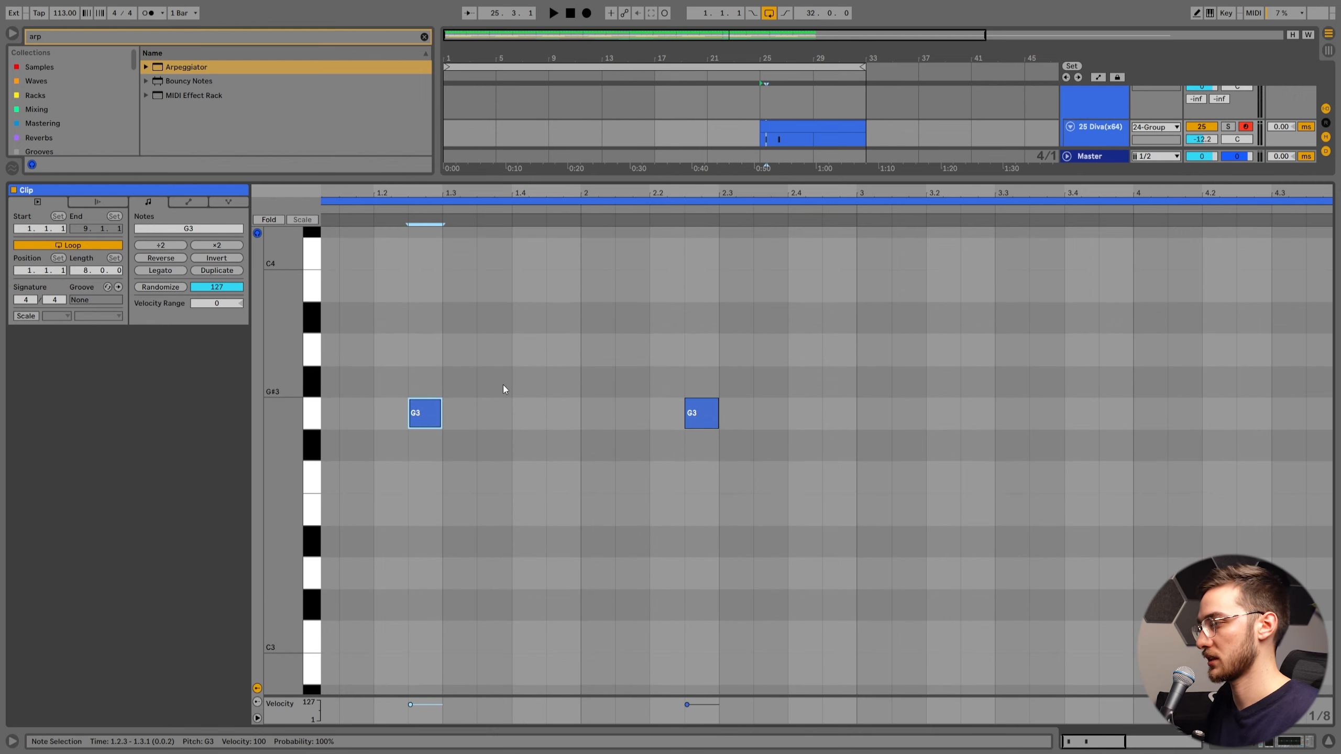
Build the melody with G3 at 1.2.3, F3 at 1.4.3, D#3 at 2.2.1 and G3 at 3.4.3
key("space")
left_click_drag(415, 194, 410, 167)
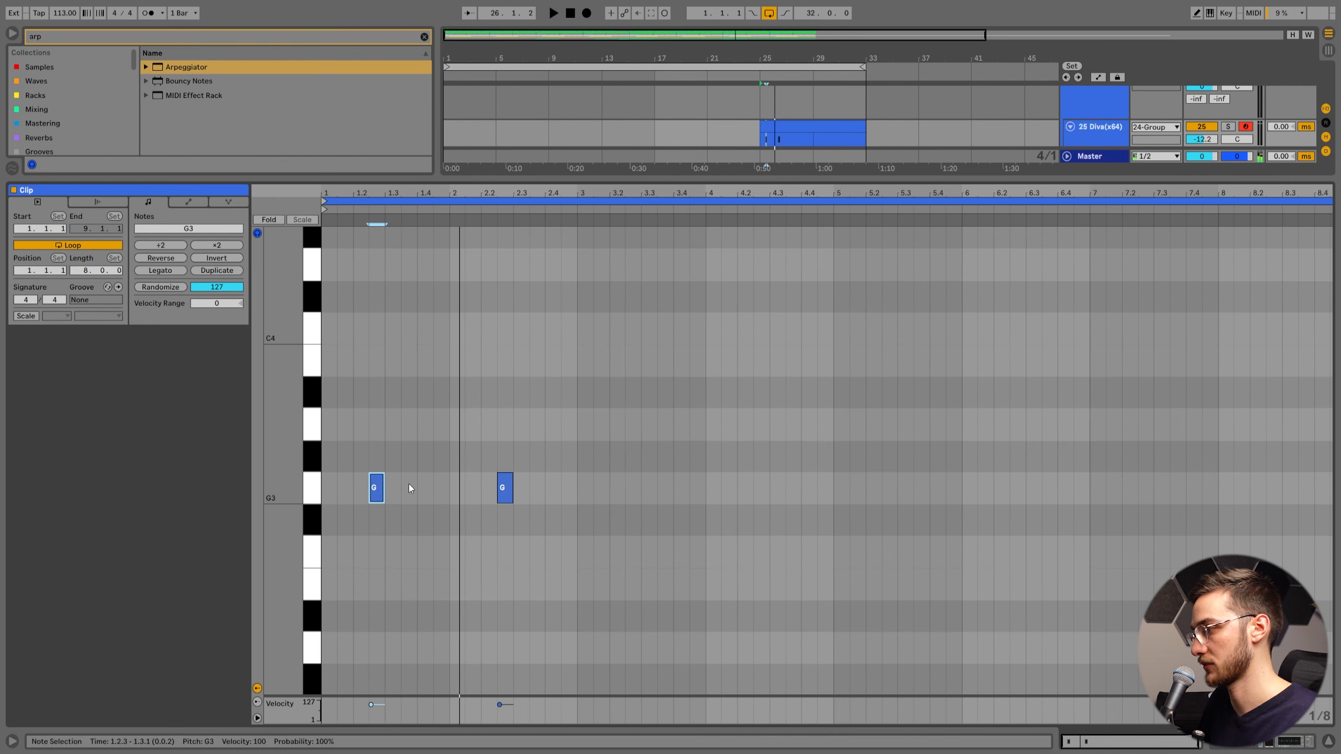
right_click(421, 491)
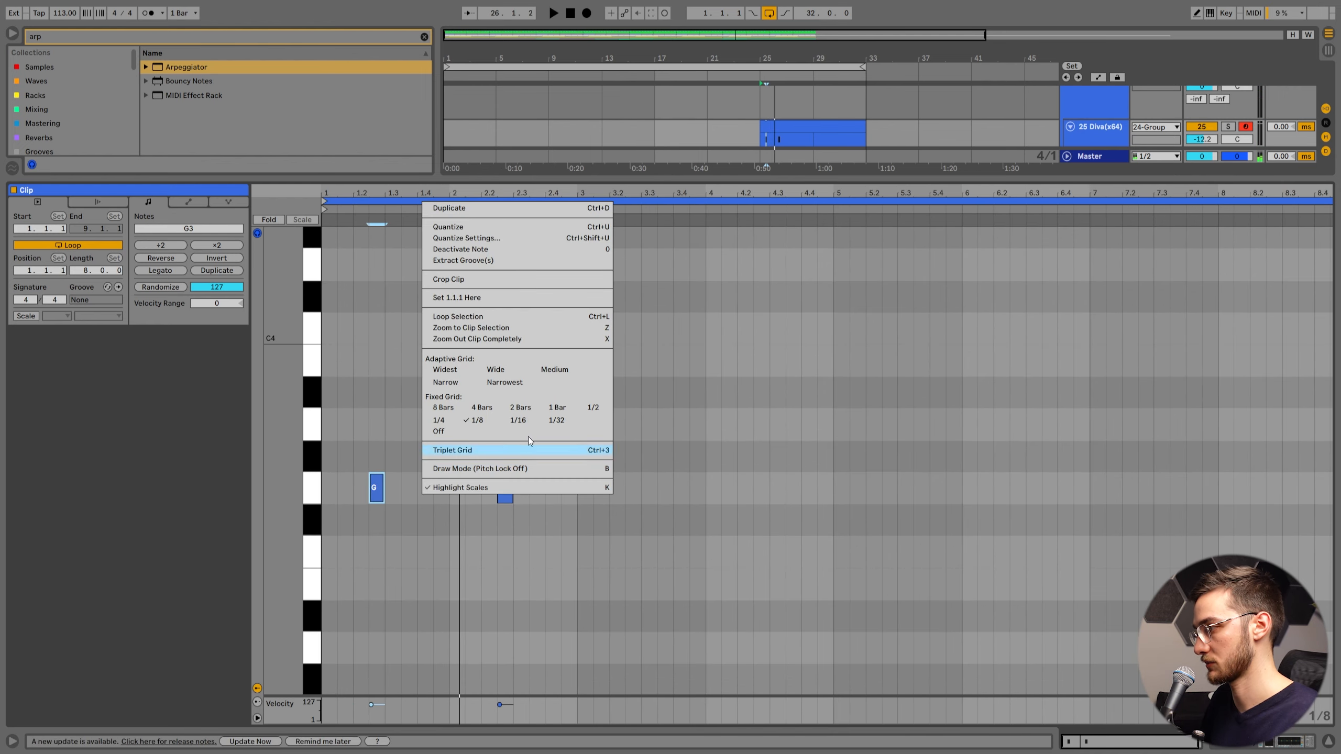
left_click(365, 389)
left_click_drag(381, 194, 417, 227)
key("space")
scroll(544, 503, "down", 3)
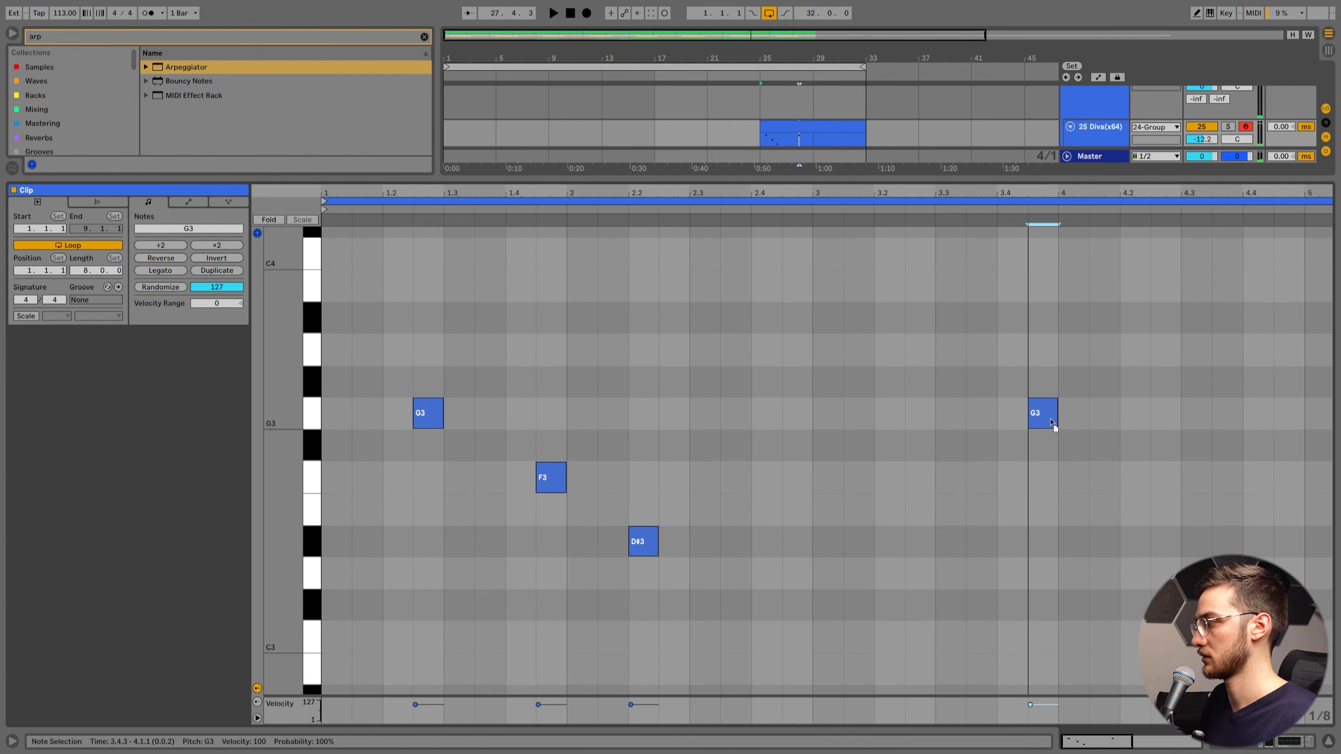
Move the last G3 note to 4.1.1 and play the melody
left_click_drag(1051, 423, 1081, 422)
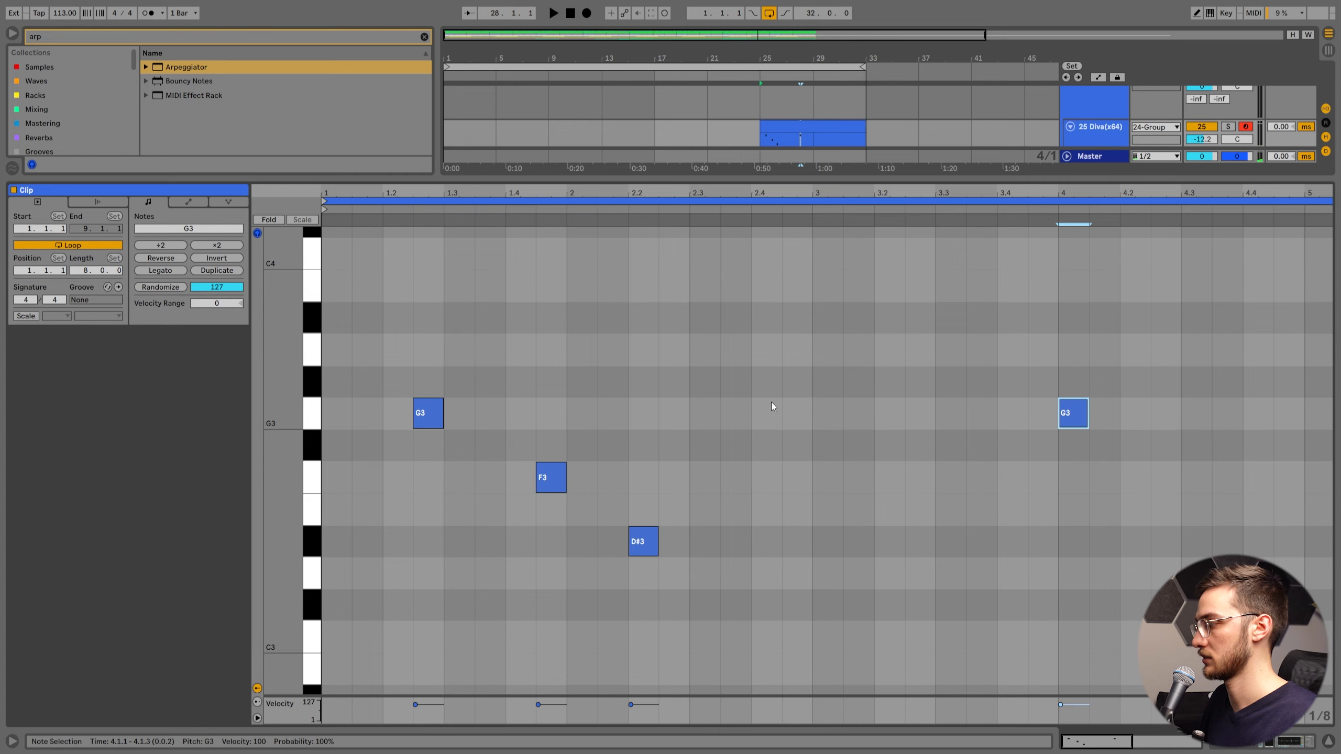
scroll(603, 442, "down", 3)
left_click(653, 464)
key("space")
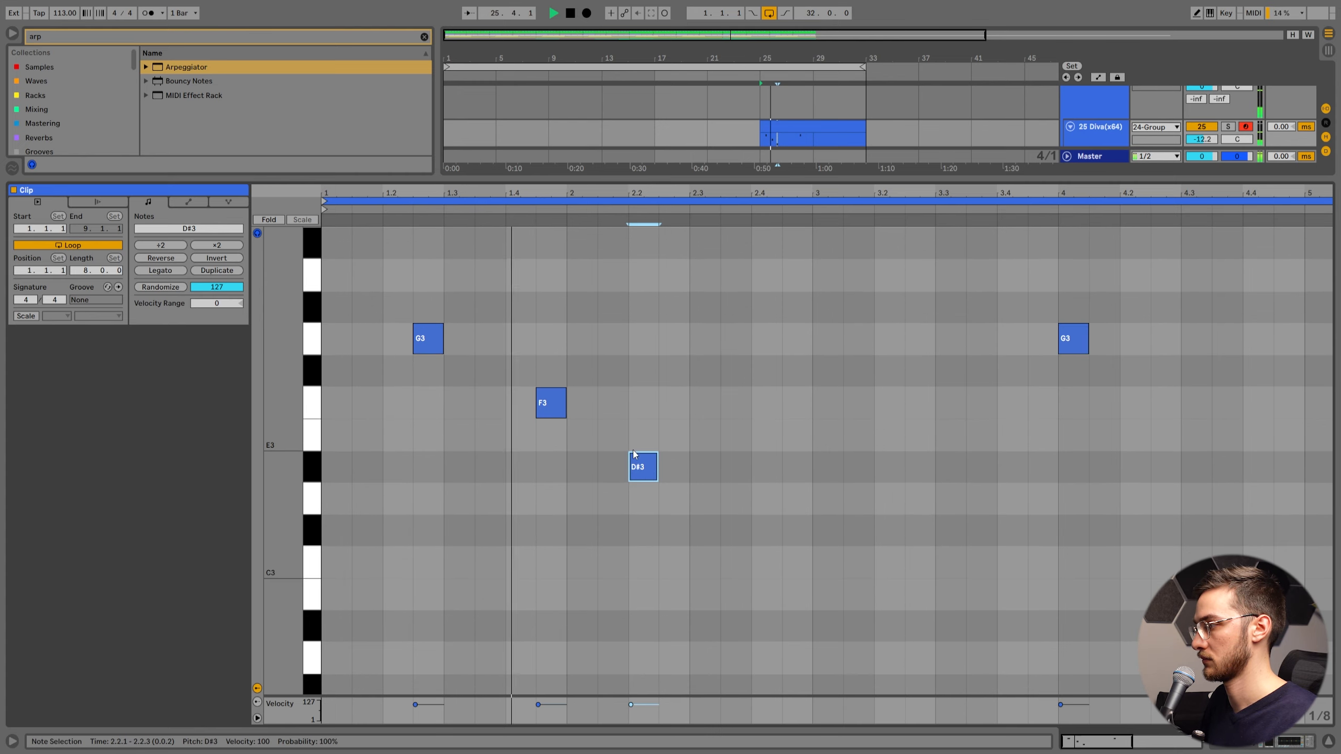